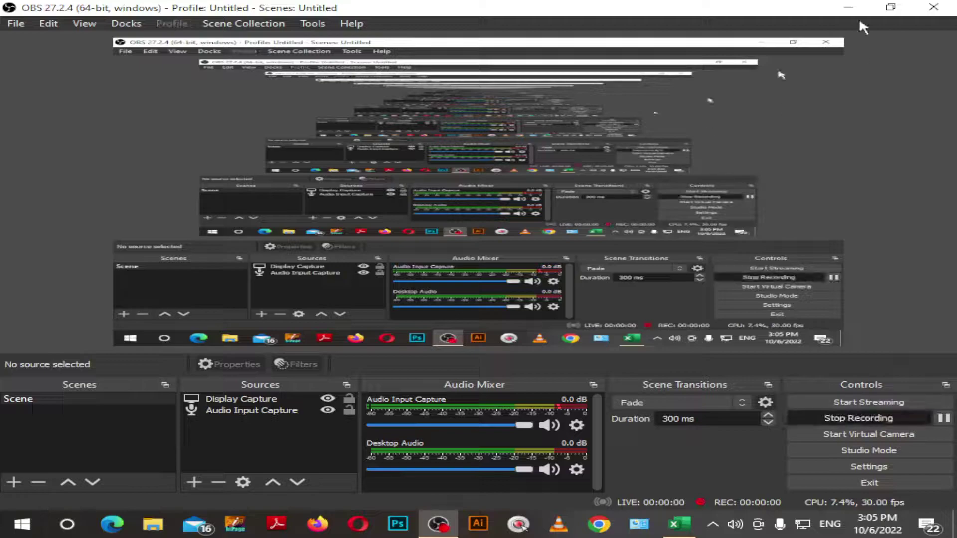
# Step: Start the OBS recording and minimize OBS to show the Formulae.xlsx SUM example
pyautogui.click(848, 7)
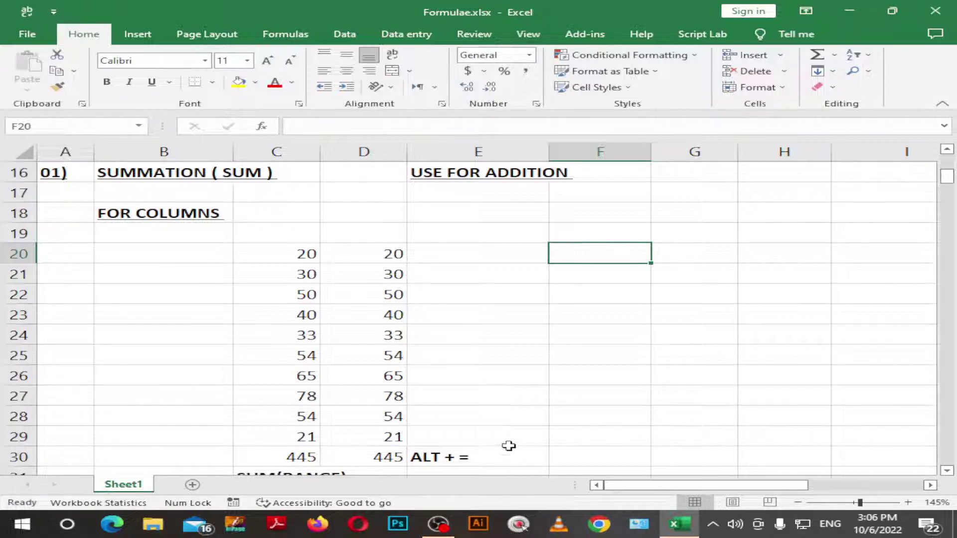
# Step: Enter 10, 20 and 30 into F20, F21 and F22
pyautogui.scroll(-1, 528, 442)
pyautogui.scroll(2, 636, 404)
pyautogui.scroll(-1, 528, 429)
pyautogui.click(488, 455)
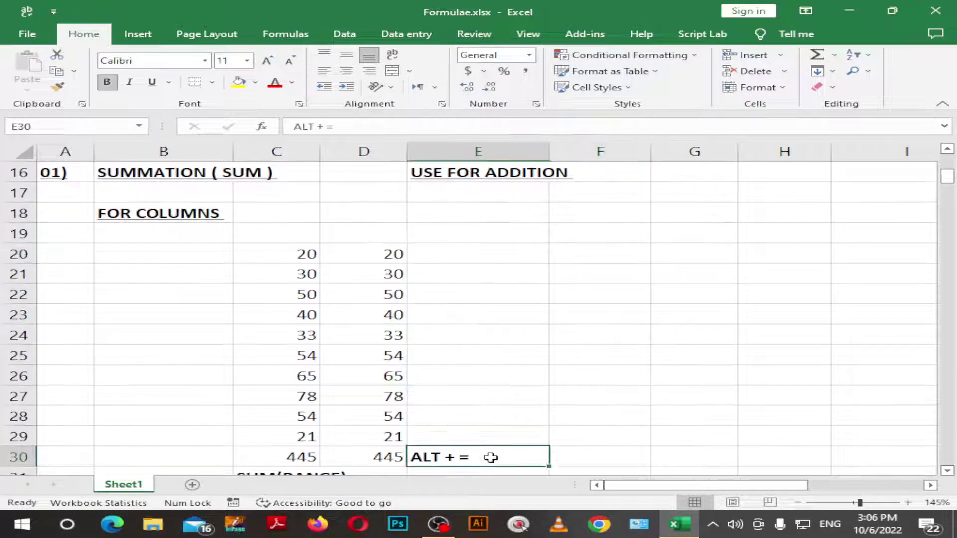
pyautogui.scroll(-1, 491, 448)
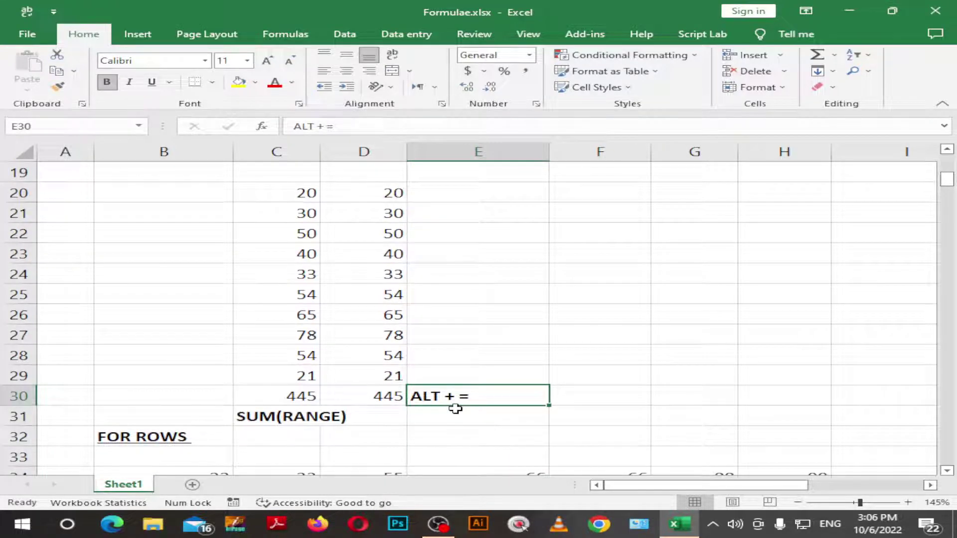
pyautogui.click(618, 198)
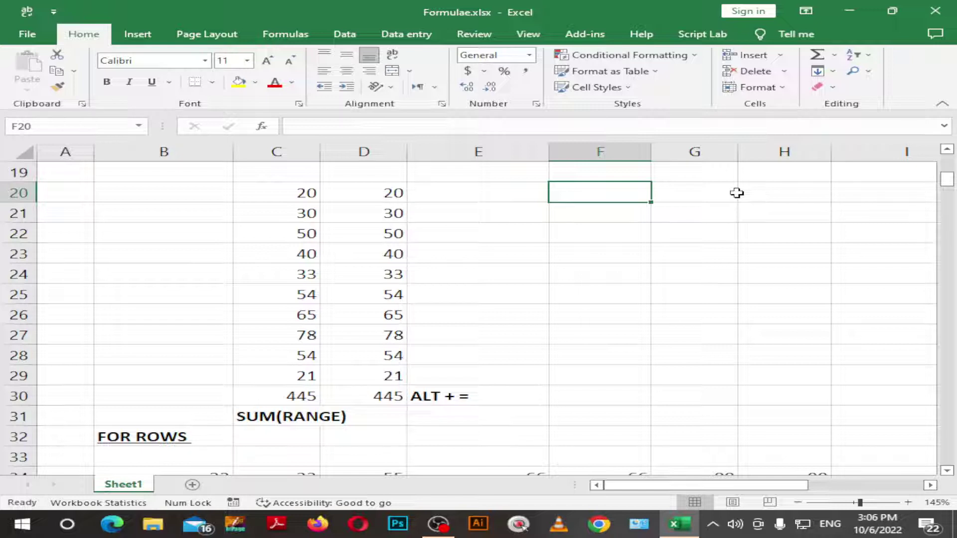
pyautogui.write('10')
pyautogui.press('Return')
pyautogui.write('20')
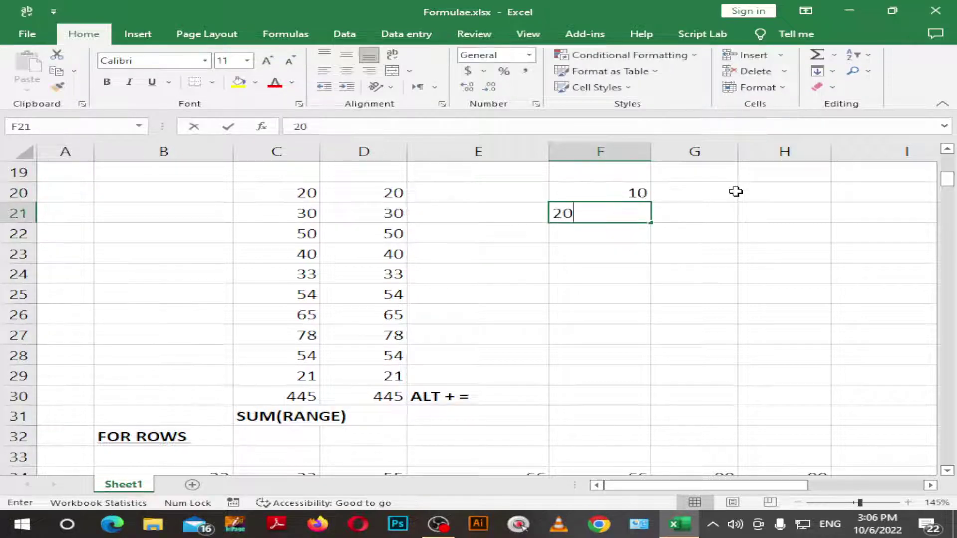
pyautogui.press('Return')
pyautogui.write('30')
pyautogui.press('Return')
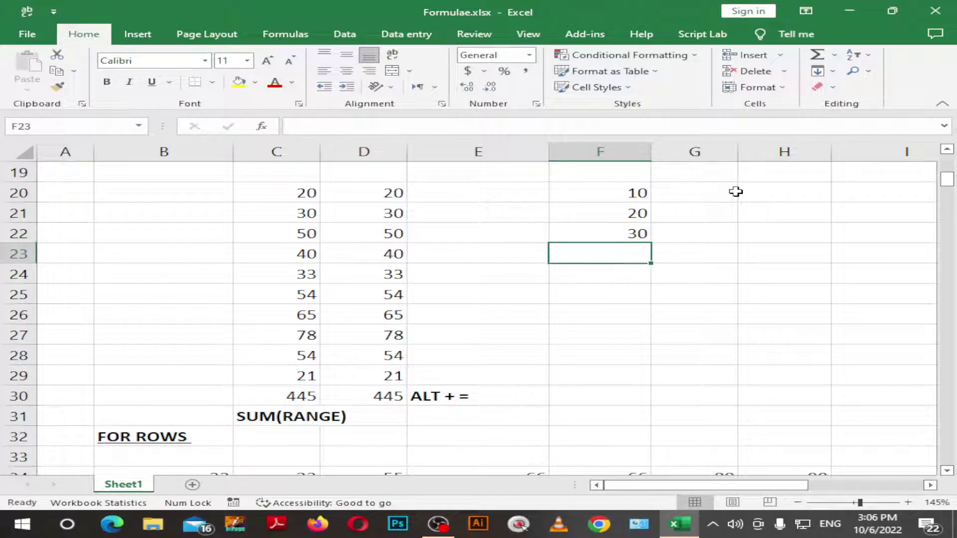
# Step: Add 50, 100 and 21 into F23:F25, ending on F26 below the list
pyautogui.write('50')
pyautogui.press('Return')
pyautogui.write('100')
pyautogui.press('Return')
pyautogui.press('Right')
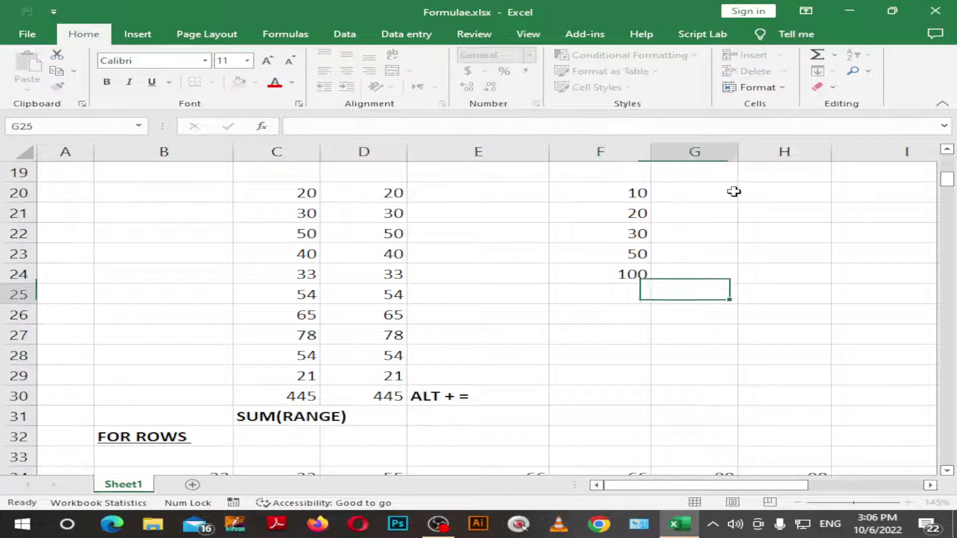
pyautogui.press('Left')
pyautogui.write('21')
pyautogui.press('Return')
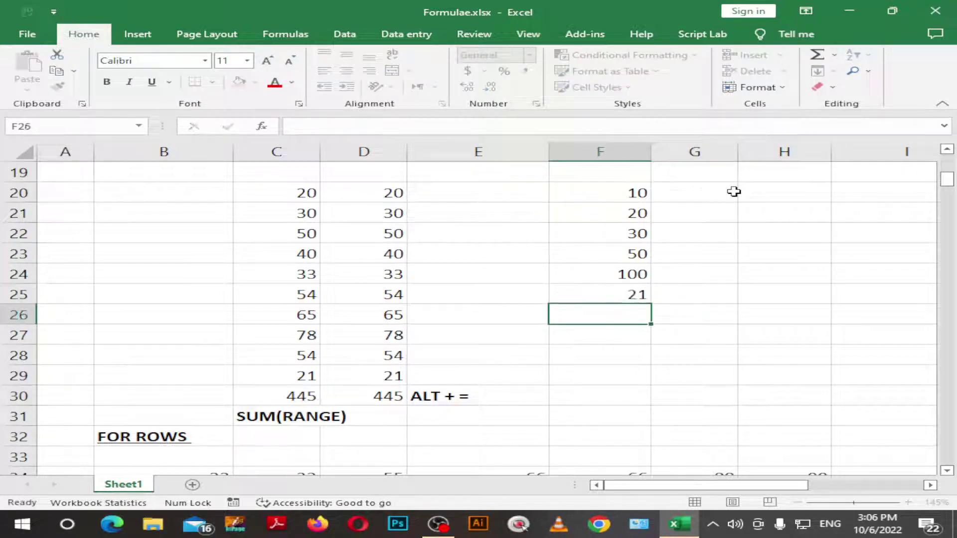
pyautogui.press('Down')
pyautogui.press('Up')
pyautogui.press('Up')
pyautogui.press('Down')
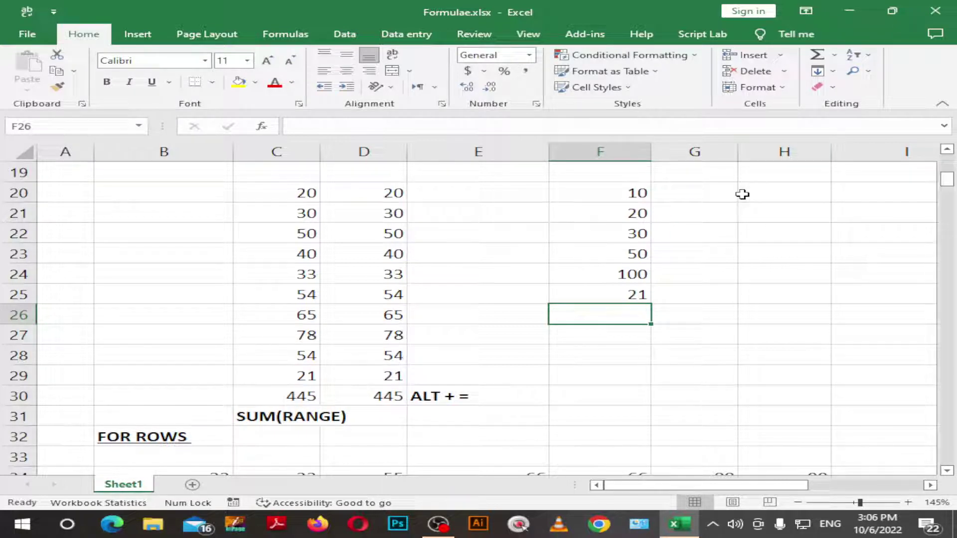
pyautogui.press('alt')
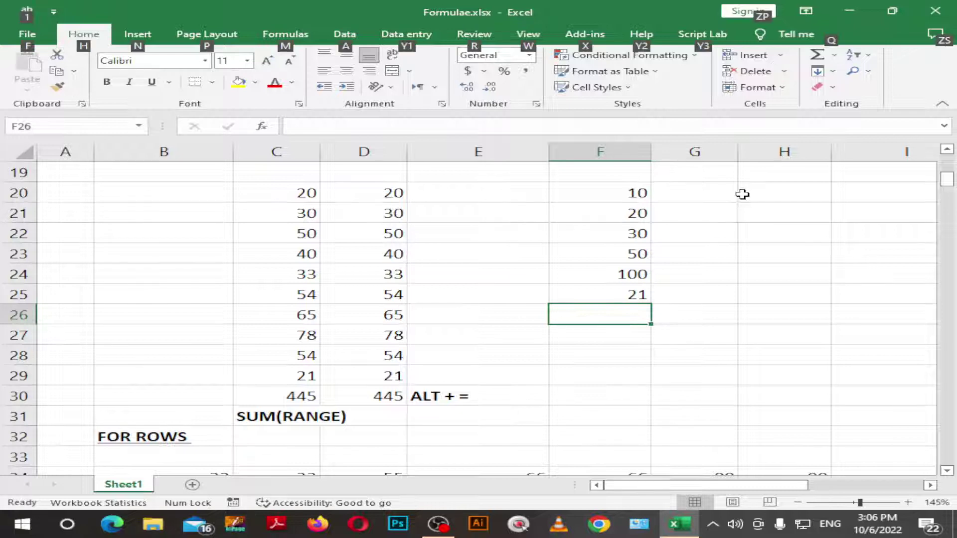
pyautogui.hotkey('alt', '=')
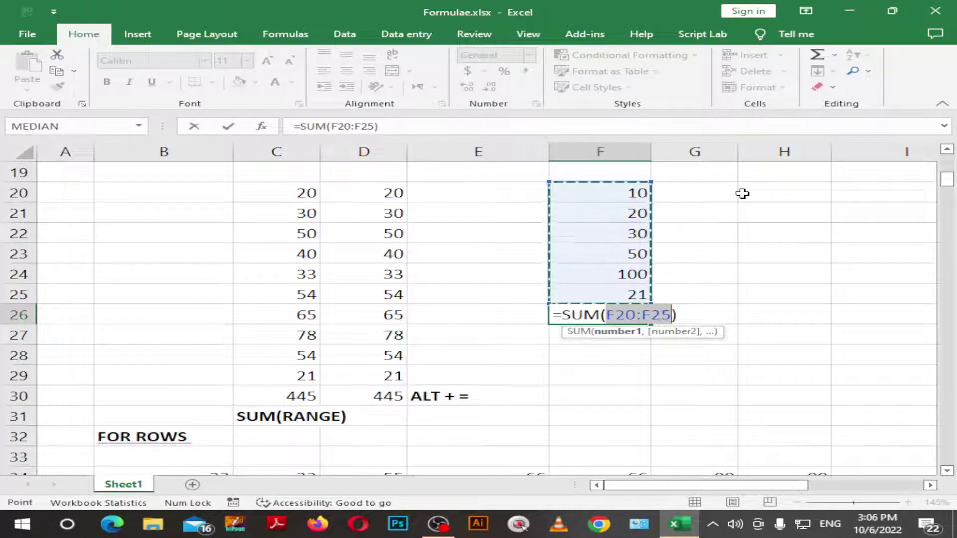
pyautogui.press('Right')
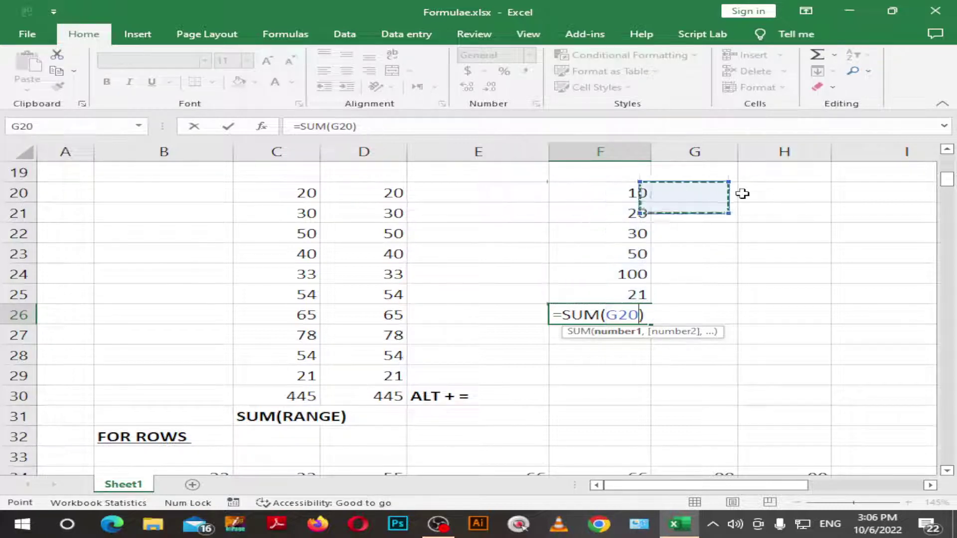
pyautogui.press('BackSpace')
pyautogui.press('Right')
pyautogui.press('BackSpace')
pyautogui.press('Left')
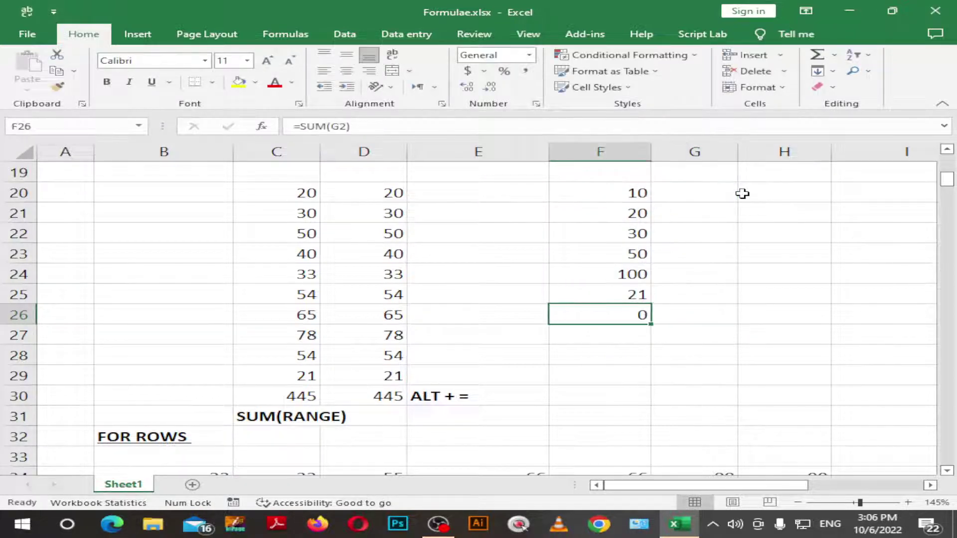
pyautogui.press('Delete')
pyautogui.hotkey('alt', '=')
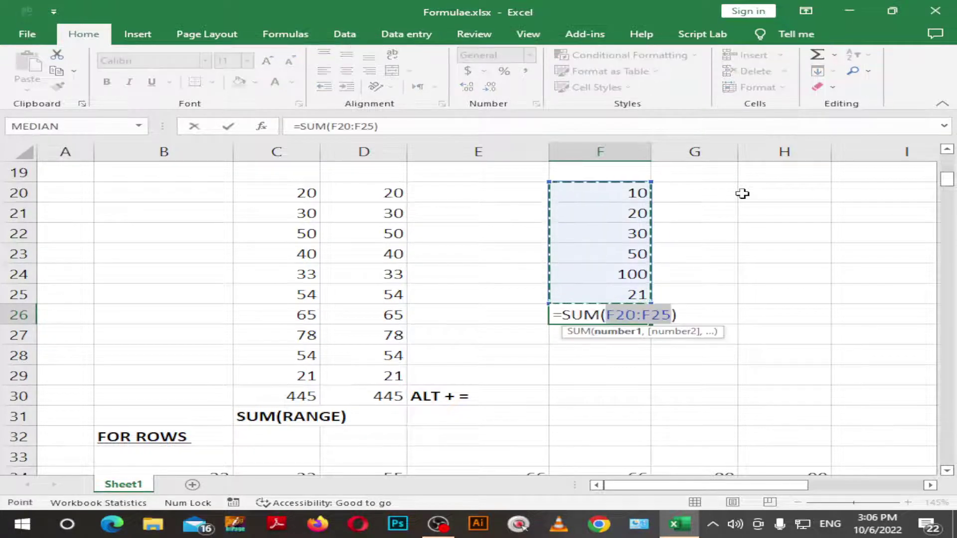
pyautogui.press('Right')
pyautogui.press('Left')
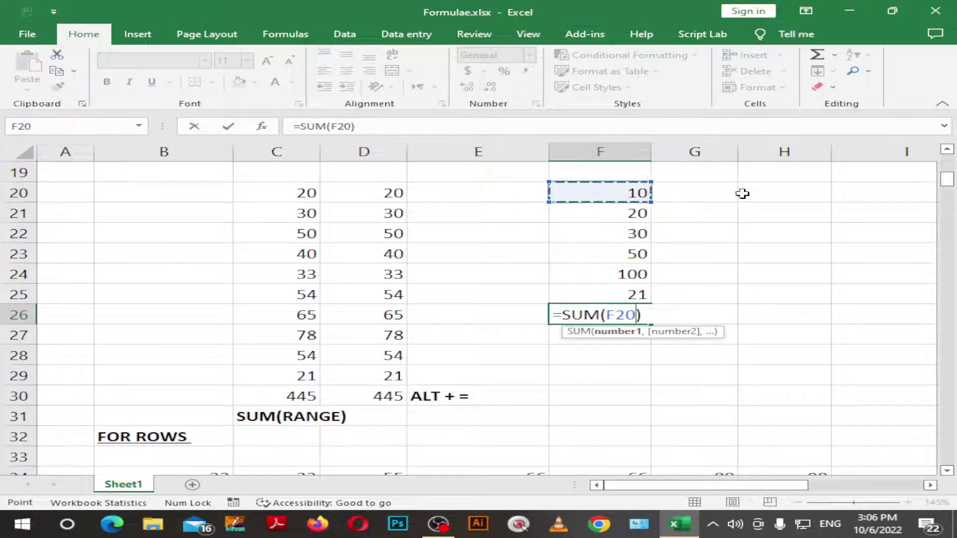
pyautogui.press('alt')
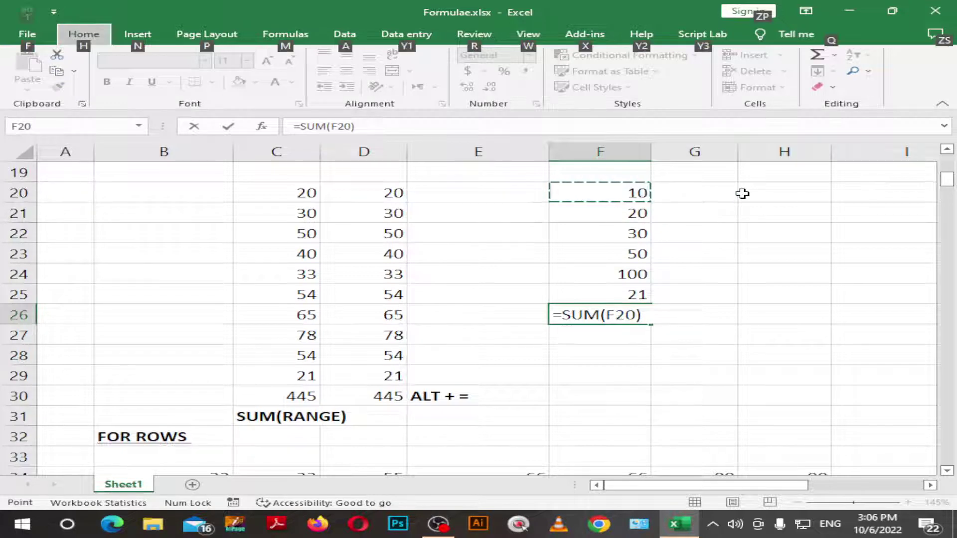
pyautogui.press('alt')
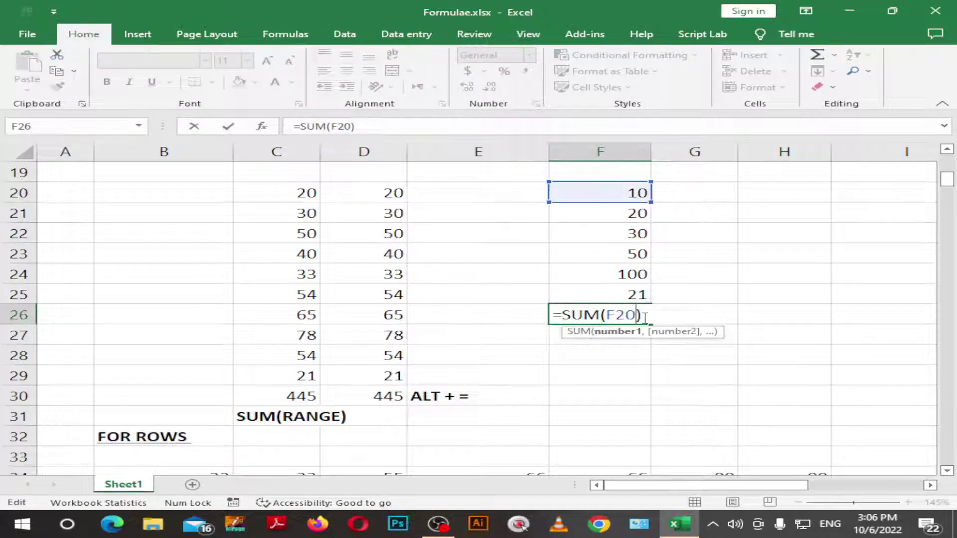
pyautogui.press('BackSpace')
pyautogui.press('BackSpace')
pyautogui.press('BackSpace')
pyautogui.press('BackSpace')
pyautogui.press('BackSpace')
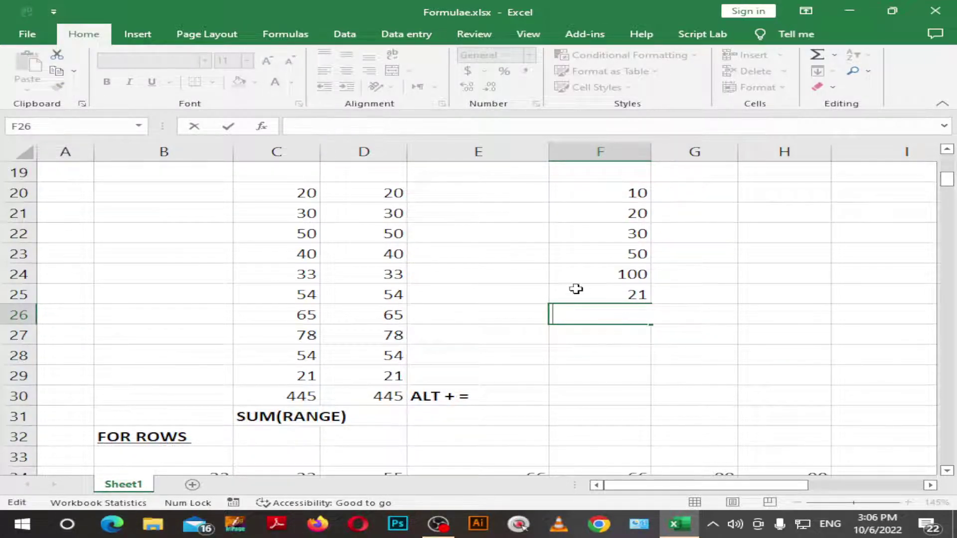
pyautogui.press('alt')
pyautogui.press('Escape')
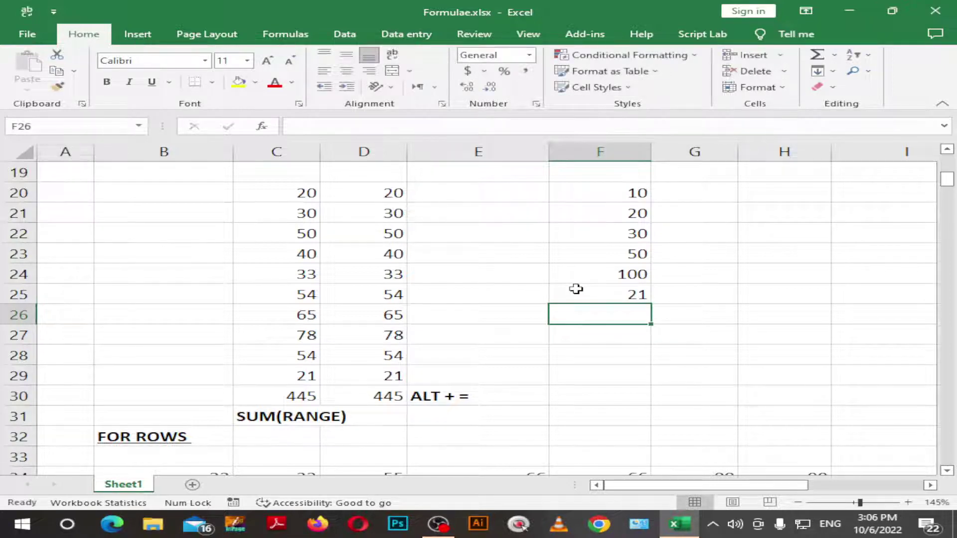
pyautogui.click(601, 349)
pyautogui.click(598, 317)
pyautogui.hotkey('alt', '=')
pyautogui.press('Return')
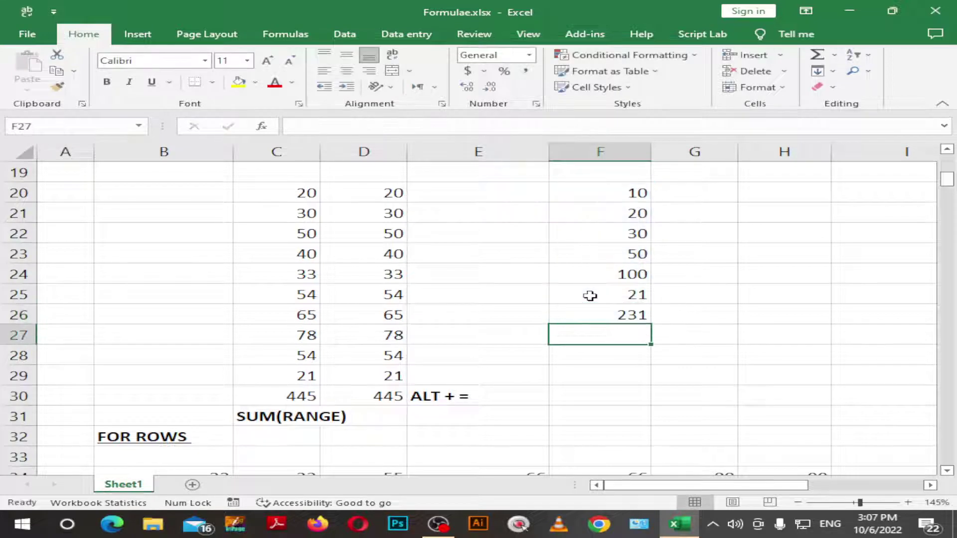
pyautogui.press('Up')
# Step: Clear the 231 total from F26 and delete the 30 from F22
pyautogui.press('Delete')
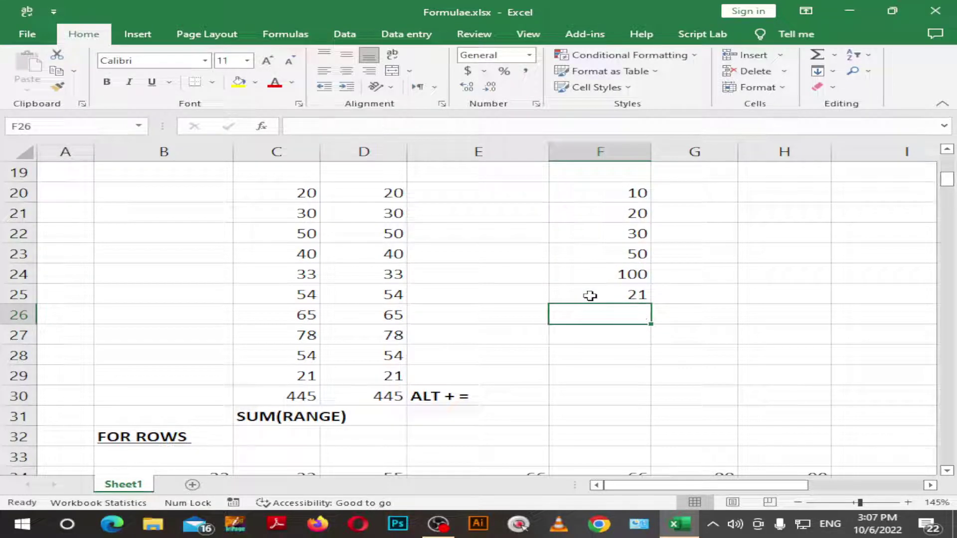
pyautogui.press('Up')
pyautogui.press('Up')
pyautogui.press('Up')
pyautogui.press('Up')
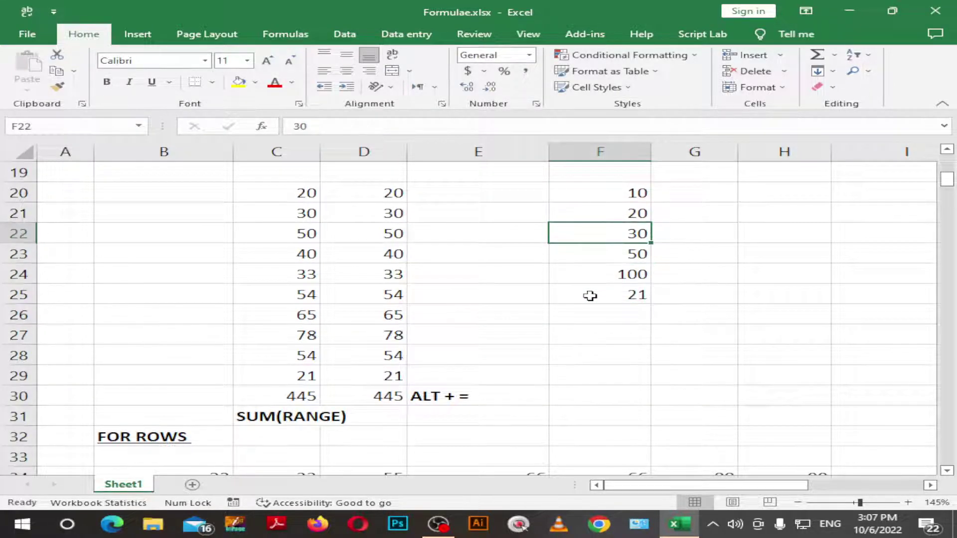
pyautogui.press('Delete')
pyautogui.press('Down')
pyautogui.press('Down')
pyautogui.press('Down')
pyautogui.press('Down')
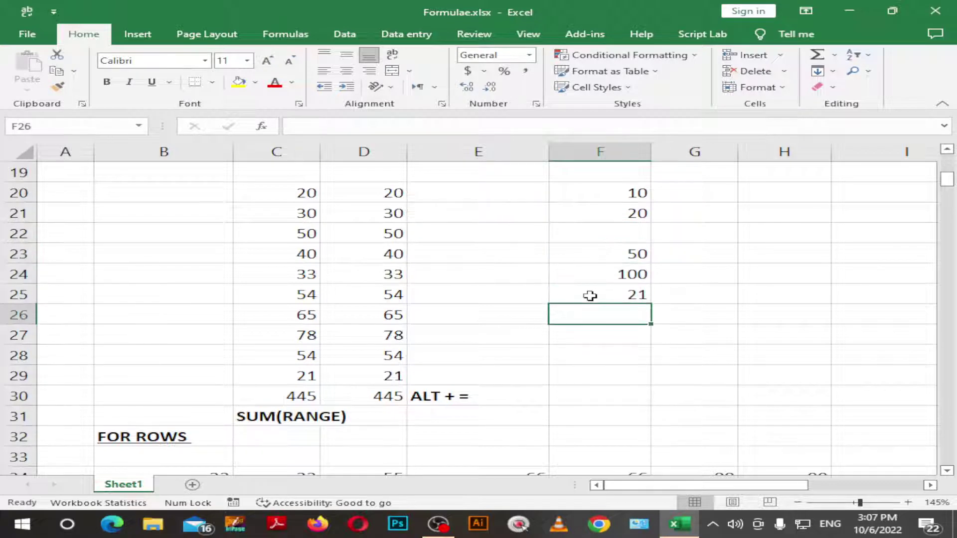
# Step: Try an Alt+= AutoSum in F26 that stops at the gap, then cancel it
pyautogui.hotkey('alt', '=')
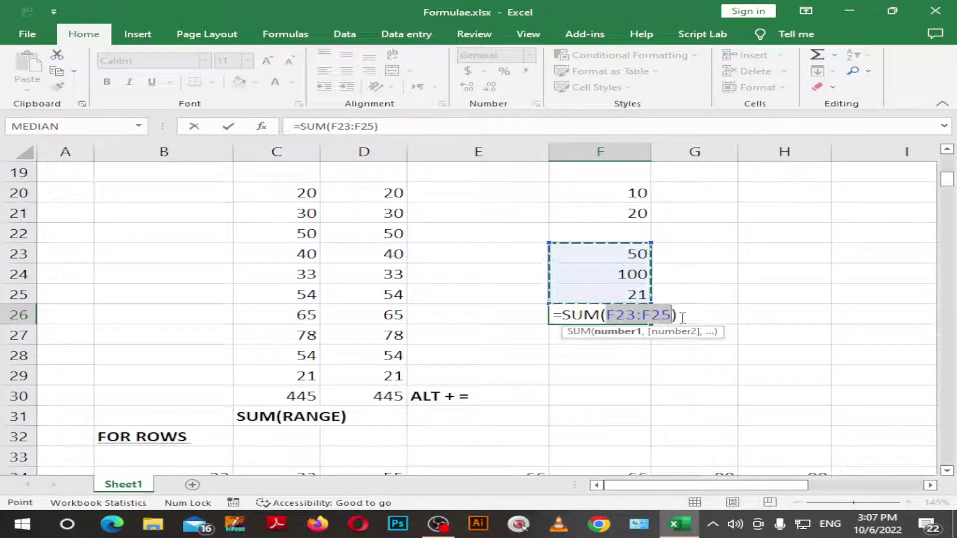
pyautogui.press('Escape')
pyautogui.click(632, 340)
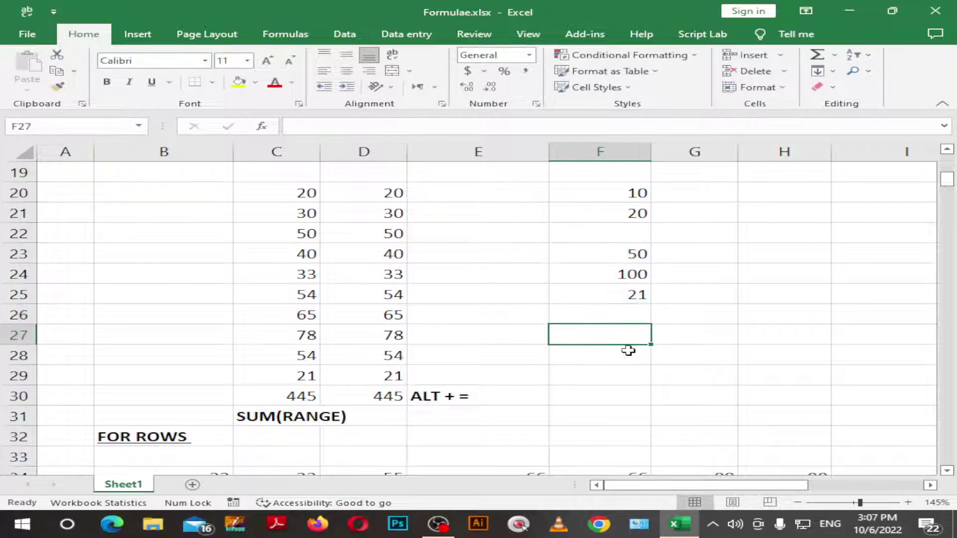
# Step: Scroll past the COUNT sections down to the TRIM and CONCATENATE examples in rows 142–156
pyautogui.scroll(-2, 598, 421)
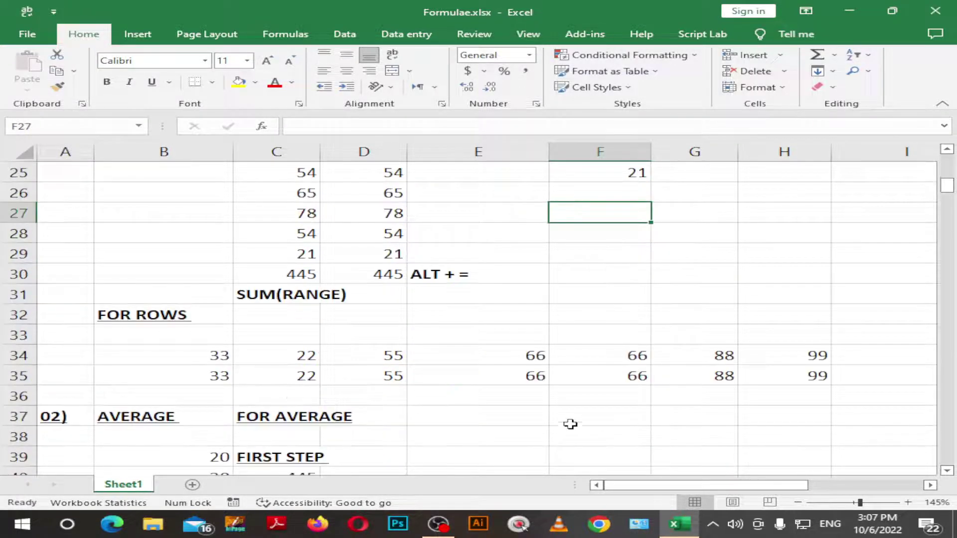
pyautogui.scroll(-1, 366, 364)
pyautogui.scroll(-1, 357, 325)
pyautogui.scroll(-2, 321, 325)
pyautogui.scroll(-3, 285, 310)
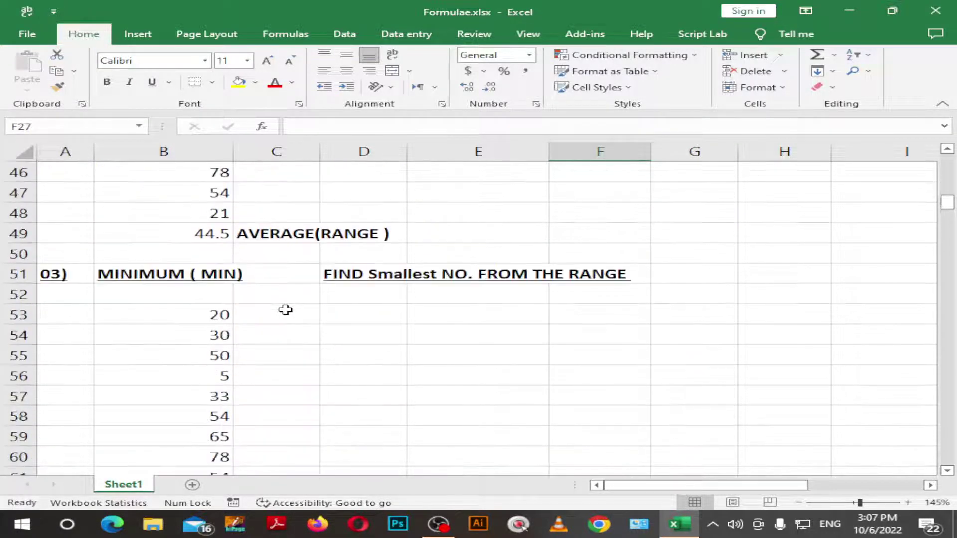
pyautogui.scroll(-1, 284, 309)
pyautogui.scroll(-2, 282, 306)
pyautogui.scroll(-3, 282, 307)
pyautogui.scroll(-2, 281, 306)
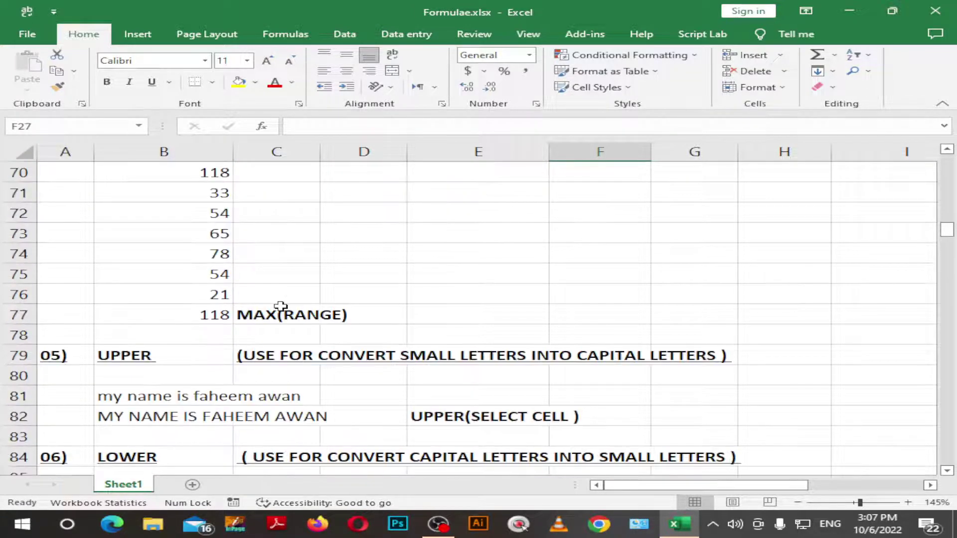
pyautogui.scroll(-2, 278, 304)
pyautogui.scroll(-1, 272, 301)
pyautogui.scroll(-1, 266, 299)
pyautogui.scroll(-2, 263, 299)
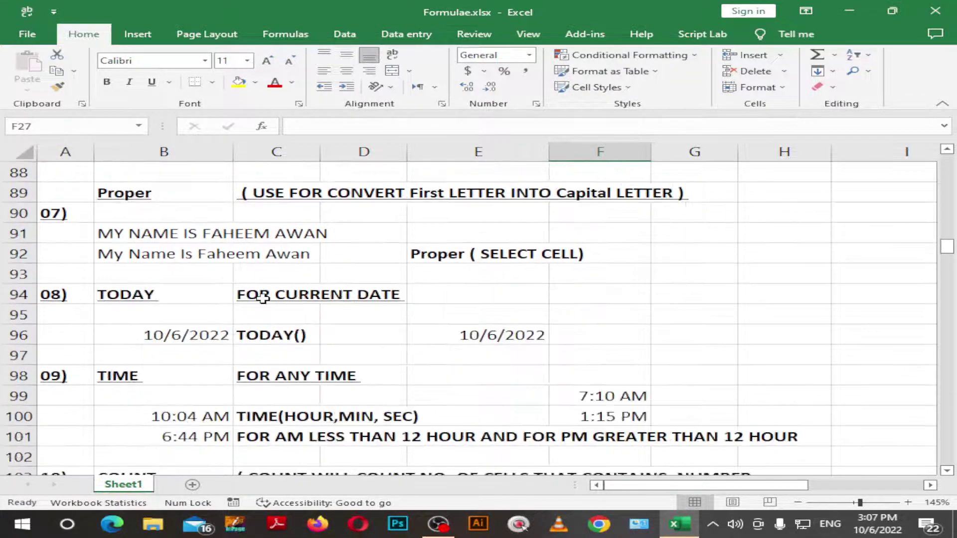
pyautogui.scroll(-1, 263, 298)
pyautogui.scroll(-1, 254, 295)
pyautogui.scroll(-1, 256, 297)
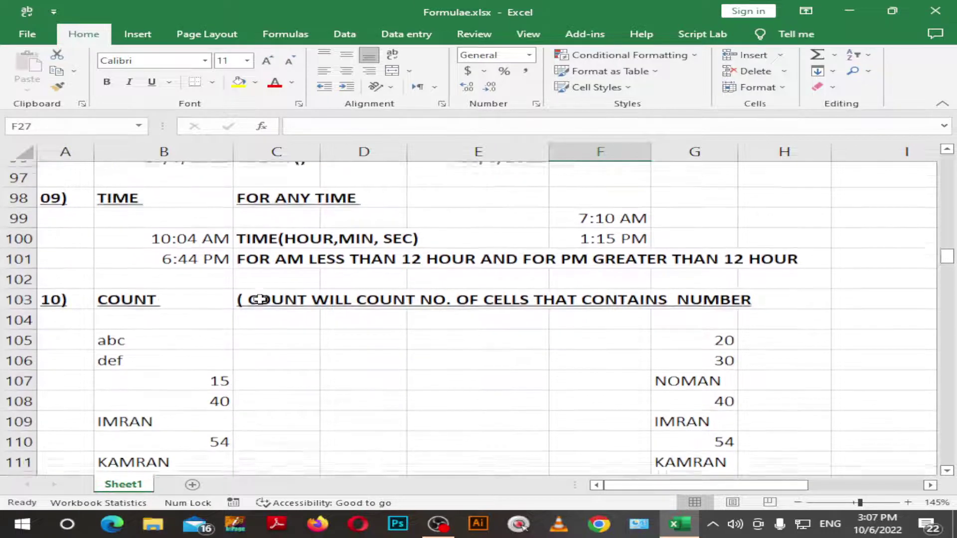
pyautogui.scroll(-1, 260, 299)
pyautogui.scroll(-4, 260, 299)
pyautogui.scroll(-2, 261, 299)
pyautogui.scroll(-1, 261, 299)
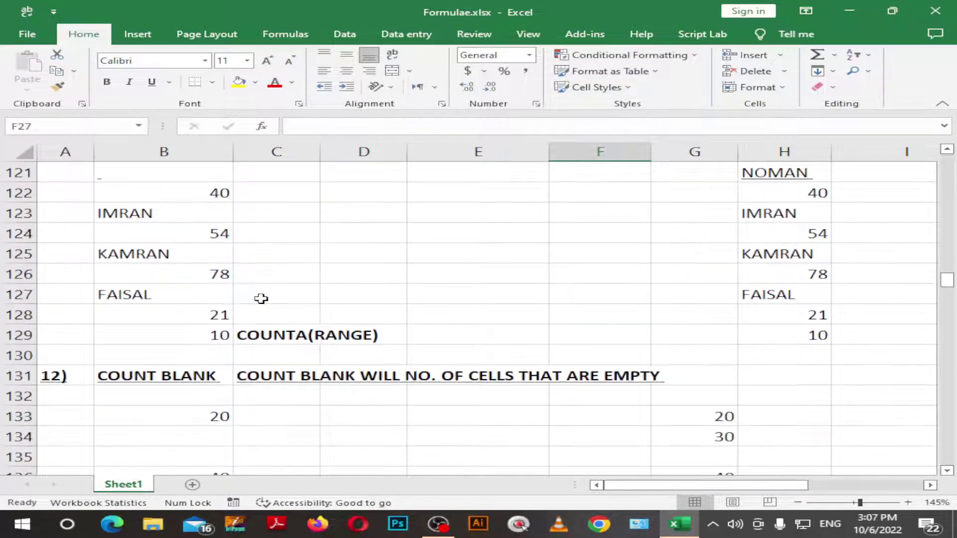
pyautogui.scroll(-2, 262, 299)
pyautogui.scroll(-3, 261, 298)
pyautogui.scroll(-2, 260, 299)
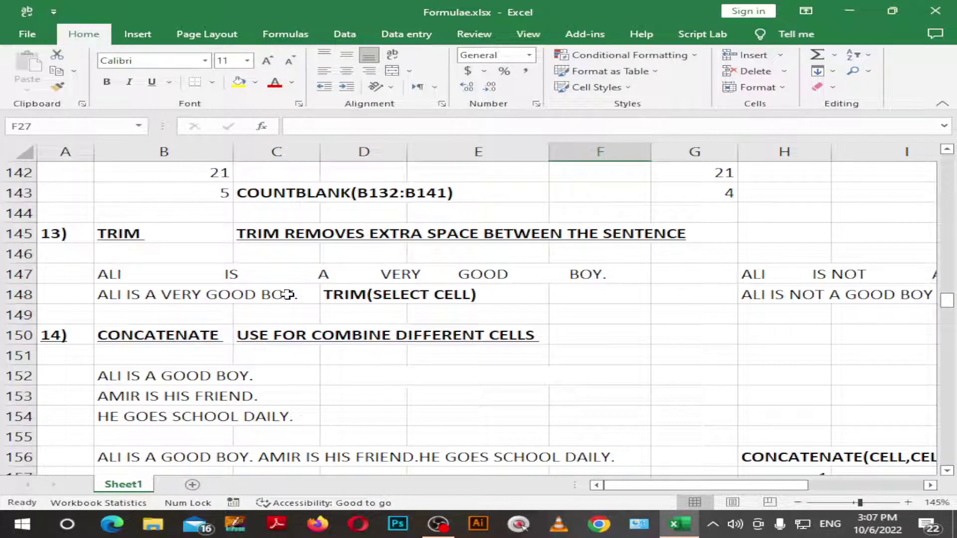
# Step: Review the spaced-out sentence in B147:F147 and clear the old TRIM formula from B148
pyautogui.click(135, 232)
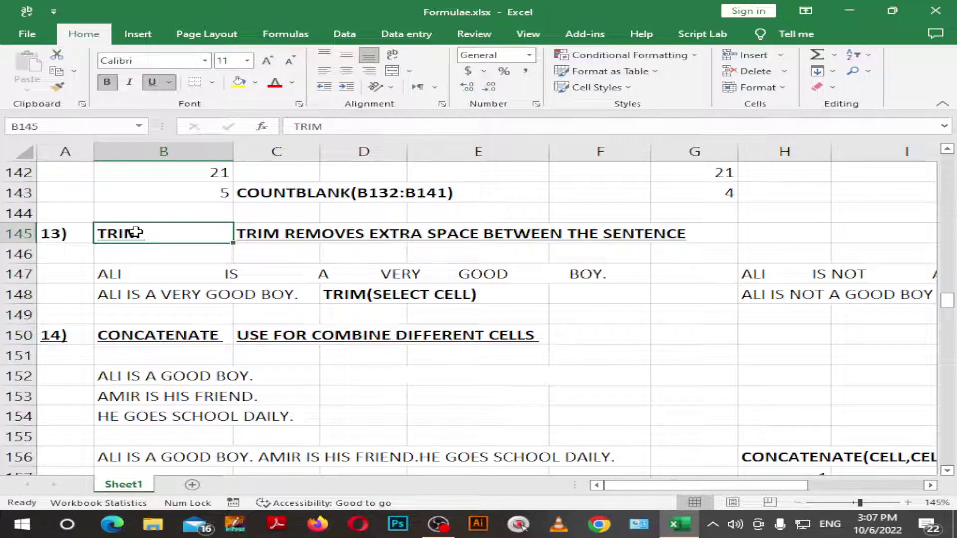
pyautogui.click(182, 275)
pyautogui.click(219, 299)
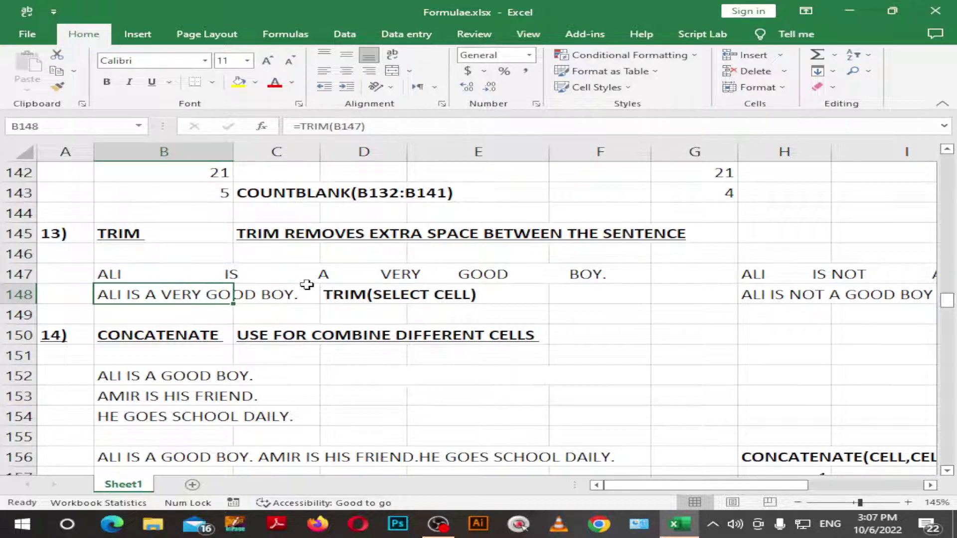
pyautogui.press('Delete')
pyautogui.click(306, 312)
pyautogui.click(164, 274)
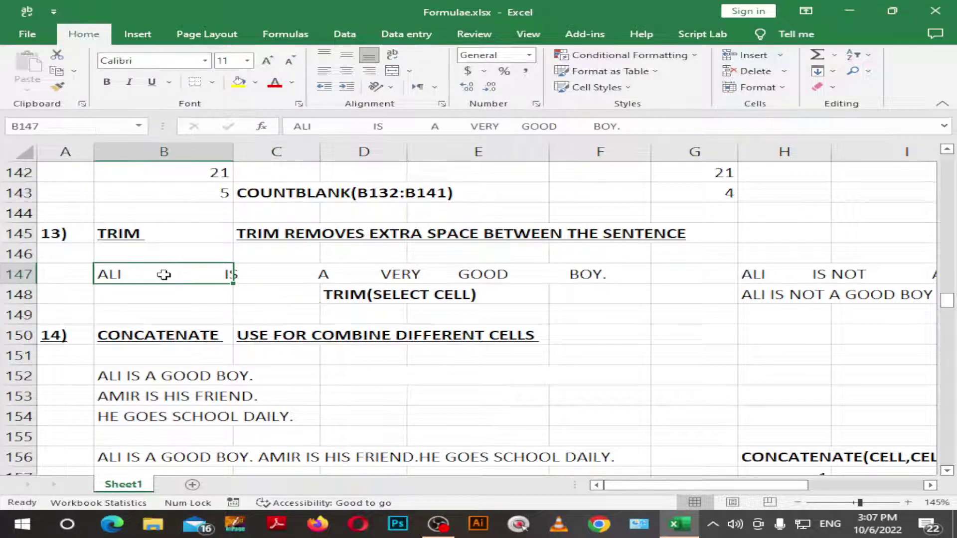
pyautogui.hotkey('shift', 'Right')
pyautogui.hotkey('shift', 'Right')
pyautogui.hotkey('shift', 'Right')
pyautogui.hotkey('shift', 'Right')
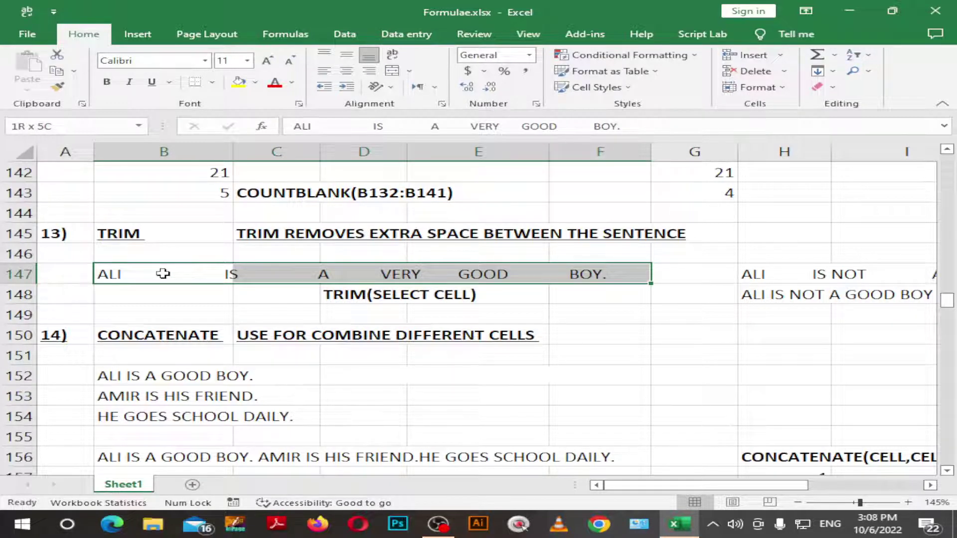
pyautogui.press('Down')
pyautogui.press('Up')
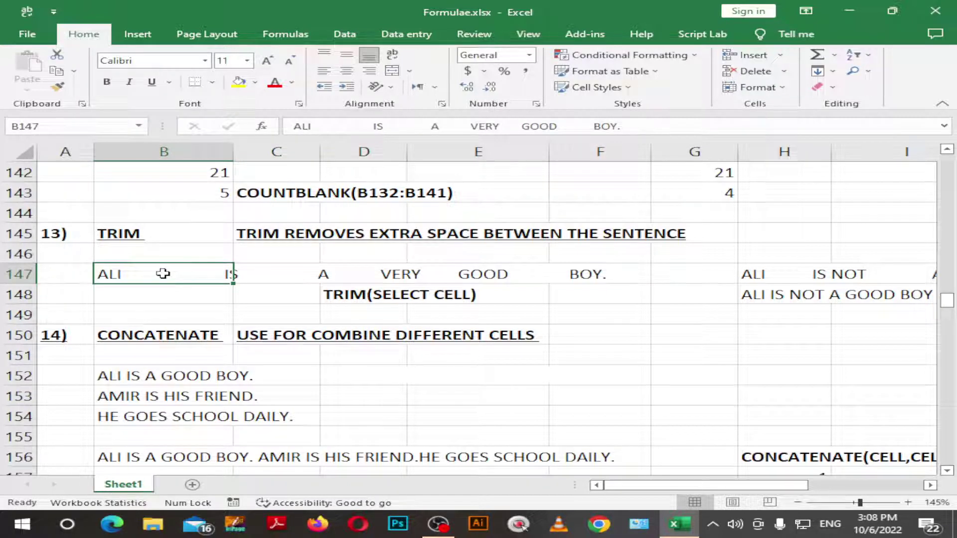
pyautogui.press('Down')
# Step: Begin a TRIM formula in B148 from the =tr suggestions, then reopen the cell to fix it
pyautogui.write('=')
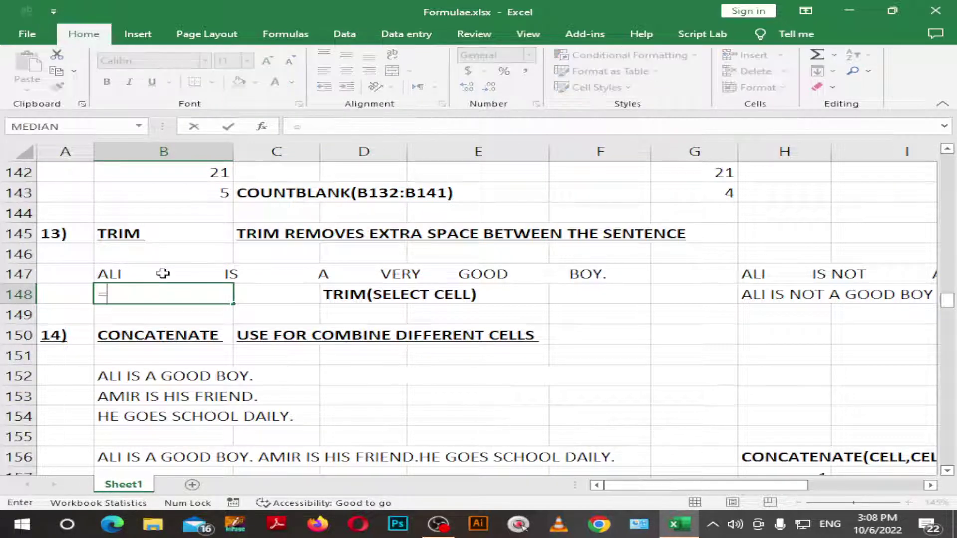
pyautogui.write('tr')
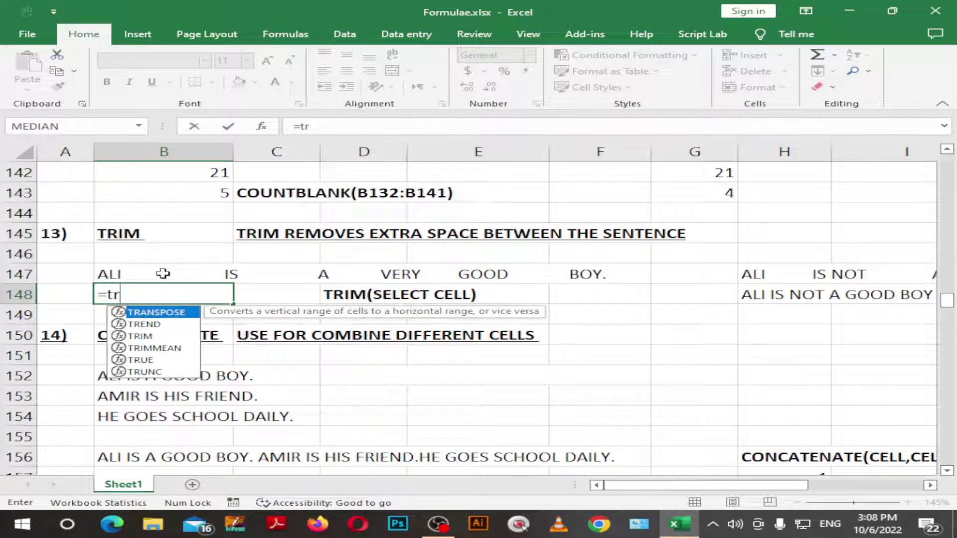
pyautogui.press('Down')
pyautogui.hotkey('ctrl', 'Return')
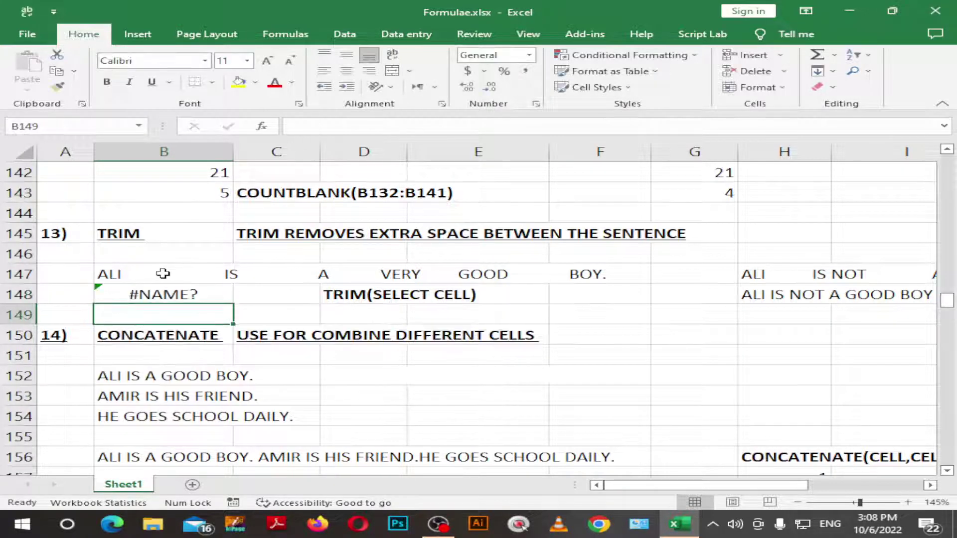
pyautogui.press('F2')
pyautogui.press('Tab')
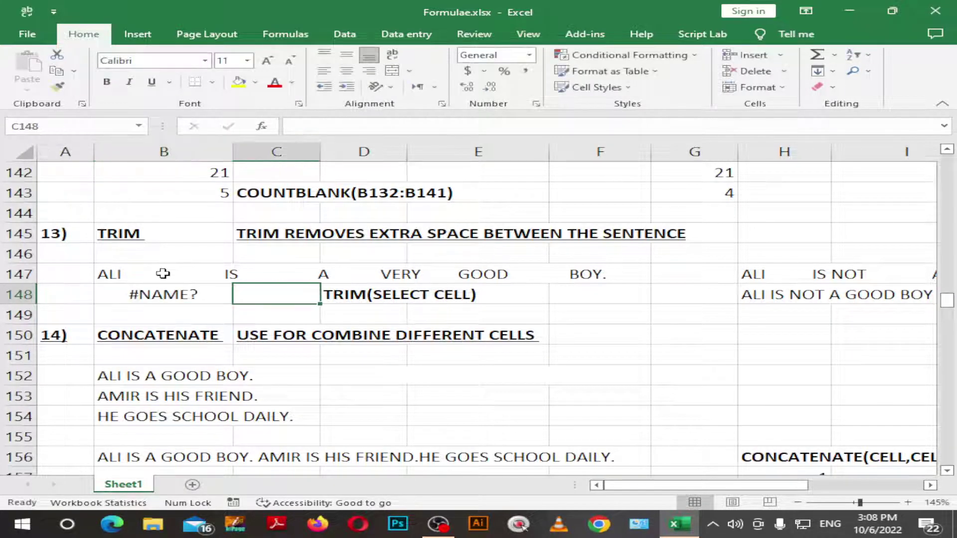
pyautogui.hotkey('shift', 'Tab')
pyautogui.press('F2')
# Step: Complete B148 as =TRIM(B147:F147), returning "ALI IS A VERY GOOD BOY."
pyautogui.press('BackSpace')
pyautogui.write('r')
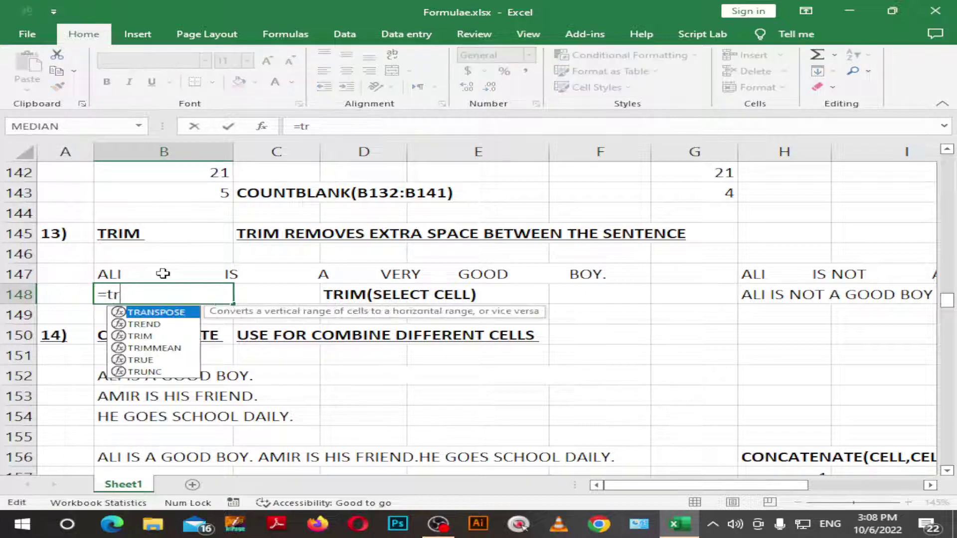
pyautogui.press('Down')
pyautogui.press('Down')
pyautogui.press('Tab')
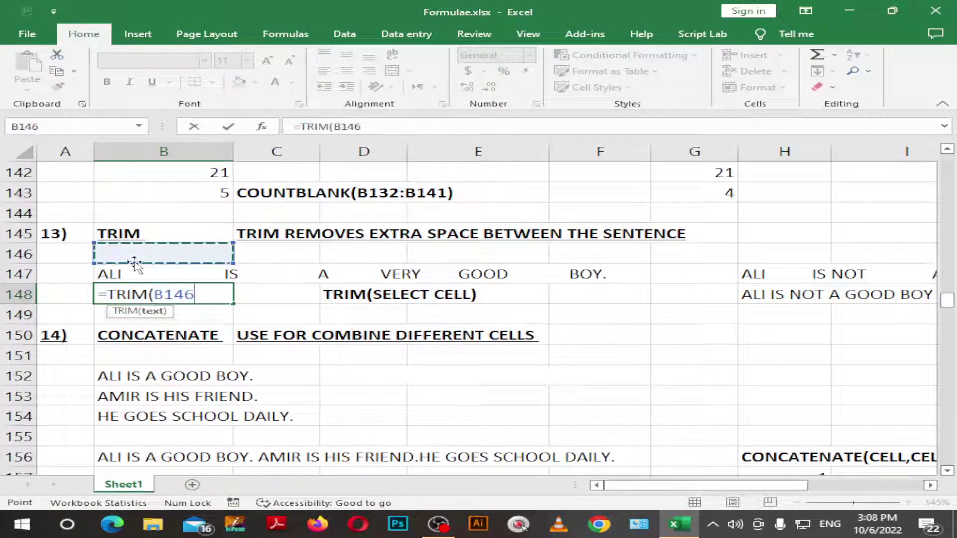
pyautogui.moveTo(131, 260); pyautogui.dragTo(129, 269)
pyautogui.hotkey('shift', 'Right')
pyautogui.hotkey('shift', 'Right')
pyautogui.hotkey('shift', 'Right')
pyautogui.hotkey('shift', 'Right')
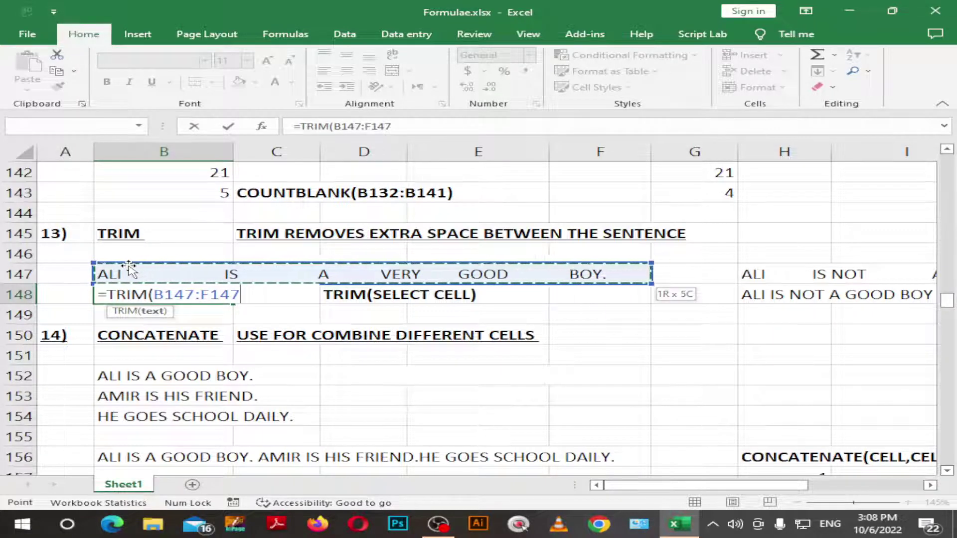
pyautogui.write(')')
pyautogui.press('Return')
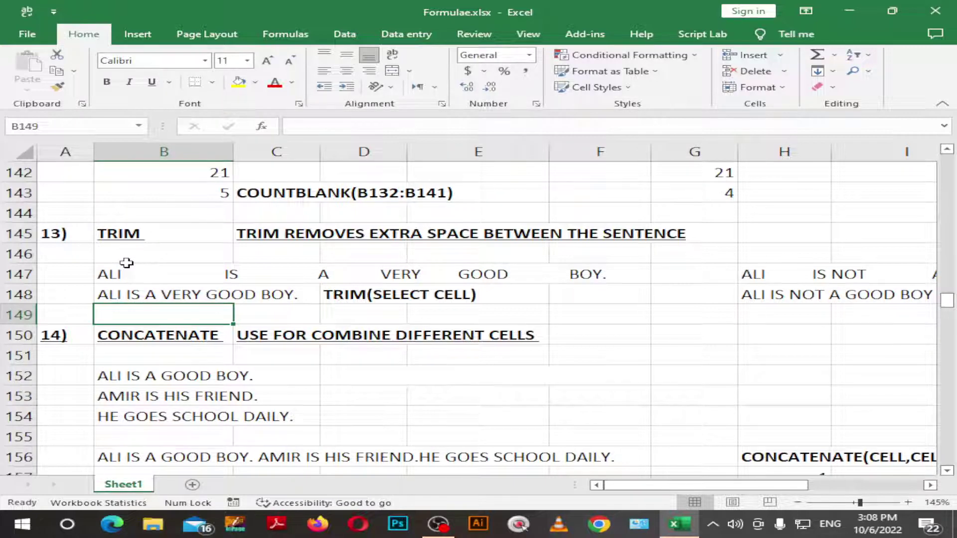
# Step: Scroll to the CONCATENATE example and clear the existing joined sentence in B156
pyautogui.scroll(-1, 214, 297)
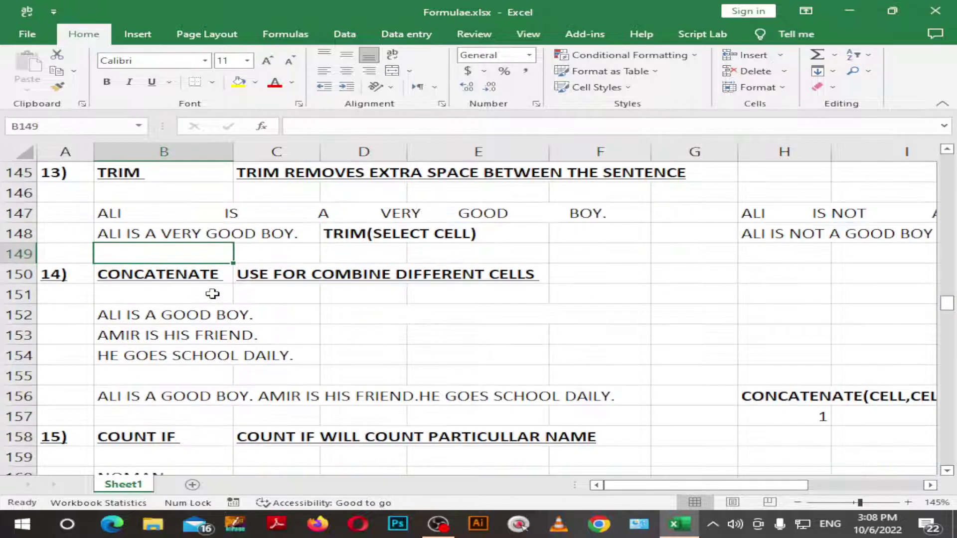
pyautogui.scroll(-1, 212, 292)
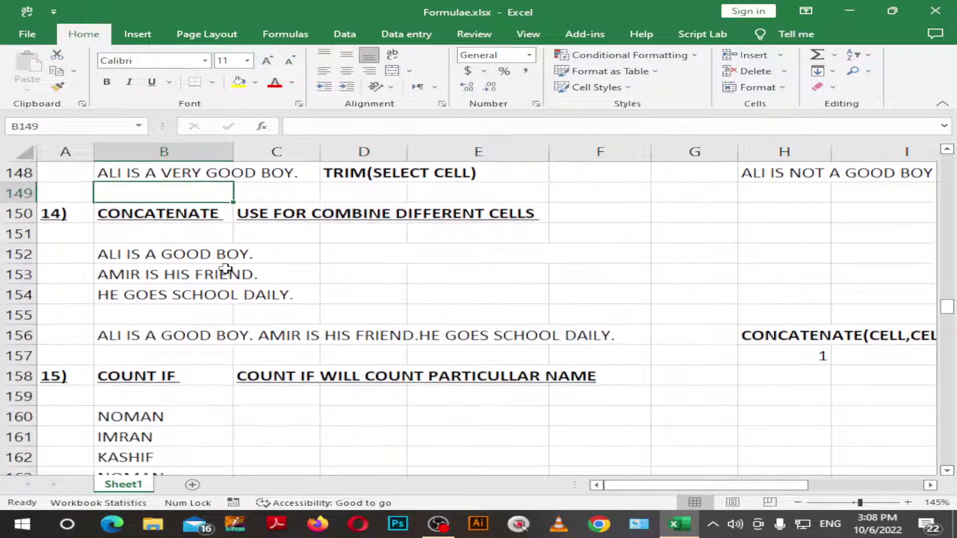
pyautogui.click(173, 216)
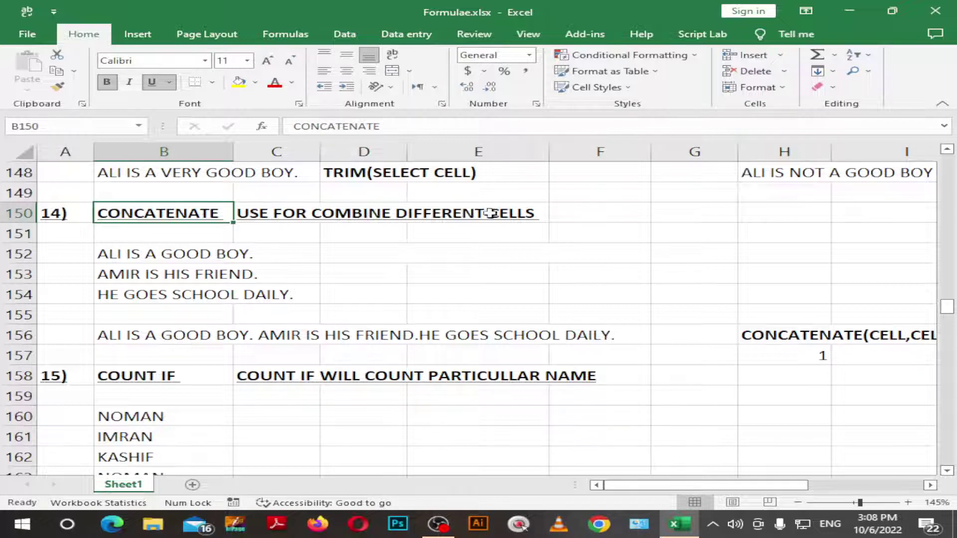
pyautogui.scroll(-1, 384, 244)
pyautogui.click(159, 274)
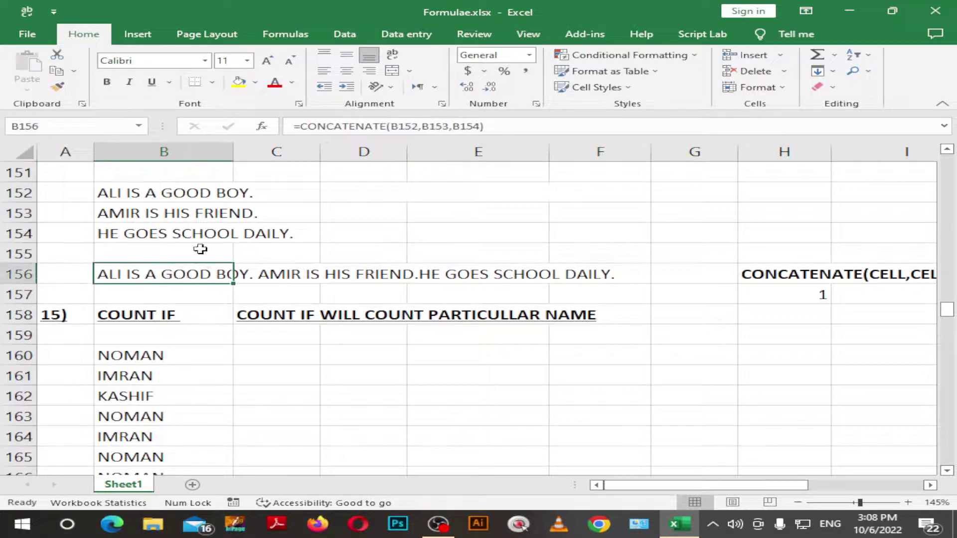
pyautogui.hotkey('shift', 'Right')
pyautogui.hotkey('shift', 'Right')
pyautogui.hotkey('shift', 'Right')
pyautogui.hotkey('shift', 'Right')
pyautogui.press('Delete')
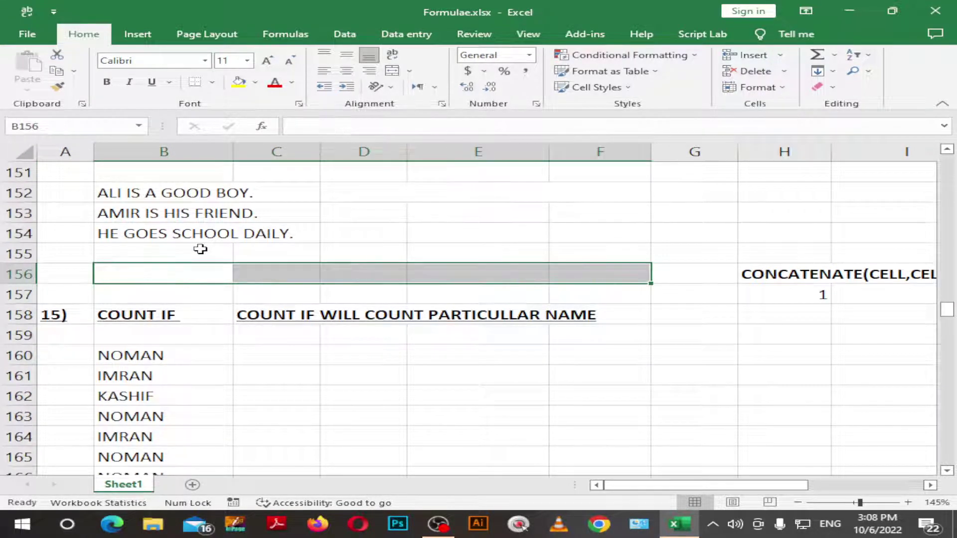
# Step: Move among the source sentences, undo an accidental strikethrough, and return to B156
pyautogui.press('Up')
pyautogui.press('Up')
pyautogui.press('Up')
pyautogui.press('Up')
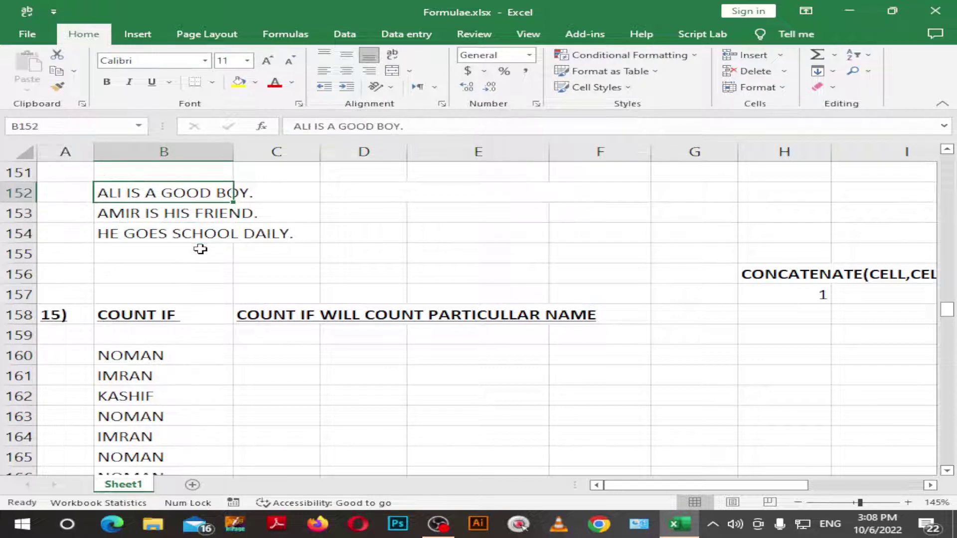
pyautogui.press('Down')
pyautogui.press('Down')
pyautogui.press('Right')
pyautogui.press('Left')
pyautogui.press('Up')
pyautogui.hotkey('shift', 'Up')
pyautogui.hotkey('ctrl', '5')
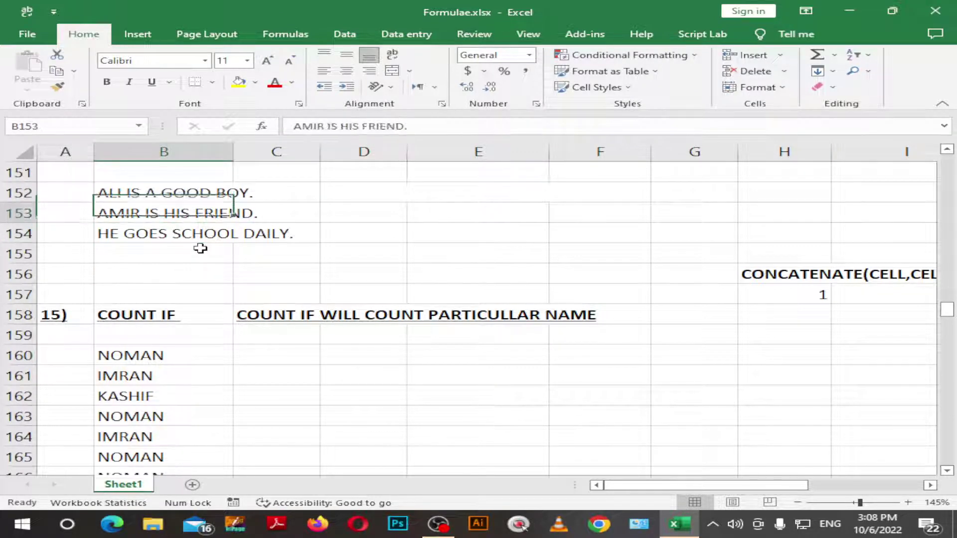
pyautogui.hotkey('ctrl', '5')
pyautogui.press('Down')
pyautogui.press('Right')
pyautogui.press('Left')
pyautogui.press('Down')
pyautogui.press('Down')
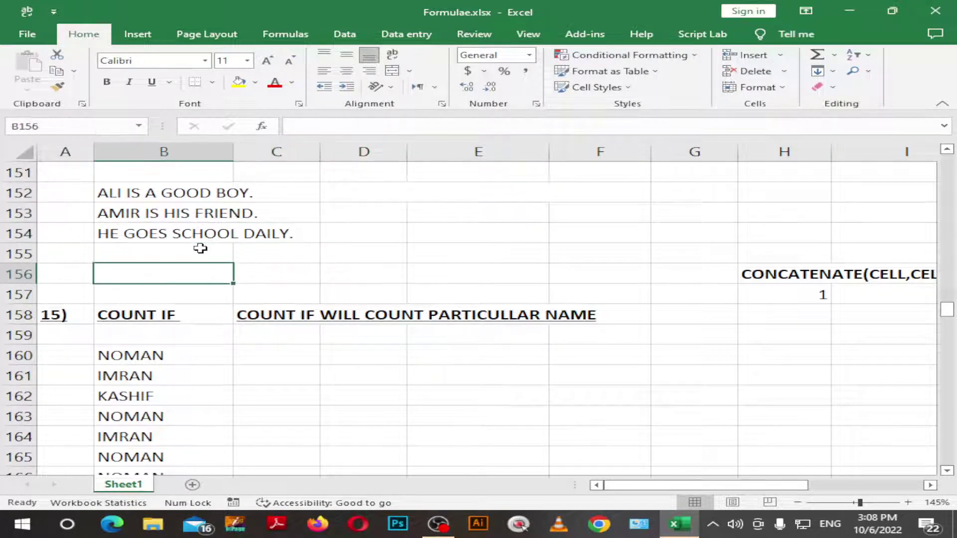
# Step: Enter =CONCATENATE(B152,B153,B154) in B156
pyautogui.write('=')
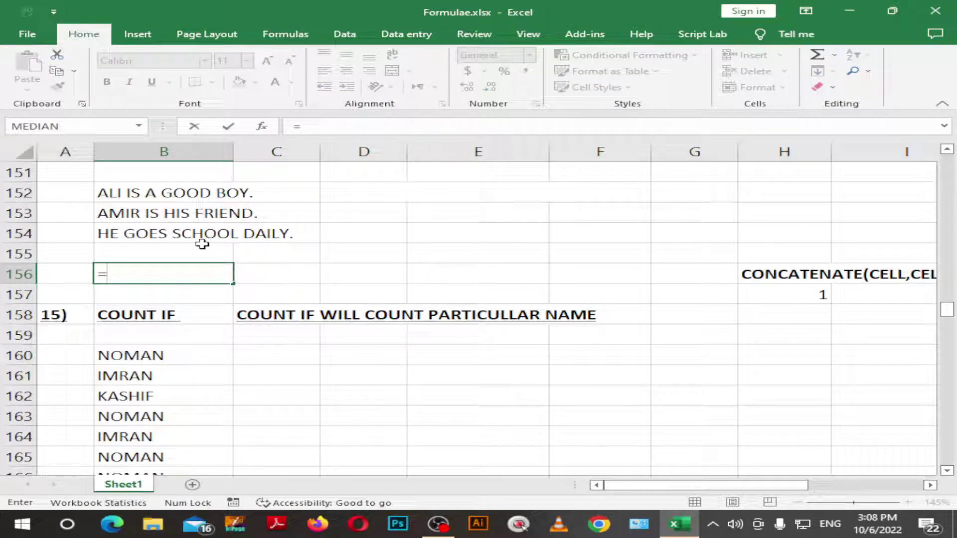
pyautogui.write('Con')
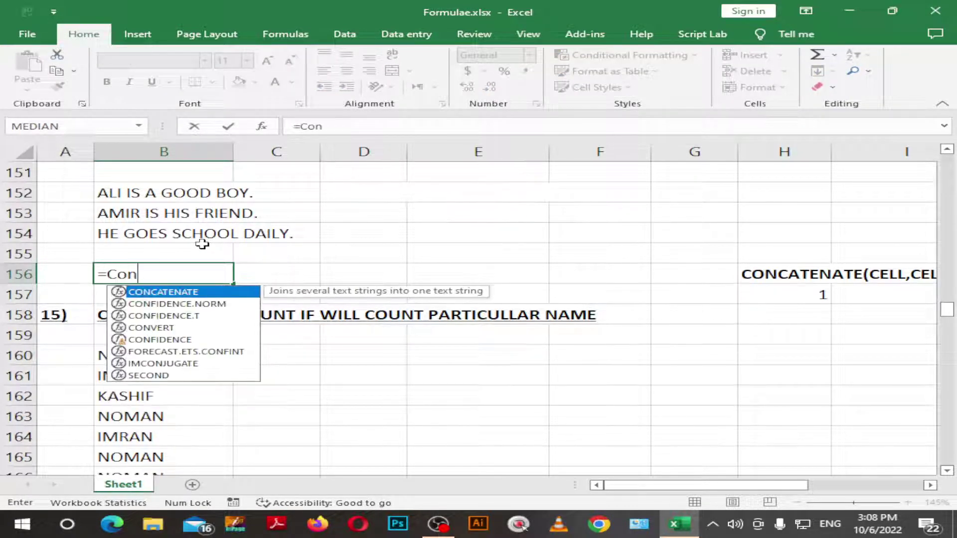
pyautogui.write('t')
pyautogui.press('BackSpace')
pyautogui.write('ca')
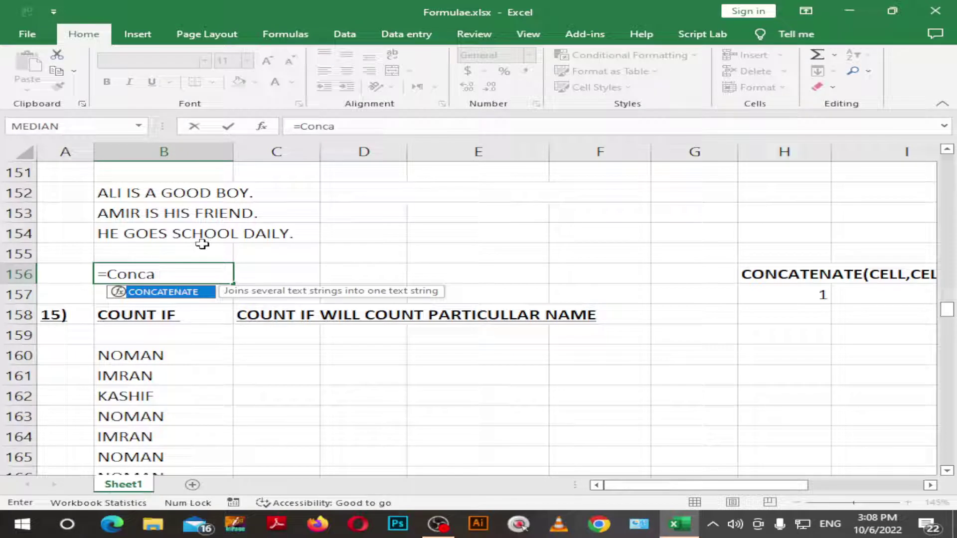
pyautogui.press('Tab')
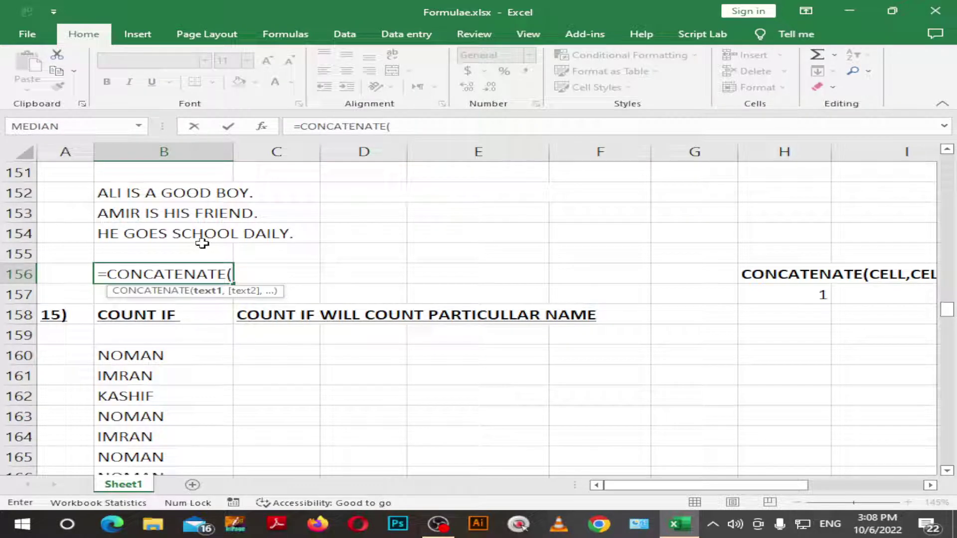
pyautogui.click(214, 193)
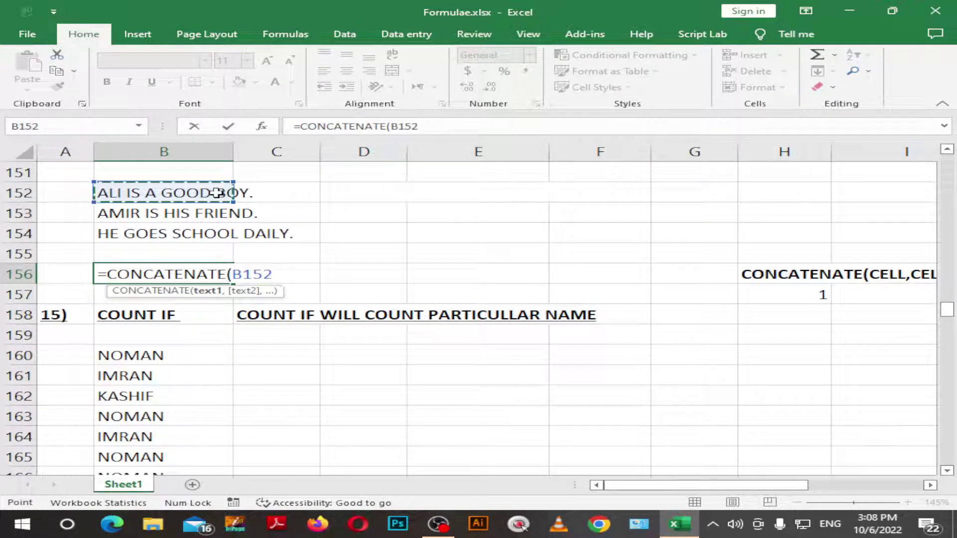
pyautogui.write(',')
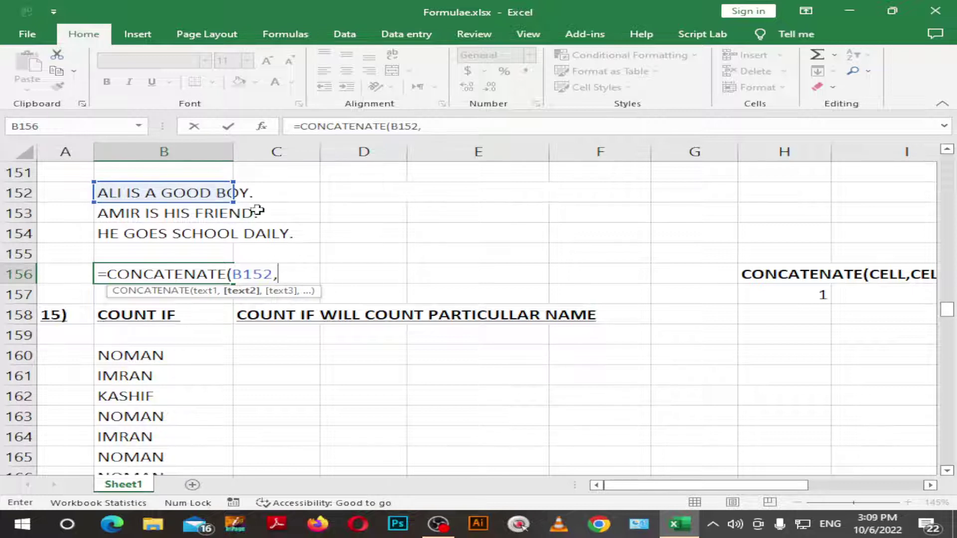
pyautogui.click(182, 217)
pyautogui.click(207, 237)
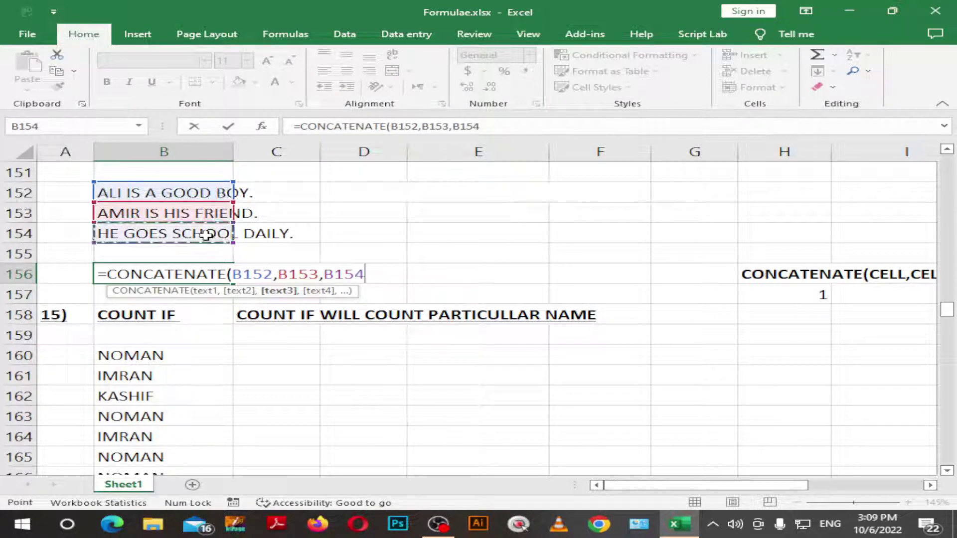
pyautogui.write(')')
pyautogui.press('Return')
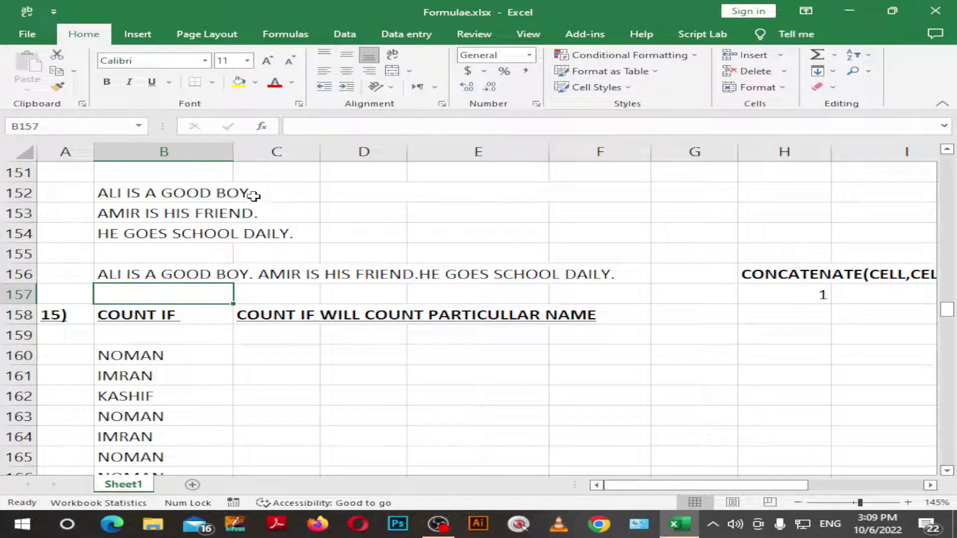
pyautogui.press('Up')
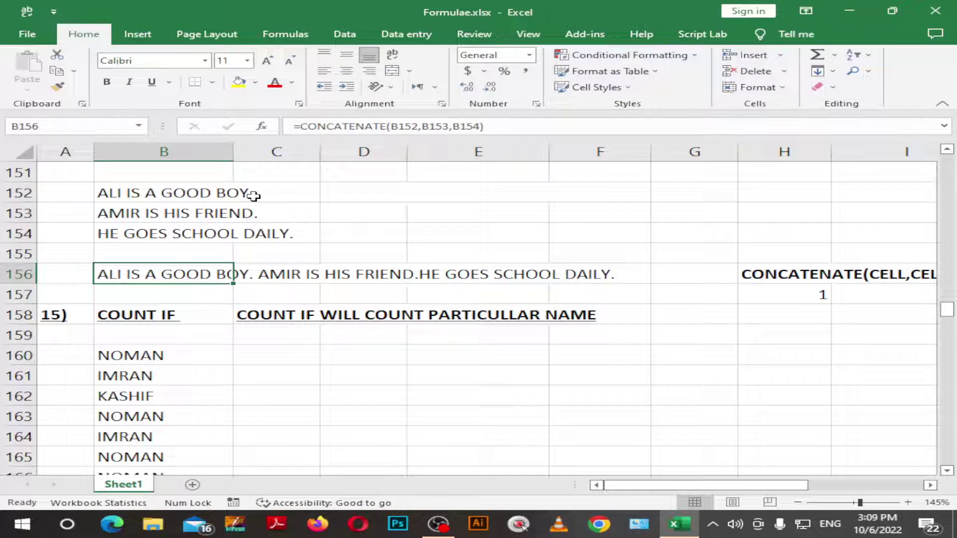
# Step: Change the B156 arguments to the range B152:B154, which returns #VALUE!
pyautogui.press('F2')
pyautogui.press('BackSpace')
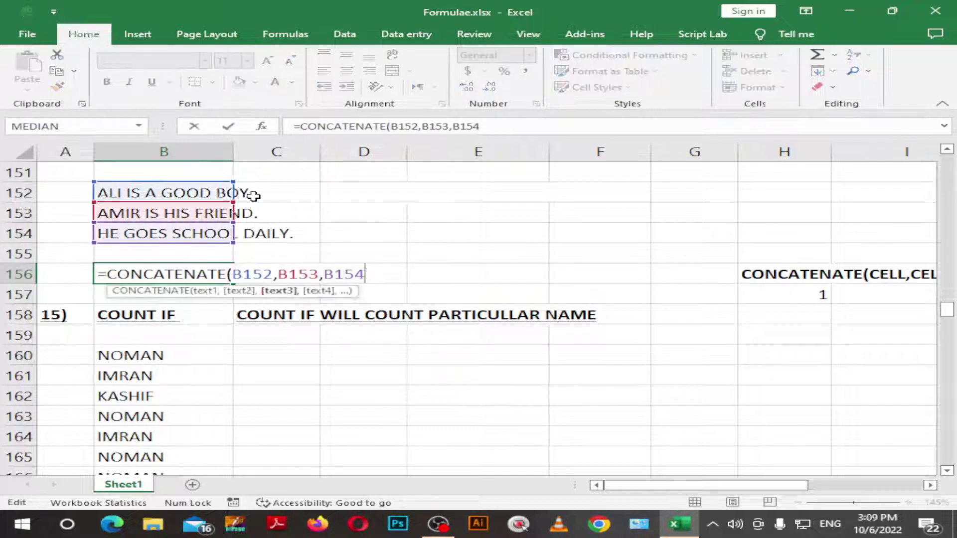
pyautogui.press('BackSpace')
pyautogui.press('BackSpace')
pyautogui.press('BackSpace')
pyautogui.press('BackSpace')
pyautogui.press('BackSpace')
pyautogui.press('BackSpace')
pyautogui.press('BackSpace')
pyautogui.press('BackSpace')
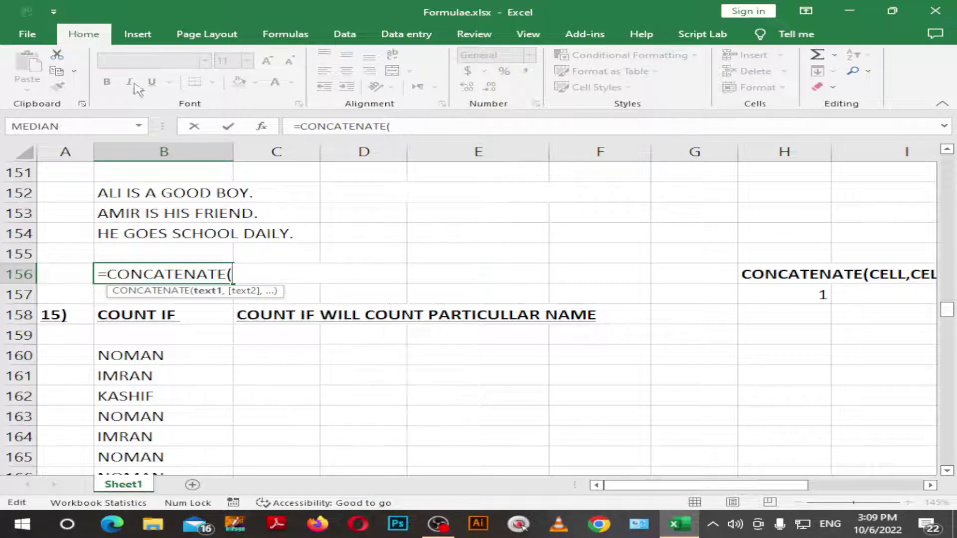
pyautogui.moveTo(155, 193); pyautogui.dragTo(233, 234)
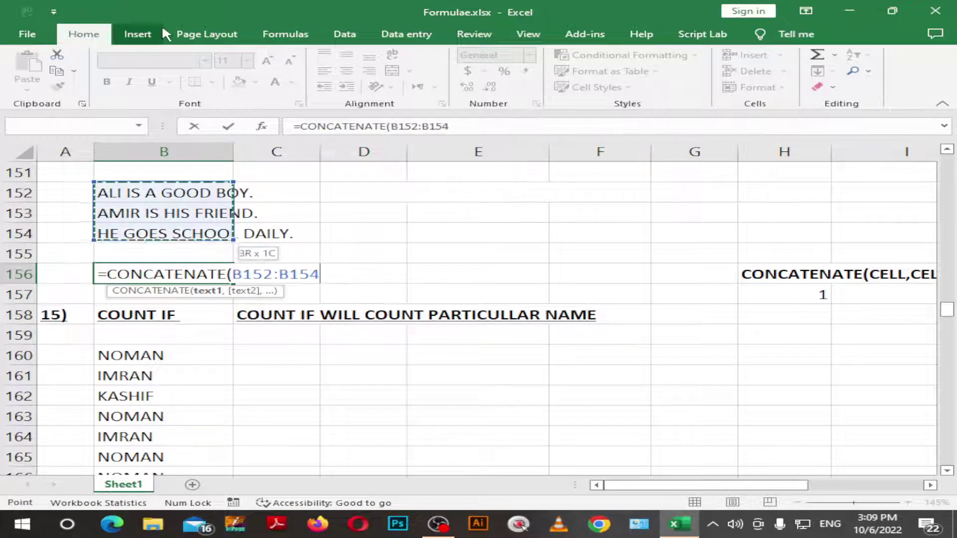
pyautogui.press('Return')
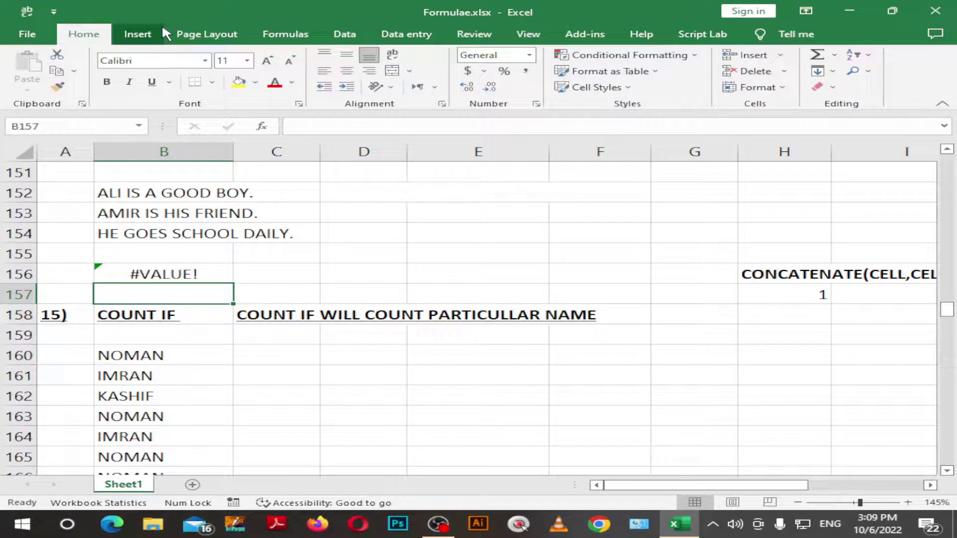
# Step: Strip the range reference, leaving B156 as an empty CONCATENATE(
pyautogui.press('Up')
pyautogui.press('F2')
pyautogui.press('Left')
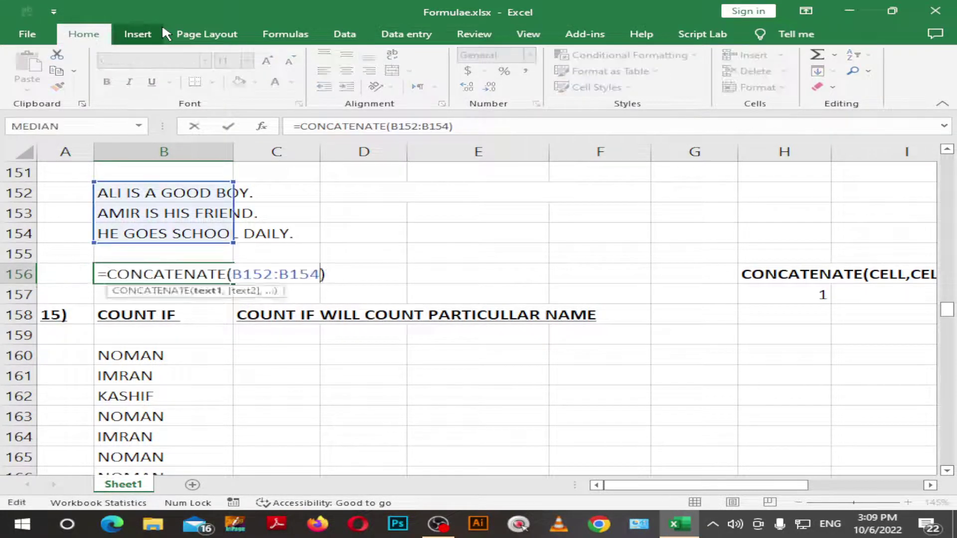
pyautogui.press('BackSpace')
pyautogui.press('BackSpace')
pyautogui.press('BackSpace')
pyautogui.press('BackSpace')
pyautogui.press('BackSpace')
pyautogui.press('BackSpace')
pyautogui.press('BackSpace')
pyautogui.press('BackSpace')
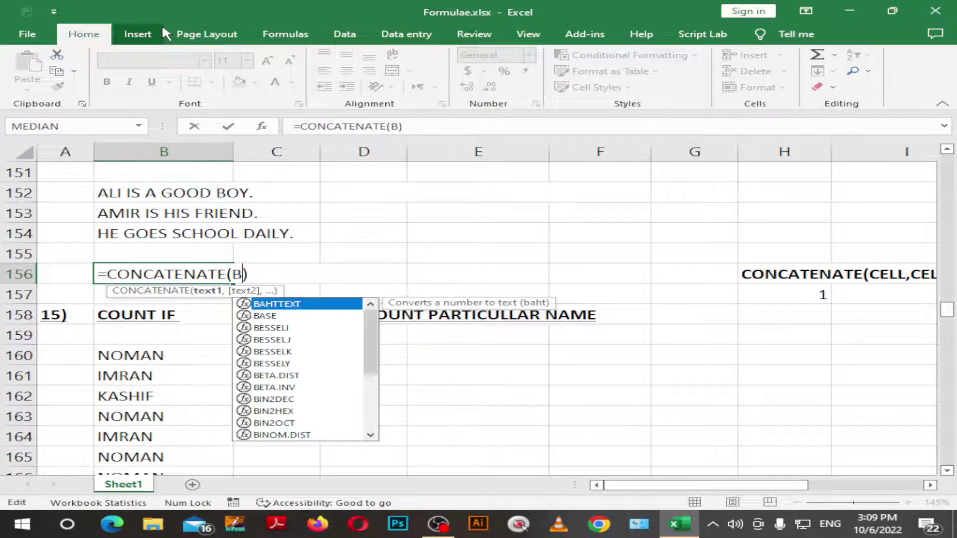
pyautogui.press('BackSpace')
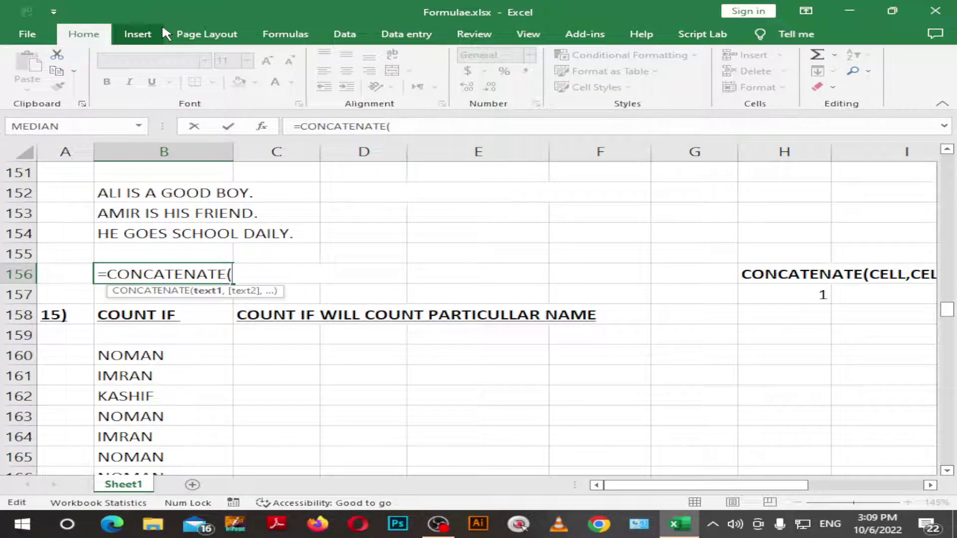
# Step: Complete B156 as =CONCATENATE(B152,B154,B153,B158), appending the COUNT IF heading
pyautogui.click(180, 195)
pyautogui.write(',')
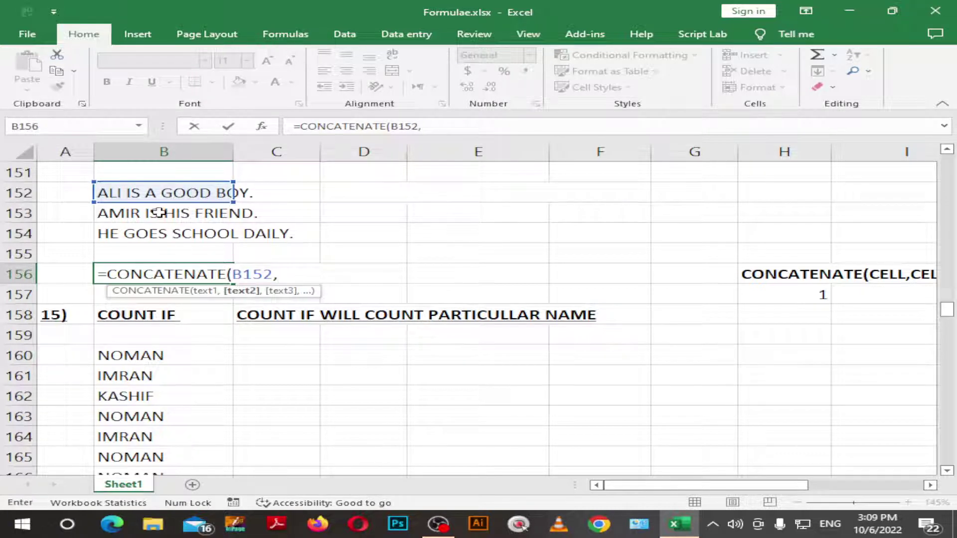
pyautogui.click(164, 240)
pyautogui.write(',')
pyautogui.click(183, 213)
pyautogui.write(',')
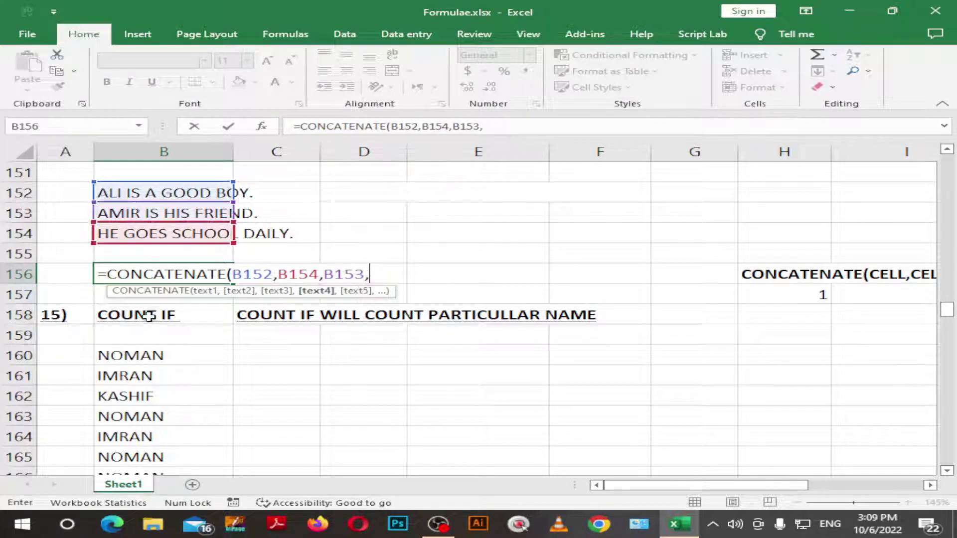
pyautogui.click(149, 317)
pyautogui.write(')')
pyautogui.press('Return')
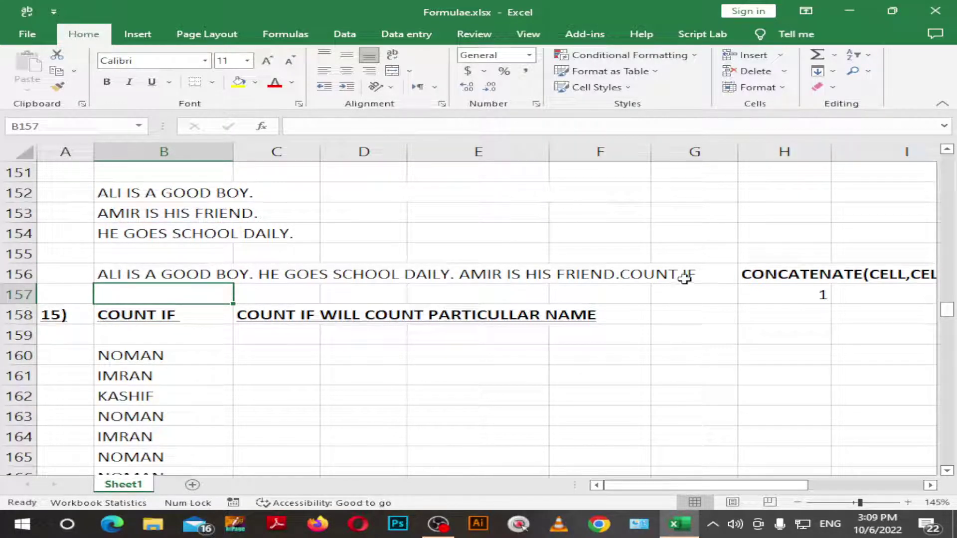
# Step: Locate the COUNTIF result in B171 and inspect its current formula
pyautogui.scroll(-1, 429, 271)
pyautogui.scroll(-2, 13, 357)
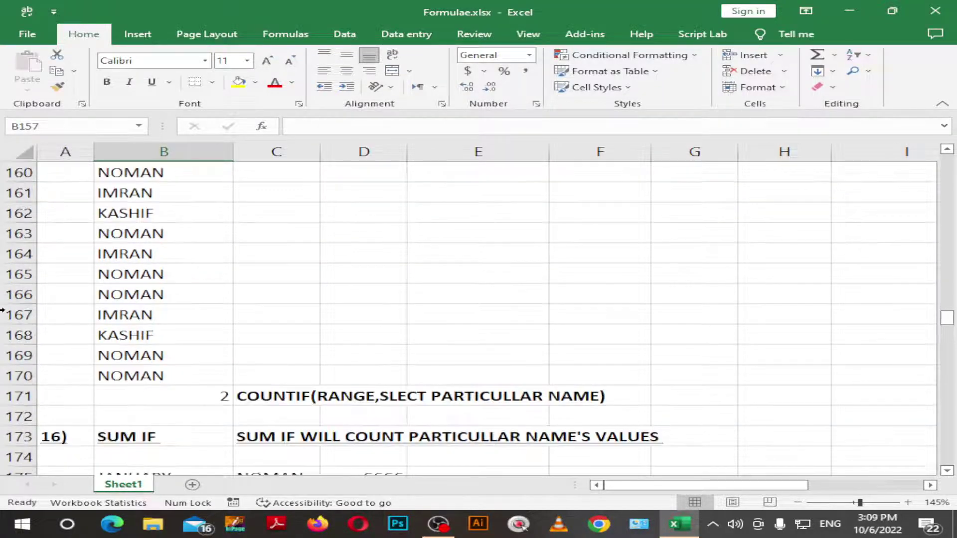
pyautogui.scroll(1, 86, 282)
pyautogui.scroll(-1, 149, 301)
pyautogui.scroll(1, 150, 301)
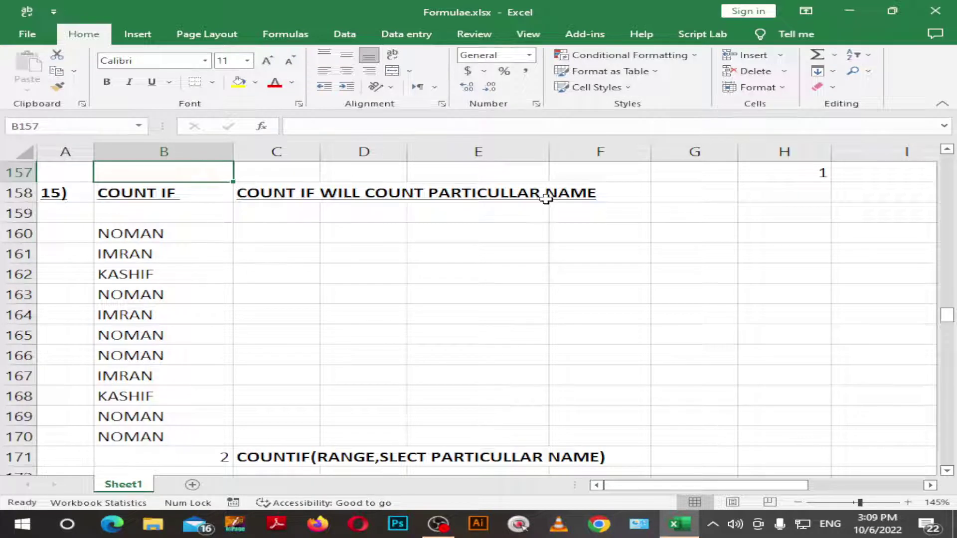
pyautogui.scroll(-1, 491, 202)
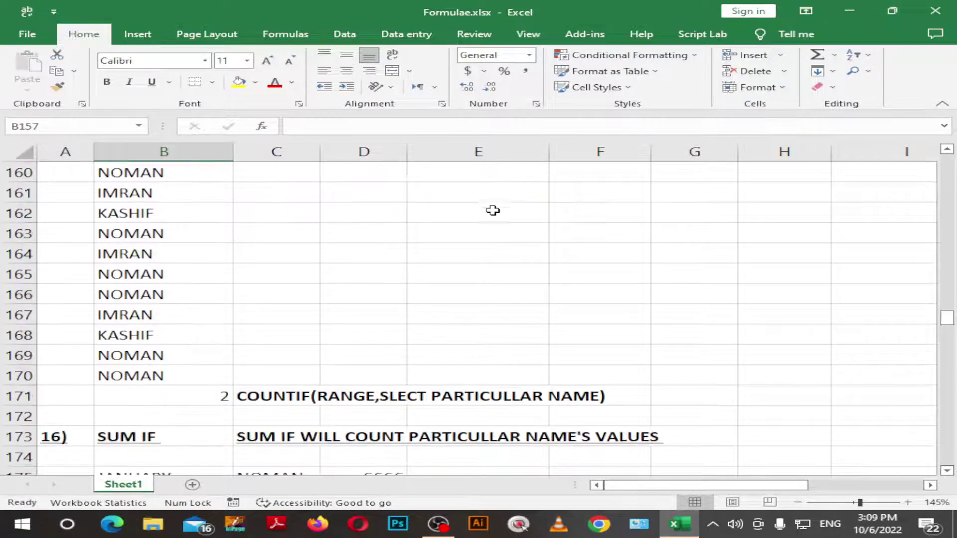
pyautogui.click(207, 393)
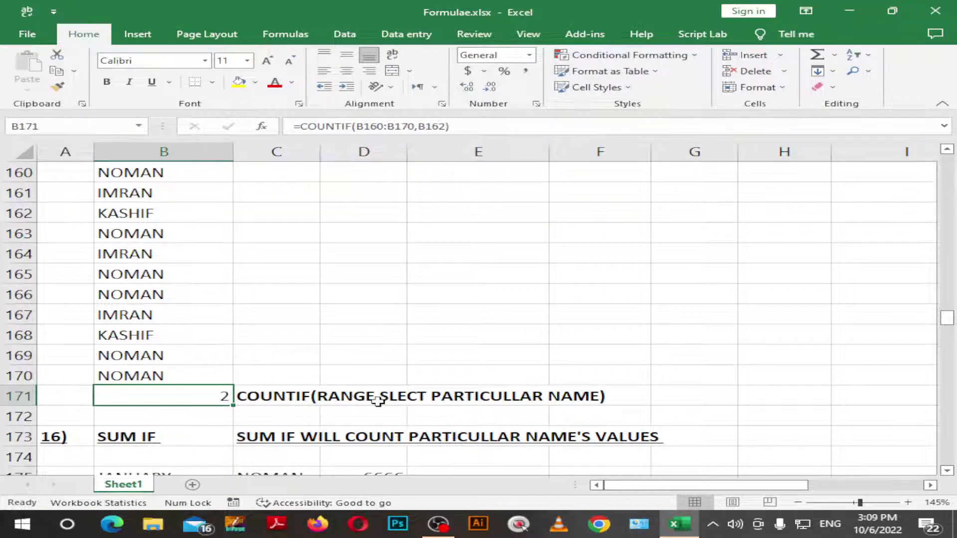
pyautogui.press('F2')
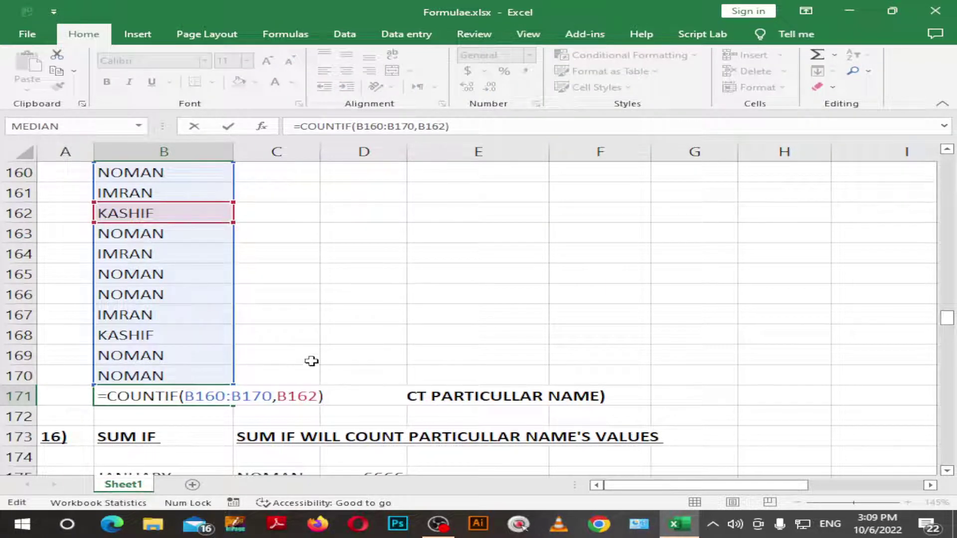
pyautogui.click(369, 360)
# Step: Clear B171's old formula and start a fresh COUNTIF function
pyautogui.doubleClick(188, 396)
pyautogui.press('BackSpace')
pyautogui.press('BackSpace')
pyautogui.press('BackSpace')
pyautogui.press('BackSpace')
pyautogui.press('BackSpace')
pyautogui.press('BackSpace')
pyautogui.press('BackSpace')
pyautogui.press('BackSpace')
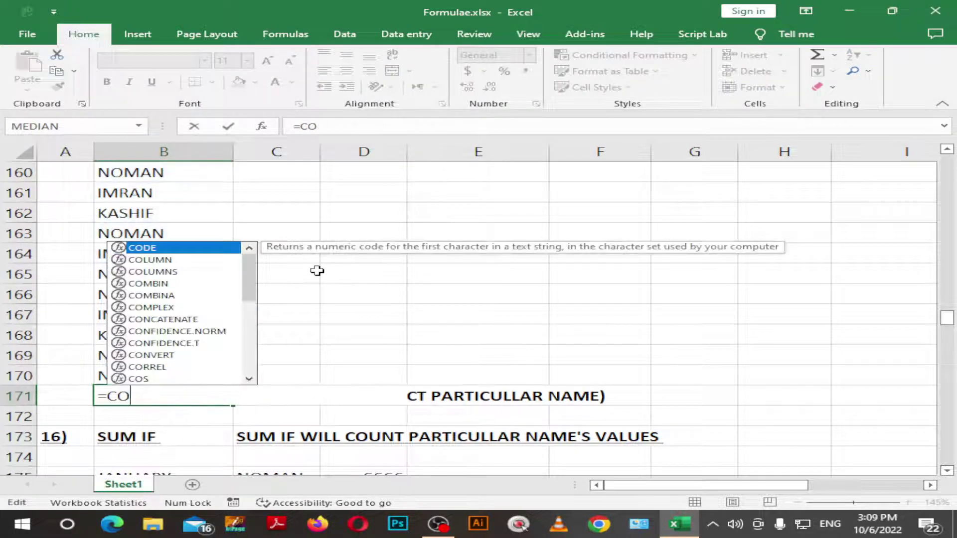
pyautogui.press('BackSpace')
pyautogui.press('BackSpace')
pyautogui.write('O')
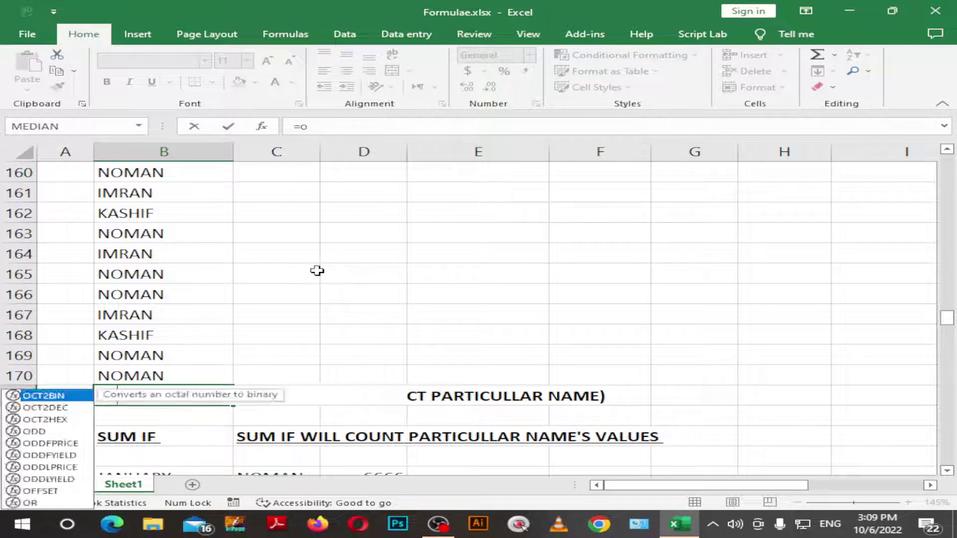
pyautogui.press('BackSpace')
pyautogui.write('Count')
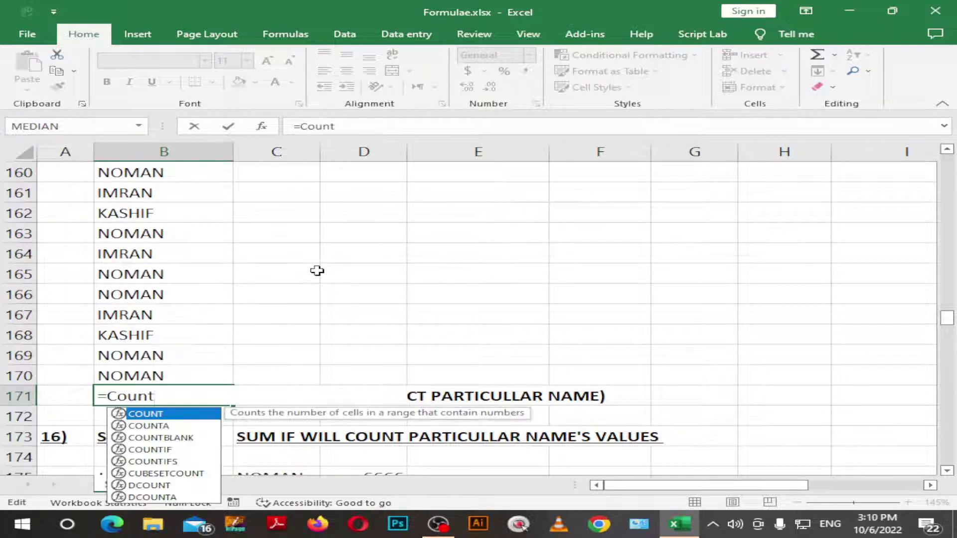
pyautogui.press('Tab')
pyautogui.press('BackSpace')
pyautogui.write('if')
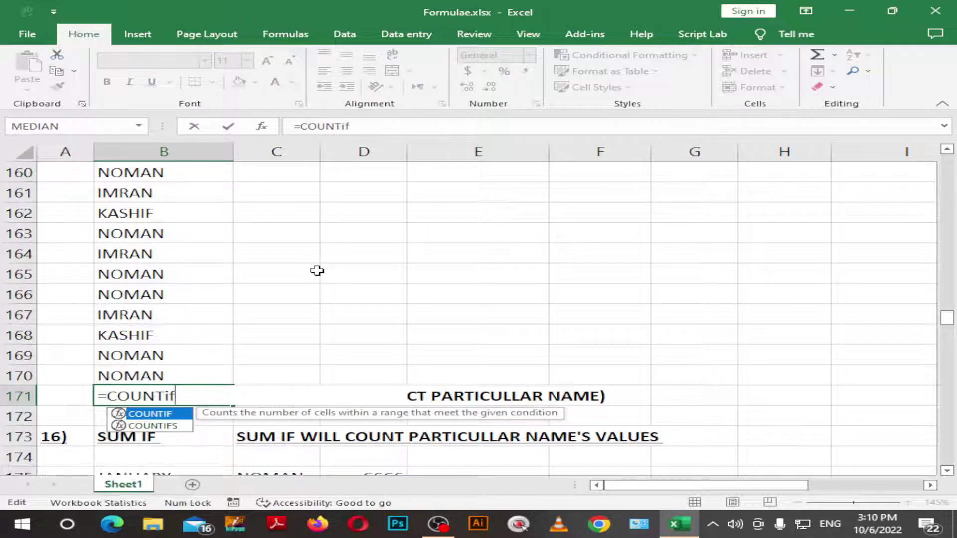
pyautogui.press('Tab')
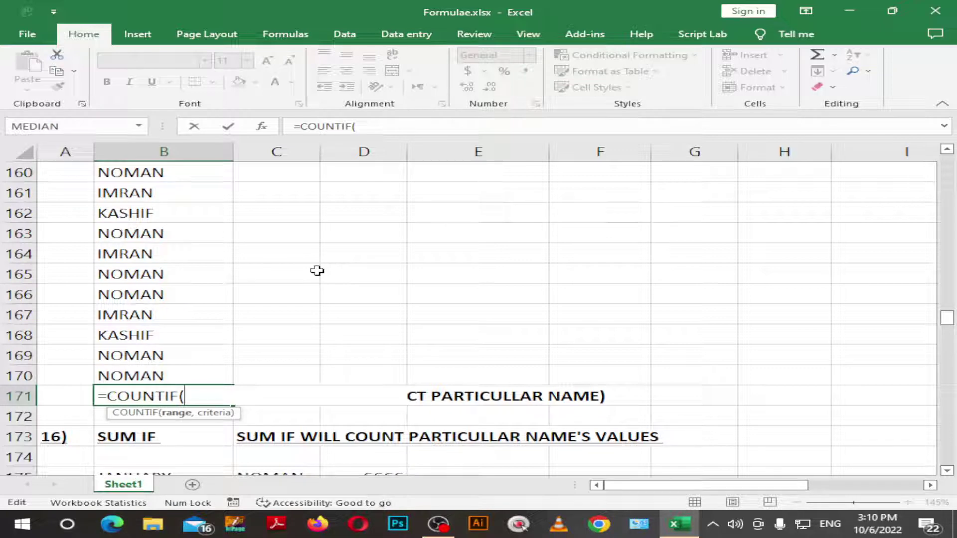
# Step: Complete =COUNTIF(B160:B170,B160) in B171, counting 6 NOMAN entries
pyautogui.scroll(2, 279, 264)
pyautogui.scroll(-1, 197, 278)
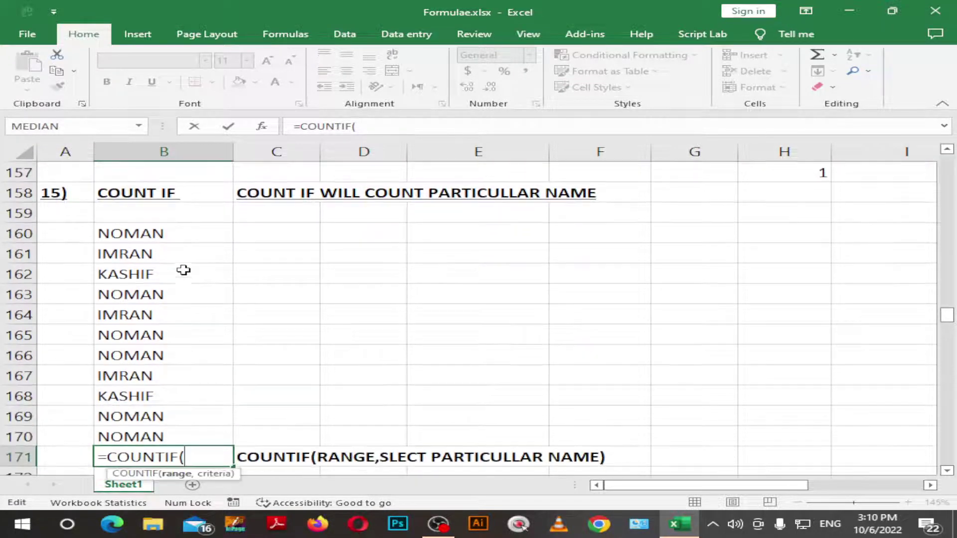
pyautogui.click(170, 236)
pyautogui.hotkey('shift', 'Down')
pyautogui.hotkey('shift', 'Down')
pyautogui.hotkey('shift', 'Down')
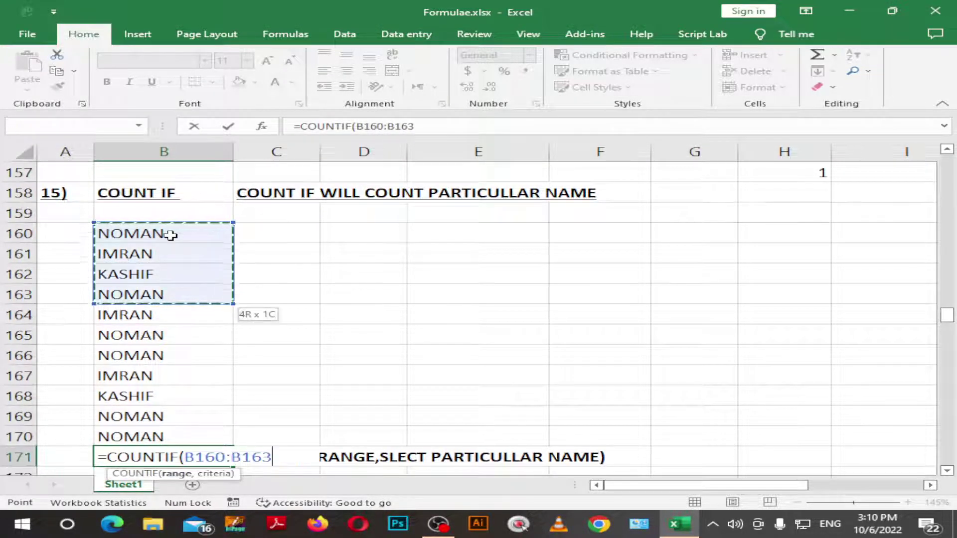
pyautogui.hotkey('shift', 'Down')
pyautogui.hotkey('shift', 'Down')
pyautogui.hotkey('shift', 'Down')
pyautogui.hotkey('shift', 'Down')
pyautogui.hotkey('shift', 'Up')
pyautogui.hotkey('shift', 'Up')
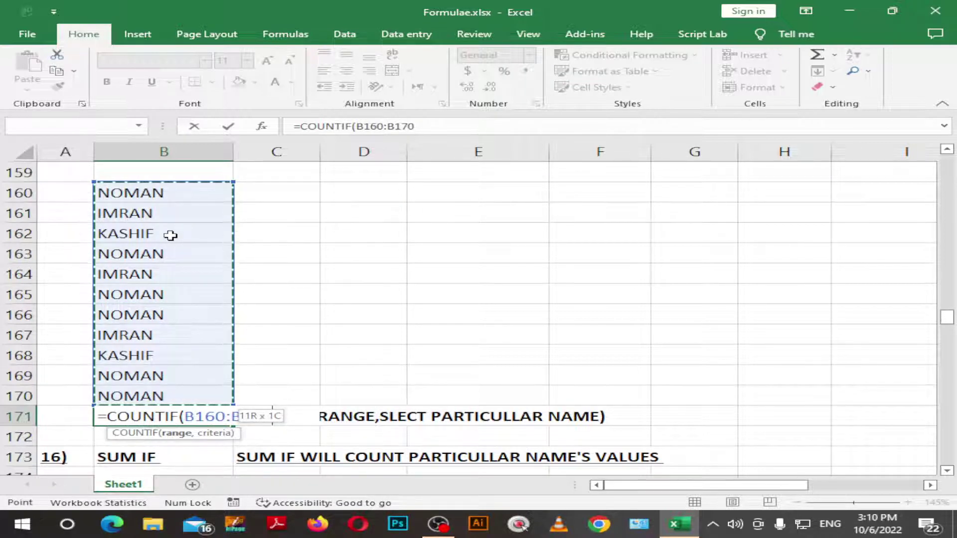
pyautogui.write(',')
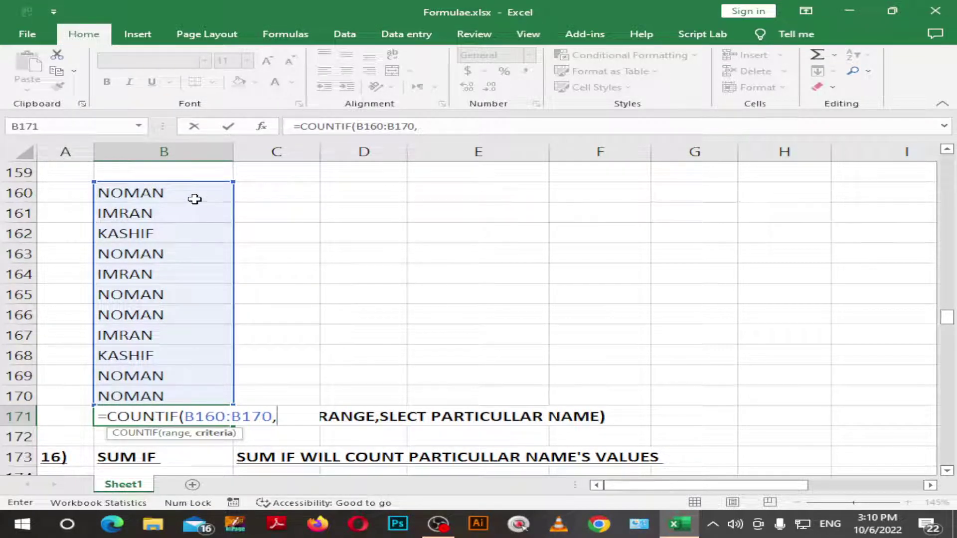
pyautogui.click(143, 192)
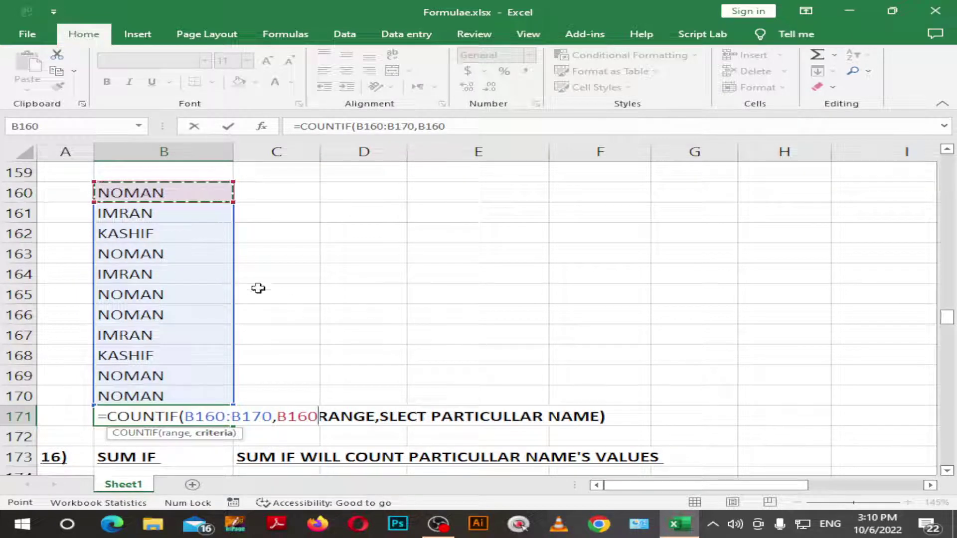
pyautogui.click(180, 239)
pyautogui.click(182, 291)
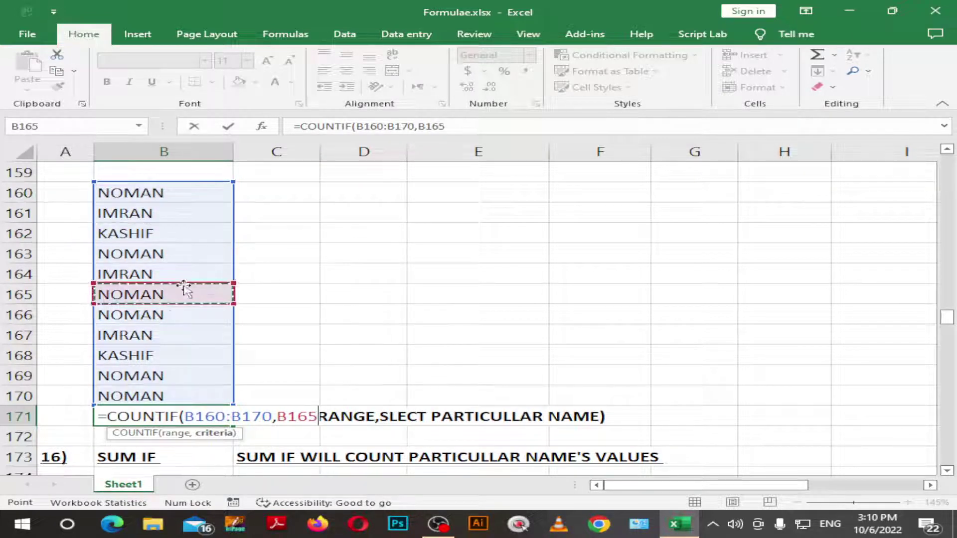
pyautogui.click(155, 193)
pyautogui.write(')')
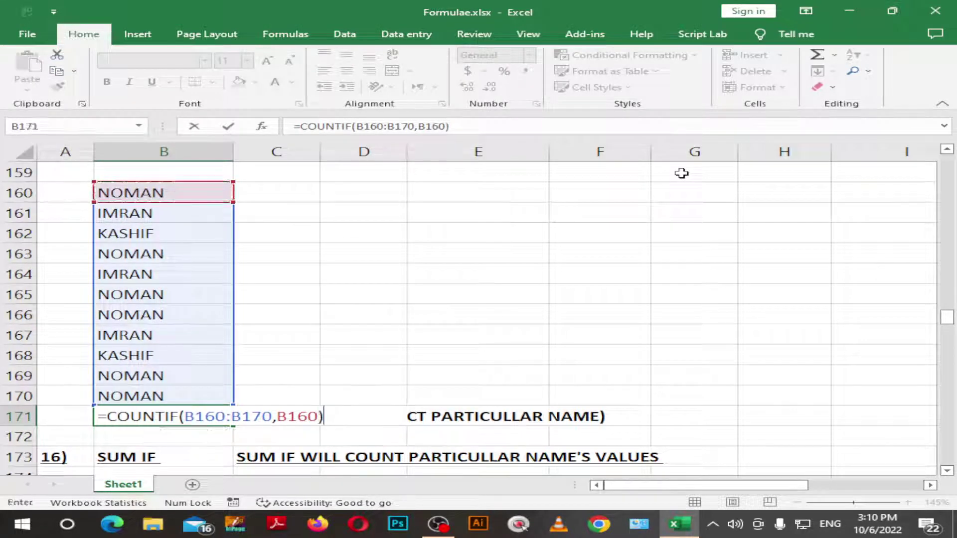
pyautogui.press('Return')
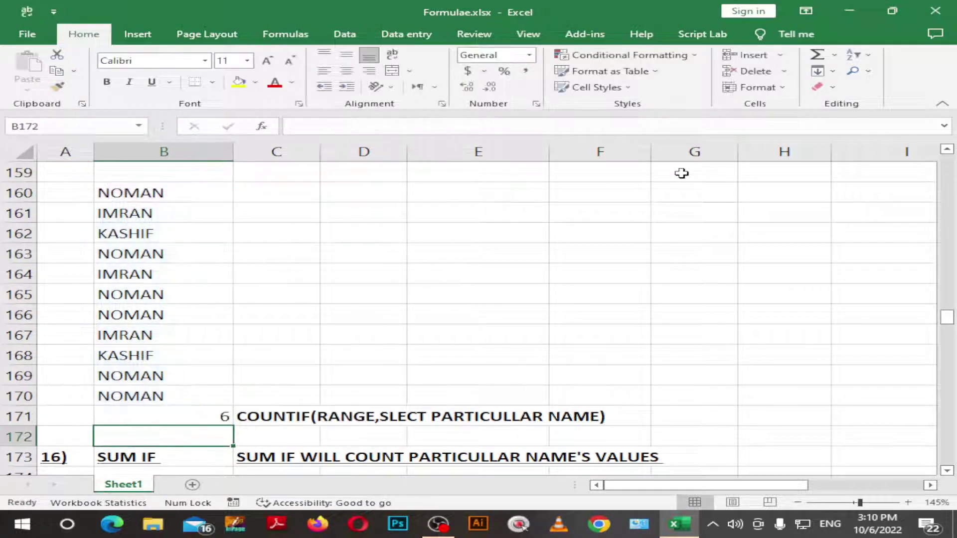
pyautogui.press('Up')
pyautogui.press('Up')
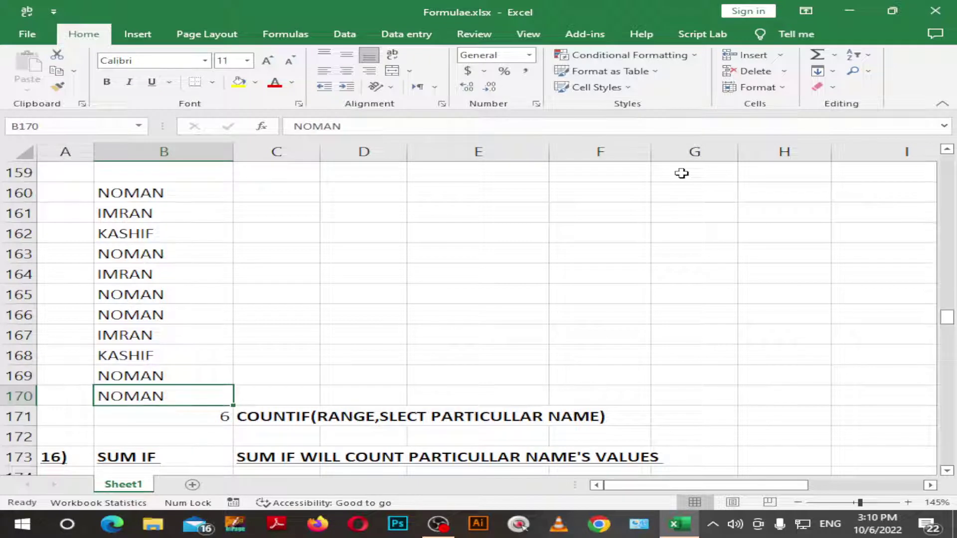
# Step: Point out the NOMAN entries in the name list, ending at B160
pyautogui.click(142, 376)
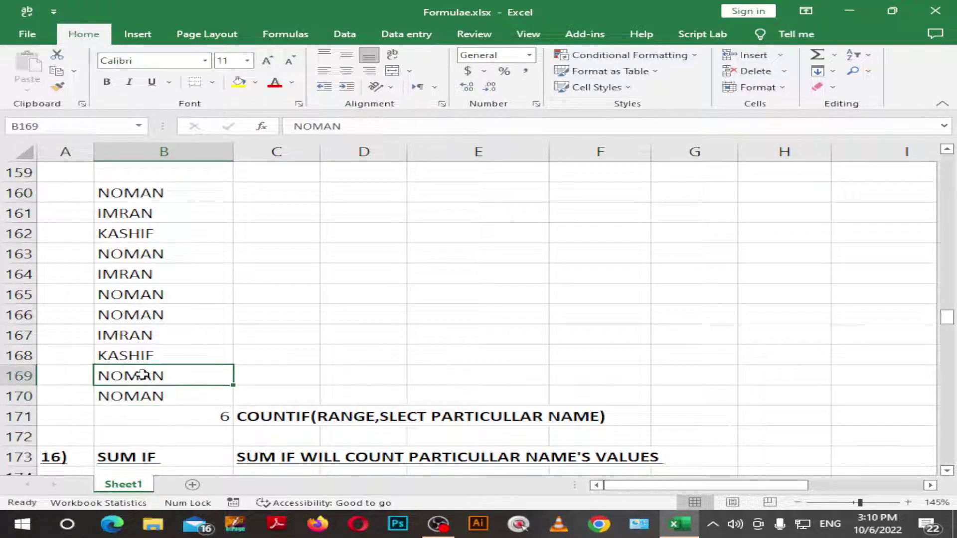
pyautogui.click(144, 317)
pyautogui.click(138, 292)
pyautogui.click(140, 248)
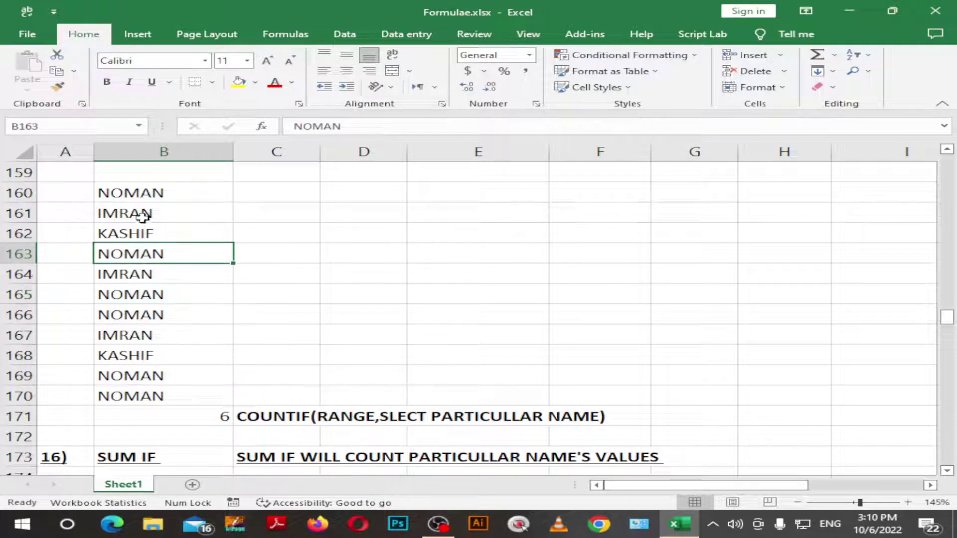
pyautogui.click(159, 197)
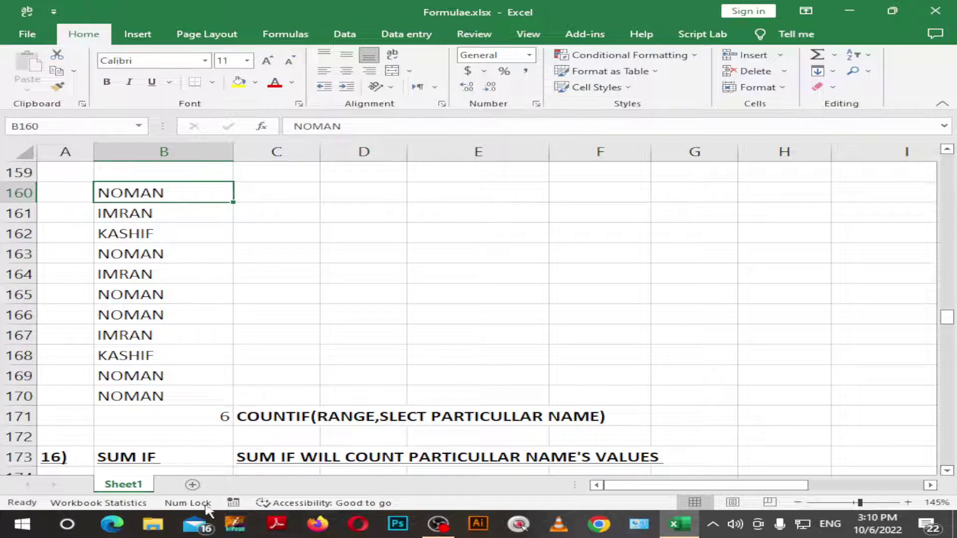
pyautogui.click(192, 439)
# Step: Swap B171's criterion from B160 to B161 so COUNTIF returns 3 IMRAN entries
pyautogui.doubleClick(190, 420)
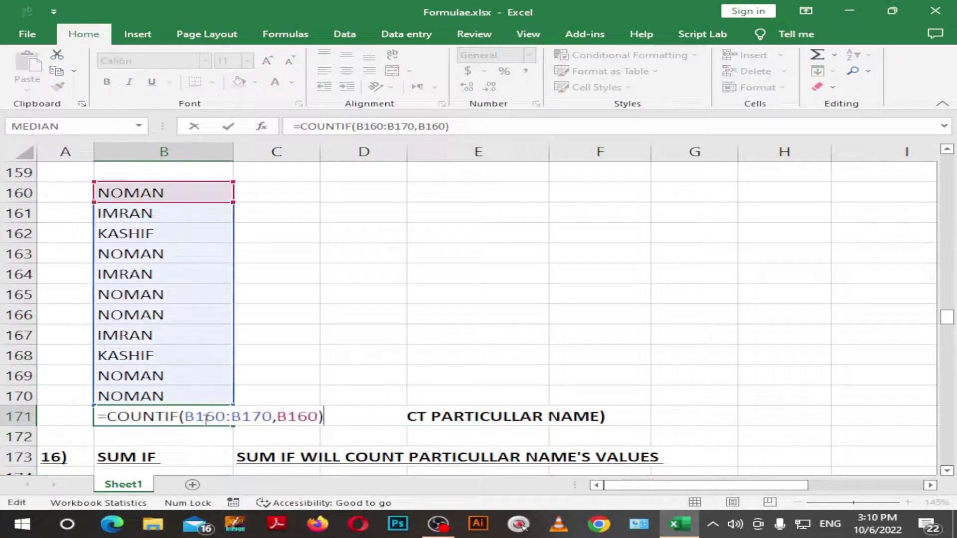
pyautogui.press('BackSpace')
pyautogui.press('BackSpace')
pyautogui.press('BackSpace')
pyautogui.press('BackSpace')
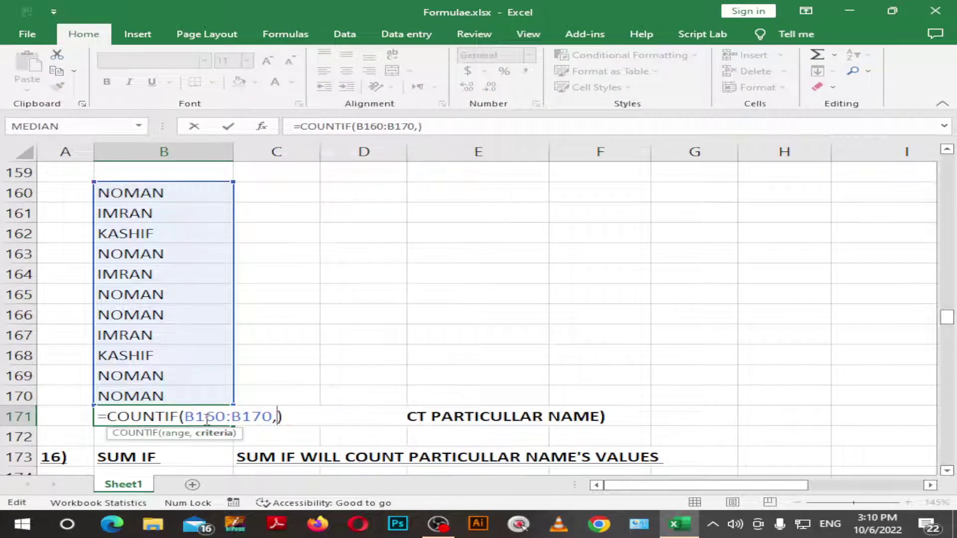
pyautogui.click(134, 215)
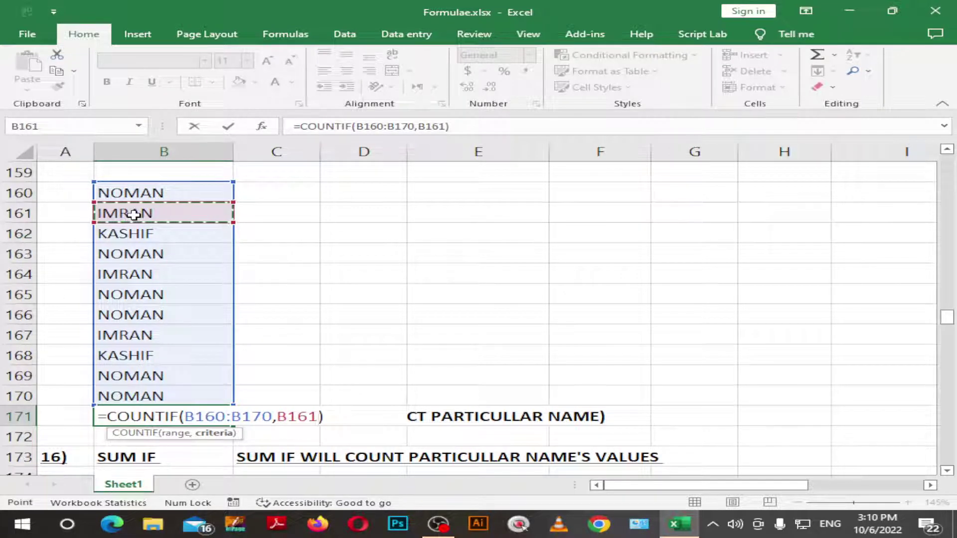
pyautogui.press('Right')
pyautogui.click(133, 214)
pyautogui.click(336, 417)
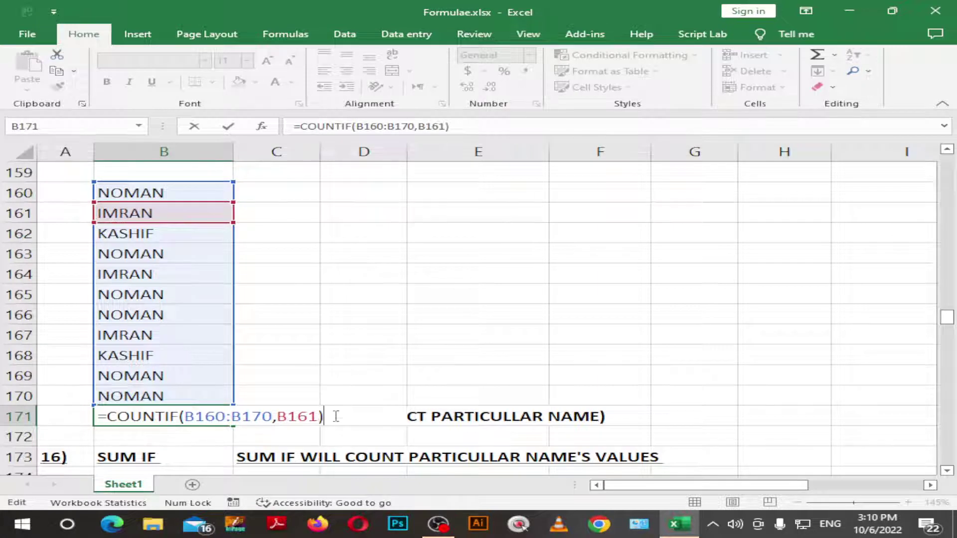
pyautogui.press('Return')
pyautogui.click(221, 415)
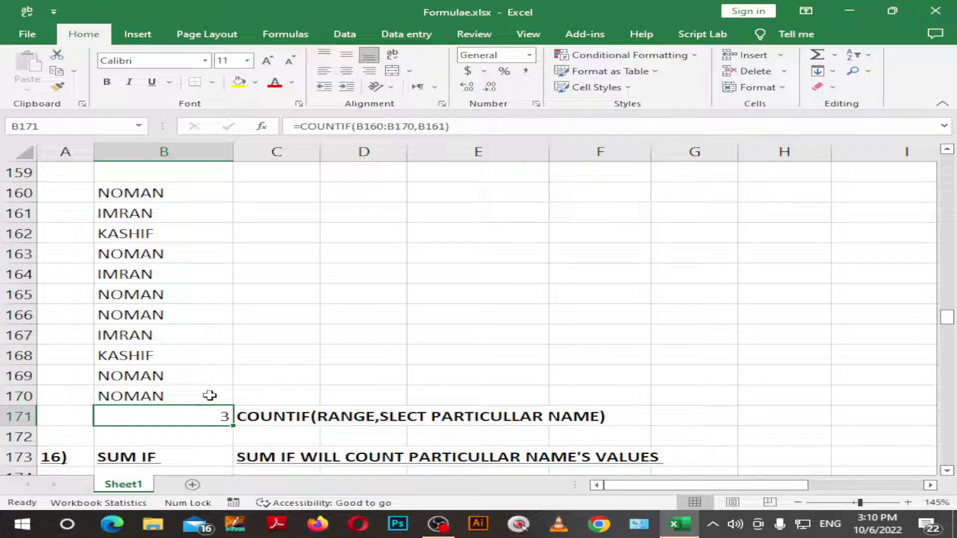
pyautogui.press('F2')
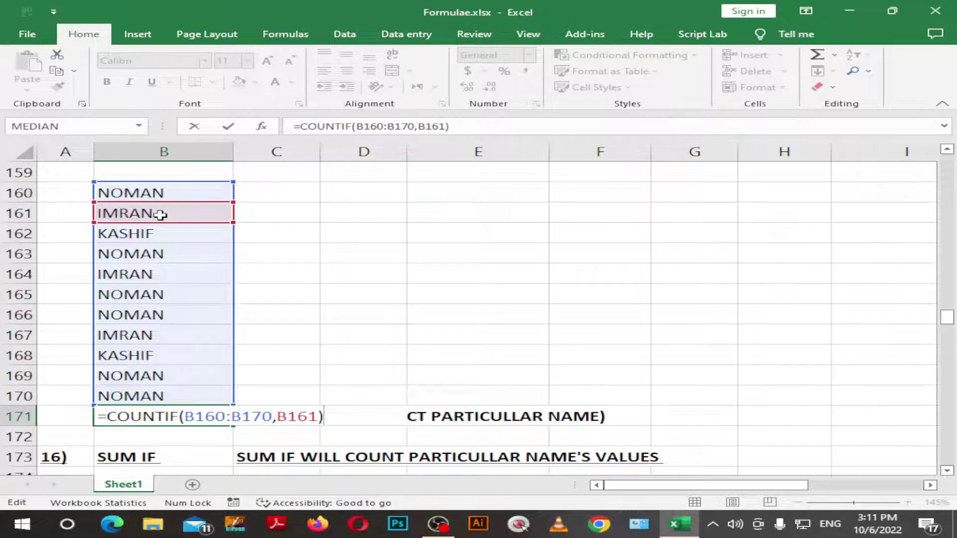
pyautogui.press('Return')
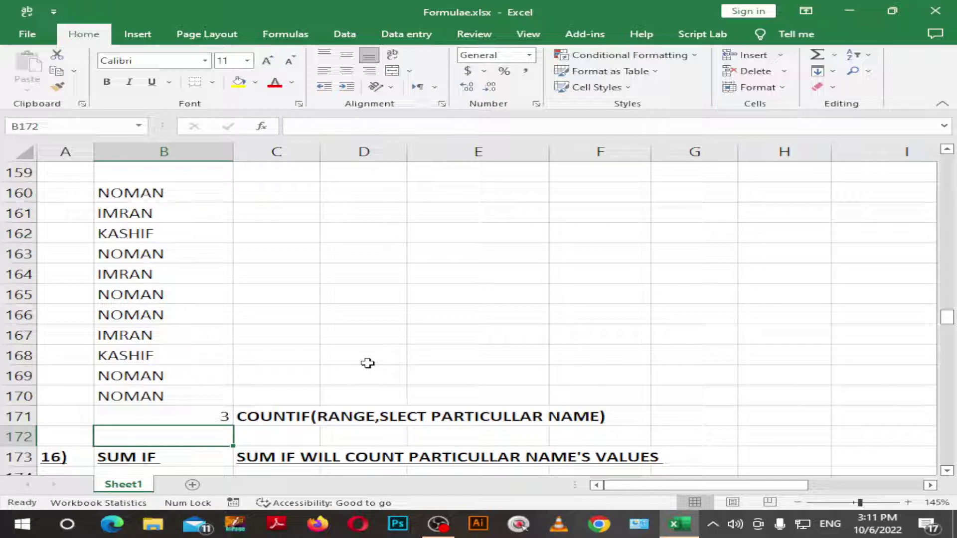
# Step: Scroll to the SUM IF example and delete the old formula from D184
pyautogui.scroll(-2, 367, 363)
pyautogui.scroll(-2, 367, 360)
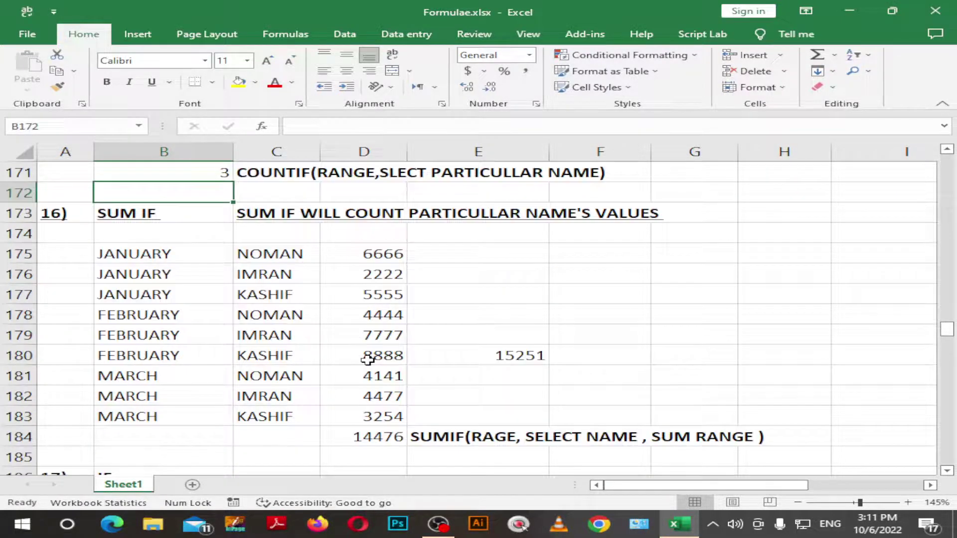
pyautogui.scroll(-1, 367, 360)
pyautogui.scroll(1, 359, 361)
pyautogui.doubleClick(376, 439)
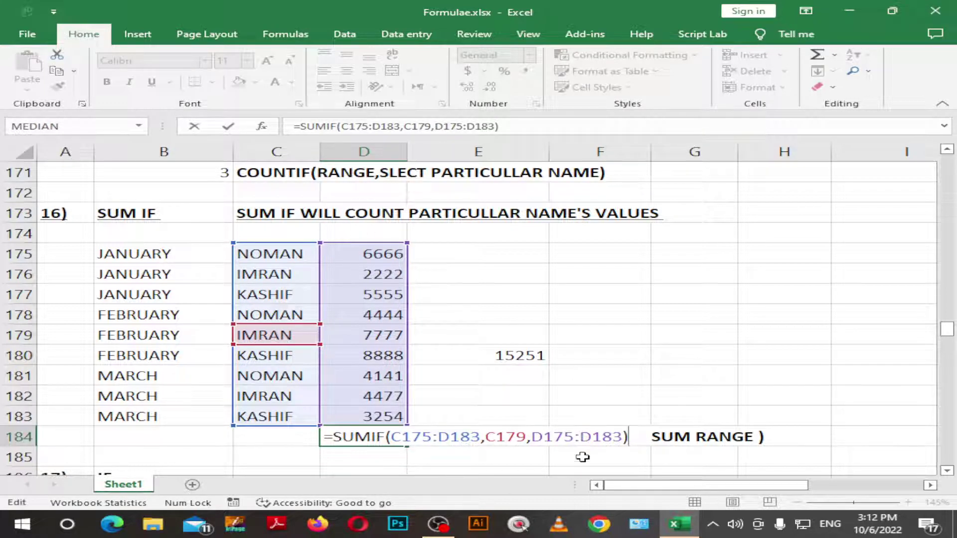
pyautogui.moveTo(629, 437); pyautogui.dragTo(322, 436)
pyautogui.press('BackSpace')
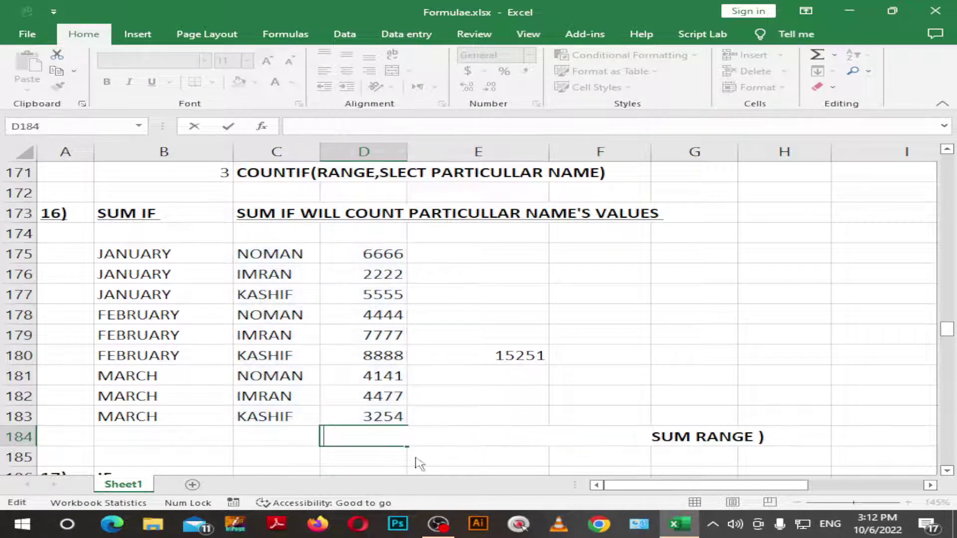
pyautogui.press('Escape')
# Step: Walk through the SUM IF names and values, such as 6666, 4444, 4141 and 3254
pyautogui.click(287, 259)
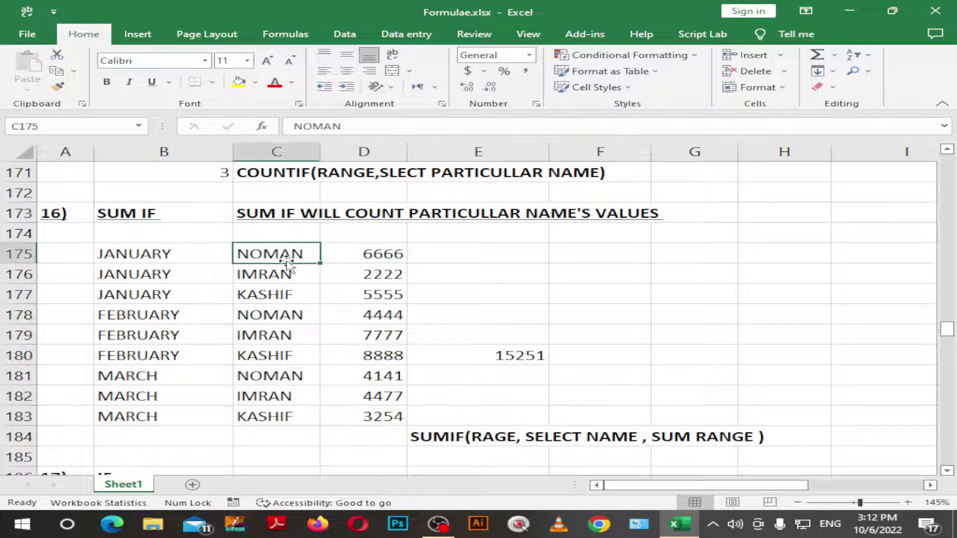
pyautogui.click(374, 259)
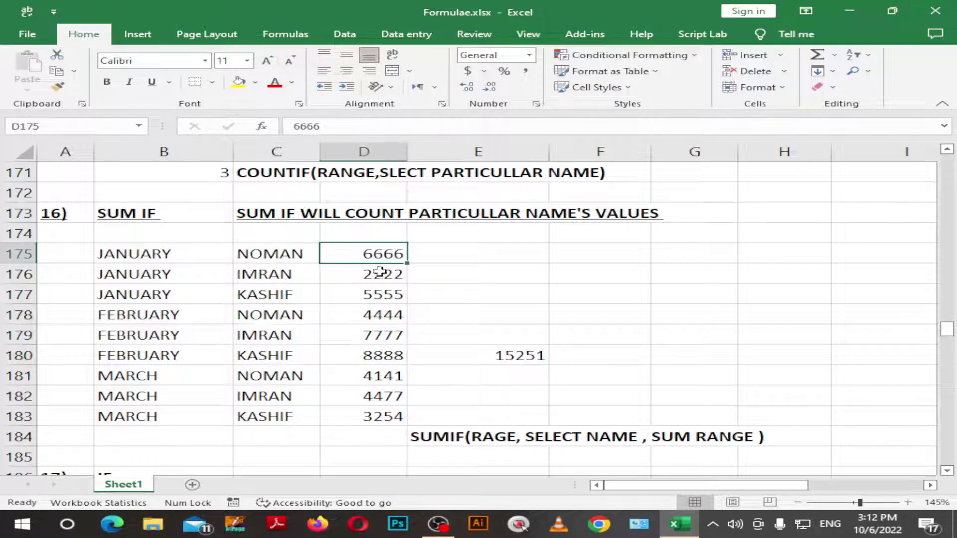
pyautogui.click(272, 314)
pyautogui.click(421, 314)
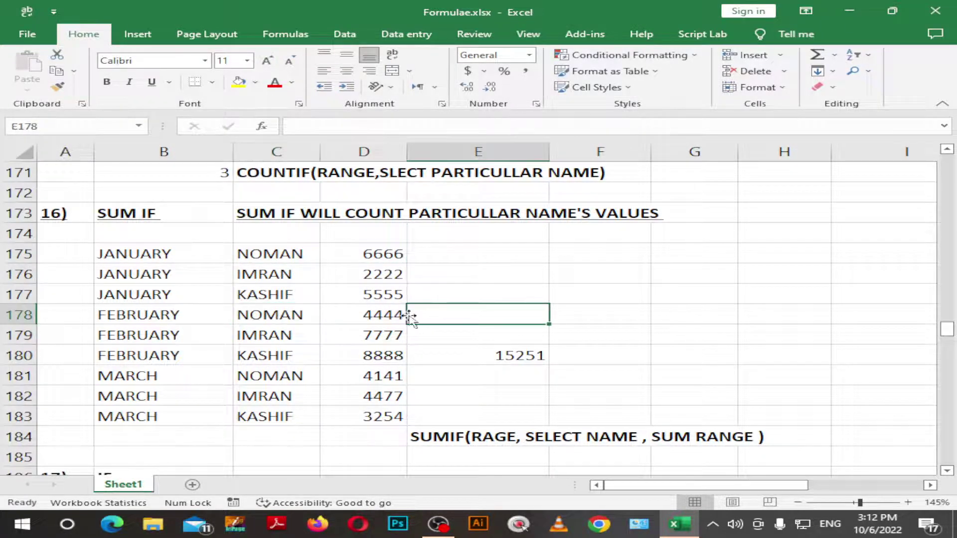
pyautogui.click(398, 315)
pyautogui.click(292, 378)
pyautogui.click(370, 377)
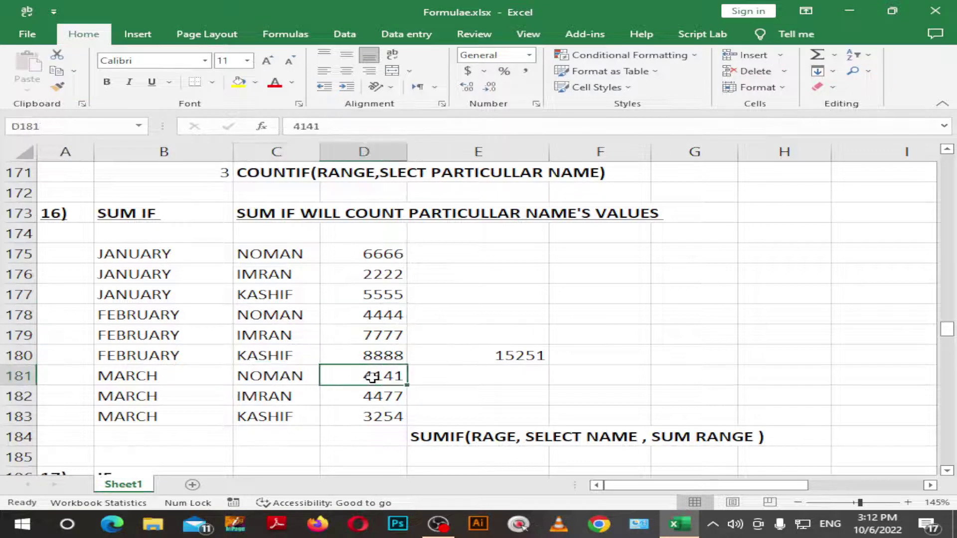
pyautogui.click(289, 416)
pyautogui.click(376, 412)
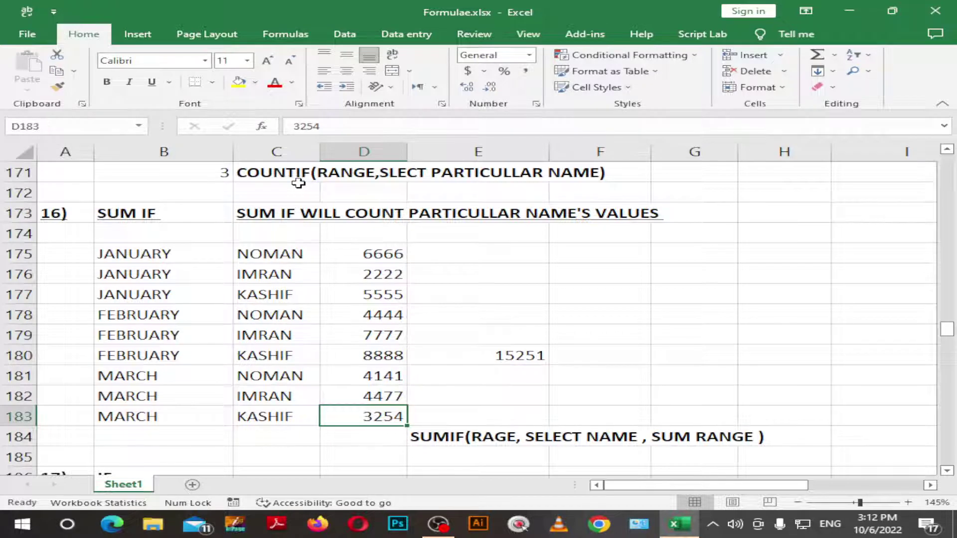
pyautogui.scroll(-1, 299, 185)
# Step: Start a SUMIF function in D184
pyautogui.click(388, 382)
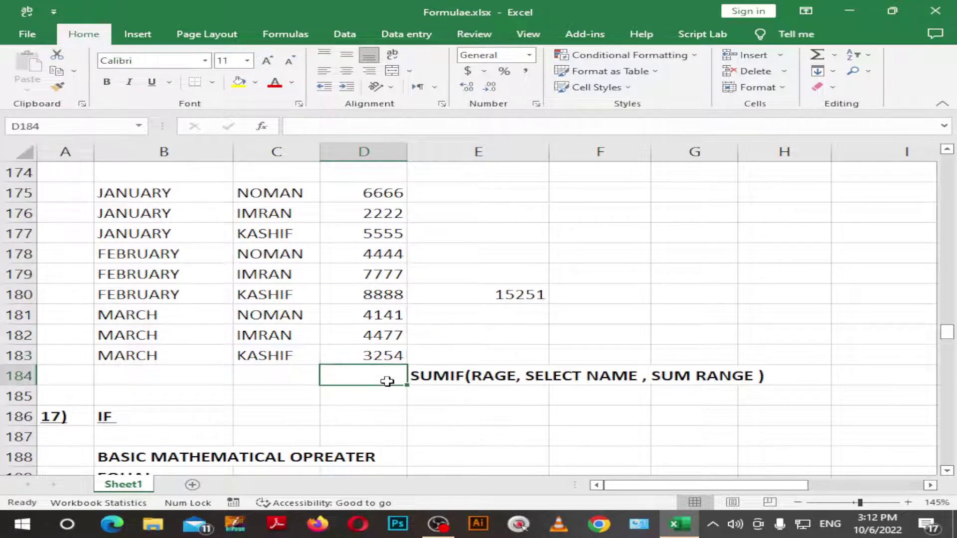
pyautogui.write('=')
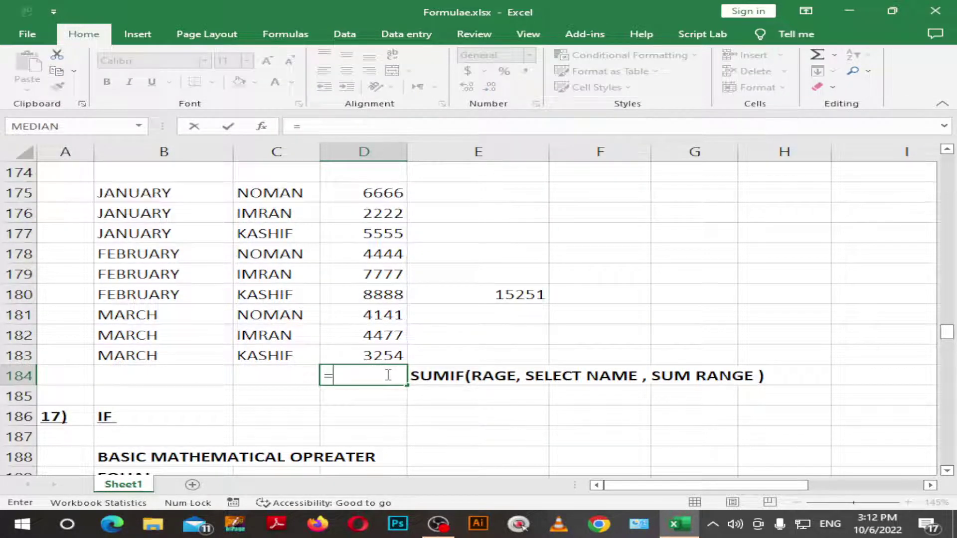
pyautogui.scroll(3, 379, 376)
pyautogui.scroll(-1, 382, 375)
pyautogui.scroll(-2, 399, 375)
pyautogui.write('Summ')
pyautogui.press('BackSpace')
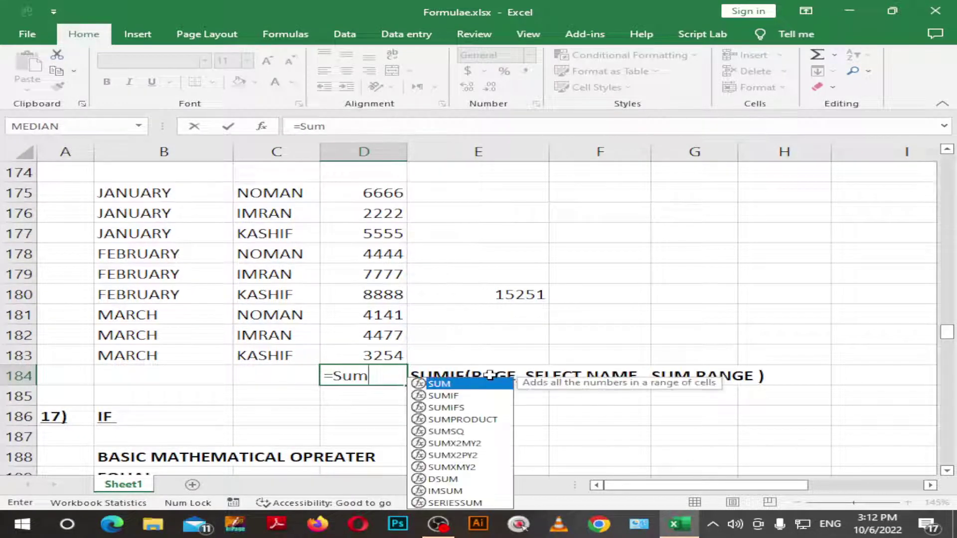
pyautogui.write('if(')
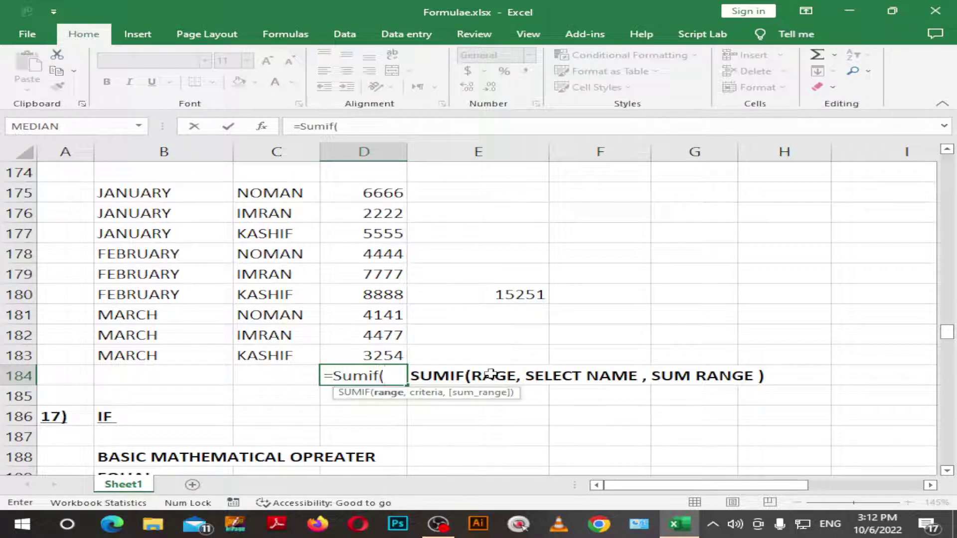
# Step: Enter SUMIF arguments C175:D183, D175:D183 and C175 in that order
pyautogui.click(282, 189)
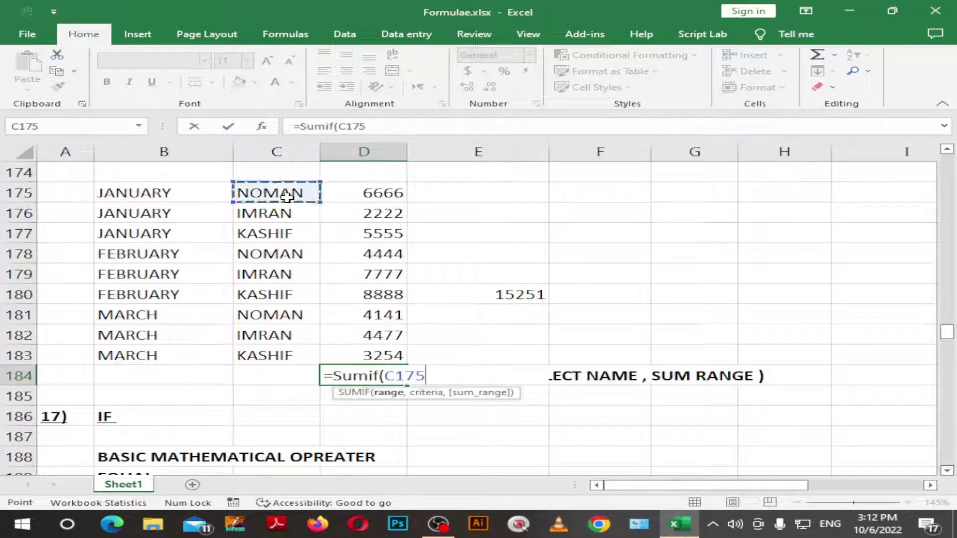
pyautogui.hotkey('shift', 'Right')
pyautogui.hotkey('shift', 'Down')
pyautogui.hotkey('shift', 'Down')
pyautogui.hotkey('shift', 'Down')
pyautogui.hotkey('shift', 'Down')
pyautogui.hotkey('shift', 'Down')
pyautogui.hotkey('shift', 'Down')
pyautogui.hotkey('shift', 'Down')
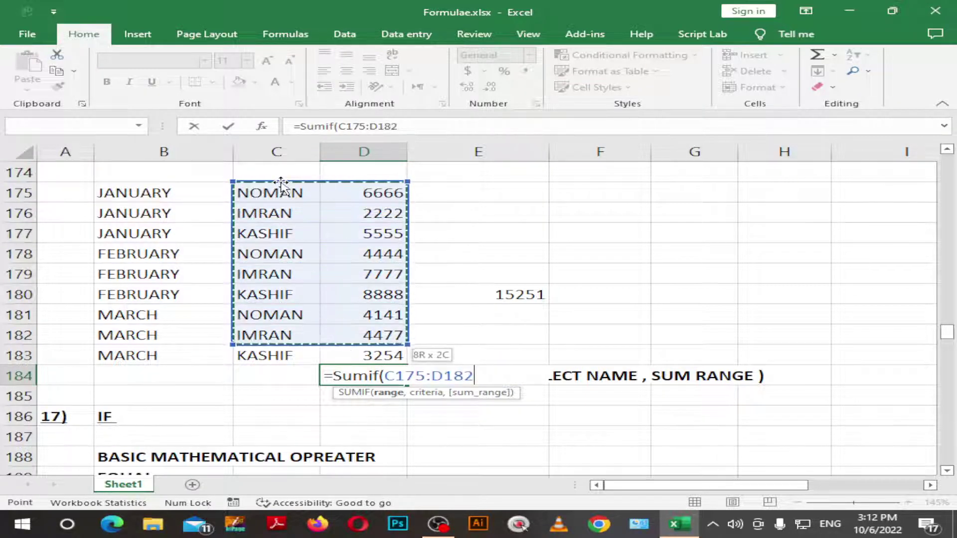
pyautogui.hotkey('shift', 'Down')
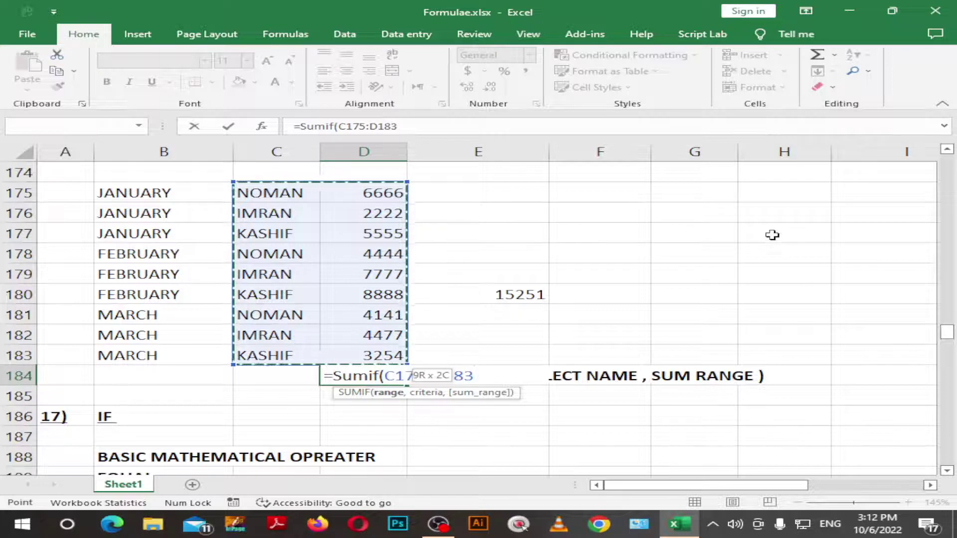
pyautogui.write(',')
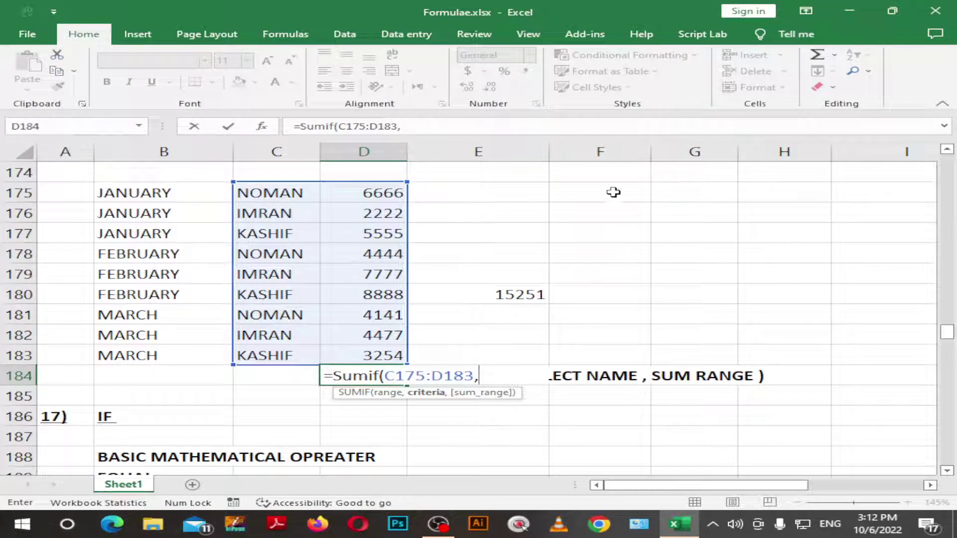
pyautogui.click(359, 188)
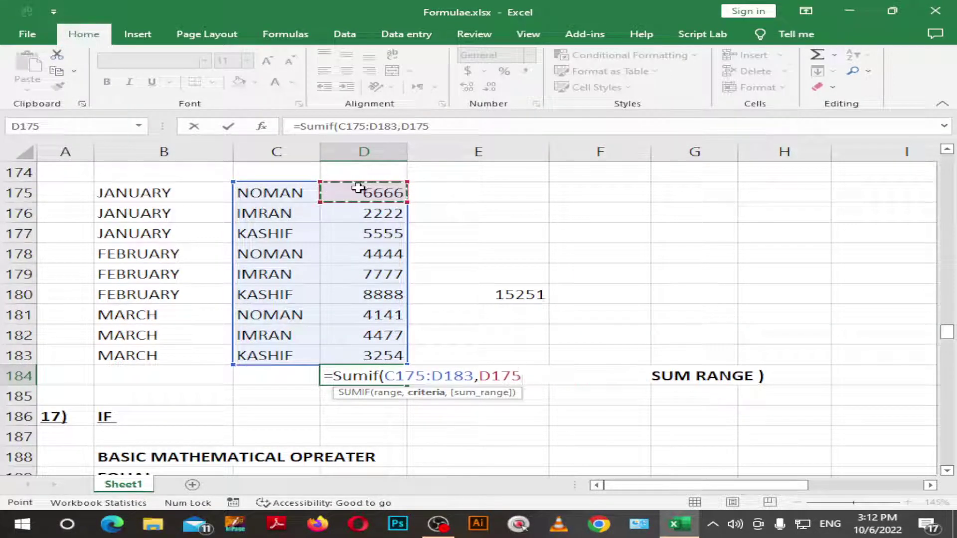
pyautogui.hotkey('shift', 'Down')
pyautogui.hotkey('shift', 'Down')
pyautogui.hotkey('shift', 'Down')
pyautogui.hotkey('shift', 'Down')
pyautogui.hotkey('shift', 'Down')
pyautogui.hotkey('shift', 'Down')
pyautogui.hotkey('shift', 'Down')
pyautogui.hotkey('shift', 'Down')
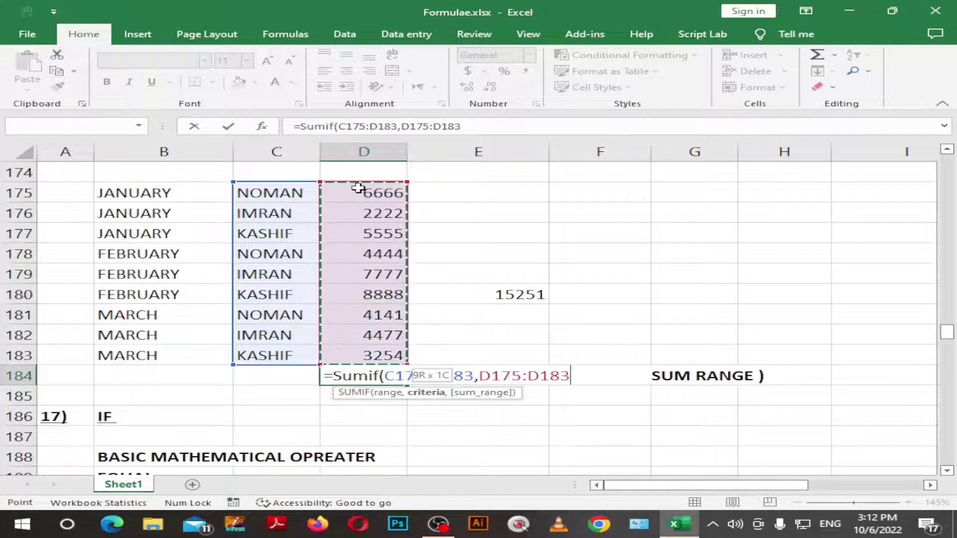
pyautogui.write(',')
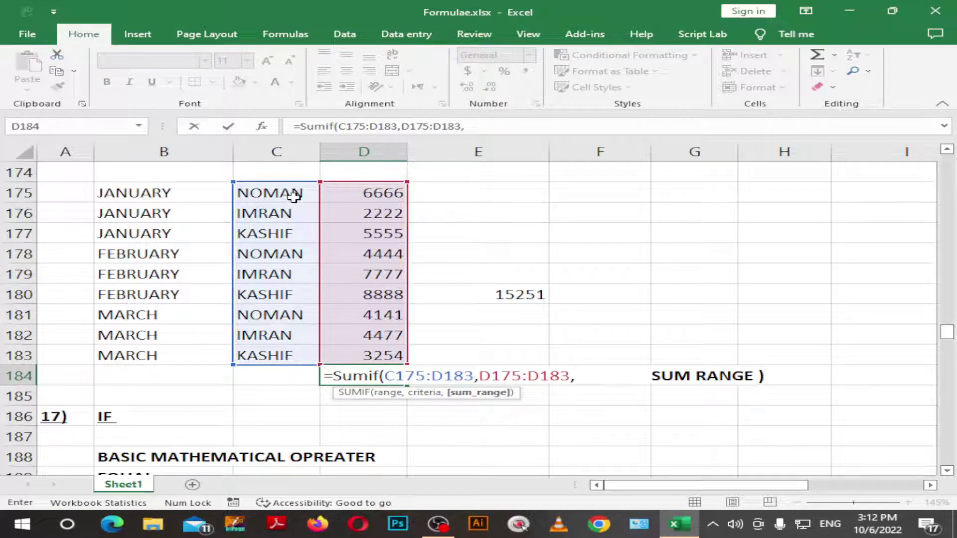
pyautogui.click(293, 197)
pyautogui.write(')')
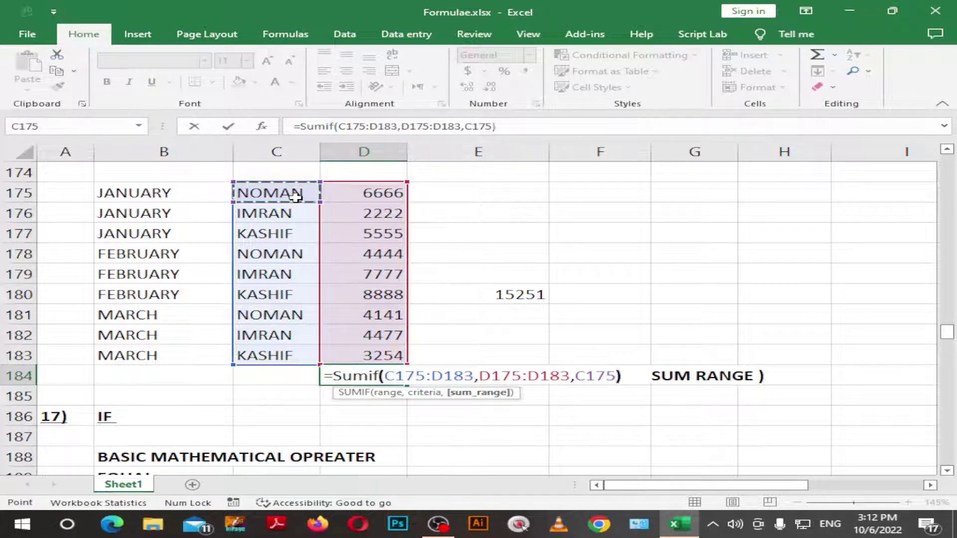
pyautogui.press('Return')
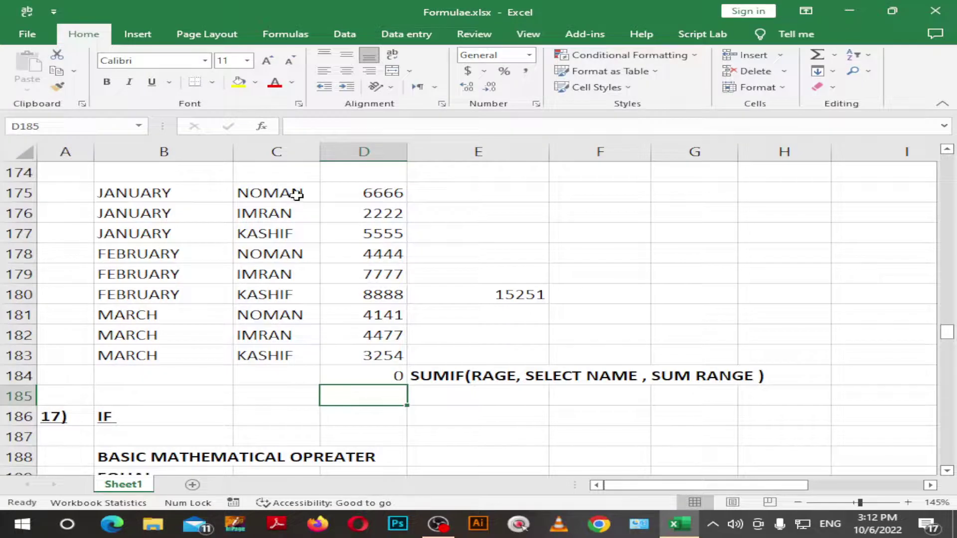
pyautogui.press('Up')
# Step: Reopen D184's formula and delete its misordered trailing arguments
pyautogui.press('F2')
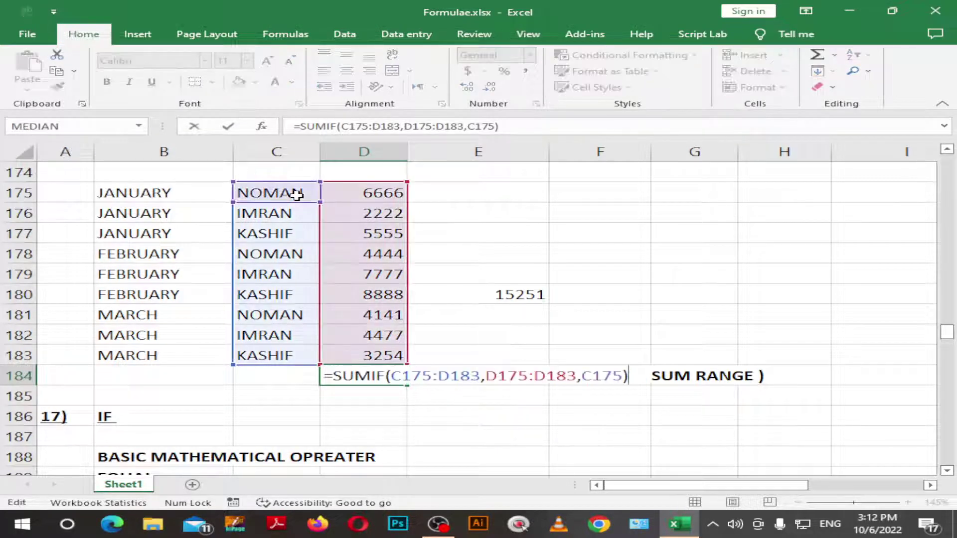
pyautogui.press('Return')
pyautogui.press('Up')
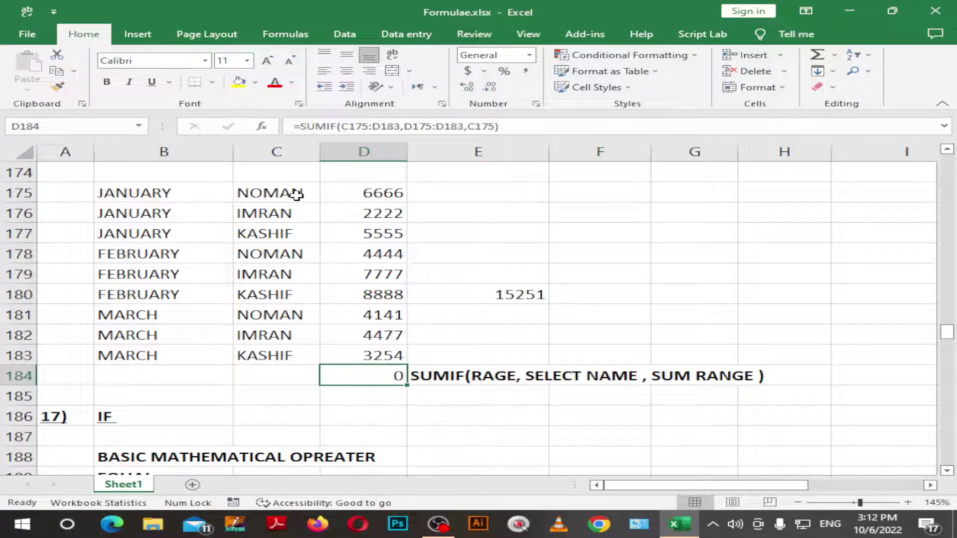
pyautogui.press('F2')
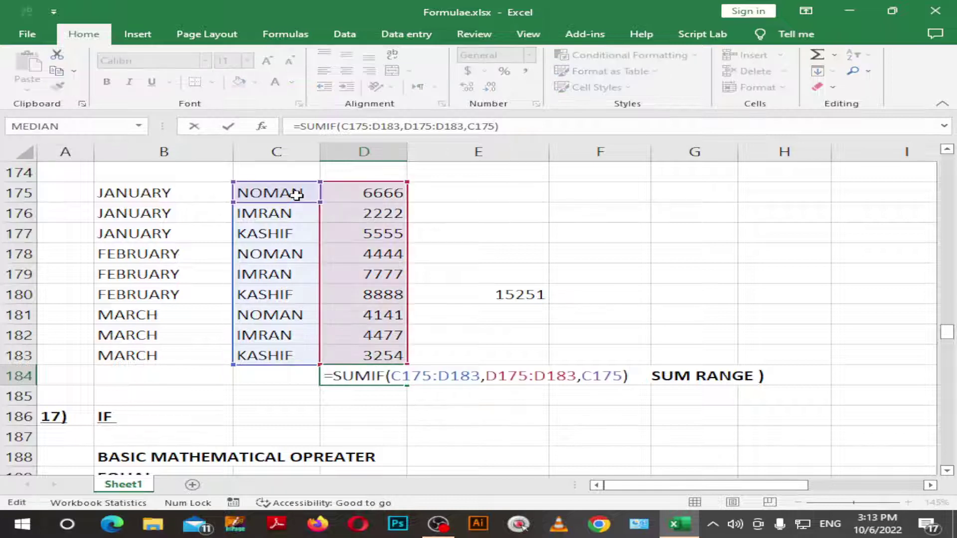
pyautogui.press('Left')
pyautogui.press('Left')
pyautogui.press('BackSpace')
pyautogui.press('BackSpace')
pyautogui.press('BackSpace')
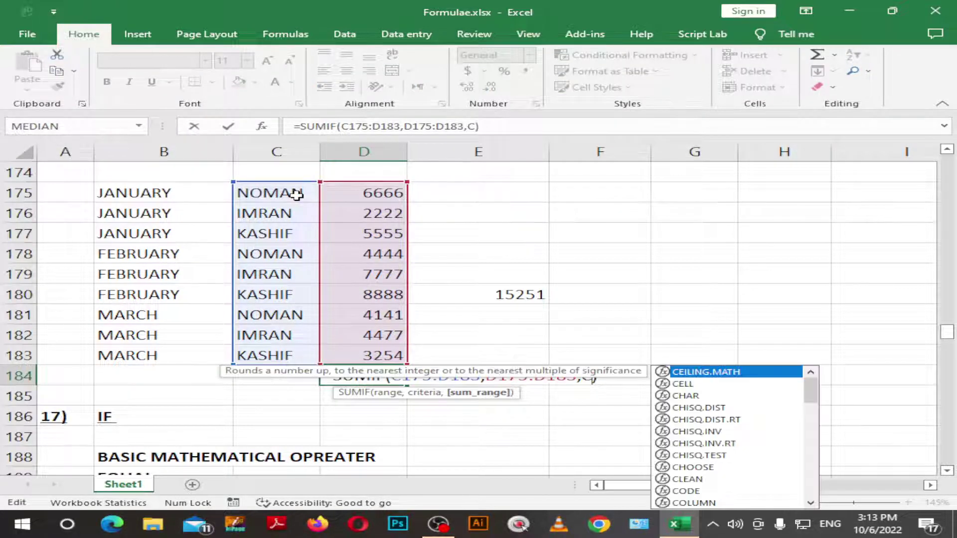
pyautogui.press('BackSpace')
pyautogui.press('BackSpace')
pyautogui.press('BackSpace')
pyautogui.press('BackSpace')
pyautogui.press('BackSpace')
pyautogui.press('BackSpace')
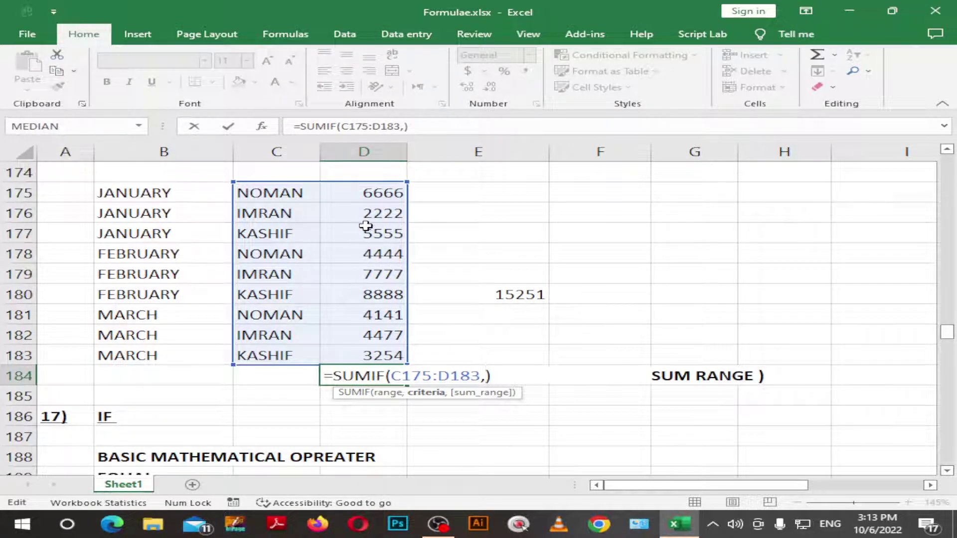
# Step: Use C175 as criteria and D175:D183 as sum range, so D184 shows 15251
pyautogui.click(288, 192)
pyautogui.write(',.')
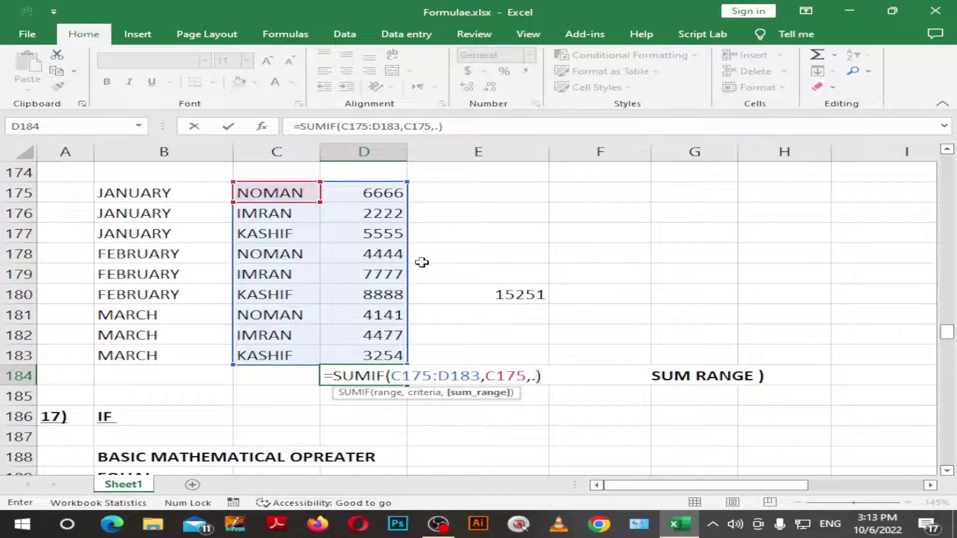
pyautogui.press('BackSpace')
pyautogui.moveTo(370, 187); pyautogui.dragTo(371, 335)
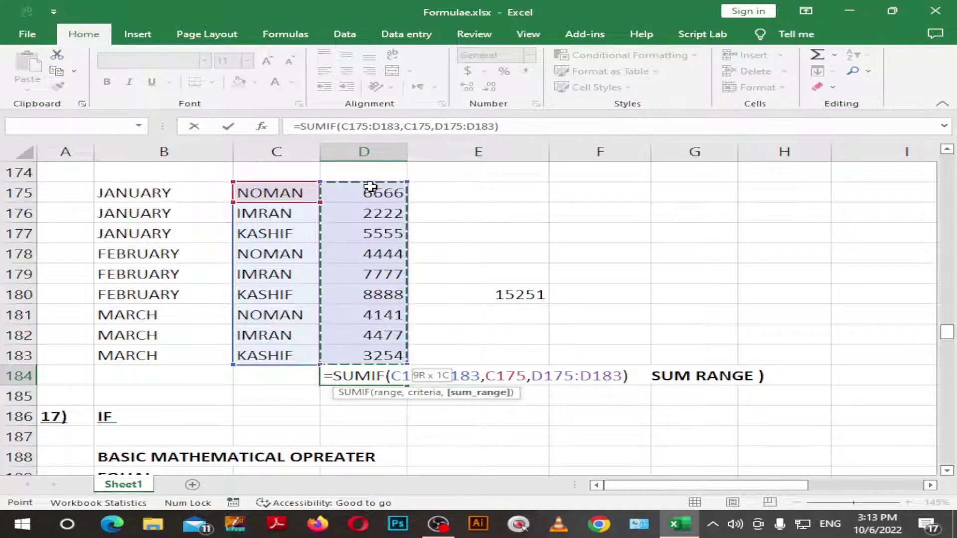
pyautogui.press('Right')
pyautogui.press('Left')
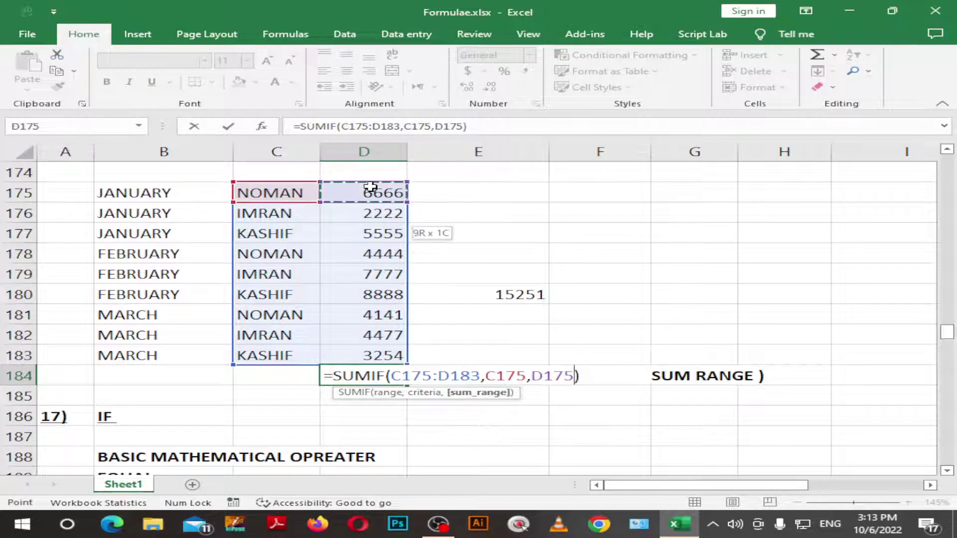
pyautogui.hotkey('shift', 'Down')
pyautogui.hotkey('shift', 'Down')
pyautogui.hotkey('shift', 'Down')
pyautogui.hotkey('shift', 'Down')
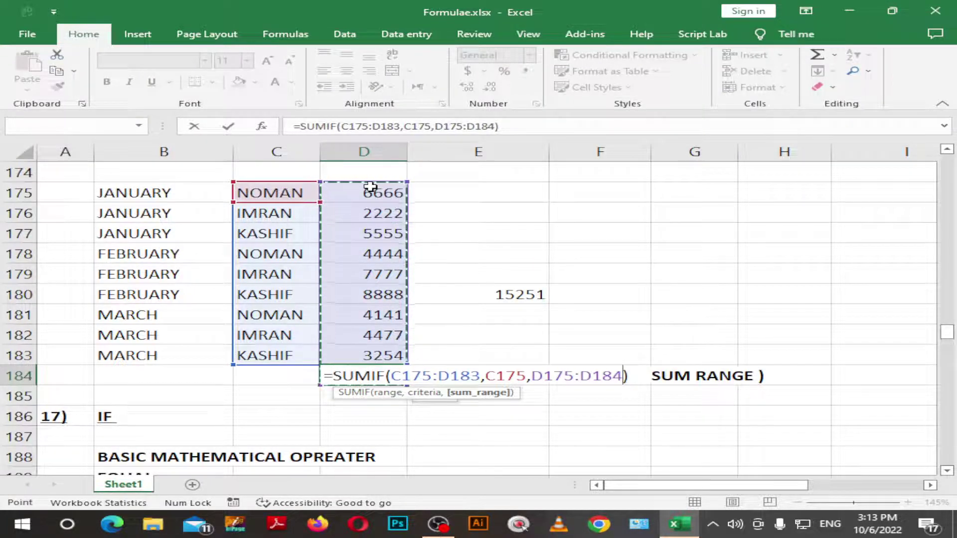
pyautogui.hotkey('shift', 'Up')
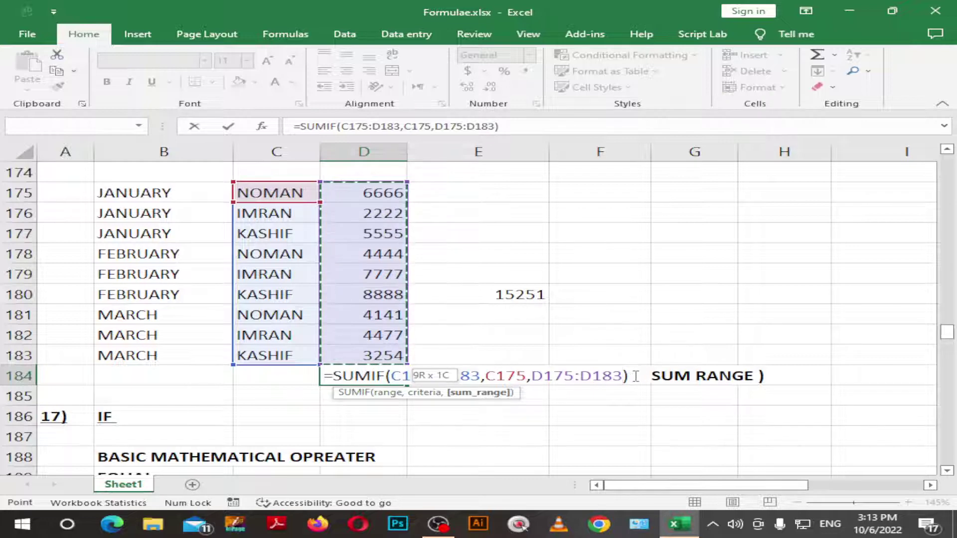
pyautogui.press('Return')
pyautogui.click(394, 379)
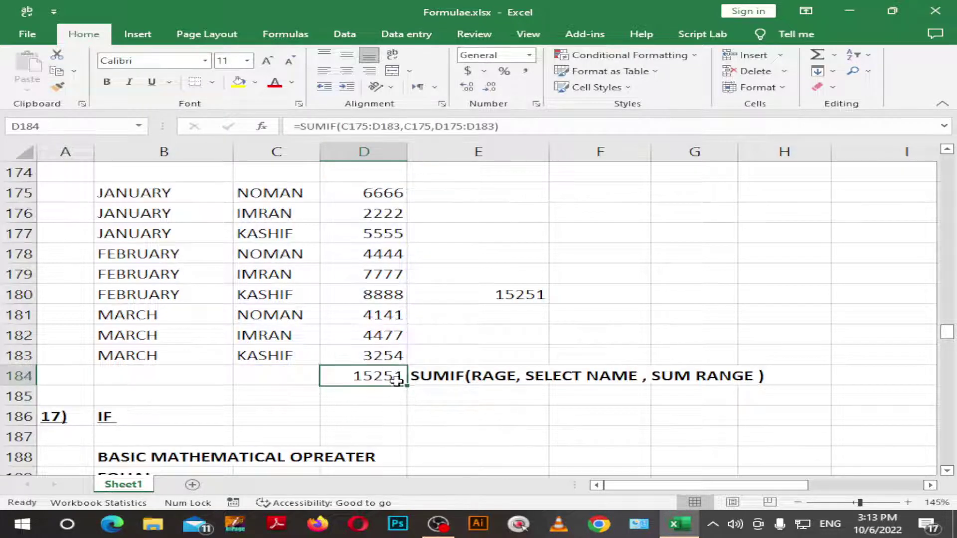
pyautogui.click(370, 196)
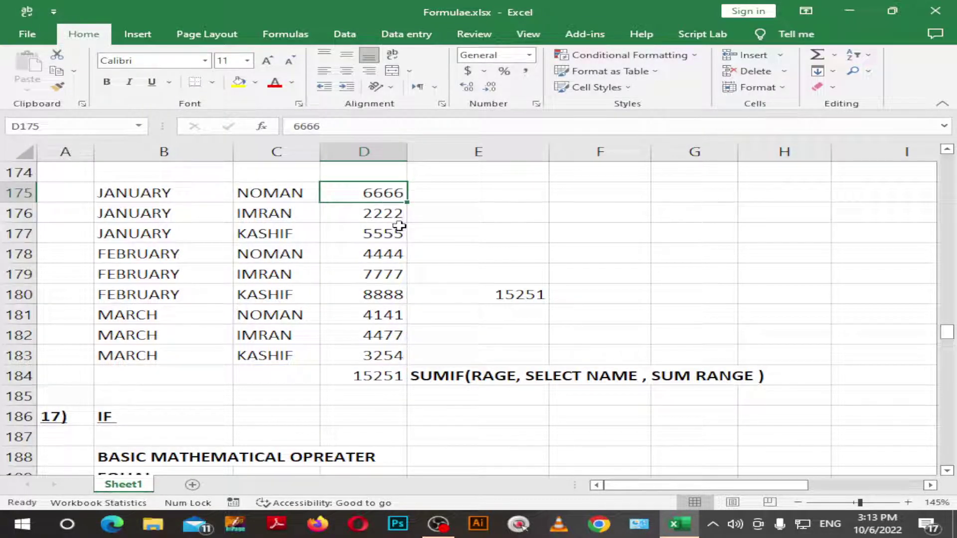
pyautogui.click(369, 255)
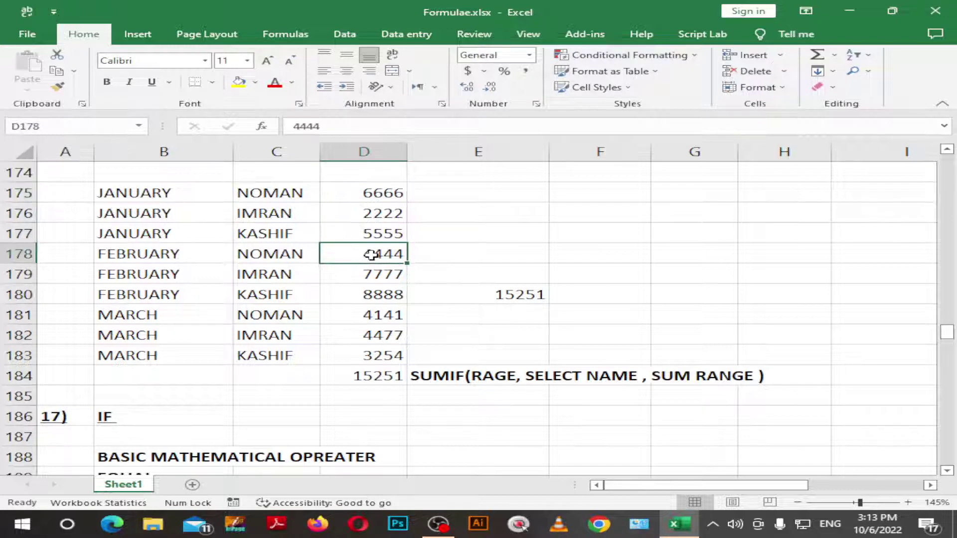
pyautogui.click(376, 316)
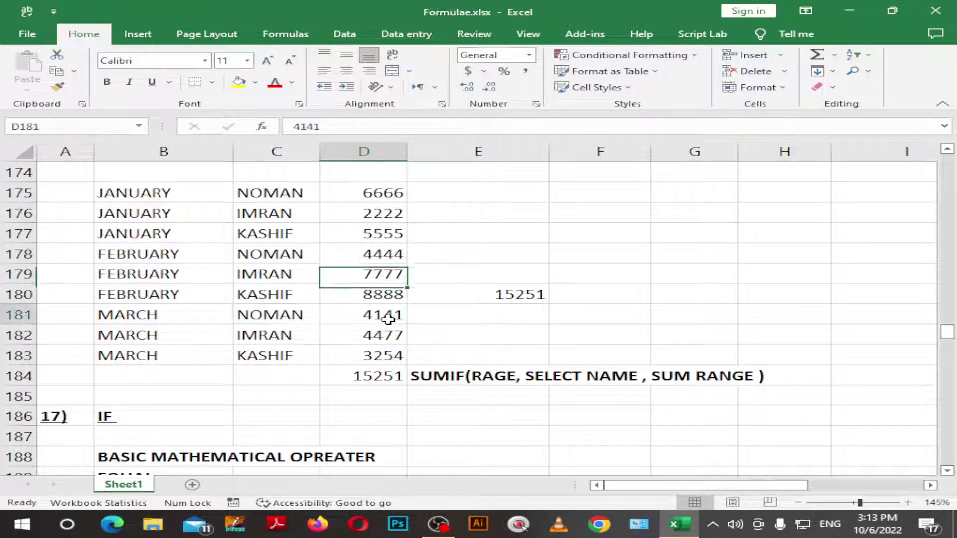
pyautogui.keyDown('ctrl'); pyautogui.click(388, 256); pyautogui.keyUp('ctrl')
pyautogui.click(379, 199)
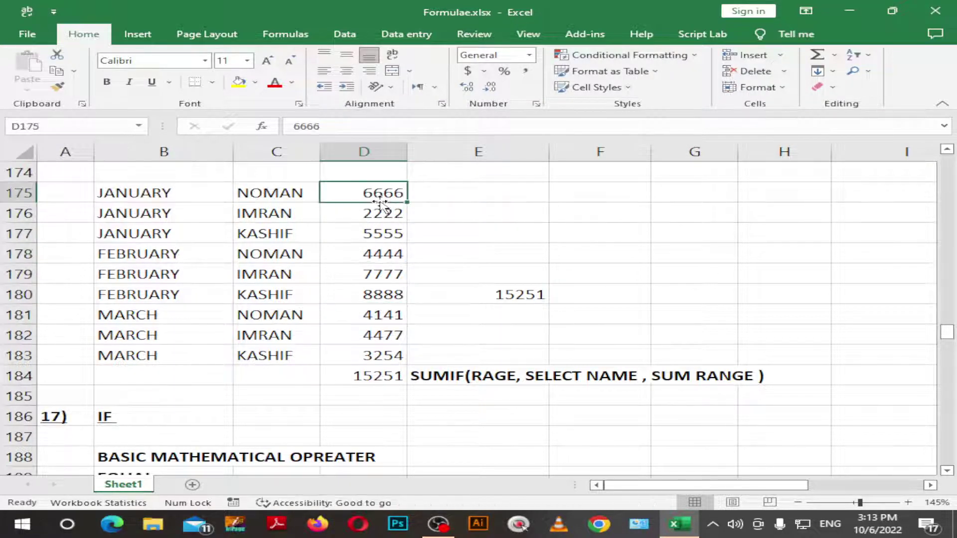
pyautogui.click(382, 257)
pyautogui.click(397, 334)
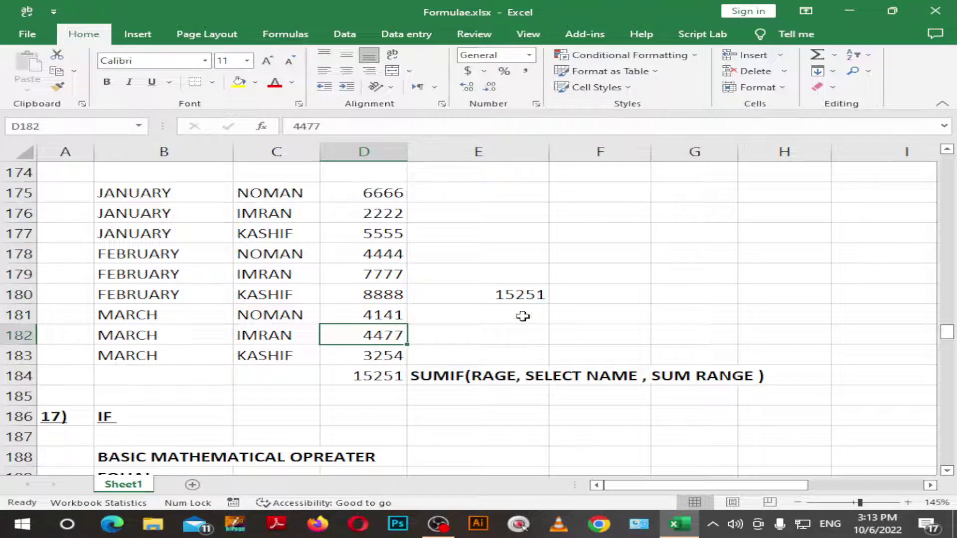
pyautogui.click(608, 227)
pyautogui.write('=')
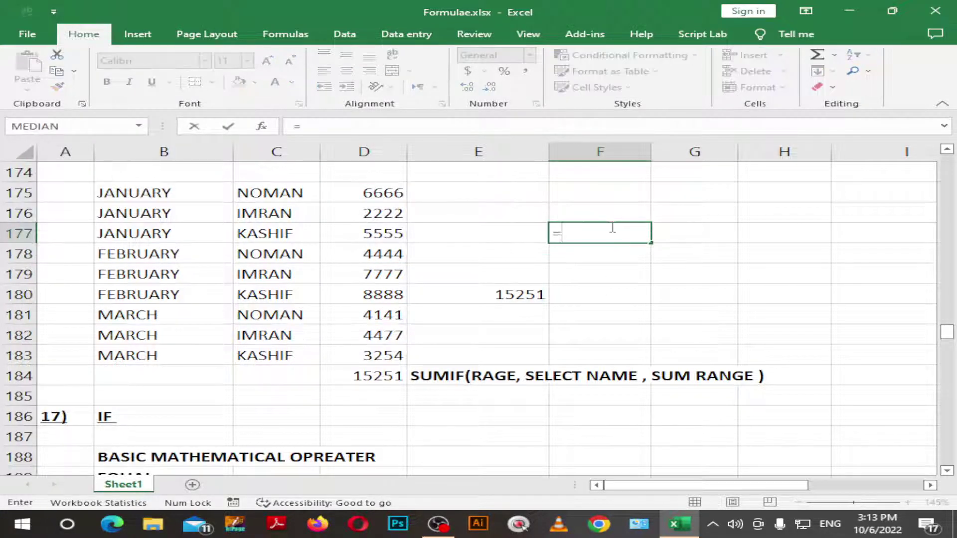
pyautogui.write('SUma')
pyautogui.press('BackSpace')
pyautogui.press('BackSpace')
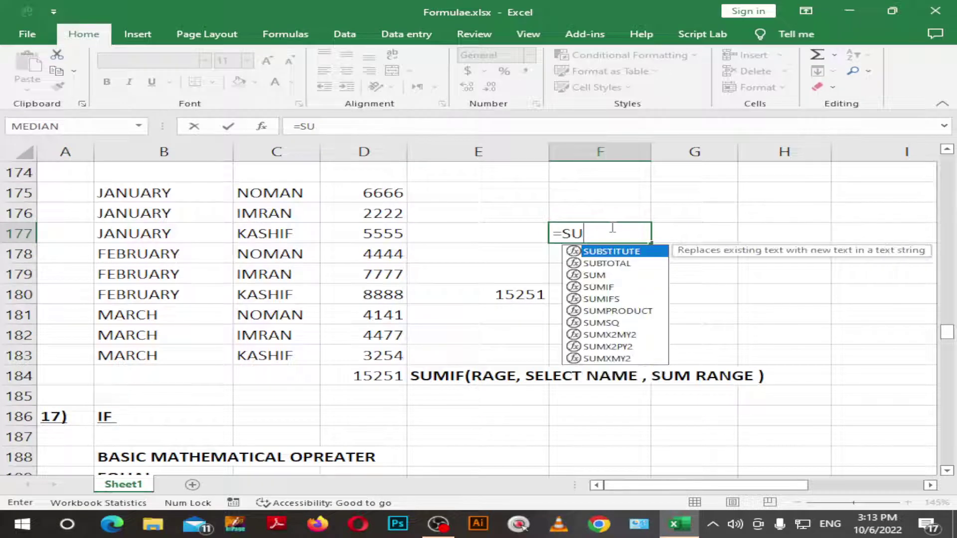
pyautogui.press('BackSpace')
pyautogui.press('BackSpace')
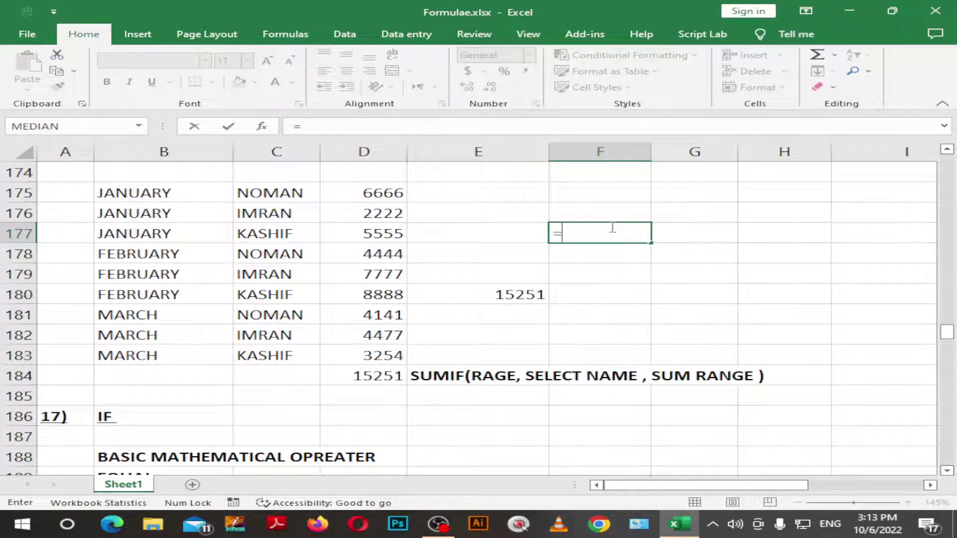
pyautogui.click(384, 196)
pyautogui.write('+')
pyautogui.click(381, 255)
pyautogui.write('+')
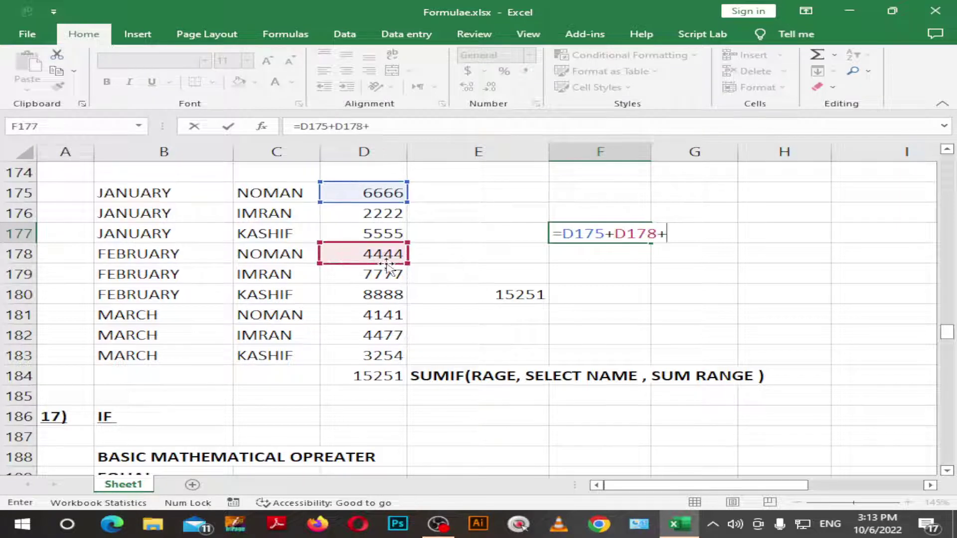
pyautogui.click(399, 314)
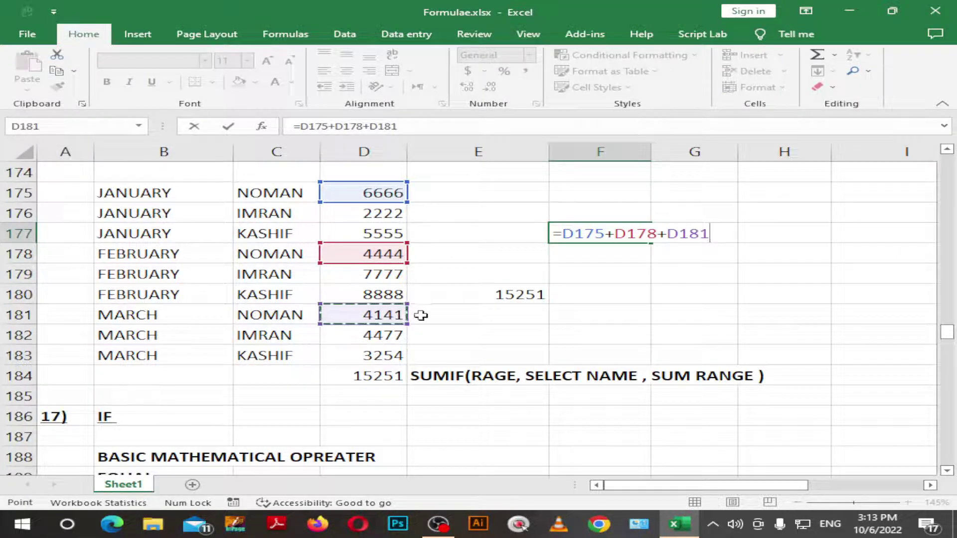
pyautogui.press('Return')
pyautogui.click(596, 234)
pyautogui.click(390, 372)
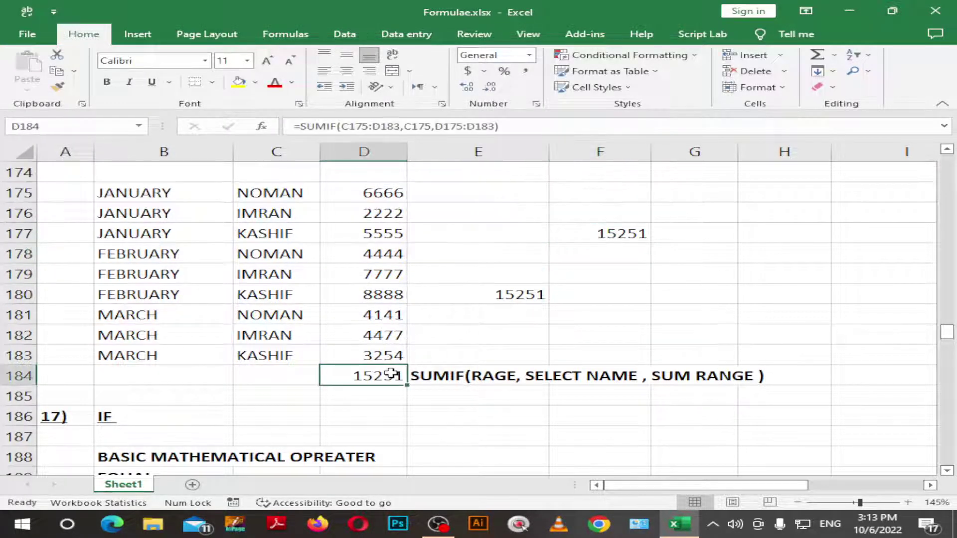
pyautogui.click(605, 225)
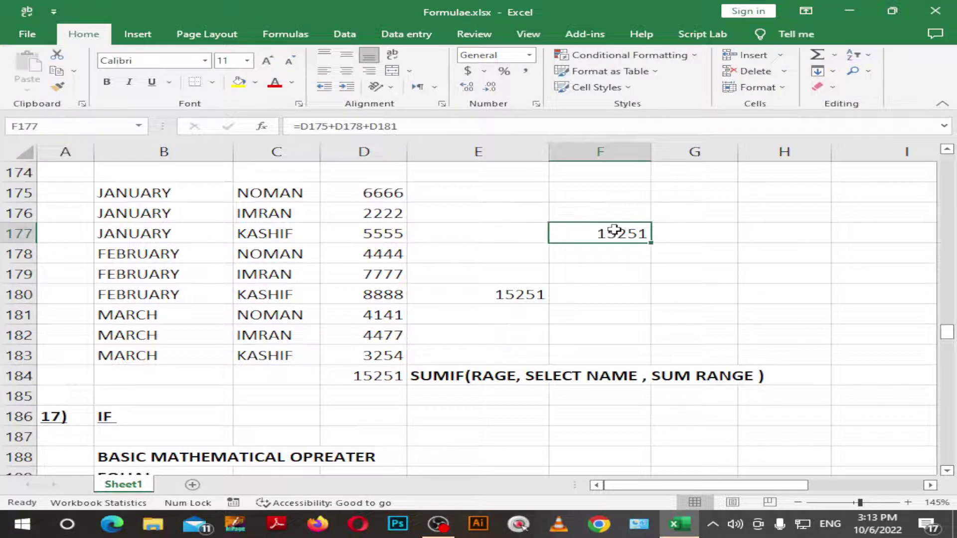
pyautogui.press('Delete')
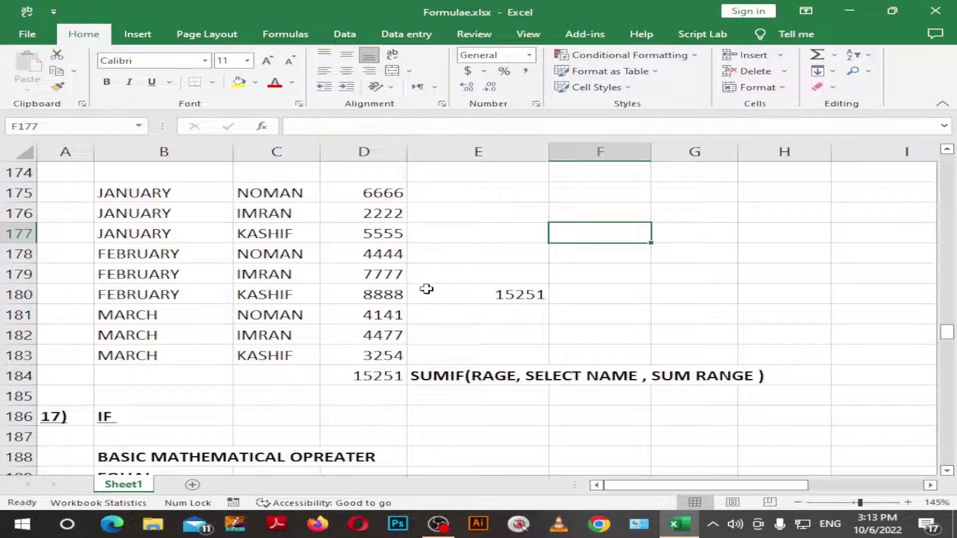
# Step: Review the SUMIF formula in D184 and its syntax note in E184
pyautogui.click(383, 377)
pyautogui.click(494, 451)
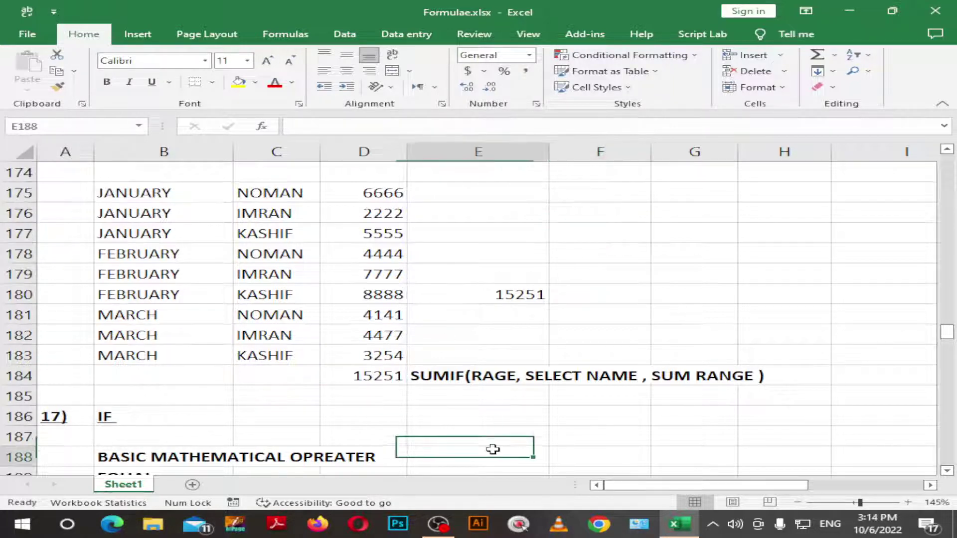
pyautogui.click(438, 378)
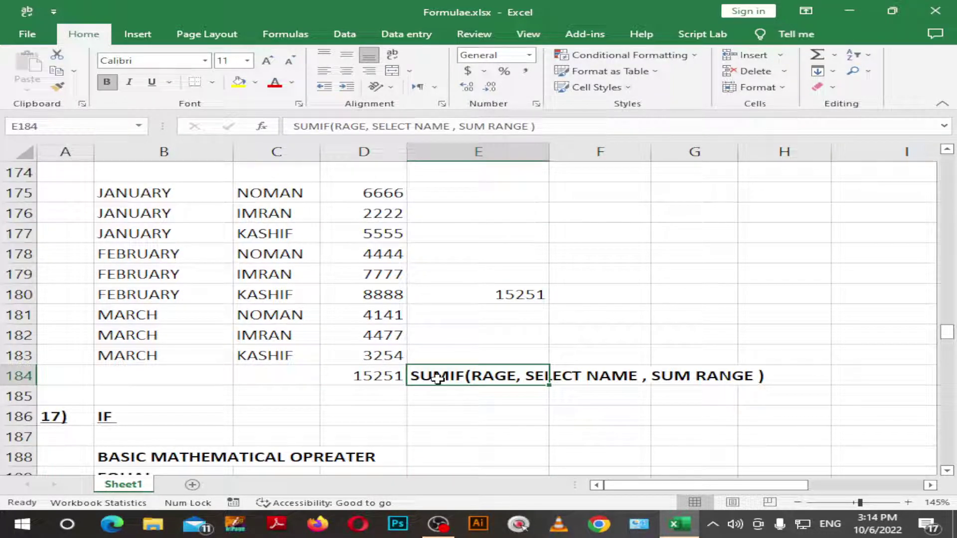
pyautogui.click(518, 415)
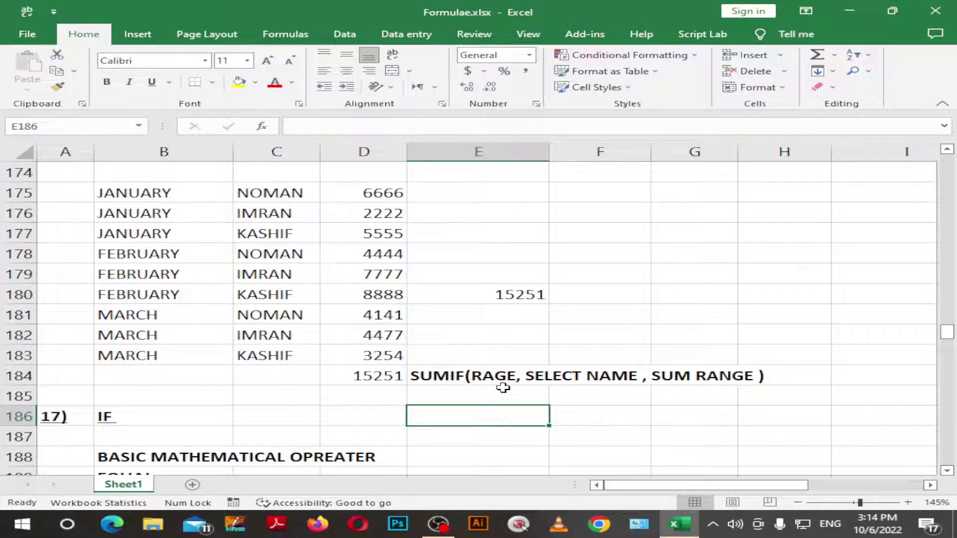
# Step: Add the missing N so E184 reads SUMIF(RANGE, SELECT NAME , SUM RANGE )
pyautogui.doubleClick(502, 387)
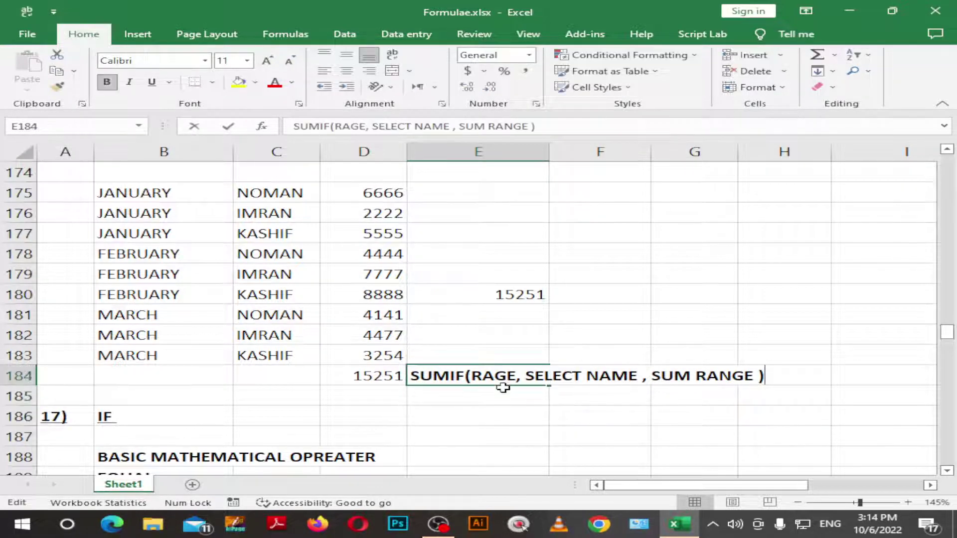
pyautogui.press('Left')
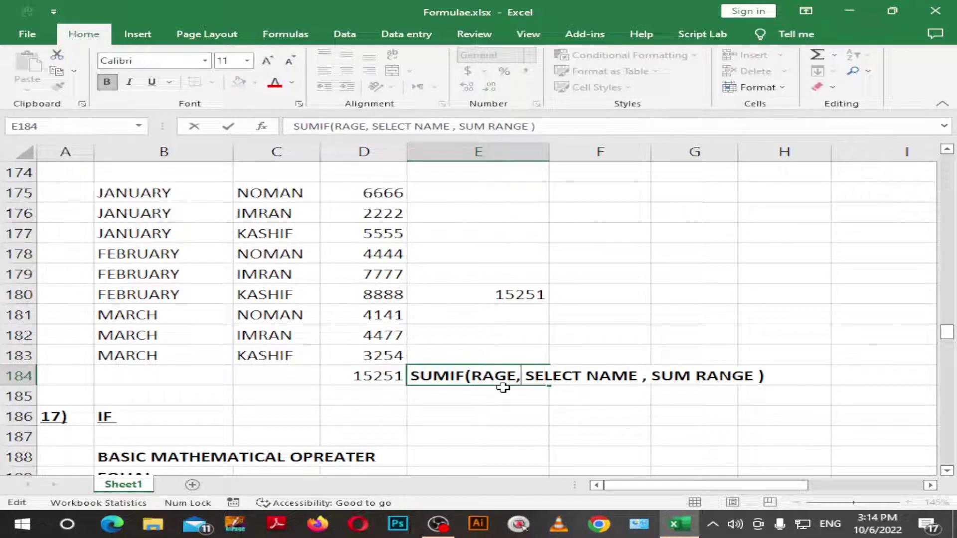
pyautogui.write('N')
pyautogui.press('Return')
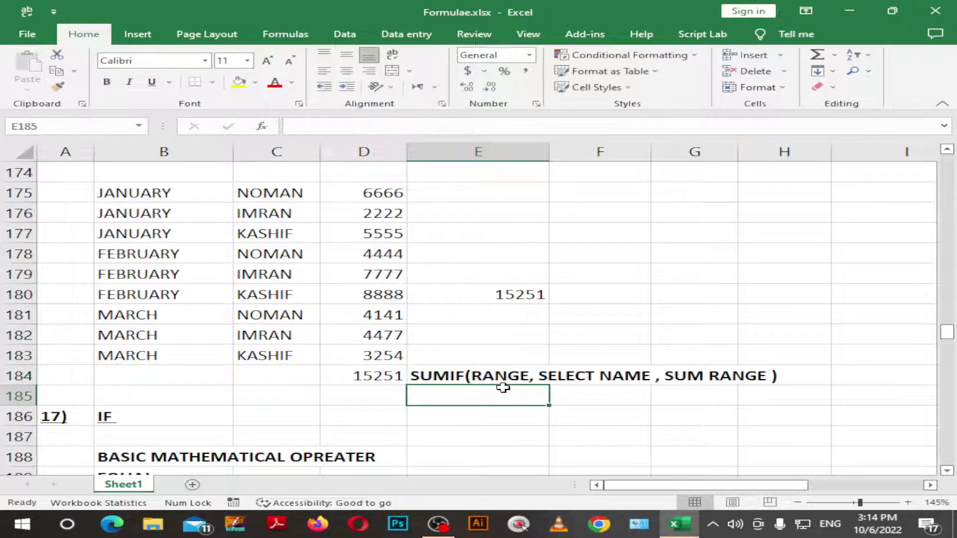
pyautogui.click(503, 387)
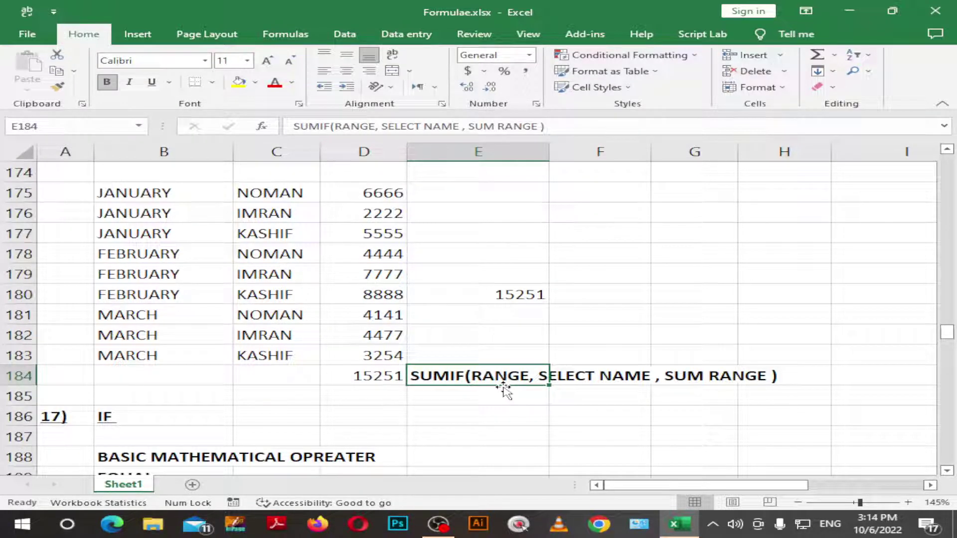
pyautogui.press('Right')
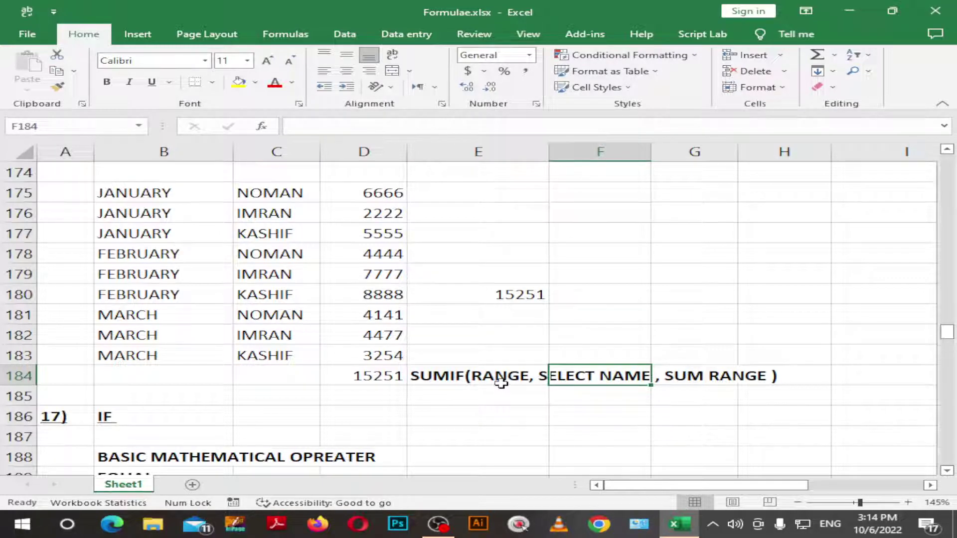
pyautogui.press('Right')
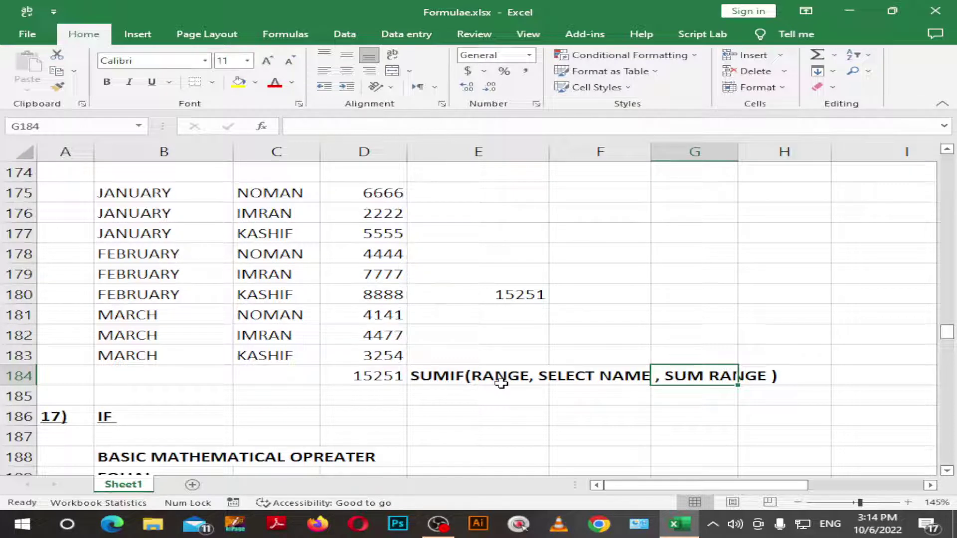
# Step: Remove the old 15251 result from E180
pyautogui.click(493, 196)
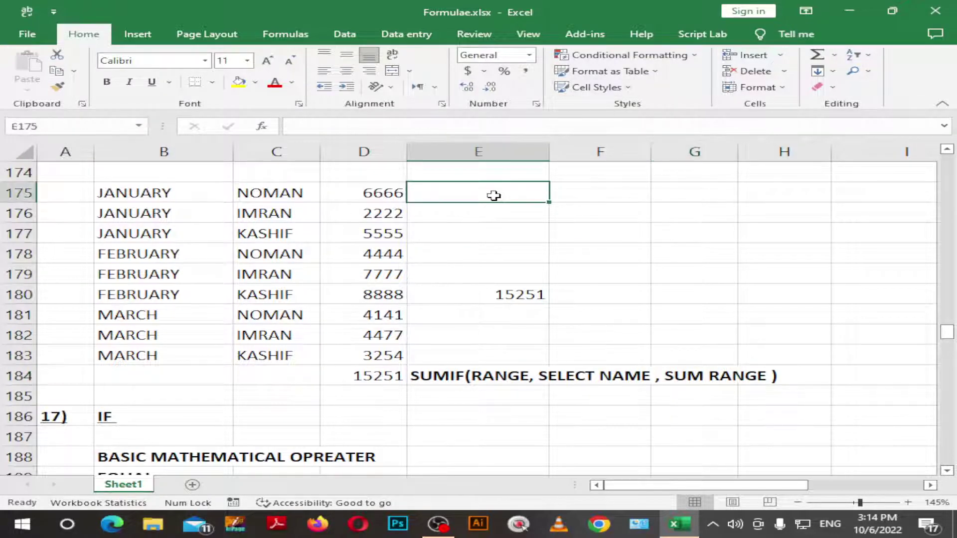
pyautogui.press('Down')
pyautogui.press('Down')
pyautogui.press('Down')
pyautogui.press('Down')
pyautogui.press('Down')
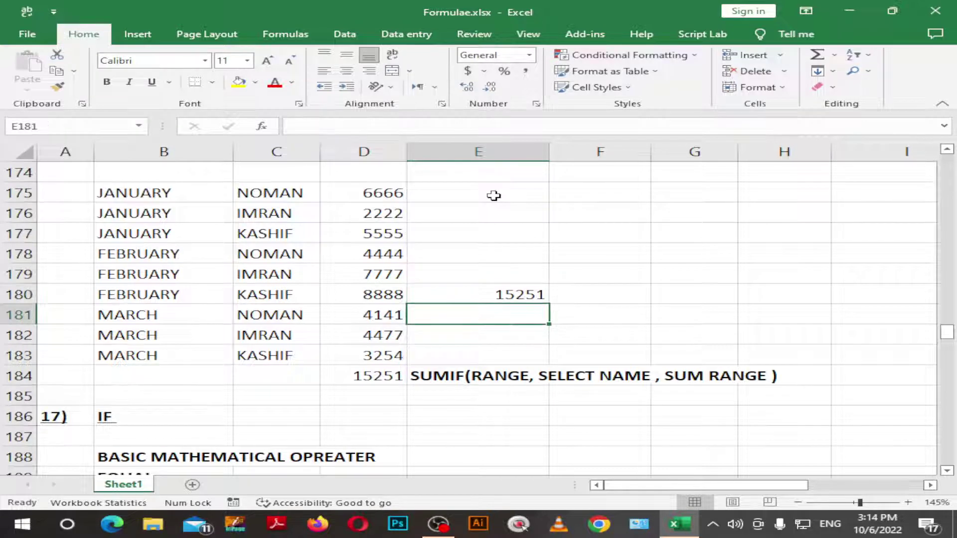
pyautogui.press('Up')
pyautogui.press('F2')
pyautogui.hotkey('ctrl', 'z')
pyautogui.press('Up')
pyautogui.press('Up')
pyautogui.press('Up')
pyautogui.press('Up')
pyautogui.press('Up')
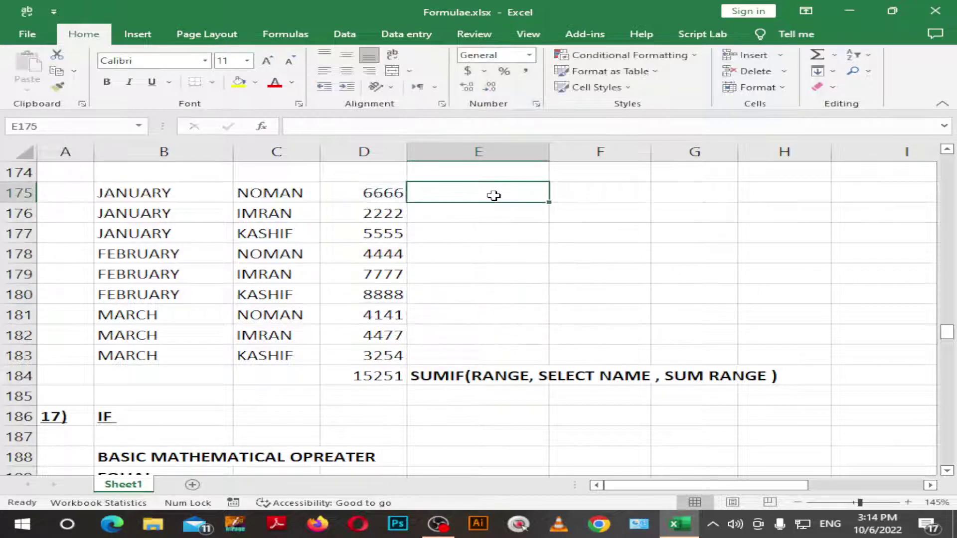
# Step: Enter quantities 10, 15, 25, 20, 30, 54, 1, 32 and 2 down E175:E183
pyautogui.write('10')
pyautogui.press('Return')
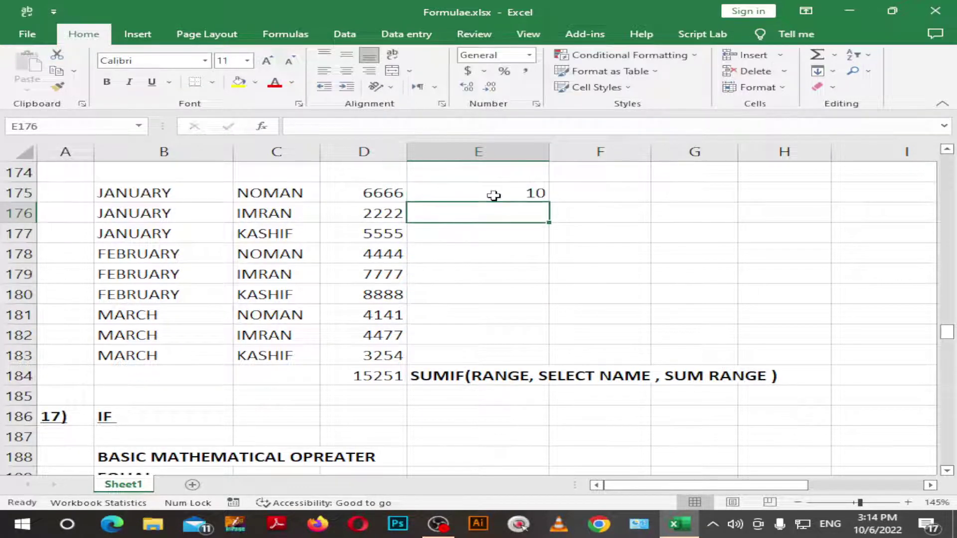
pyautogui.write('15')
pyautogui.press('Return')
pyautogui.write('25')
pyautogui.press('Return')
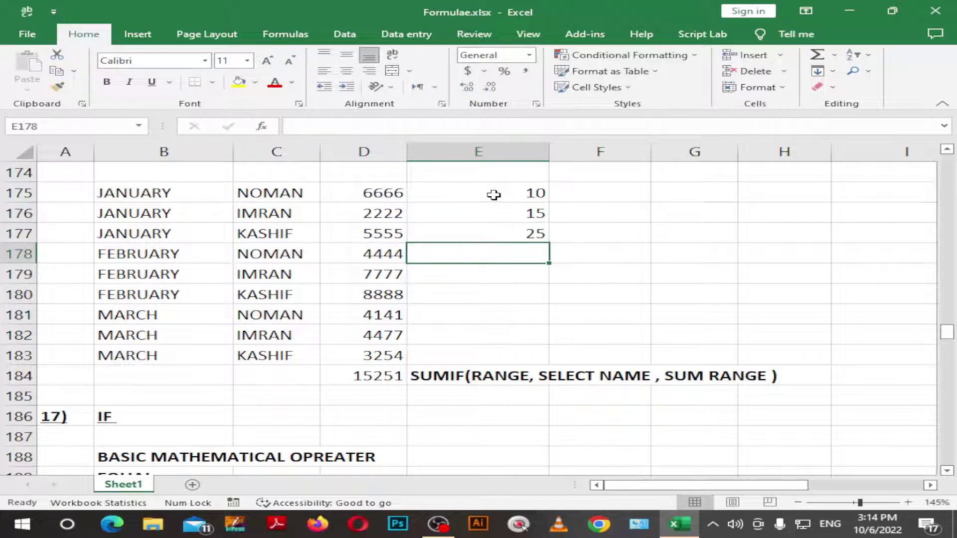
pyautogui.write('20')
pyautogui.press('Return')
pyautogui.write('30')
pyautogui.press('Return')
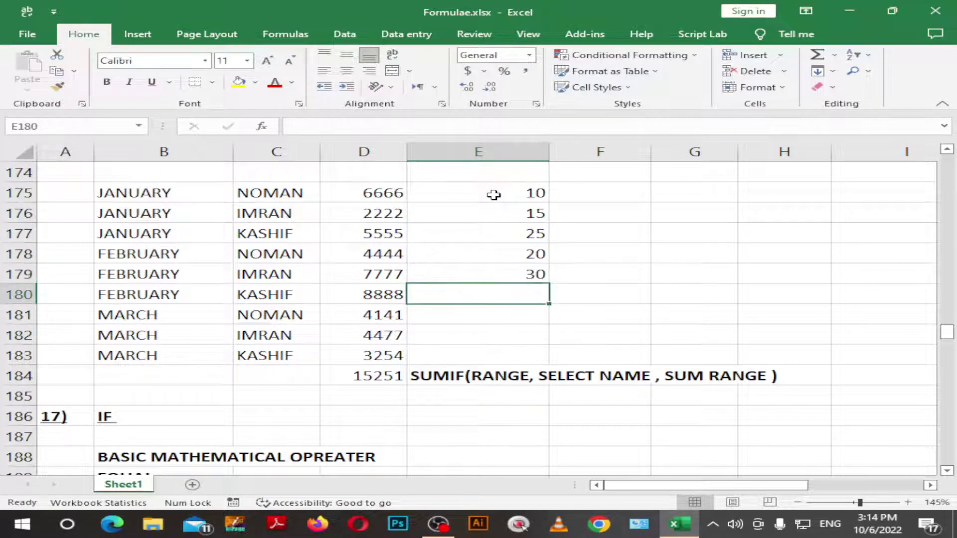
pyautogui.write('54')
pyautogui.press('Return')
pyautogui.write('1')
pyautogui.press('Return')
pyautogui.write('32')
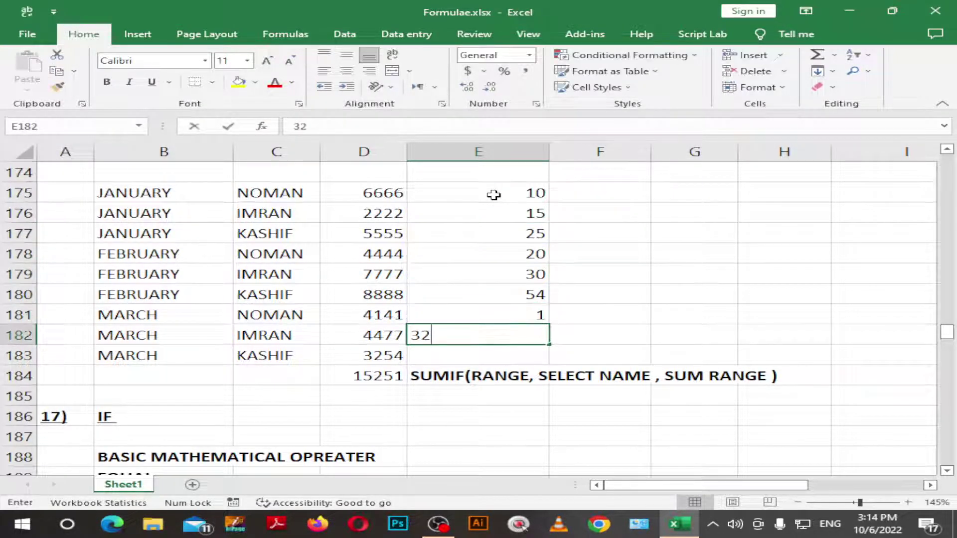
pyautogui.press('Return')
pyautogui.write('2')
pyautogui.press('Return')
pyautogui.press('Left')
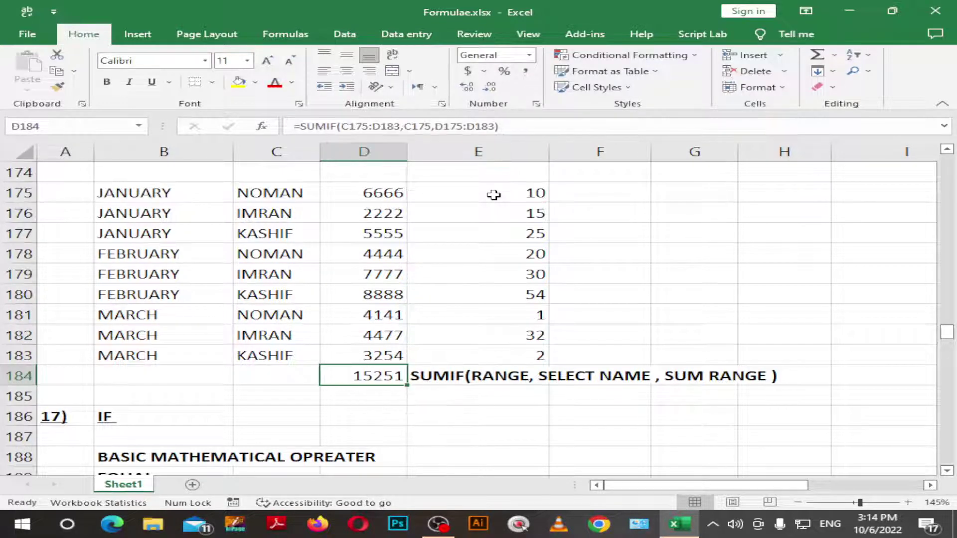
# Step: Replace the range argument of D184's SUMIF with C175:E183
pyautogui.press('F2')
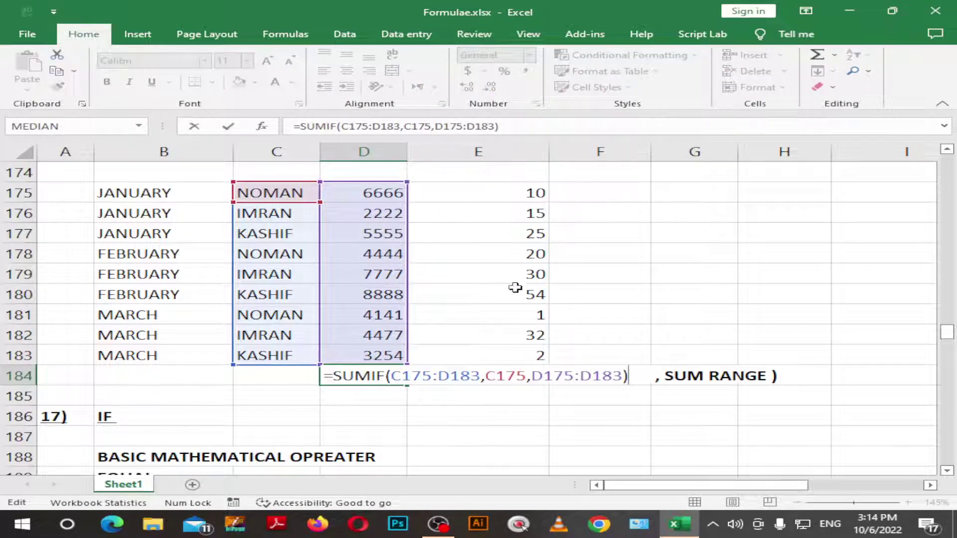
pyautogui.press('BackSpace')
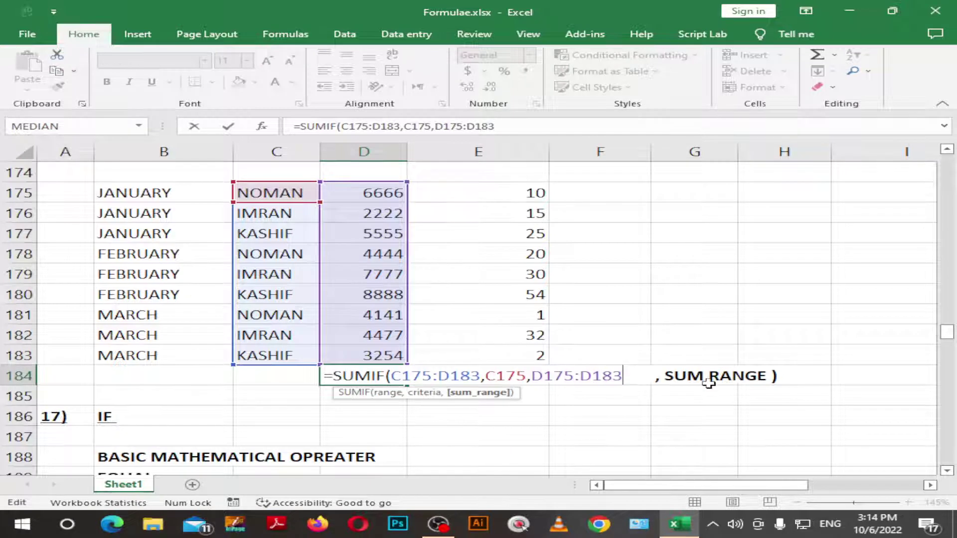
pyautogui.press('BackSpace')
pyautogui.press('BackSpace')
pyautogui.press('BackSpace')
pyautogui.press('BackSpace')
pyautogui.press('BackSpace')
pyautogui.press('BackSpace')
pyautogui.press('BackSpace')
pyautogui.press('BackSpace')
pyautogui.press('BackSpace')
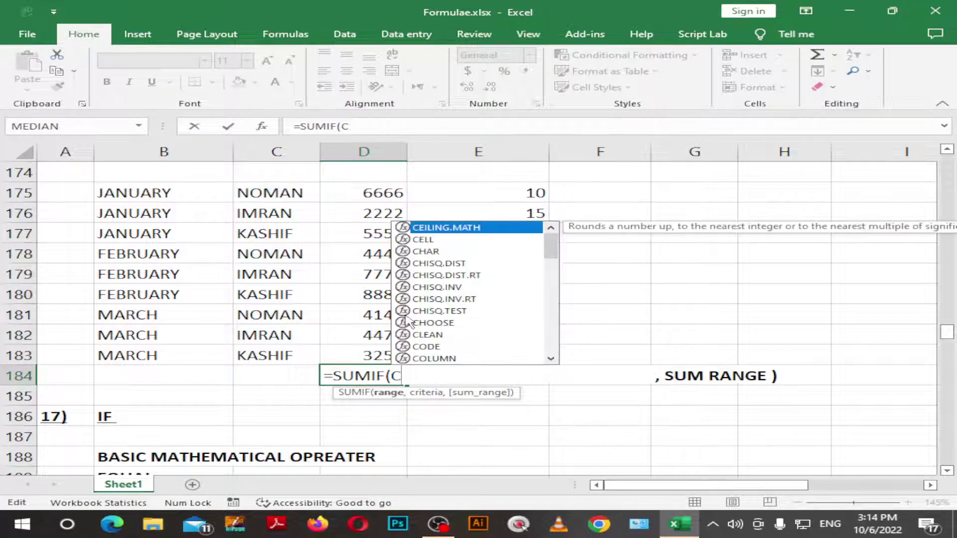
pyautogui.press('BackSpace')
pyautogui.click(272, 196)
pyautogui.hotkey('shift', 'Right')
pyautogui.hotkey('shift', 'Right')
pyautogui.hotkey('shift', 'Down')
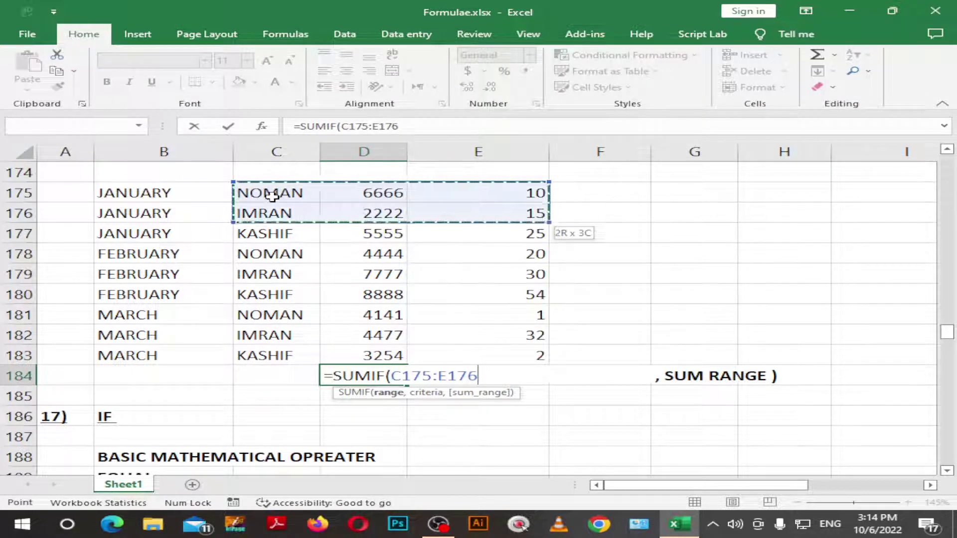
pyautogui.hotkey('shift', 'Down')
pyautogui.hotkey('shift', 'Down')
pyautogui.hotkey('shift', 'Down')
pyautogui.hotkey('shift', 'Down')
pyautogui.hotkey('shift', 'Down')
pyautogui.hotkey('shift', 'Down')
pyautogui.hotkey('shift', 'Down')
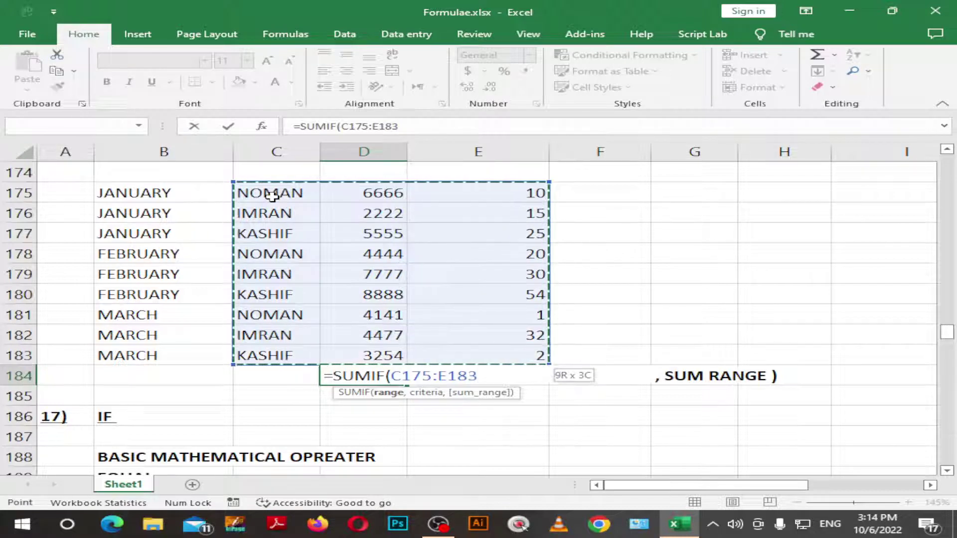
pyautogui.write(',')
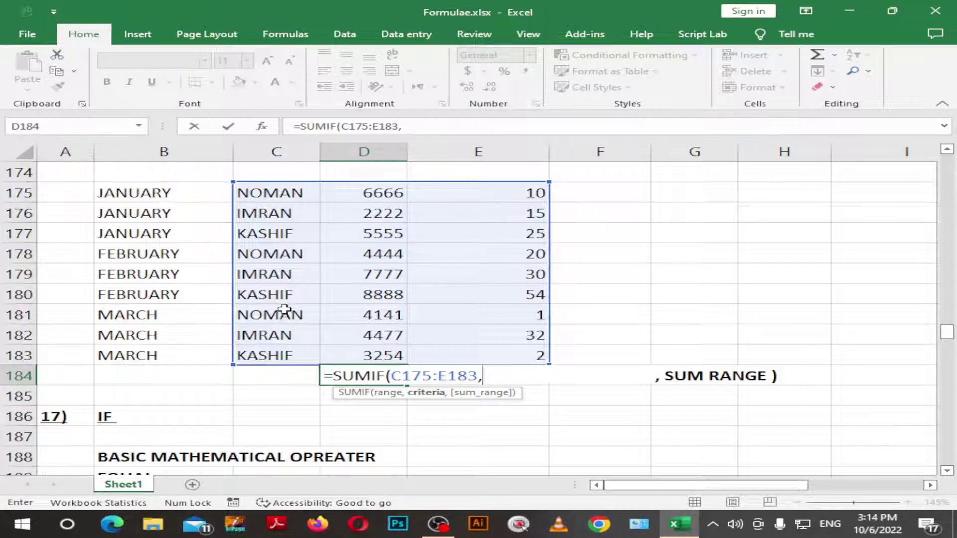
# Step: Use NOMAN in C175 as criterion and E175:E183 as sum range, giving 31
pyautogui.click(282, 197)
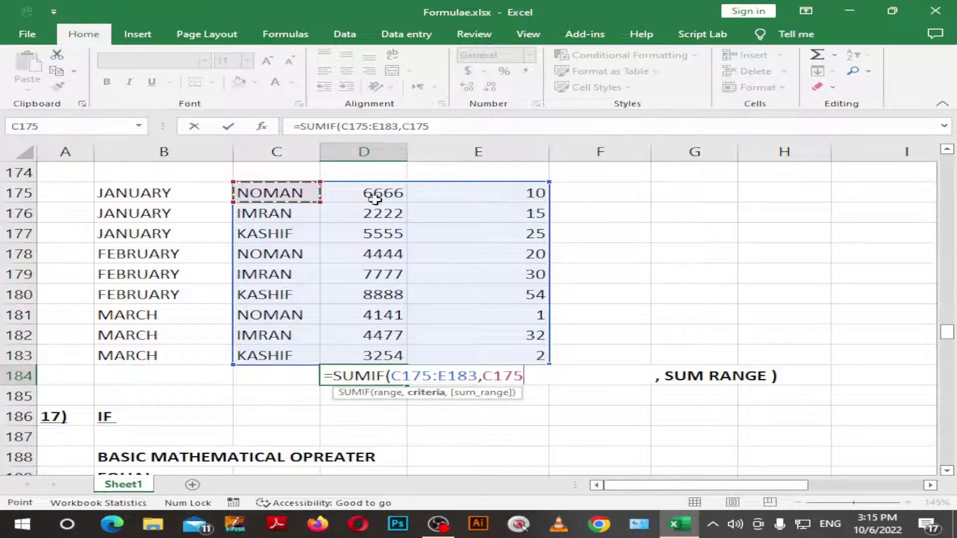
pyautogui.write(',')
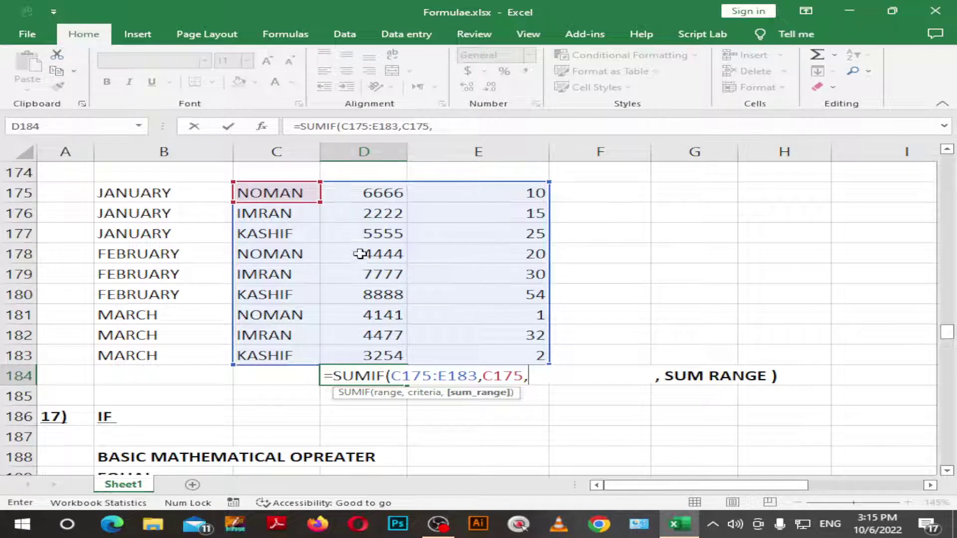
pyautogui.click(472, 192)
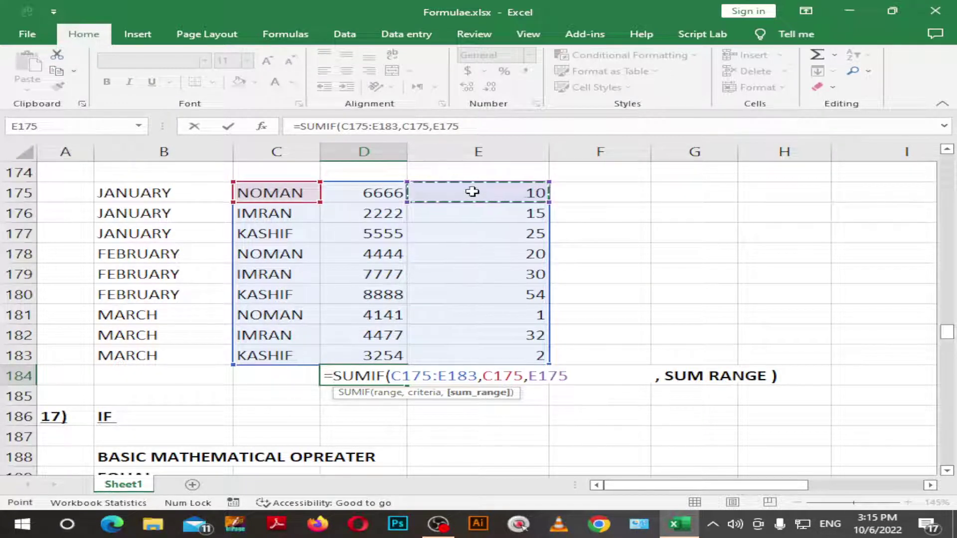
pyautogui.hotkey('shift', 'Down')
pyautogui.hotkey('shift', 'Down')
pyautogui.hotkey('shift', 'Down')
pyautogui.hotkey('shift', 'Down')
pyautogui.hotkey('shift', 'Down')
pyautogui.hotkey('shift', 'Down')
pyautogui.hotkey('shift', 'Down')
pyautogui.hotkey('shift', 'Down')
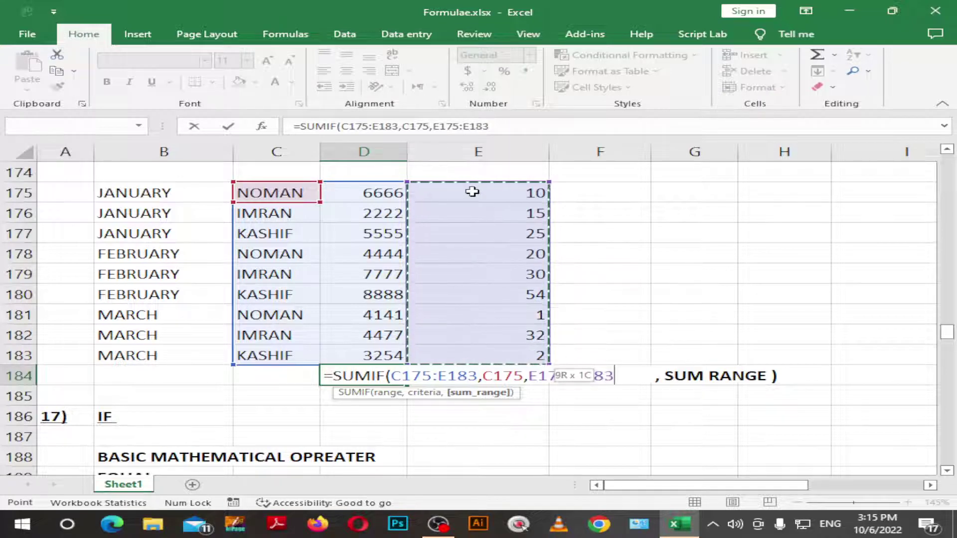
pyautogui.press('Return')
pyautogui.press('Up')
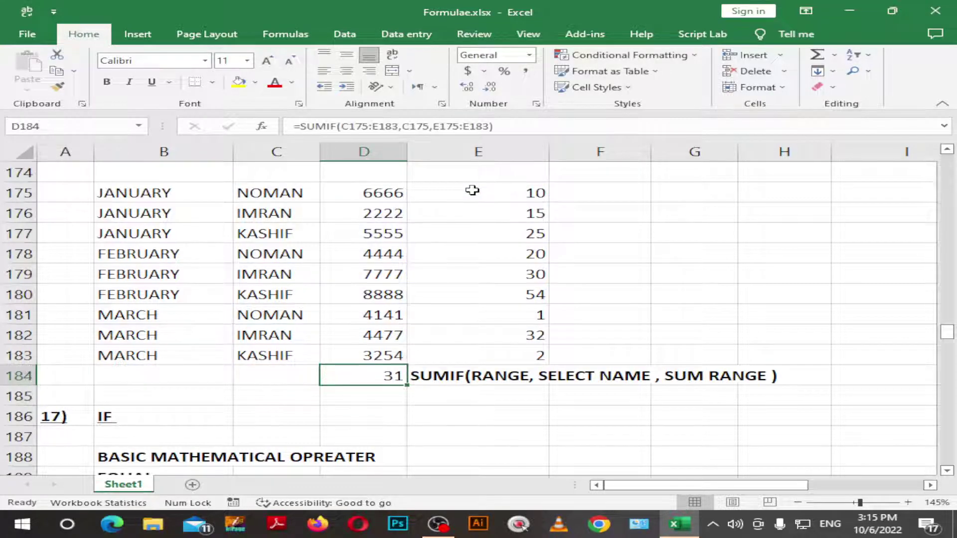
pyautogui.click(532, 193)
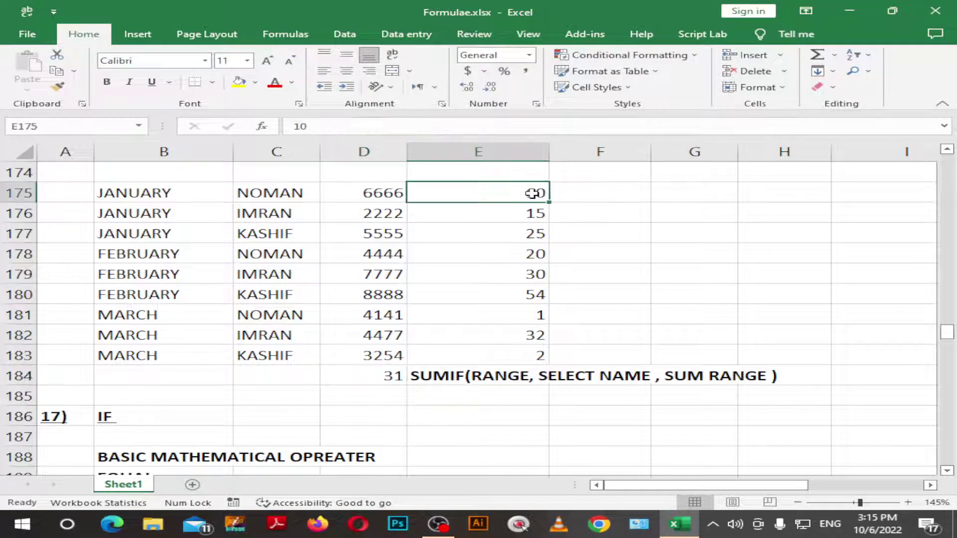
pyautogui.click(540, 253)
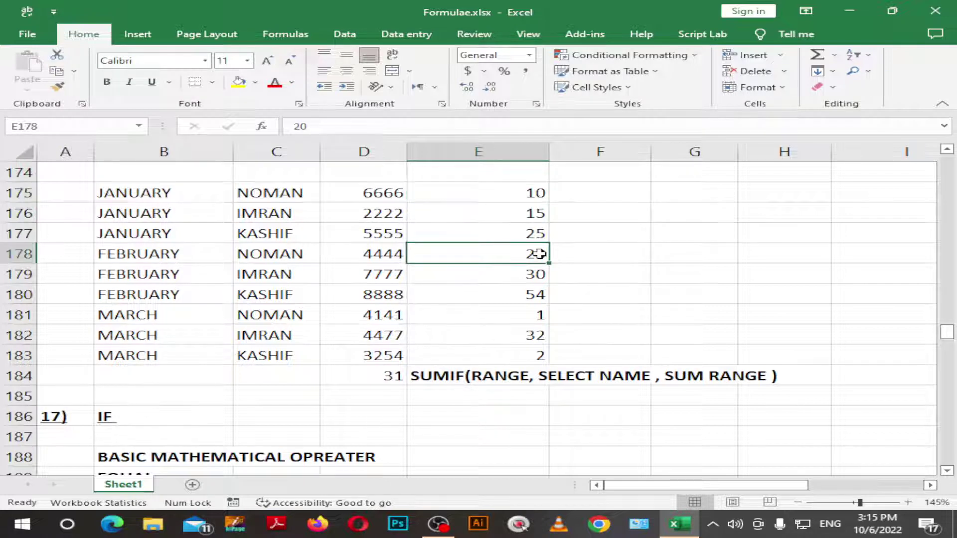
pyautogui.click(538, 313)
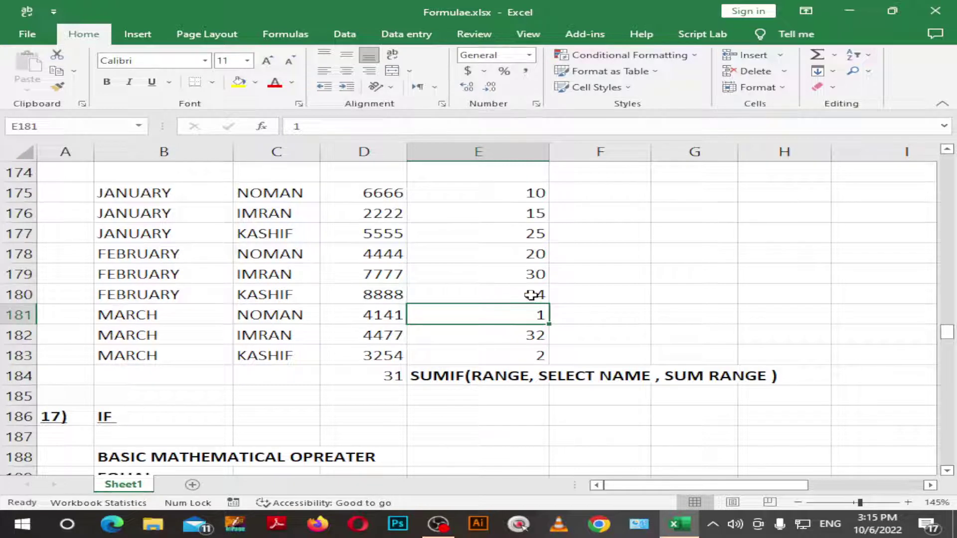
pyautogui.scroll(1, 527, 293)
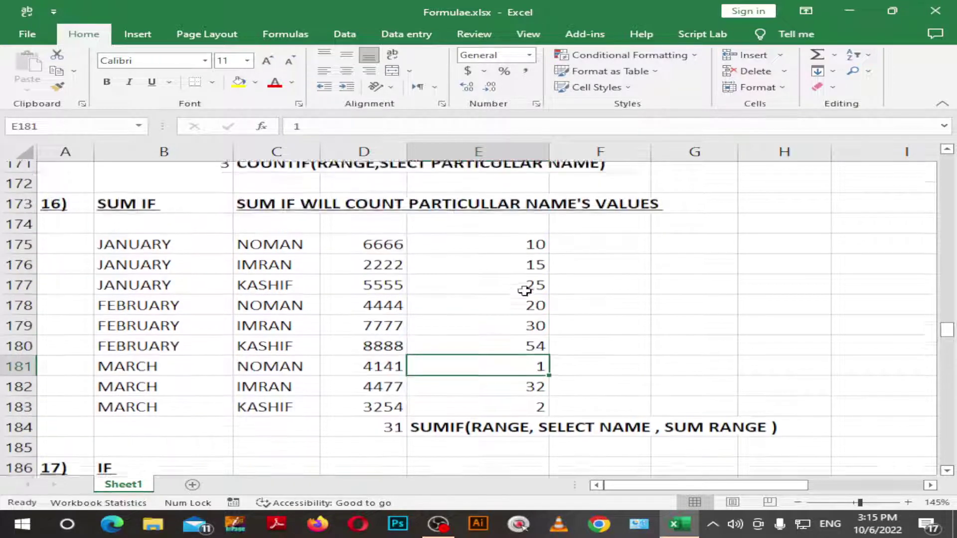
pyautogui.scroll(-2, 523, 289)
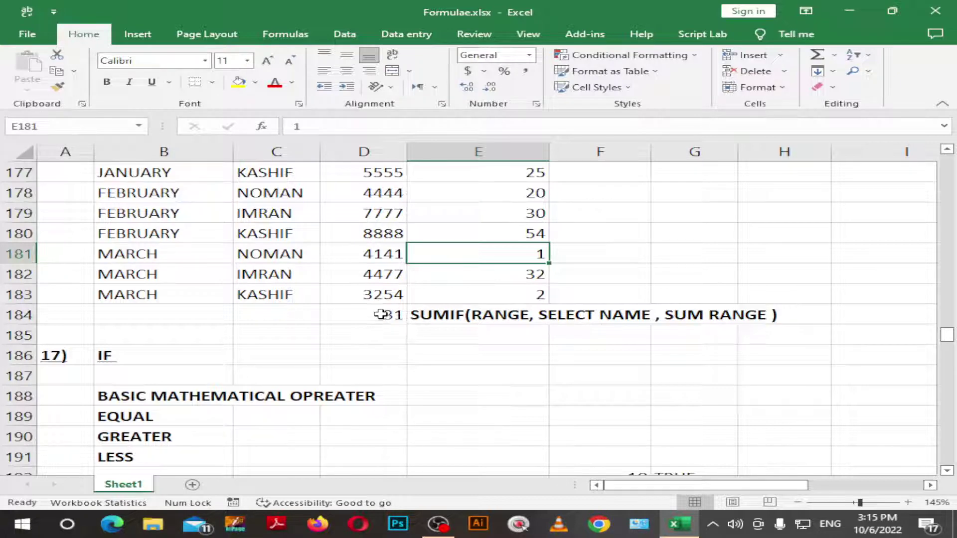
pyautogui.scroll(-2, 344, 315)
pyautogui.scroll(-2, 309, 316)
pyautogui.scroll(1, 284, 335)
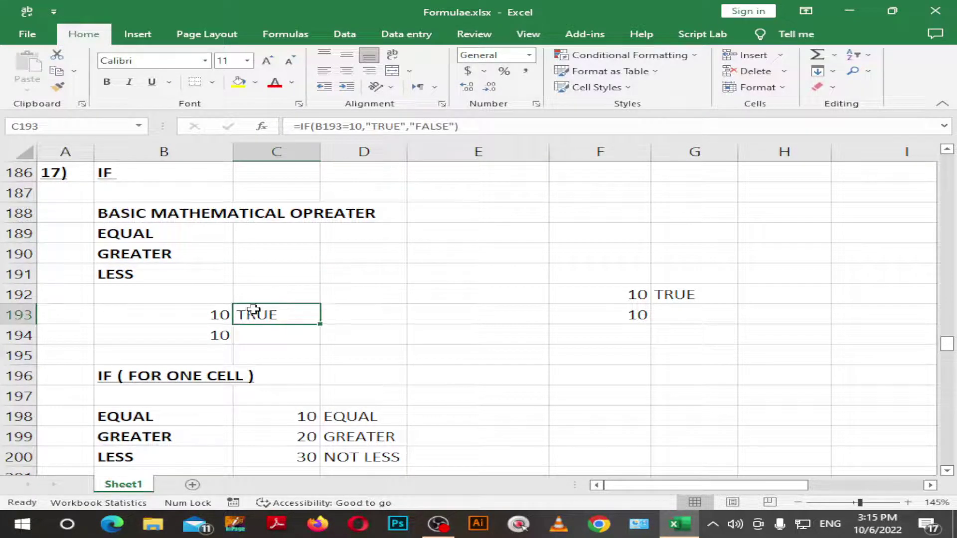
pyautogui.scroll(-2, 260, 309)
pyautogui.click(228, 260)
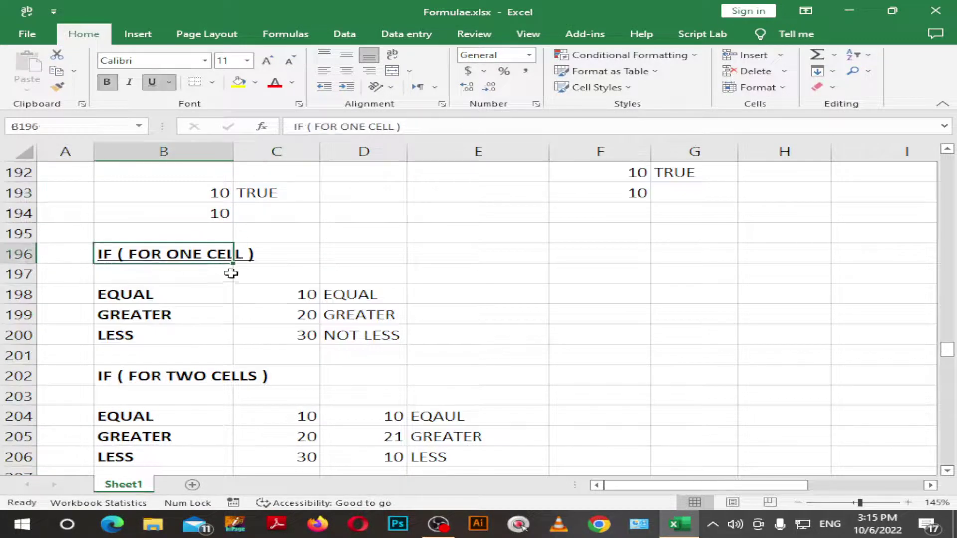
pyautogui.scroll(-1, 299, 255)
pyautogui.click(309, 234)
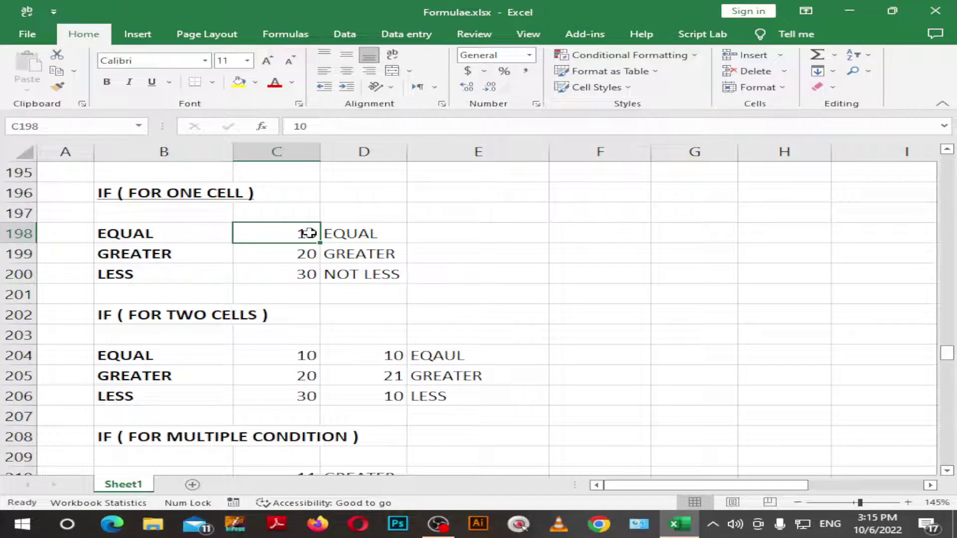
pyautogui.click(367, 253)
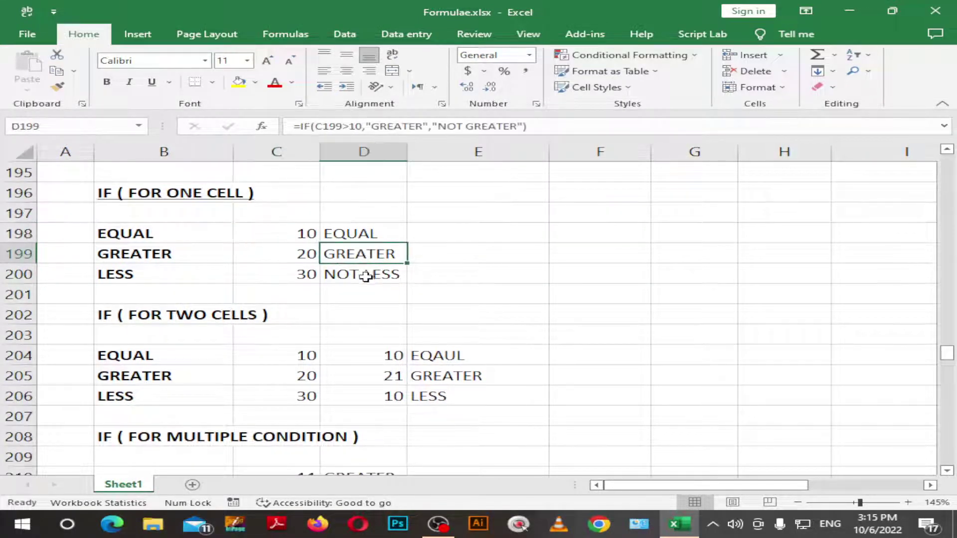
pyautogui.click(367, 273)
pyautogui.scroll(-3, 324, 254)
pyautogui.scroll(1, 282, 231)
pyautogui.click(298, 232)
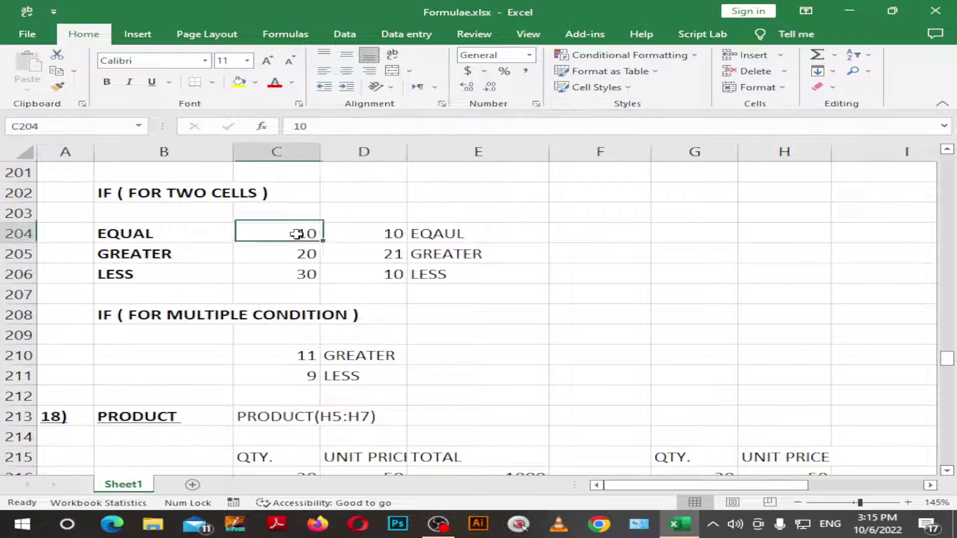
pyautogui.click(344, 232)
pyautogui.click(422, 232)
pyautogui.click(295, 234)
pyautogui.click(439, 231)
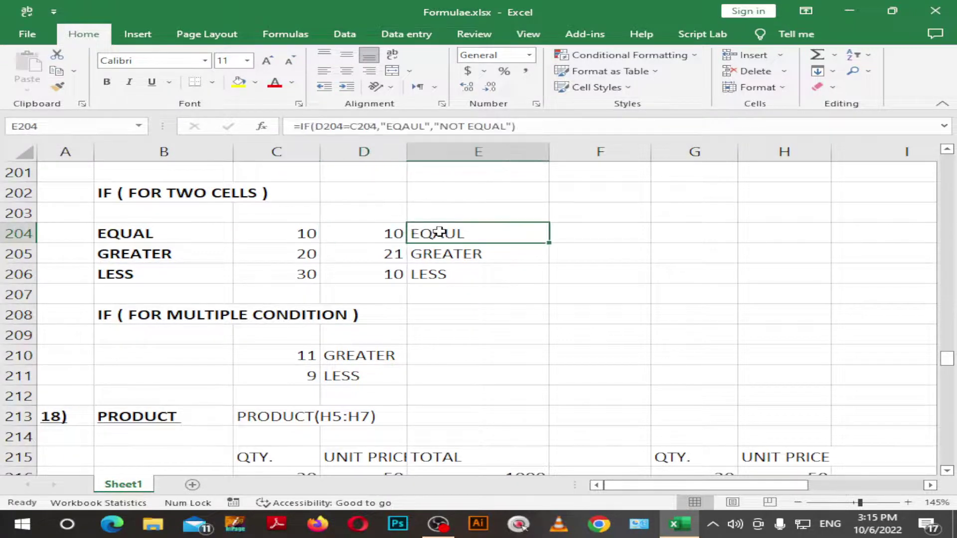
pyautogui.click(342, 127)
pyautogui.write('U')
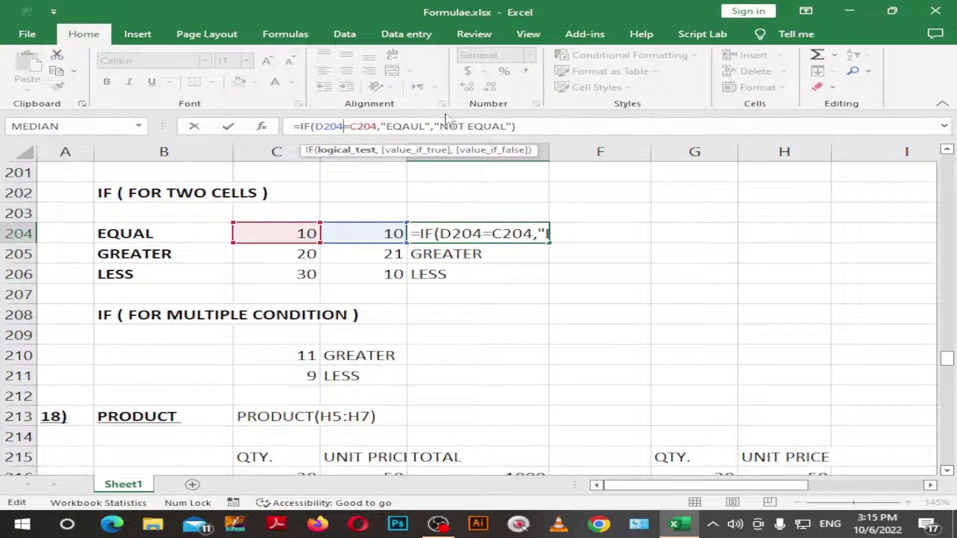
pyautogui.scroll(-1, 498, 291)
pyautogui.click(433, 310)
pyautogui.click(360, 291)
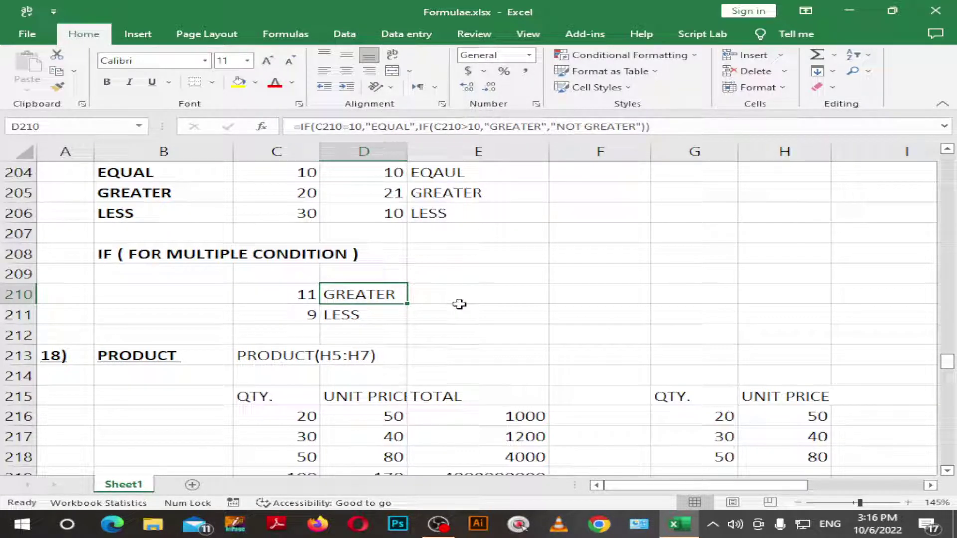
# Step: Clear the old PRODUCT result from E221
pyautogui.scroll(-1, 459, 304)
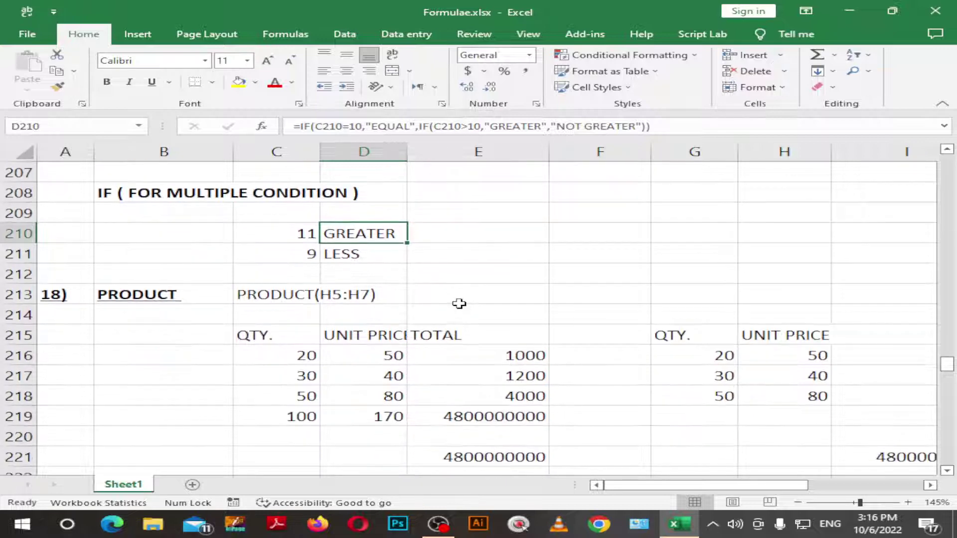
pyautogui.scroll(-2, 478, 312)
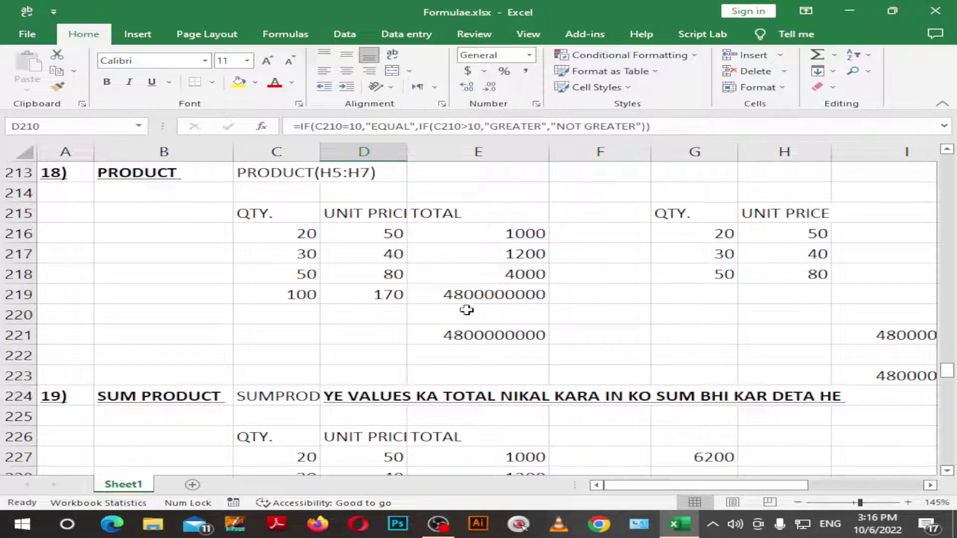
pyautogui.click(468, 337)
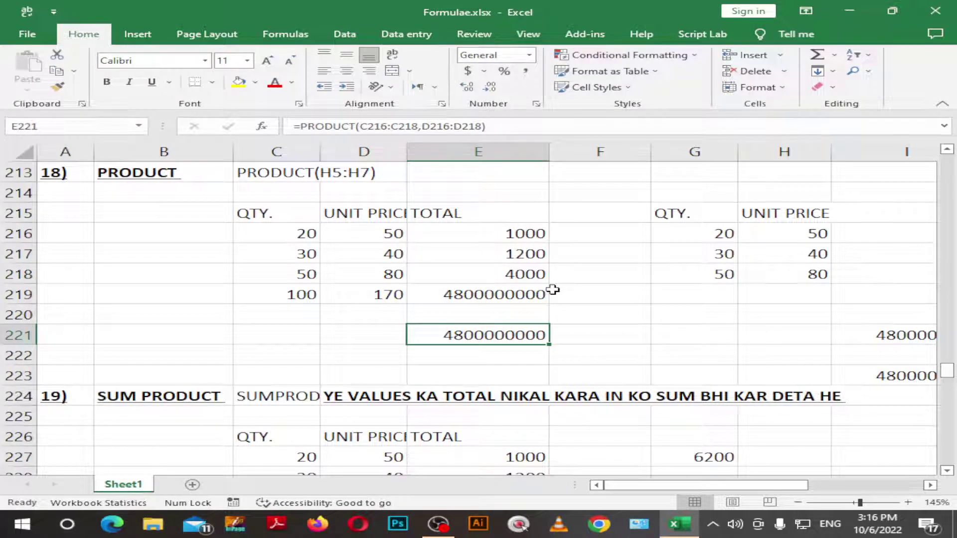
pyautogui.press('Delete')
pyautogui.press('Return')
pyautogui.write('p')
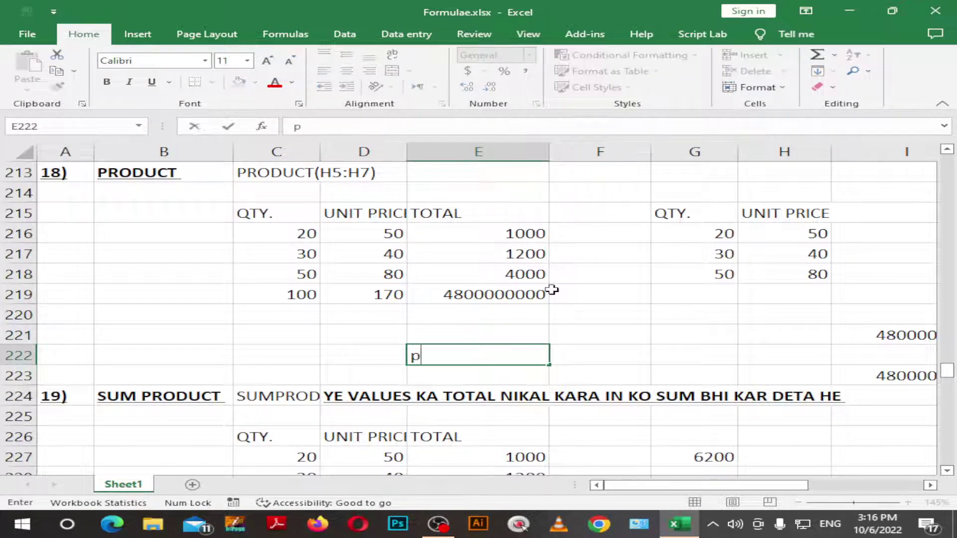
pyautogui.write('=Pro')
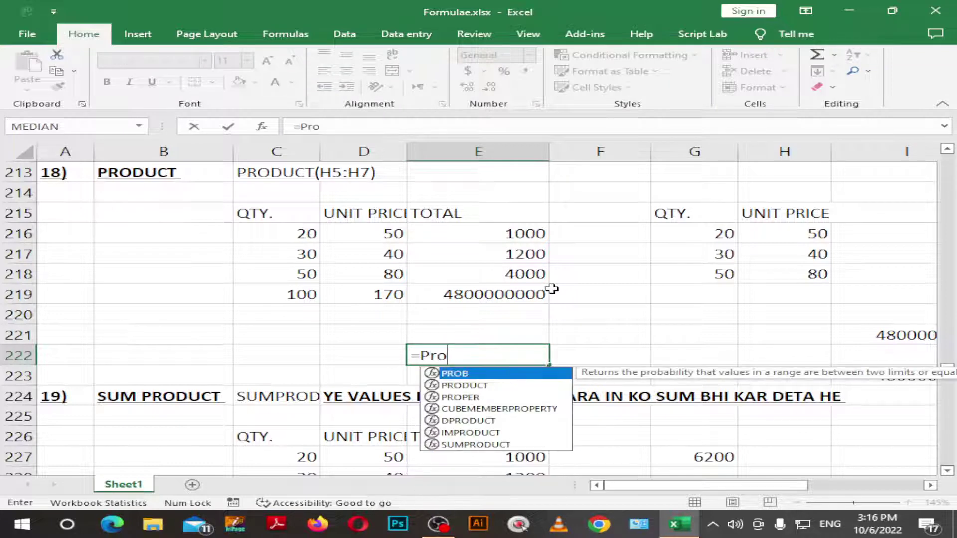
pyautogui.press('Down')
pyautogui.press('Tab')
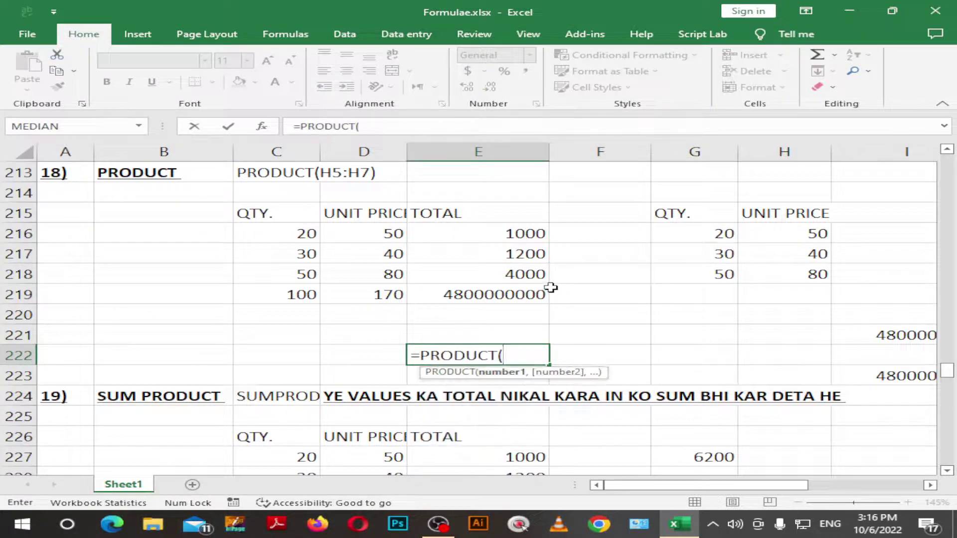
pyautogui.click(496, 274)
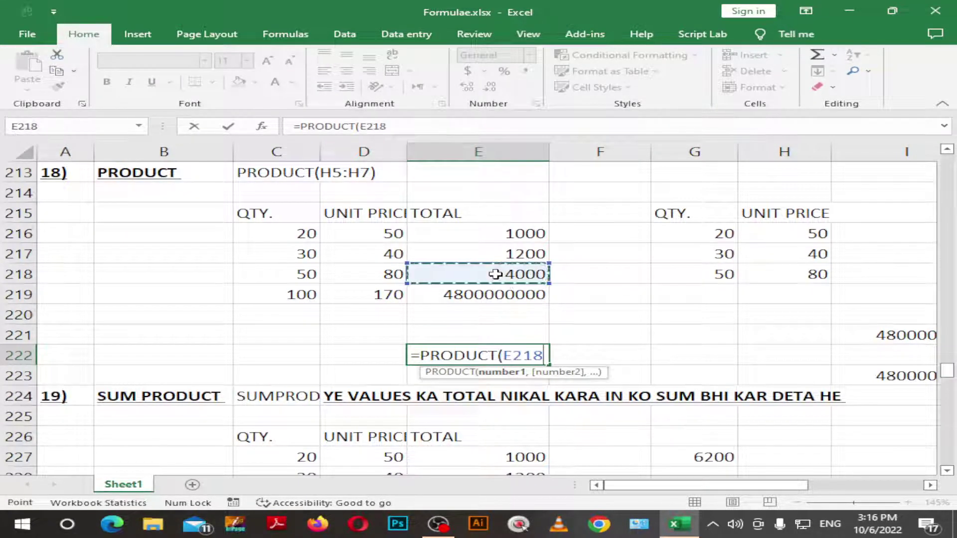
pyautogui.hotkey('shift', 'Up')
pyautogui.hotkey('shift', 'Up')
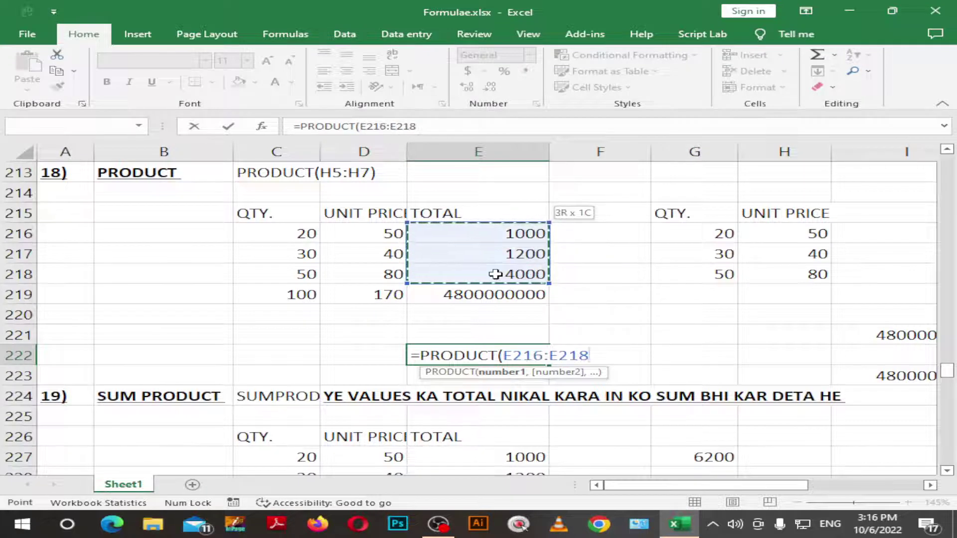
pyautogui.write(')')
pyautogui.press('Return')
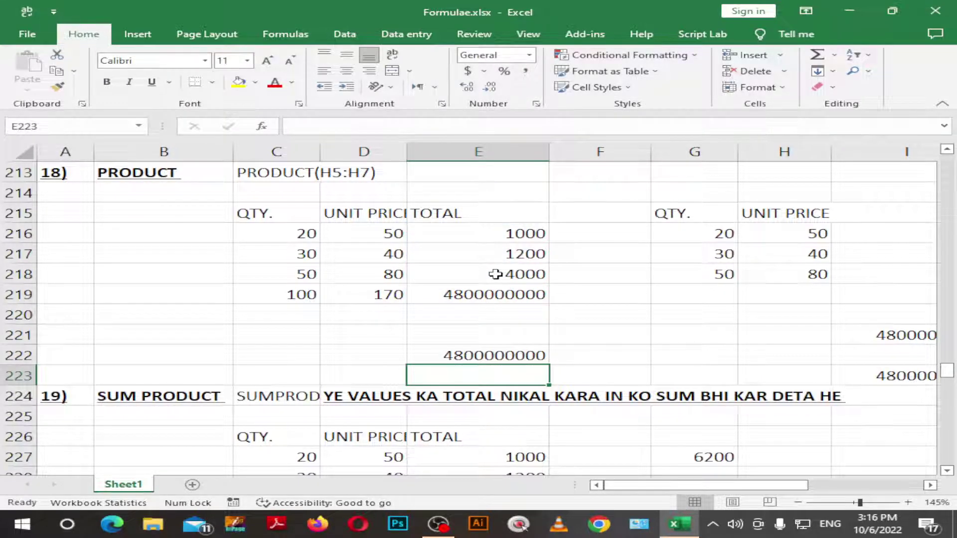
pyautogui.click(470, 299)
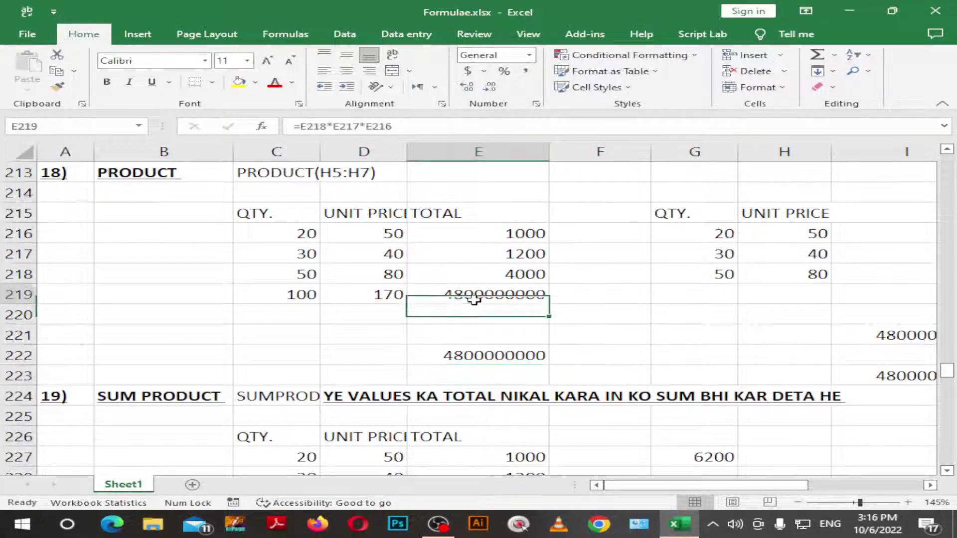
pyautogui.click(518, 275)
pyautogui.click(516, 299)
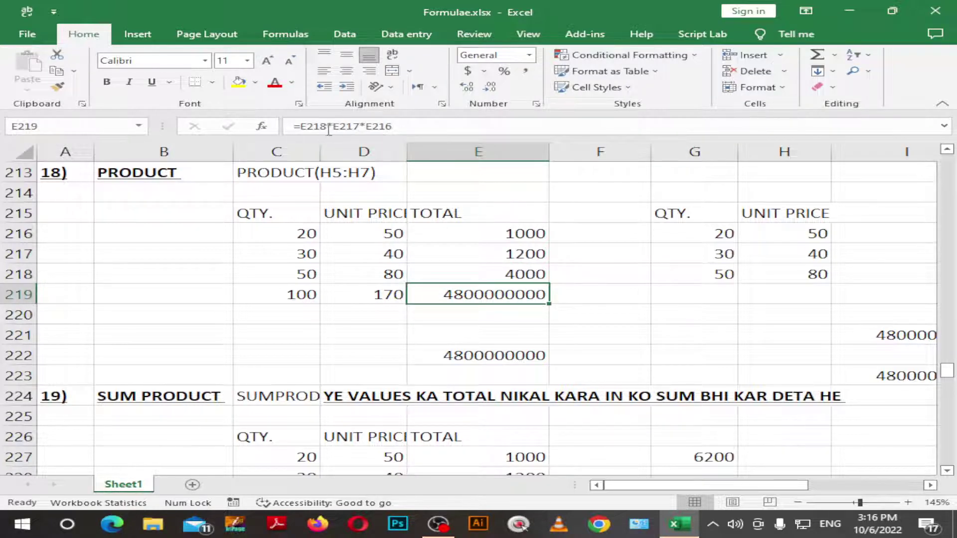
pyautogui.moveTo(394, 126); pyautogui.dragTo(310, 126)
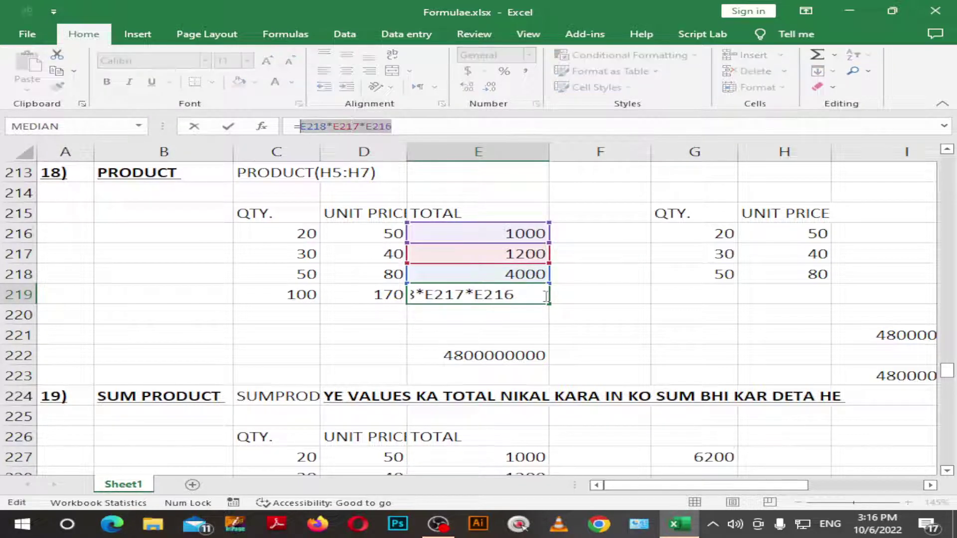
pyautogui.click(556, 336)
pyautogui.press('BackSpace')
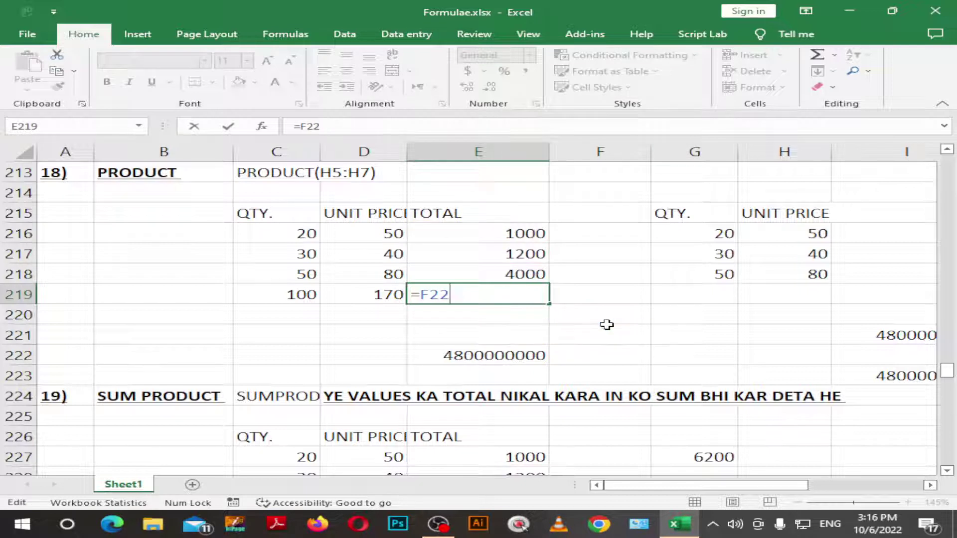
pyautogui.press('BackSpace')
pyautogui.press('BackSpace')
pyautogui.press('BackSpace')
pyautogui.click(349, 339)
pyautogui.hotkey('ctrl', 'z')
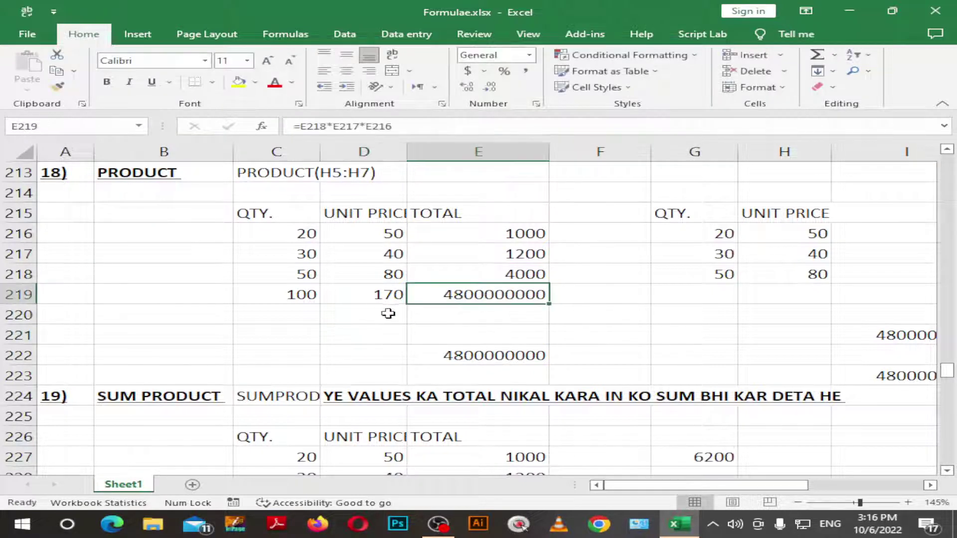
pyautogui.click(588, 319)
pyautogui.click(539, 355)
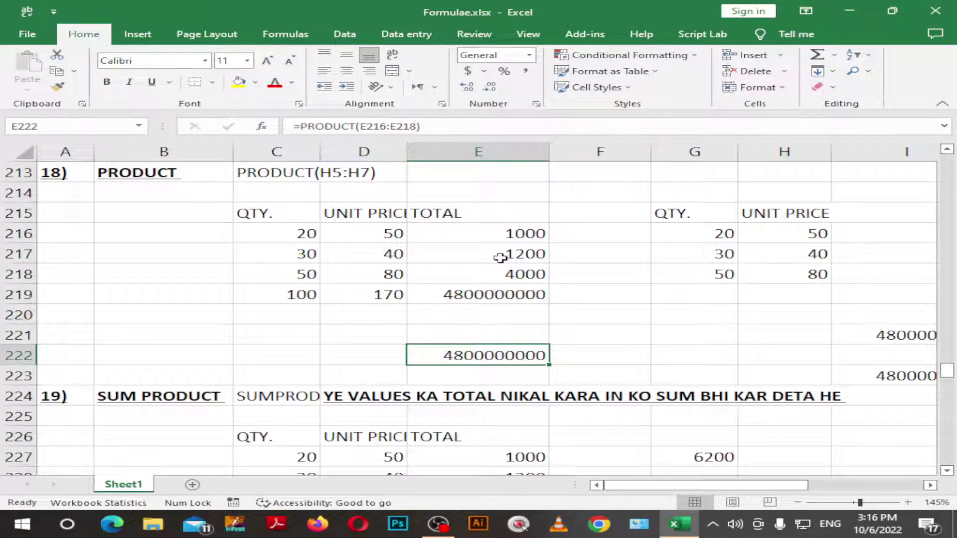
pyautogui.scroll(-1, 494, 256)
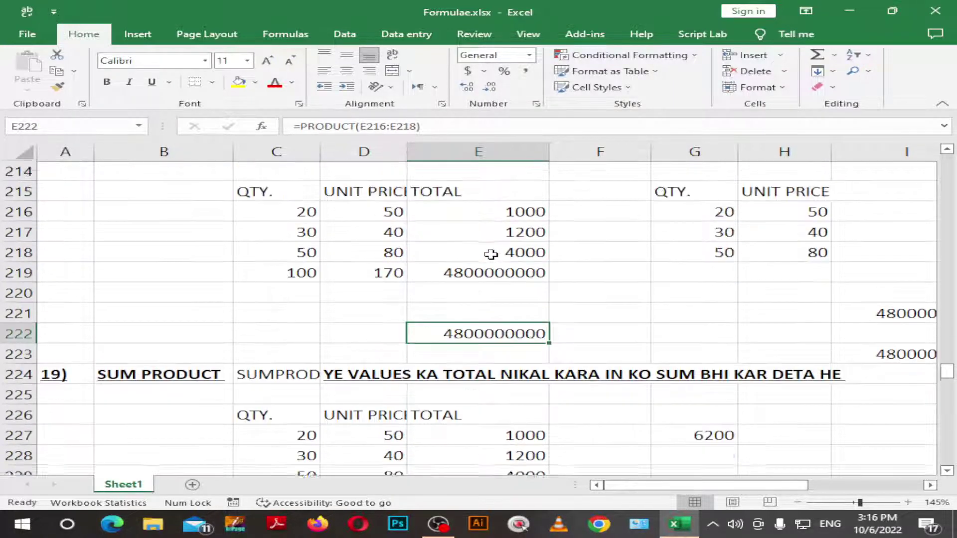
pyautogui.scroll(-1, 491, 255)
pyautogui.scroll(-1, 487, 254)
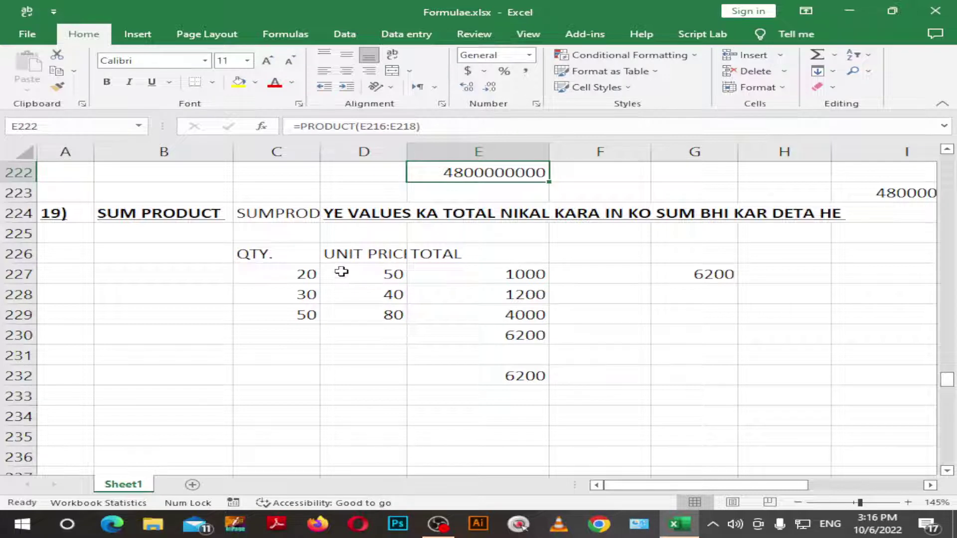
pyautogui.click(309, 282)
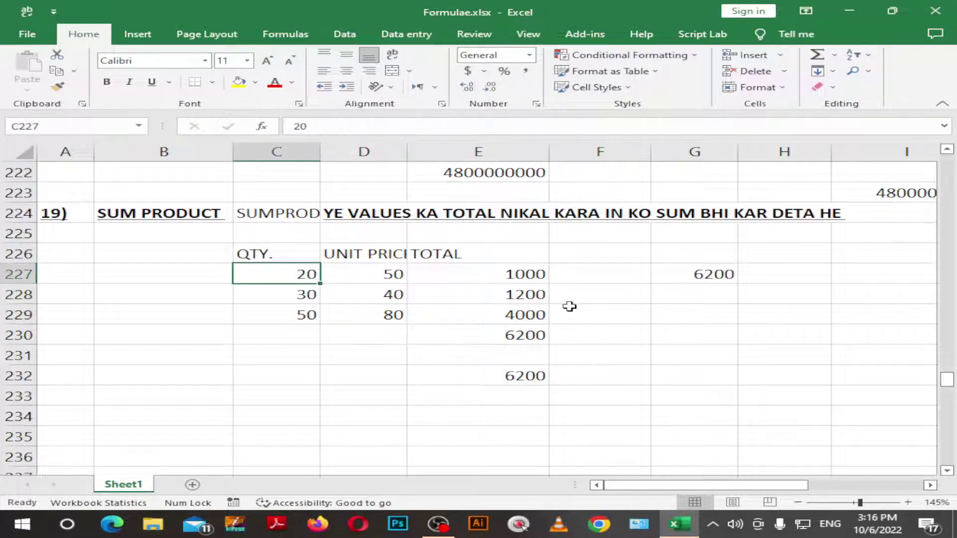
pyautogui.hotkey('shift', 'Right')
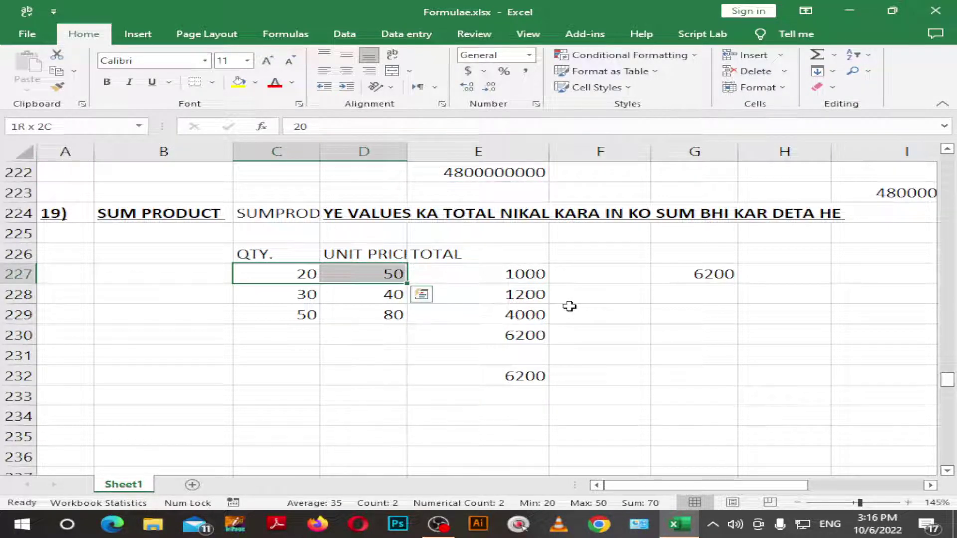
pyautogui.hotkey('shift', 'Left')
pyautogui.hotkey('shift', 'Right')
pyautogui.press('Right')
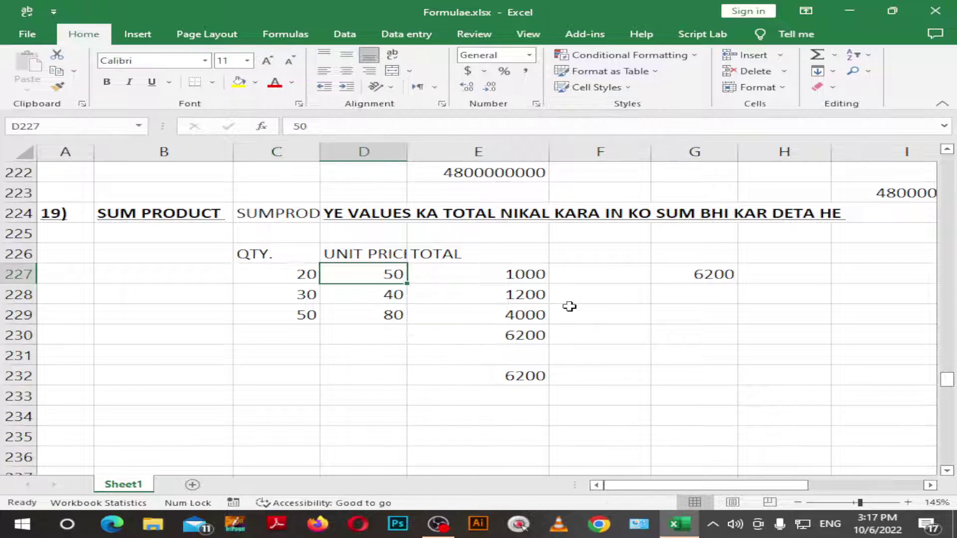
pyautogui.press('Right')
pyautogui.press('Down')
pyautogui.press('Left')
pyautogui.press('Left')
pyautogui.hotkey('shift', 'Right')
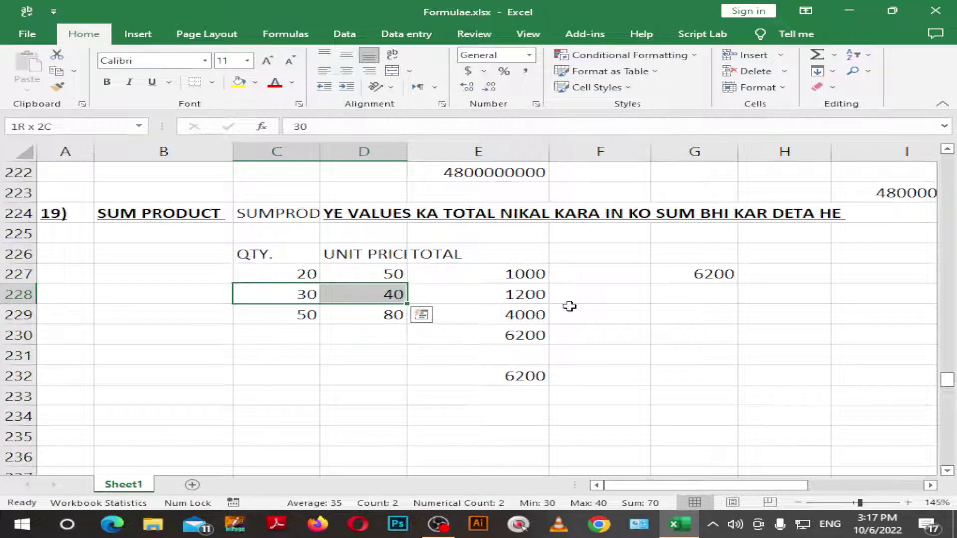
pyautogui.press('Right')
pyautogui.press('Right')
pyautogui.press('Down')
pyautogui.press('Left')
pyautogui.hotkey('shift', 'Left')
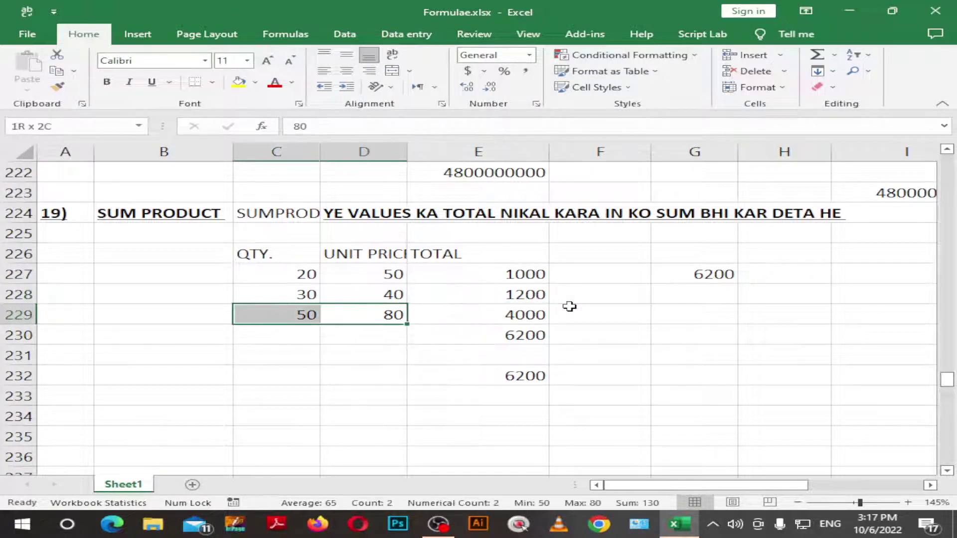
pyautogui.press('Left')
pyautogui.press('Right')
pyautogui.hotkey('shift', 'Right')
pyautogui.press('Up')
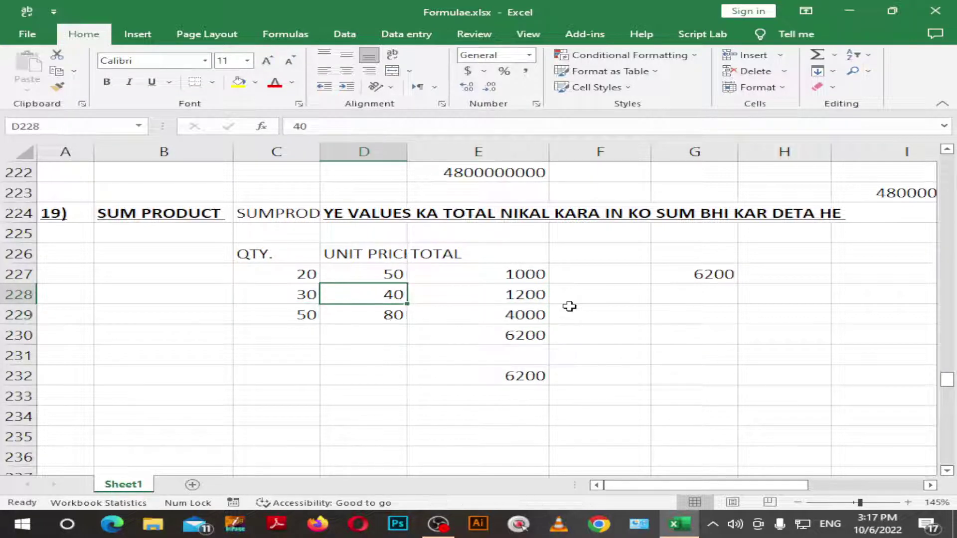
pyautogui.press('Up')
pyautogui.press('Left')
pyautogui.press('Right')
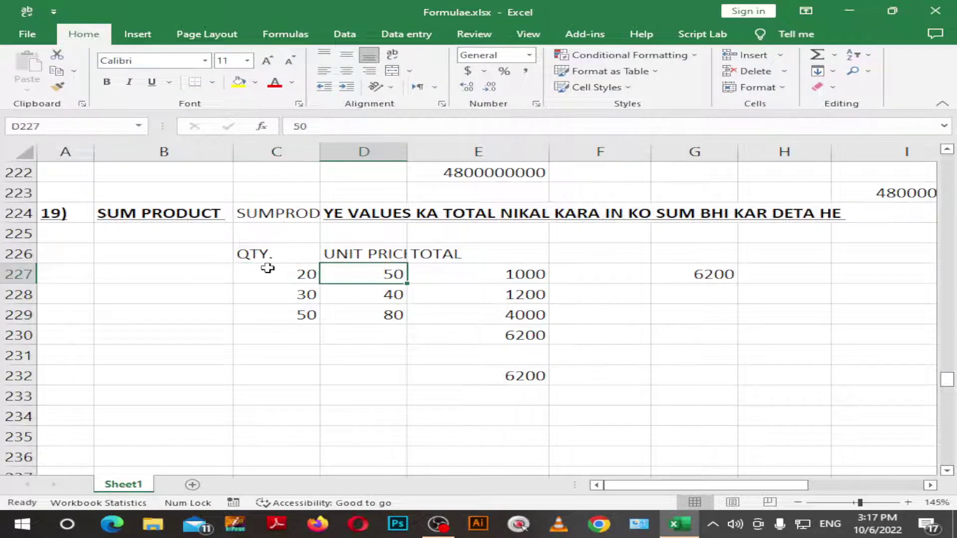
pyautogui.press('Left')
pyautogui.press('Right')
pyautogui.press('Right')
pyautogui.press('Down')
pyautogui.press('Left')
pyautogui.press('Left')
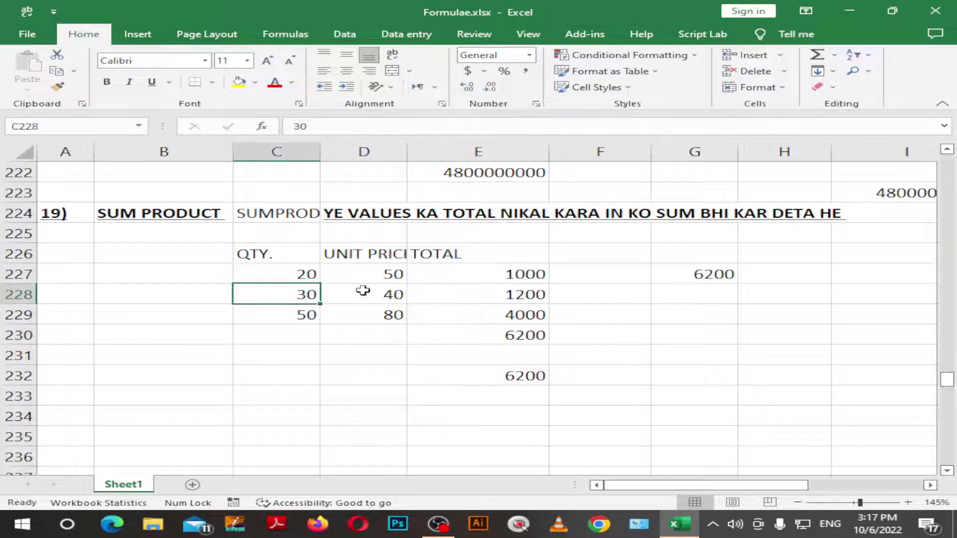
pyautogui.click(363, 291)
pyautogui.click(455, 289)
pyautogui.click(384, 319)
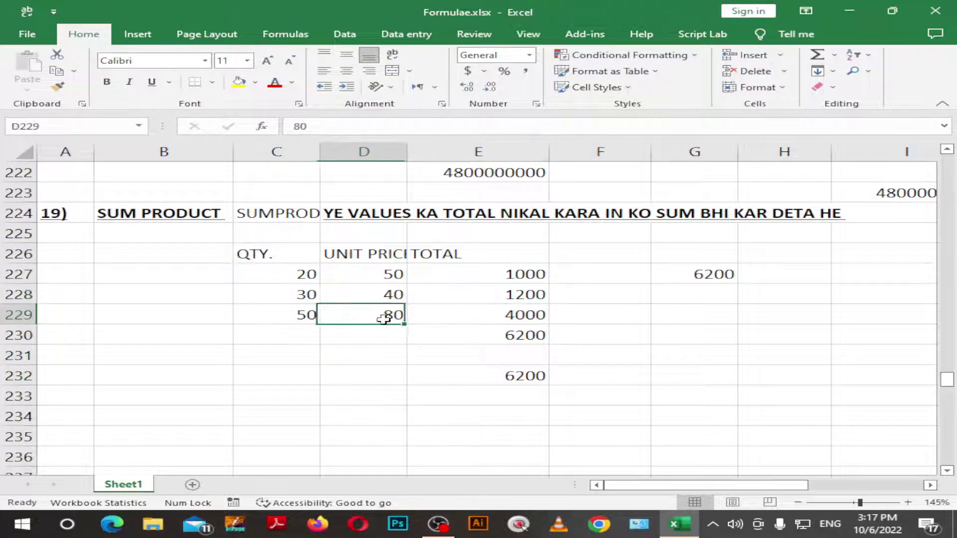
pyautogui.click(494, 316)
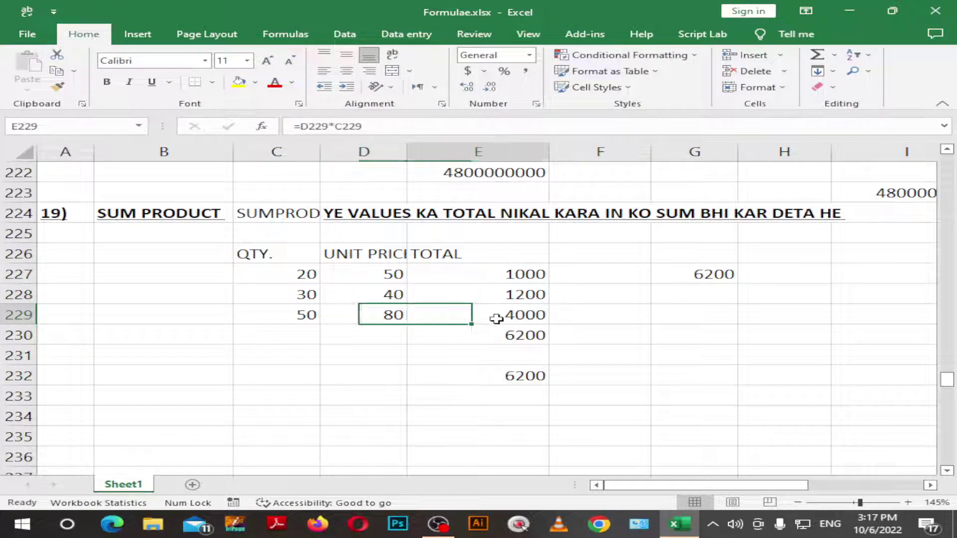
pyautogui.click(528, 337)
# Step: Start reworking E232's SUMPRODUCT ranges, then abandon that first attempt
pyautogui.click(523, 376)
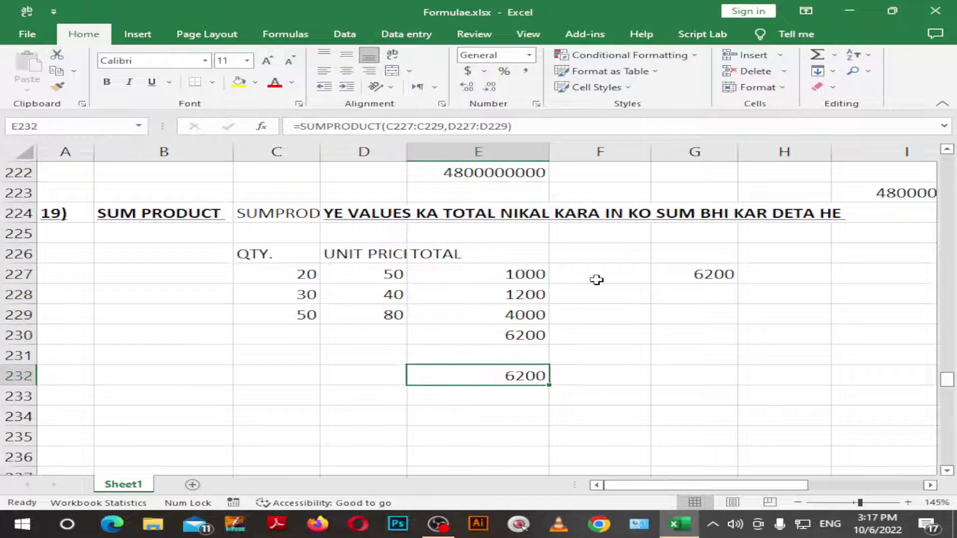
pyautogui.press('F2')
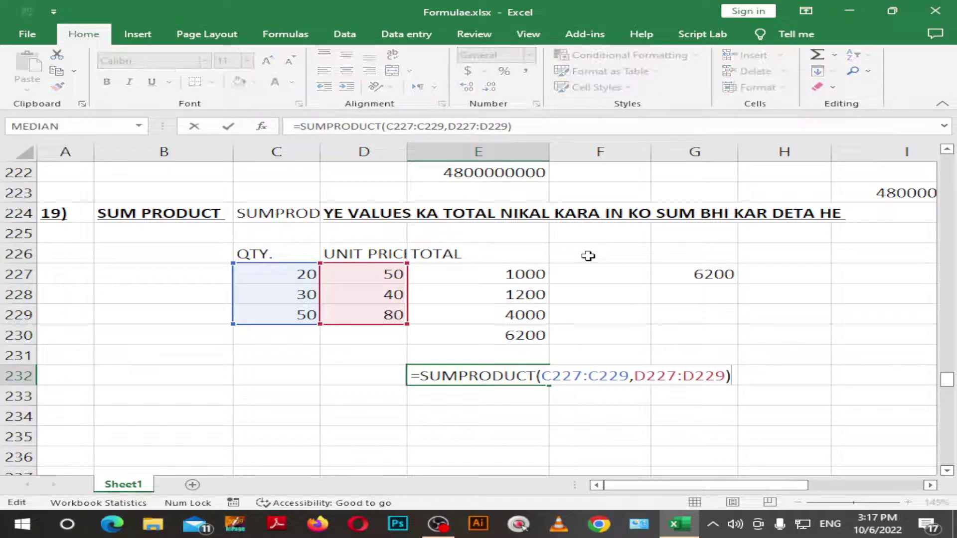
pyautogui.press('BackSpace')
pyautogui.press('BackSpace')
pyautogui.press('BackSpace')
pyautogui.press('BackSpace')
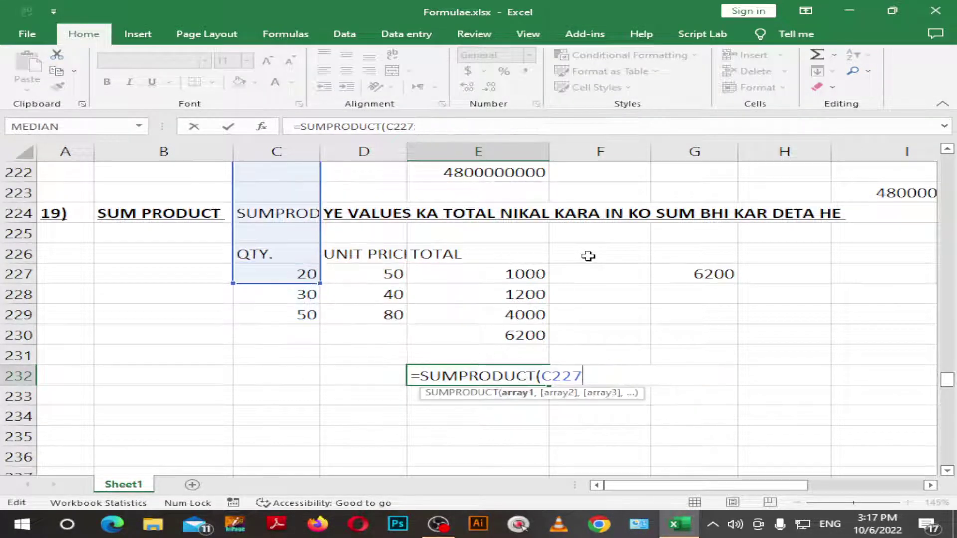
pyautogui.press('BackSpace')
pyautogui.press('BackSpace')
pyautogui.press('BackSpace')
pyautogui.press('BackSpace')
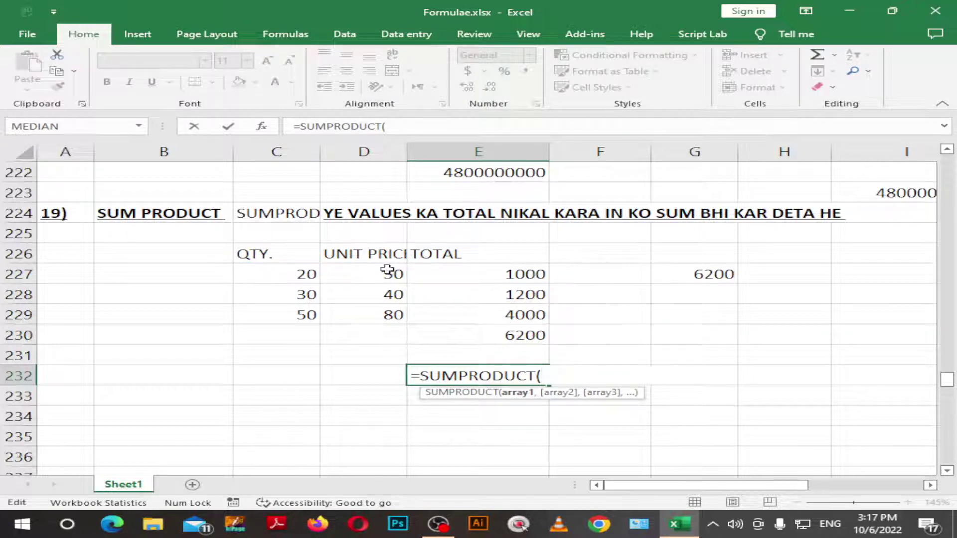
pyautogui.click(261, 275)
pyautogui.hotkey('shift', 'Right')
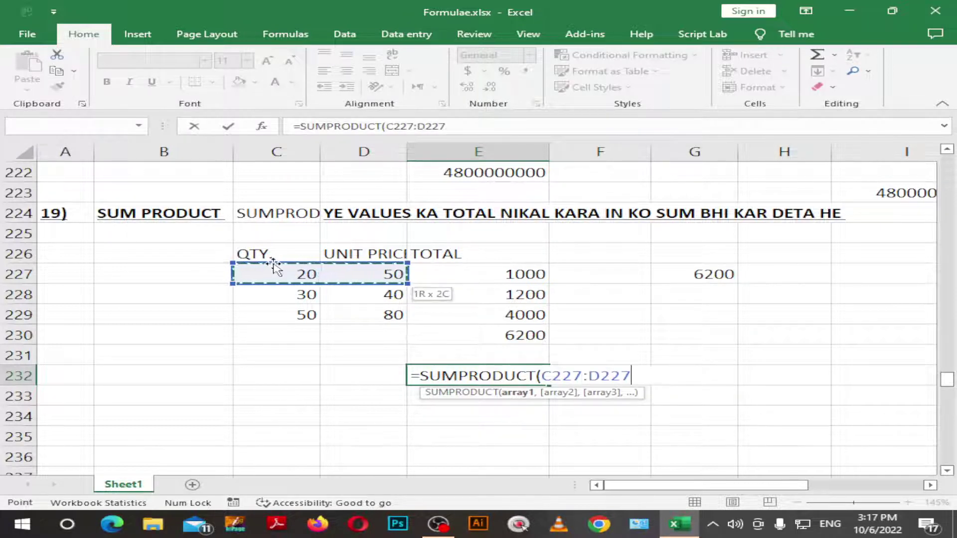
pyautogui.press('BackSpace')
pyautogui.write('=')
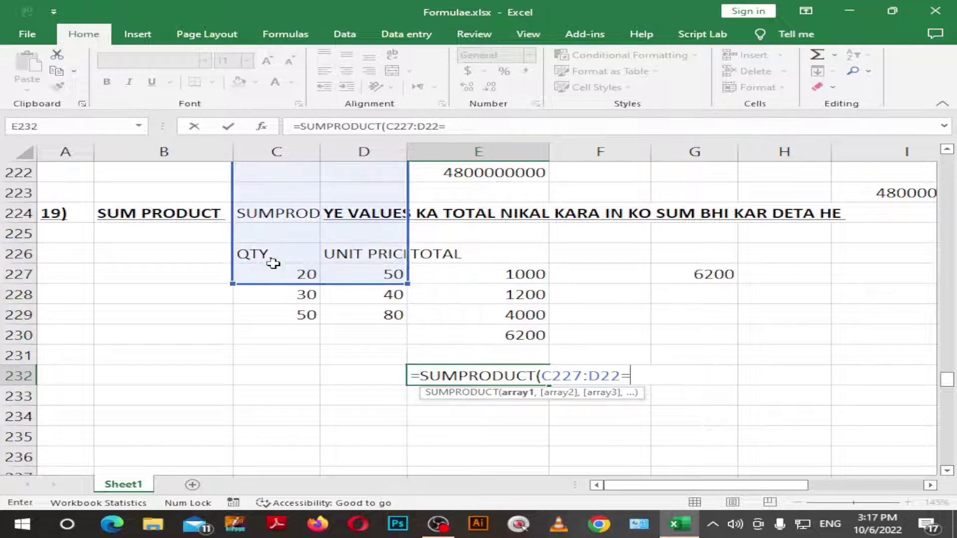
pyautogui.press('BackSpace')
pyautogui.press('BackSpace')
pyautogui.press('BackSpace')
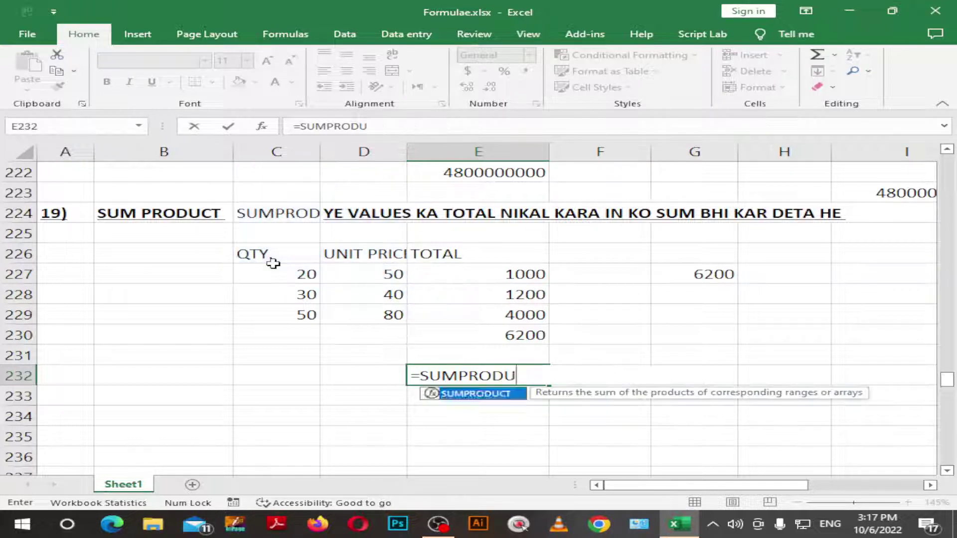
pyautogui.press('BackSpace')
pyautogui.press('BackSpace')
pyautogui.press('BackSpace')
pyautogui.press('Escape')
# Step: Rewrite E232 as =SUMPRODUCT(C227:D229,E227:E229)
pyautogui.click(456, 433)
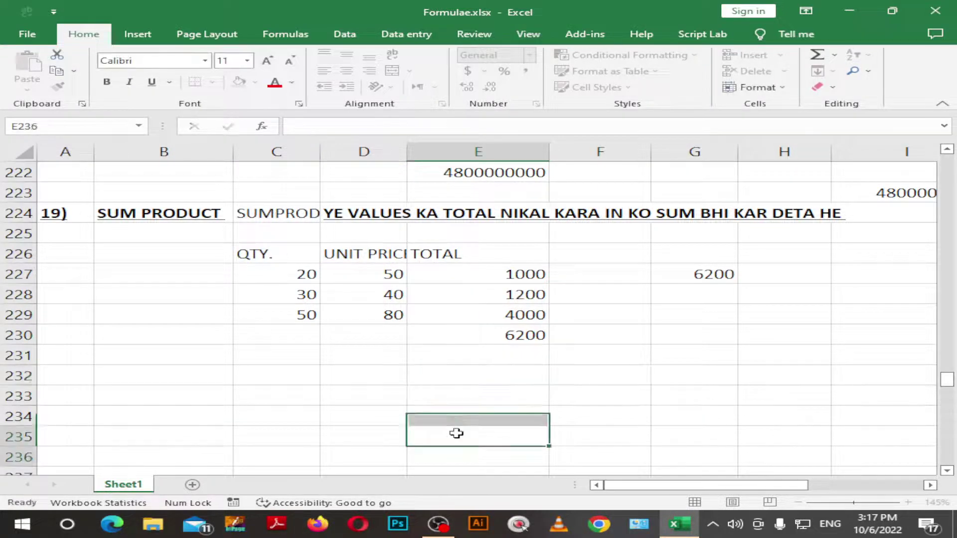
pyautogui.click(469, 377)
pyautogui.doubleClick(488, 378)
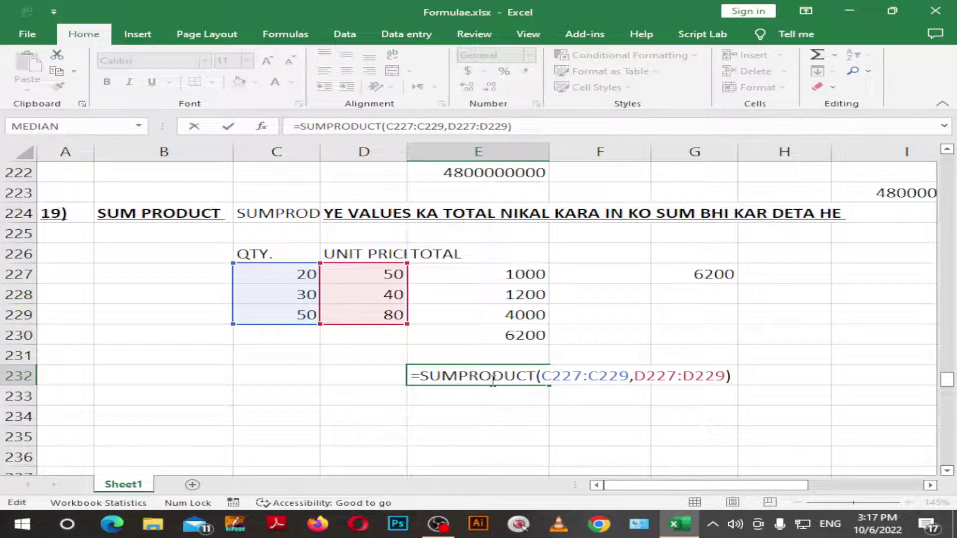
pyautogui.press('BackSpace')
pyautogui.press('BackSpace')
pyautogui.press('BackSpace')
pyautogui.press('BackSpace')
pyautogui.press('BackSpace')
pyautogui.press('BackSpace')
pyautogui.press('BackSpace')
pyautogui.press('BackSpace')
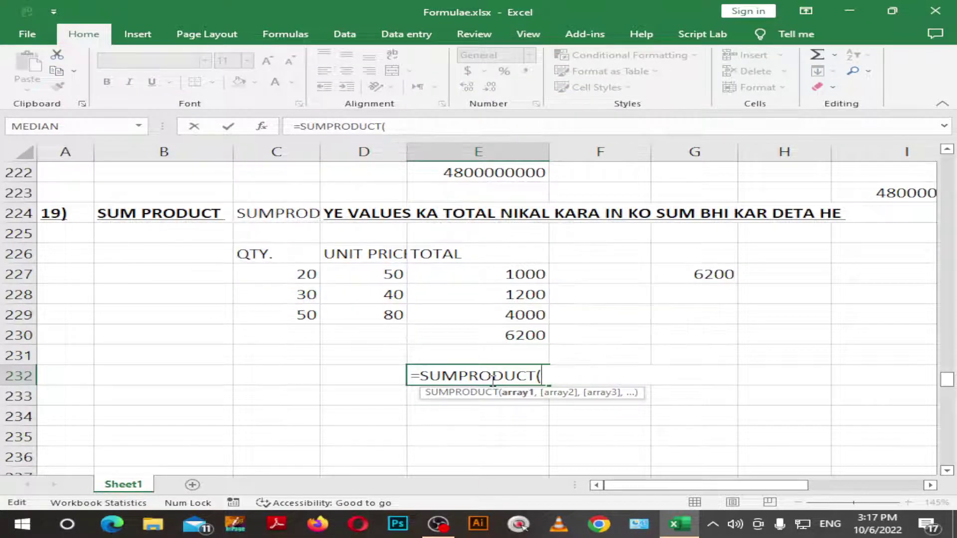
pyautogui.click(275, 274)
pyautogui.hotkey('shift', 'Right')
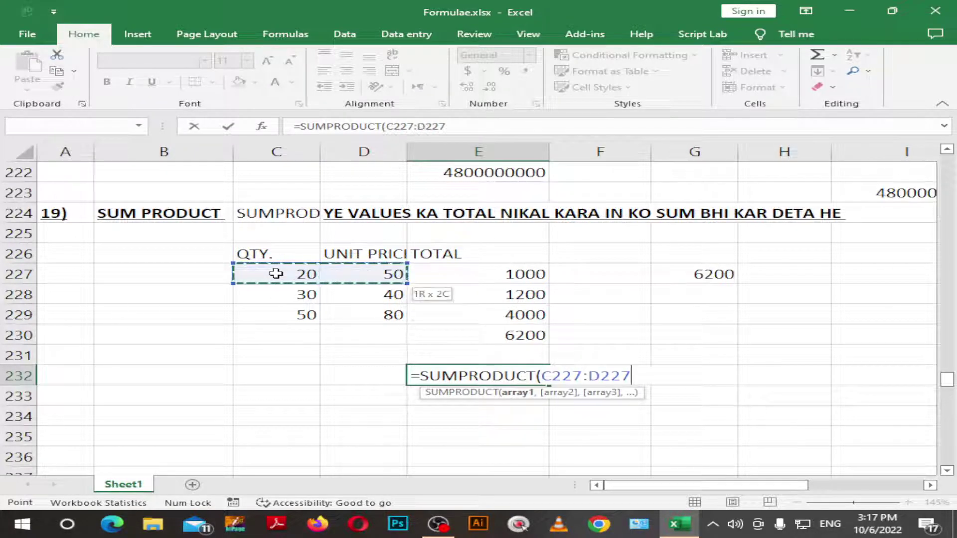
pyautogui.hotkey('shift', 'Down')
pyautogui.hotkey('shift', 'Down')
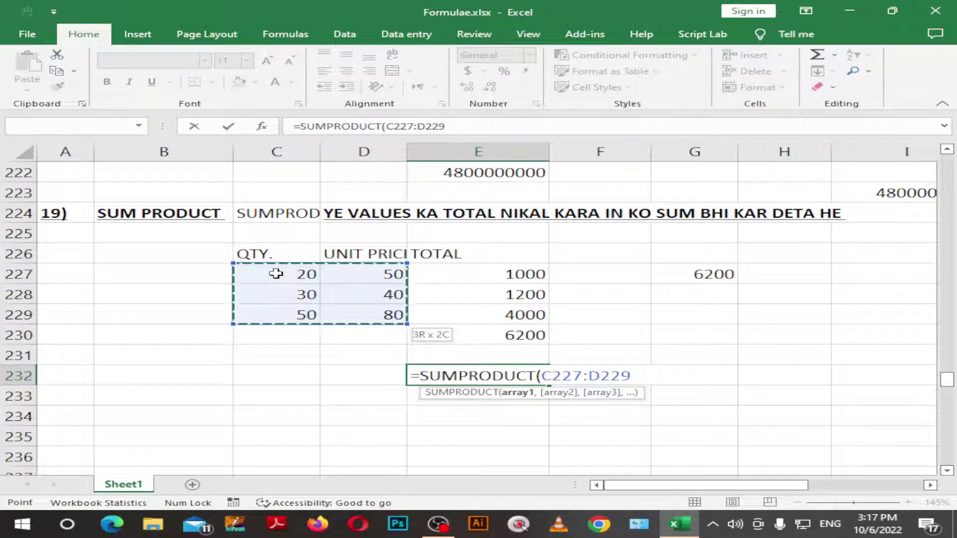
pyautogui.write(',')
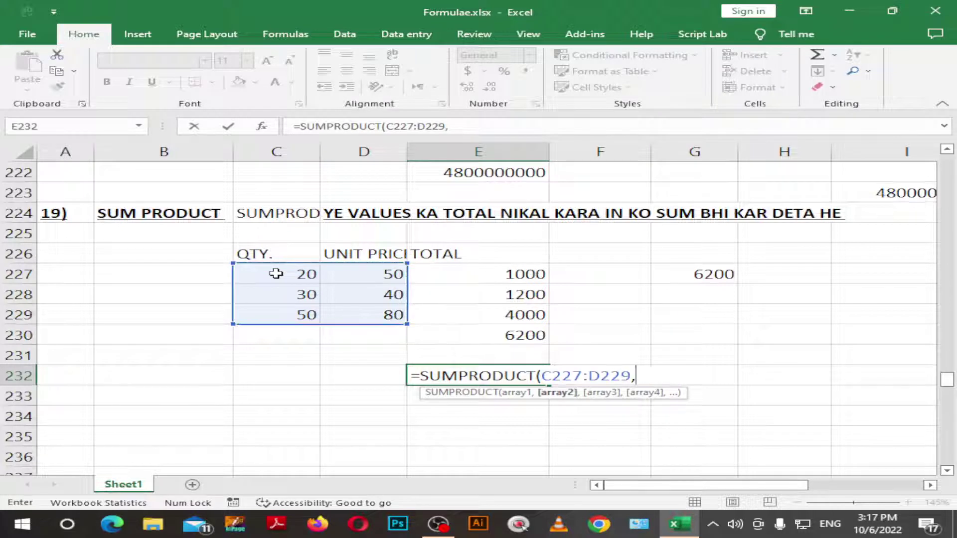
pyautogui.click(515, 274)
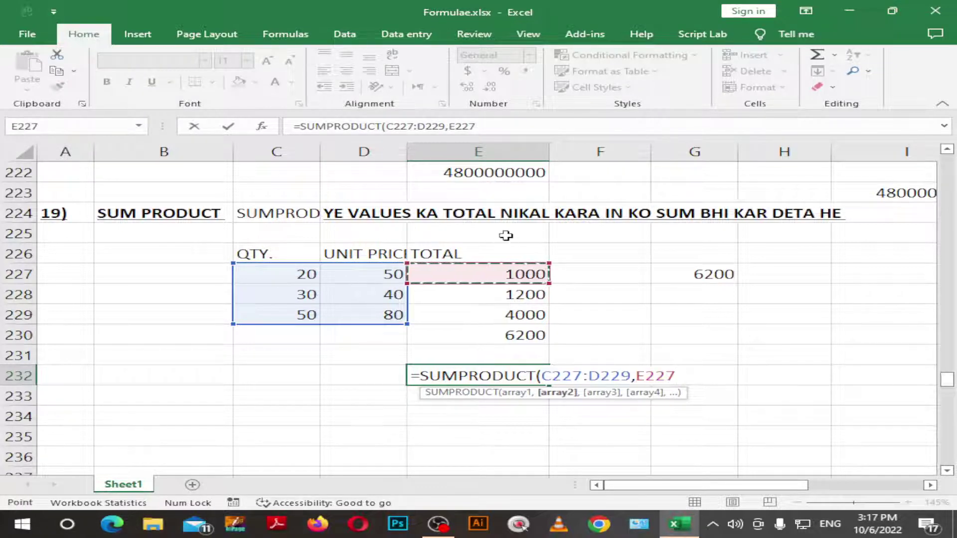
pyautogui.hotkey('shift', 'Down')
pyautogui.hotkey('shift', 'Down')
pyautogui.write(')')
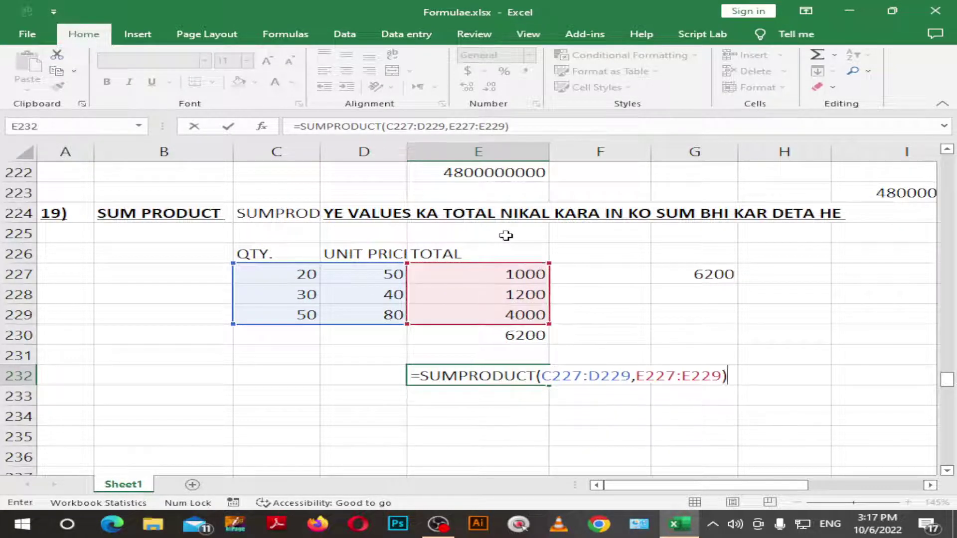
pyautogui.press('Return')
# Step: Review E232's rewritten formula, which returns #VALUE!
pyautogui.press('Up')
pyautogui.press('F2')
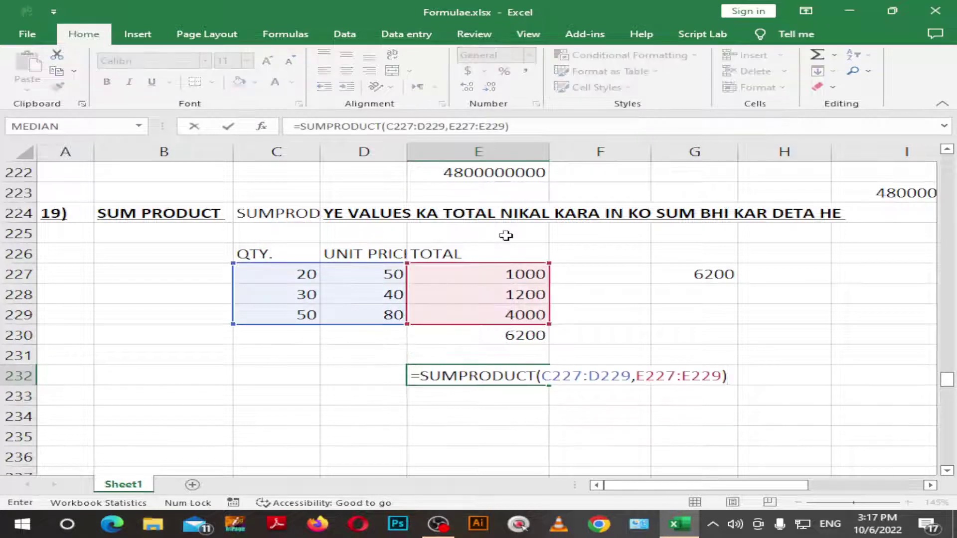
pyautogui.press('Escape')
pyautogui.press('Left')
pyautogui.press('Up')
pyautogui.press('Right')
pyautogui.press('Down')
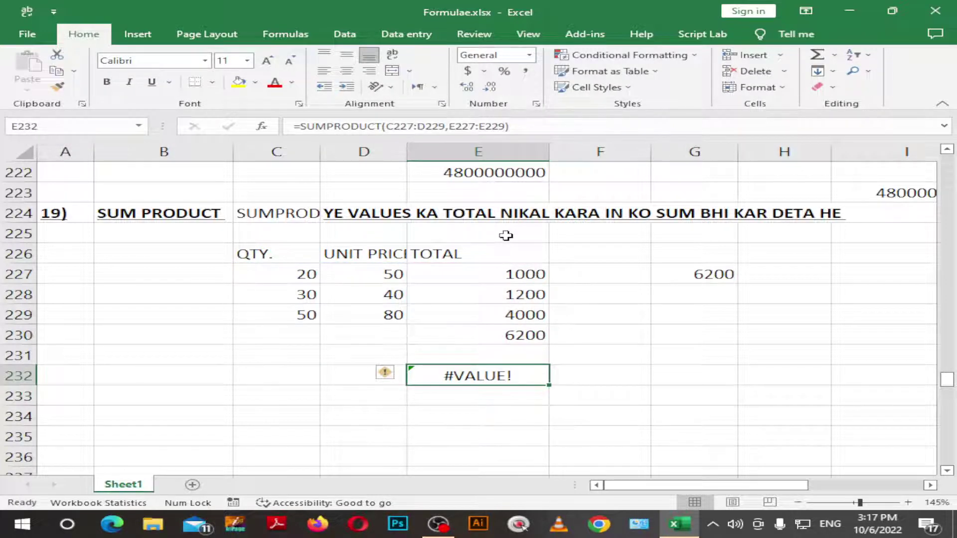
pyautogui.press('F2')
pyautogui.press('Escape')
# Step: Undo back to the 6200 SUMPRODUCT, then erase its formula so E232 is blank
pyautogui.hotkey('ctrl', 'z')
pyautogui.press('F2')
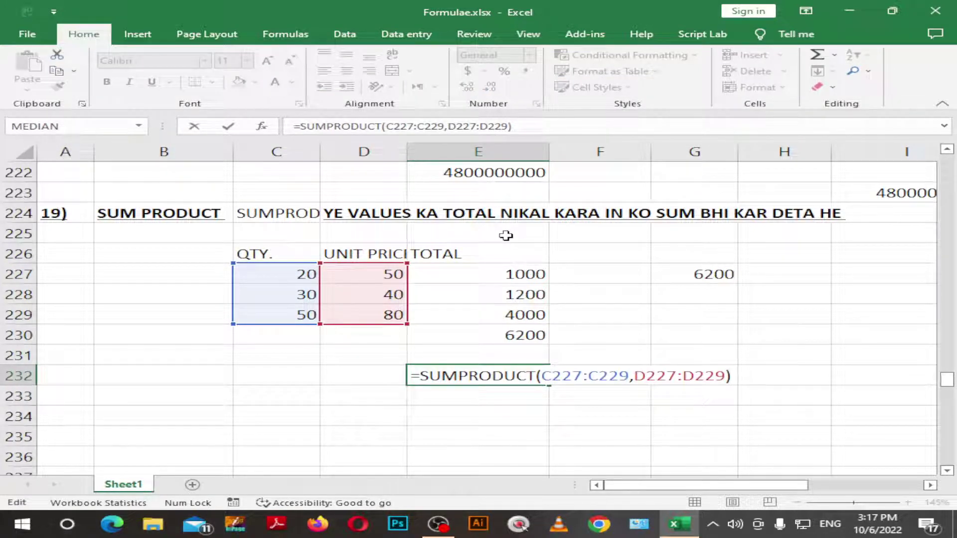
pyautogui.press('Left')
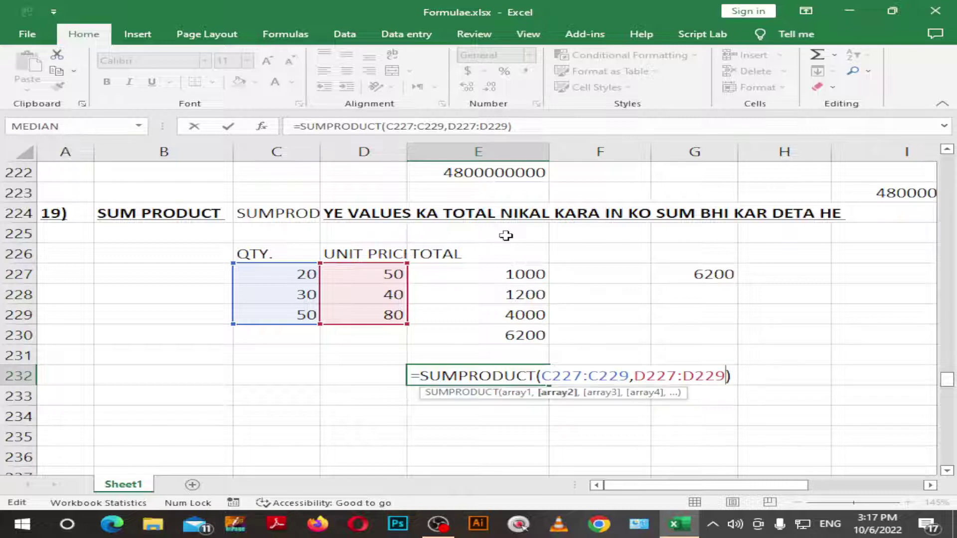
pyautogui.press('Delete')
pyautogui.press('BackSpace')
pyautogui.press('BackSpace')
pyautogui.press('BackSpace')
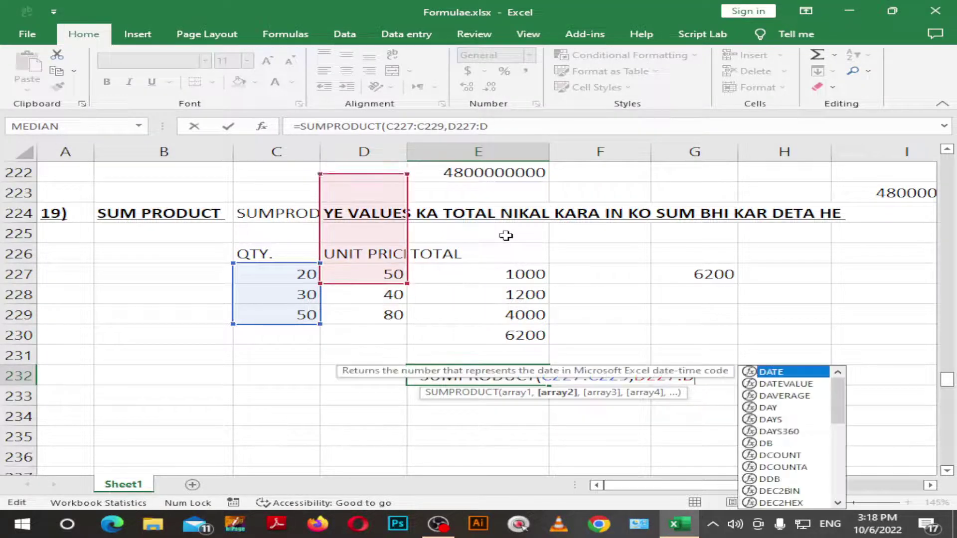
pyautogui.press('BackSpace')
pyautogui.press('BackSpace')
pyautogui.press('BackSpace')
pyautogui.write('27:D229)')
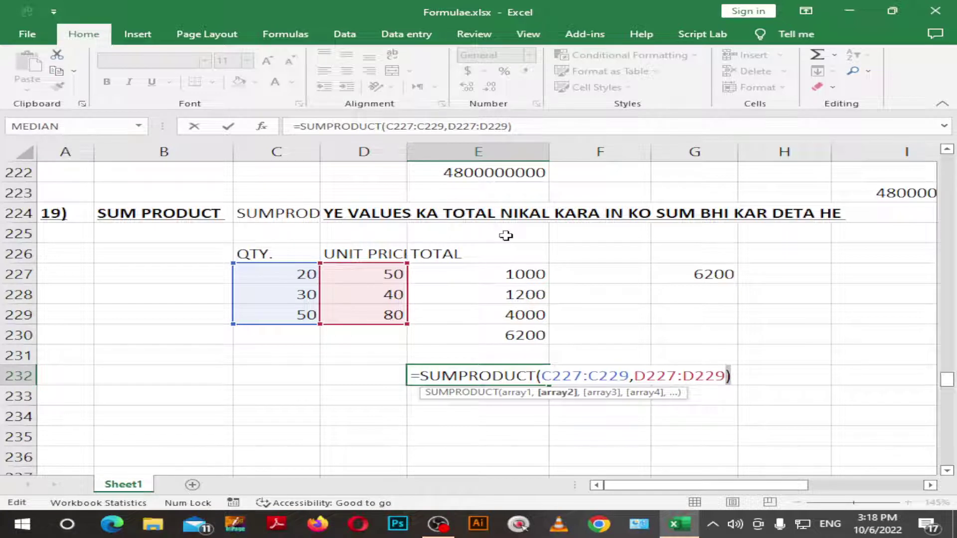
pyautogui.press('BackSpace')
pyautogui.press('BackSpace')
pyautogui.press('BackSpace')
pyautogui.press('BackSpace')
pyautogui.press('BackSpace')
pyautogui.press('BackSpace')
pyautogui.press('BackSpace')
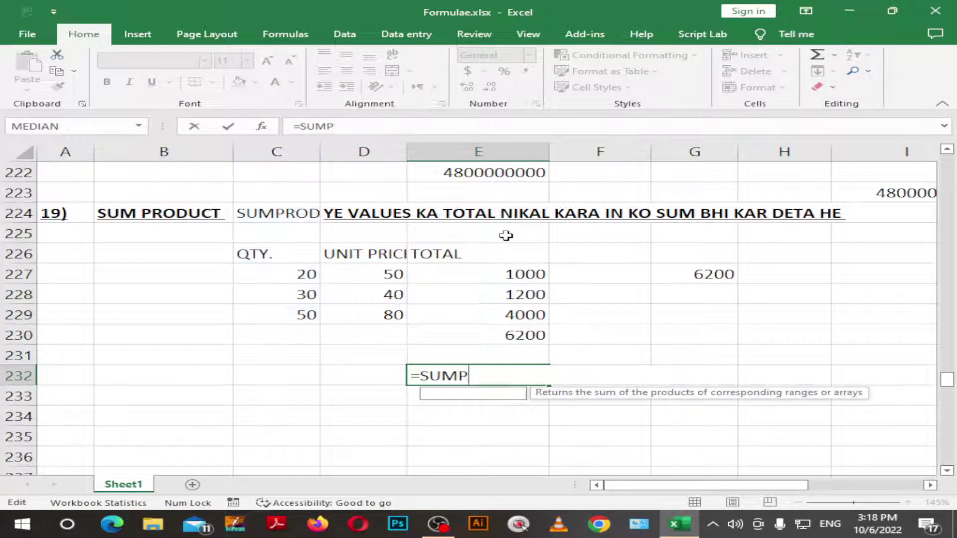
pyautogui.press('BackSpace')
pyautogui.press('BackSpace')
pyautogui.press('BackSpace')
pyautogui.press('Escape')
pyautogui.moveTo(524, 275); pyautogui.dragTo(527, 294)
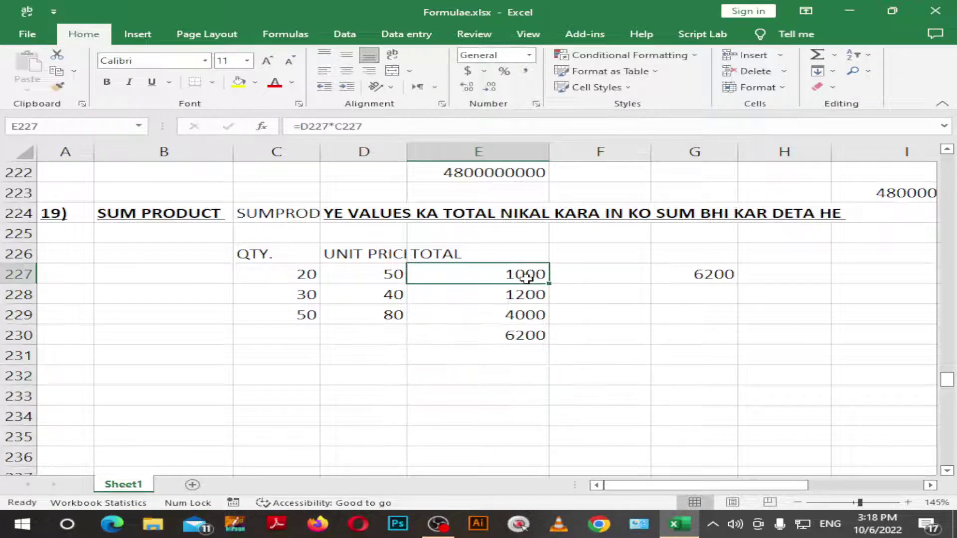
pyautogui.hotkey('shift', 'Down')
pyautogui.hotkey('shift', 'Down')
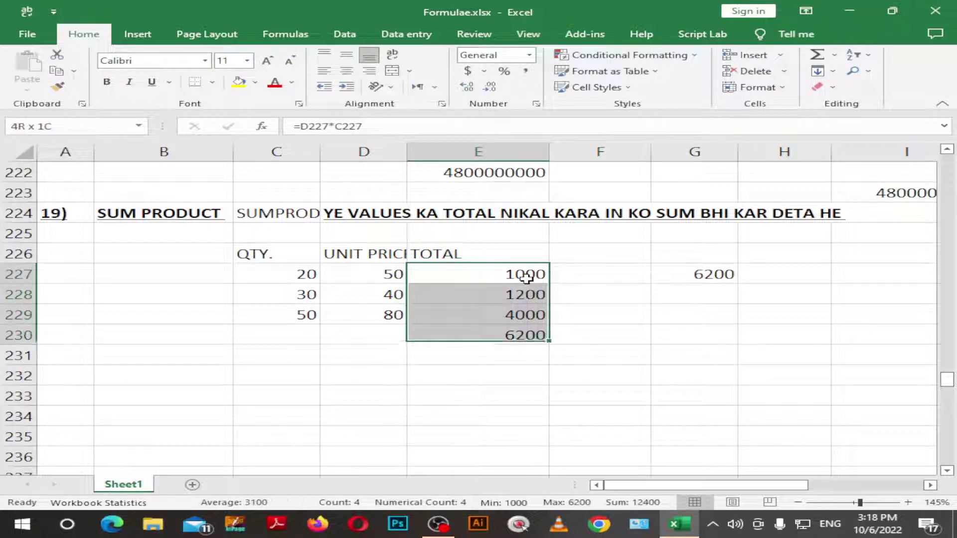
pyautogui.press('Delete')
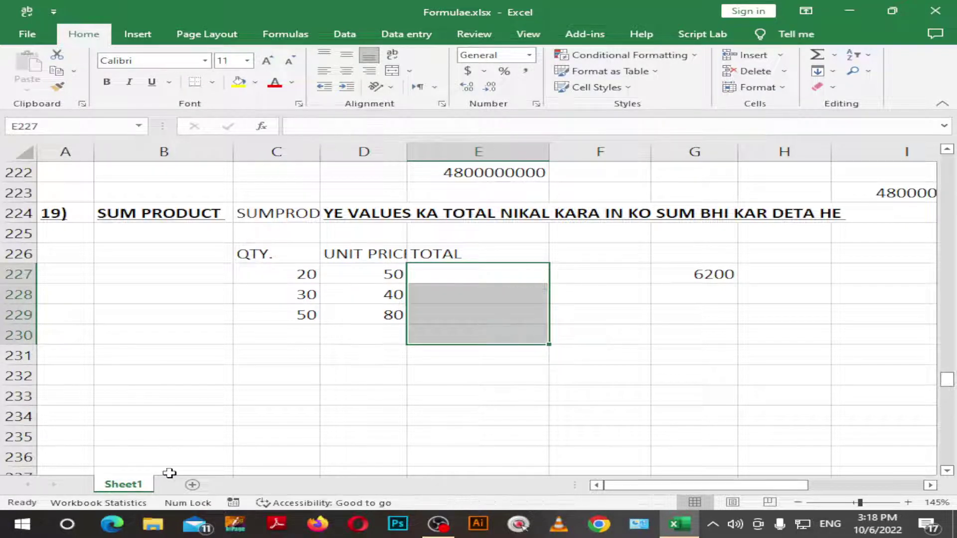
pyautogui.click(314, 358)
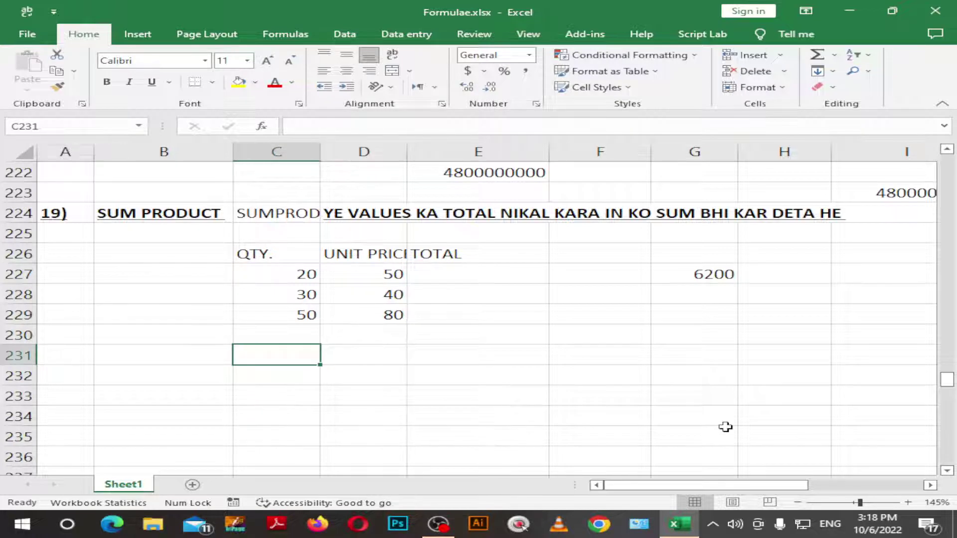
pyautogui.press('Right')
pyautogui.press('Up')
pyautogui.press('Up')
pyautogui.press('Up')
pyautogui.press('Up')
pyautogui.press('Left')
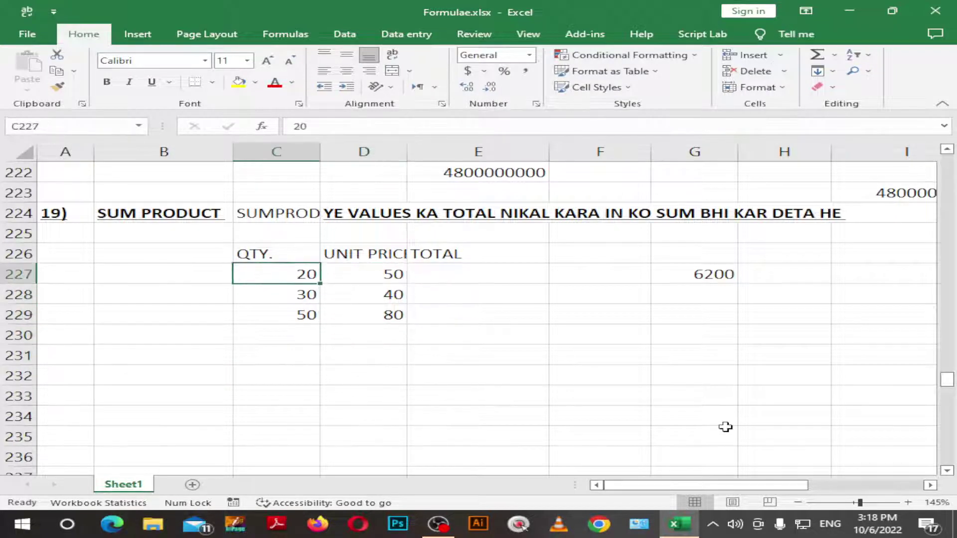
pyautogui.hotkey('shift', 'Right')
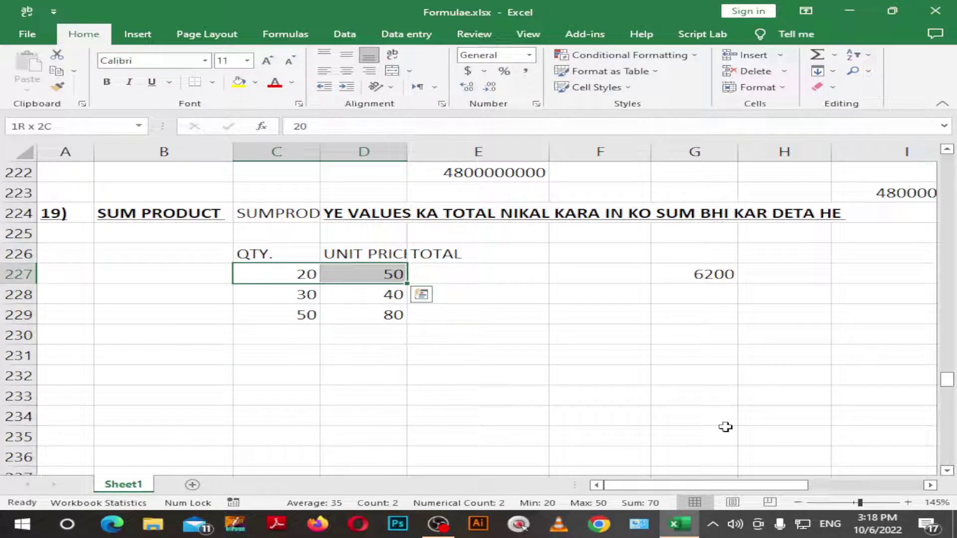
pyautogui.press('Left')
pyautogui.hotkey('shift', 'Right')
pyautogui.press('Left')
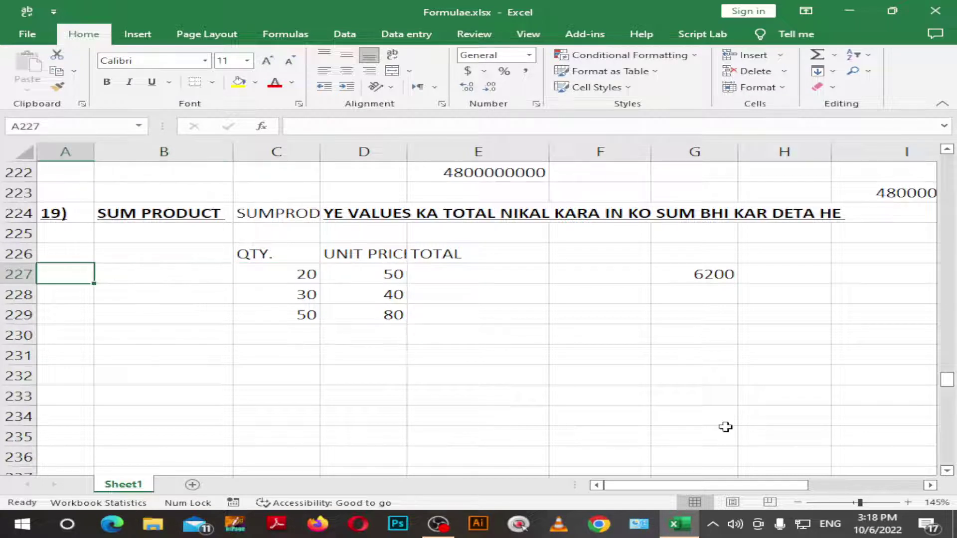
pyautogui.press('Right')
pyautogui.press('Right')
pyautogui.hotkey('shift', 'Right')
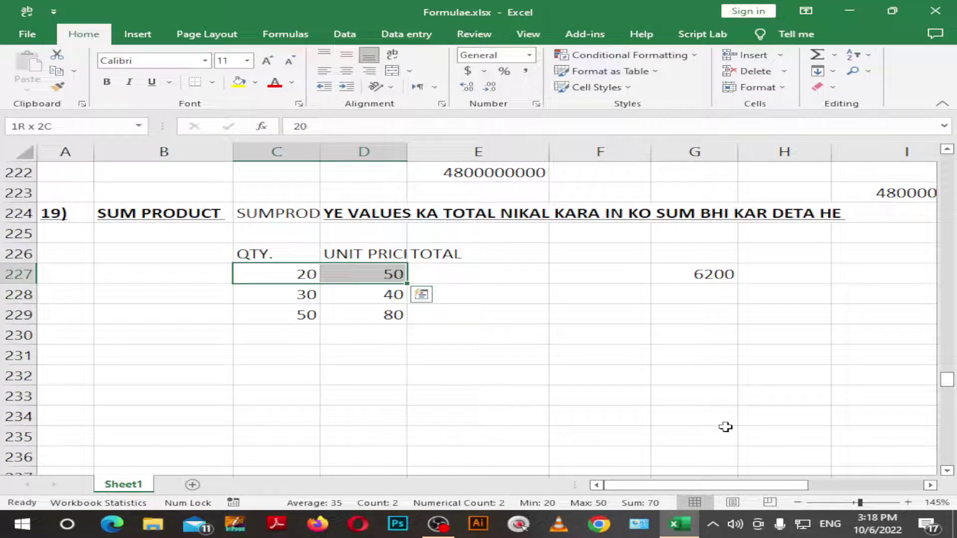
pyautogui.press('Right')
pyautogui.press('Down')
pyautogui.press('Left')
pyautogui.hotkey('shift', 'Right')
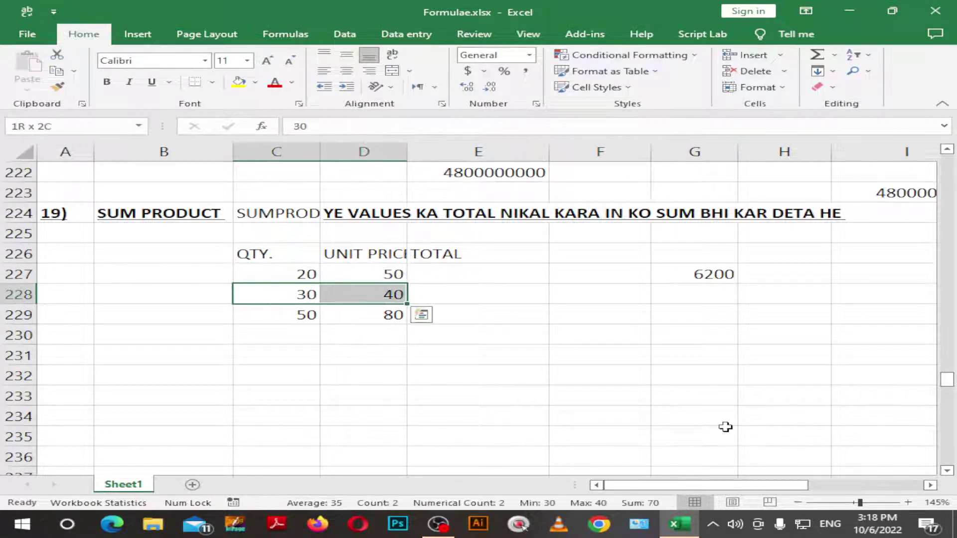
pyautogui.press('Down')
pyautogui.press('Left')
pyautogui.hotkey('shift', 'Right')
pyautogui.press('Left')
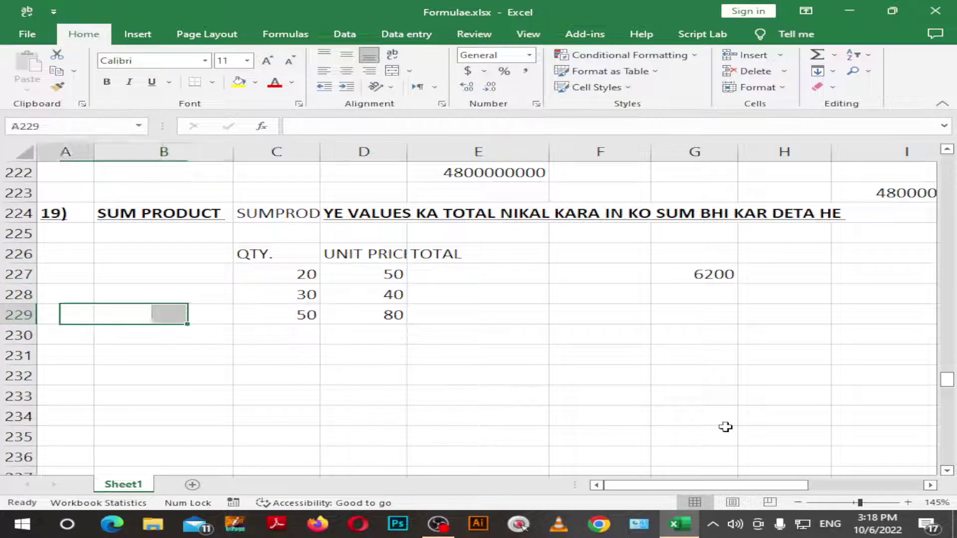
pyautogui.press('Right')
pyautogui.press('Right')
pyautogui.hotkey('shift', 'Right')
pyautogui.press('Right')
pyautogui.press('Up')
pyautogui.press('Up')
pyautogui.press('Right')
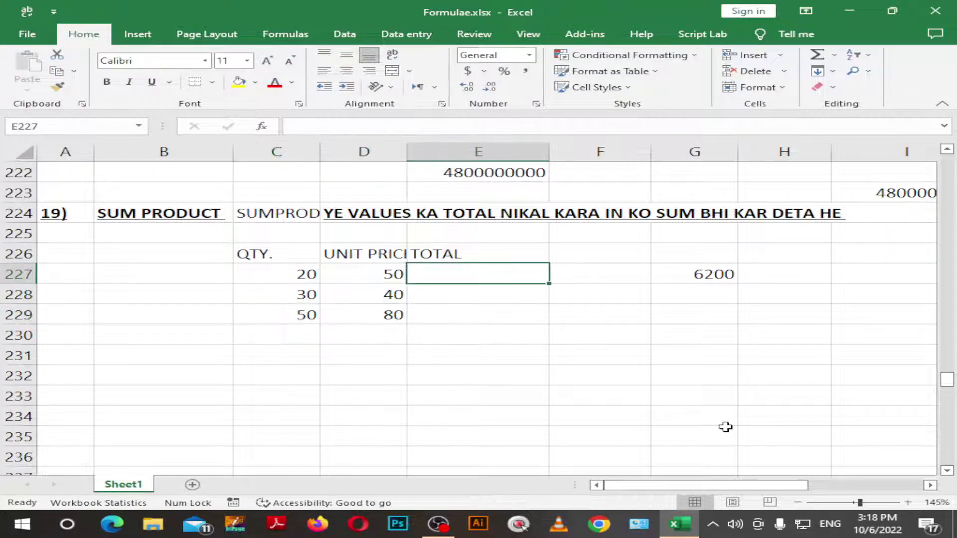
pyautogui.press('Down')
pyautogui.press('Down')
pyautogui.press('Down')
pyautogui.press('Down')
pyautogui.press('Left')
pyautogui.press('Down')
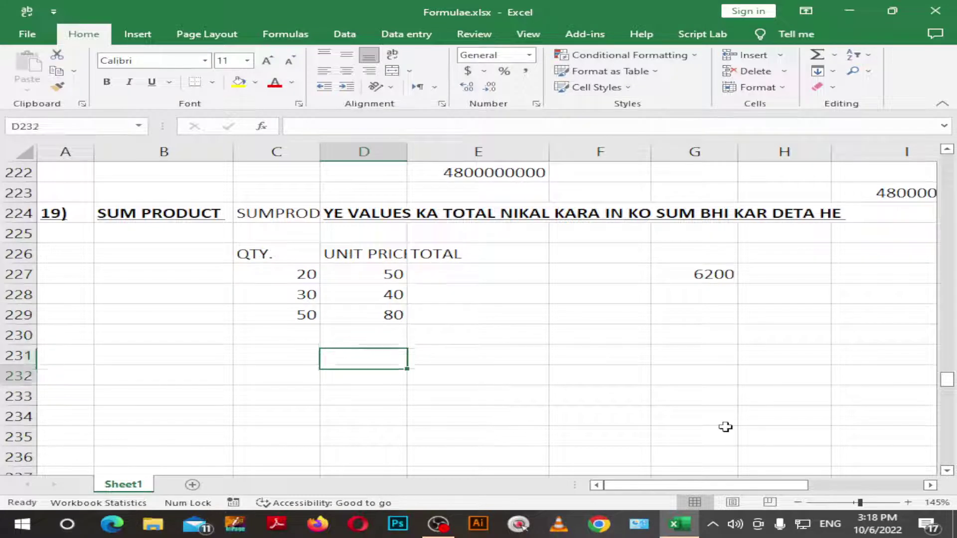
pyautogui.press('Left')
pyautogui.press('Up')
pyautogui.press('F2')
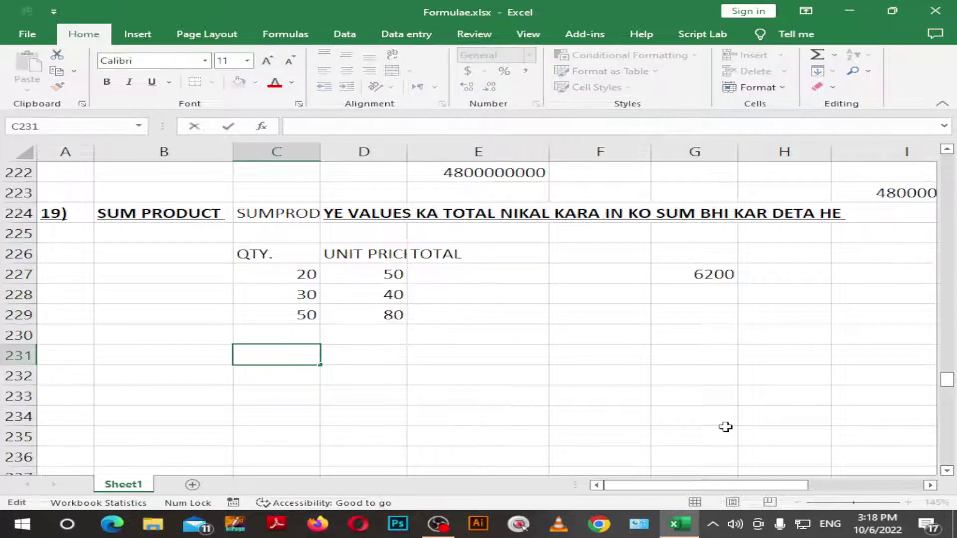
# Step: Enter =SUMPRODUCT(C227:C229,D227:D229) in C231, returning 6200
pyautogui.write('=su')
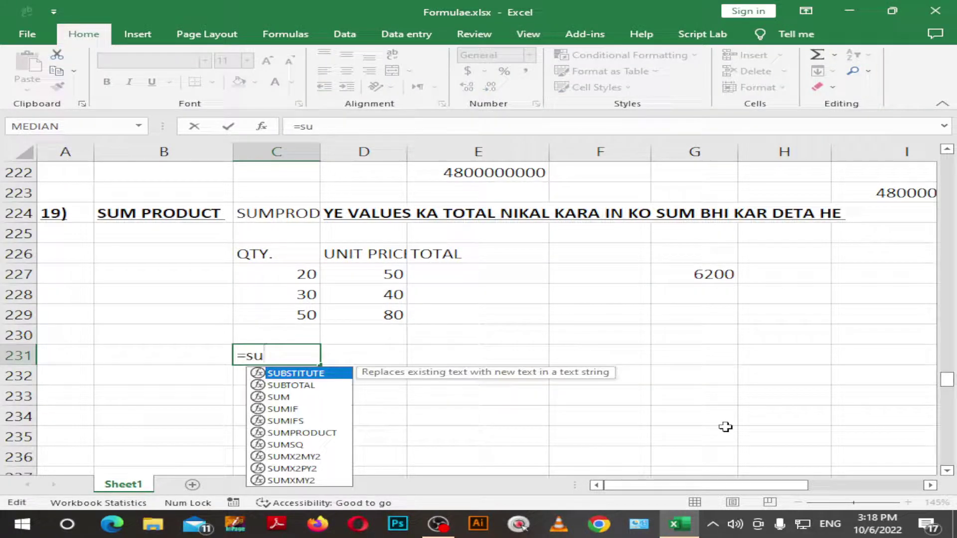
pyautogui.write('mpr')
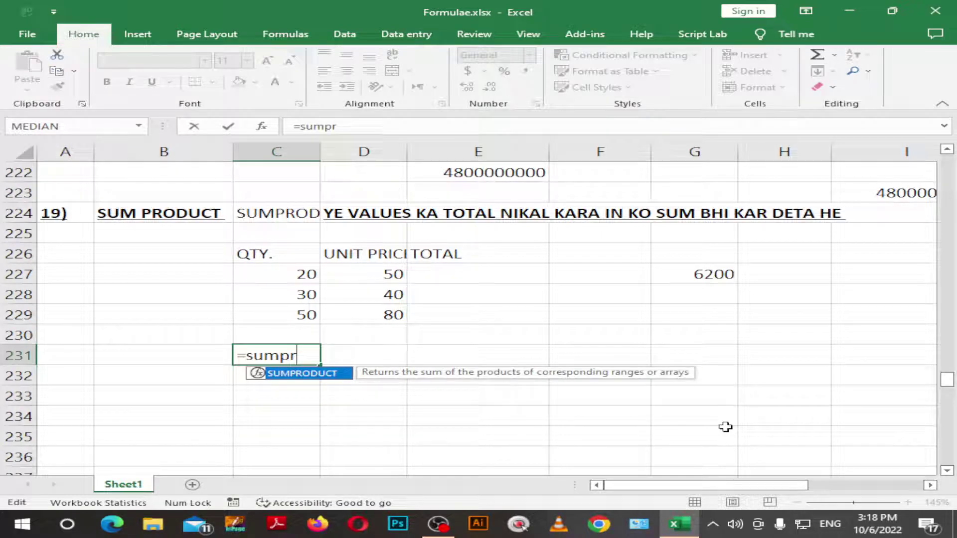
pyautogui.press('Tab')
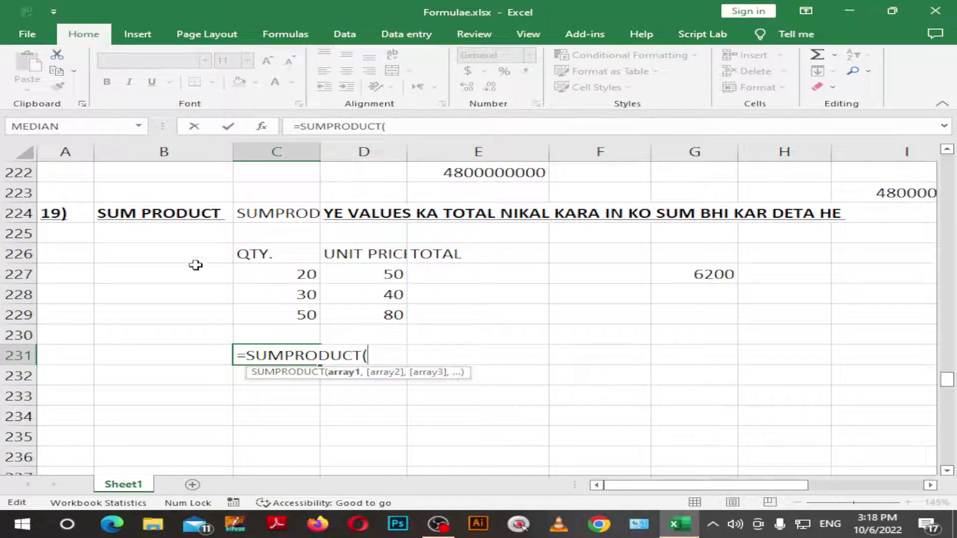
pyautogui.click(261, 276)
pyautogui.hotkey('shift', 'Down')
pyautogui.hotkey('shift', 'Down')
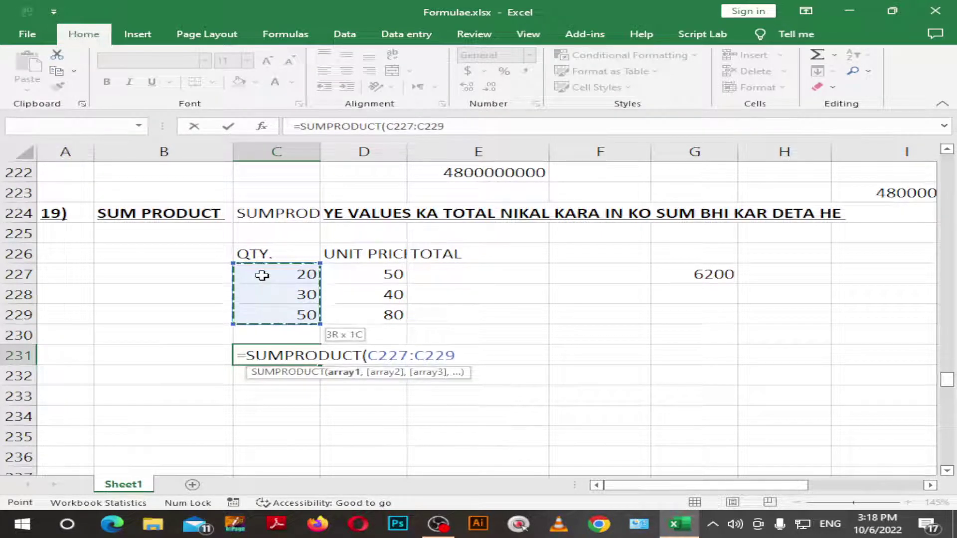
pyautogui.write(',')
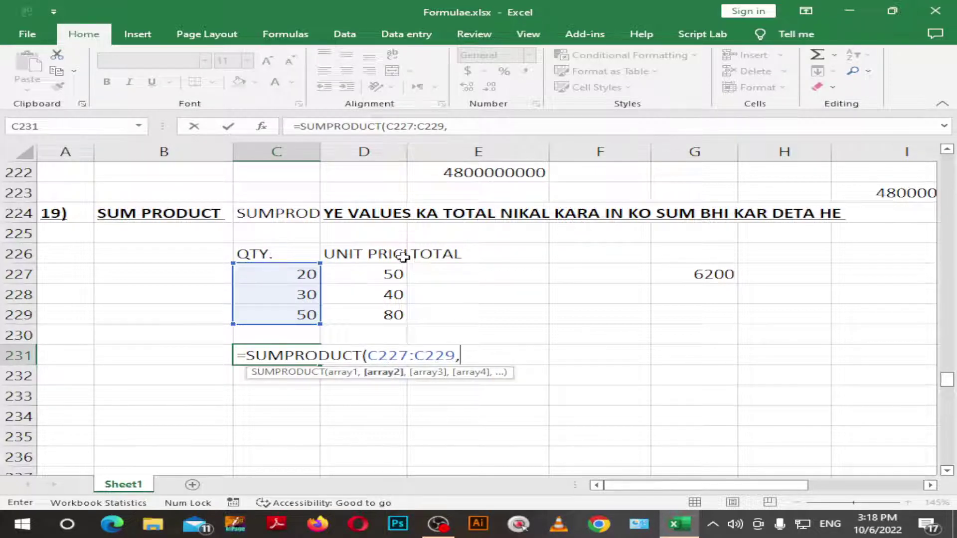
pyautogui.click(385, 270)
pyautogui.hotkey('shift', 'Down')
pyautogui.hotkey('shift', 'Down')
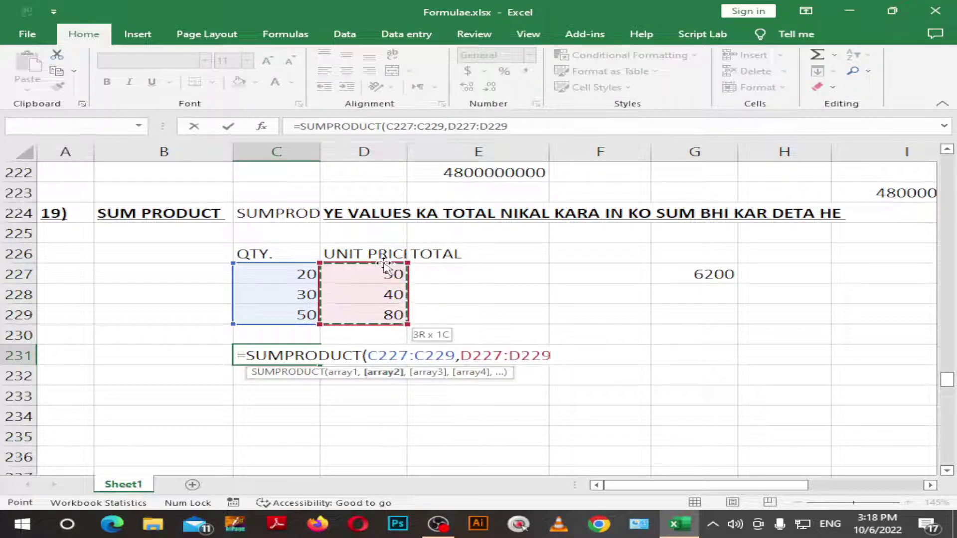
pyautogui.write(')')
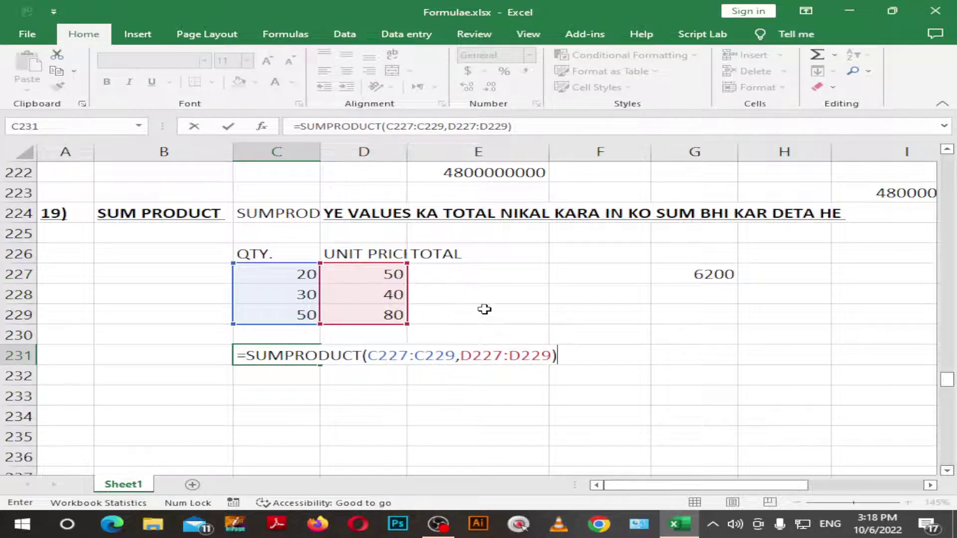
pyautogui.press('Return')
pyautogui.press('Up')
pyautogui.press('Up')
pyautogui.press('Up')
pyautogui.press('Up')
pyautogui.press('Up')
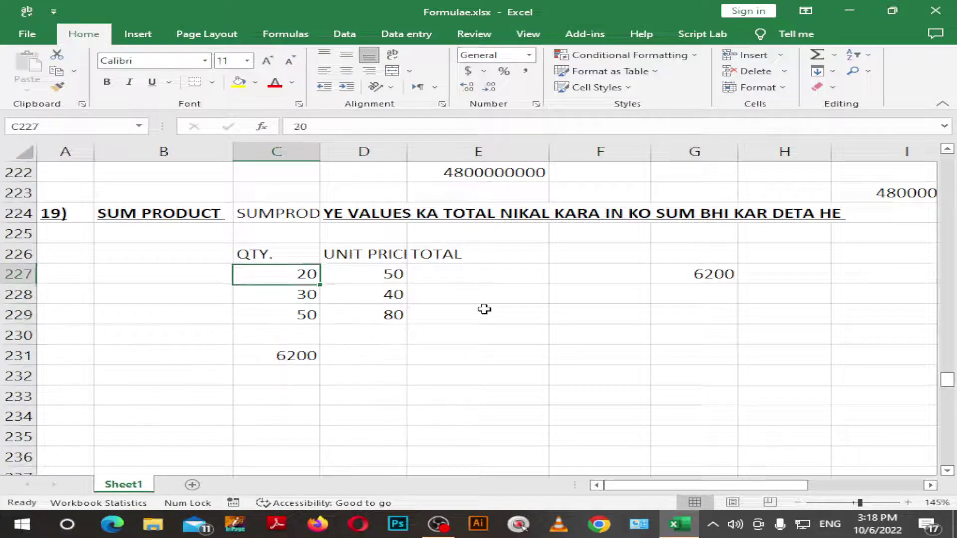
pyautogui.press('Right')
pyautogui.press('Right')
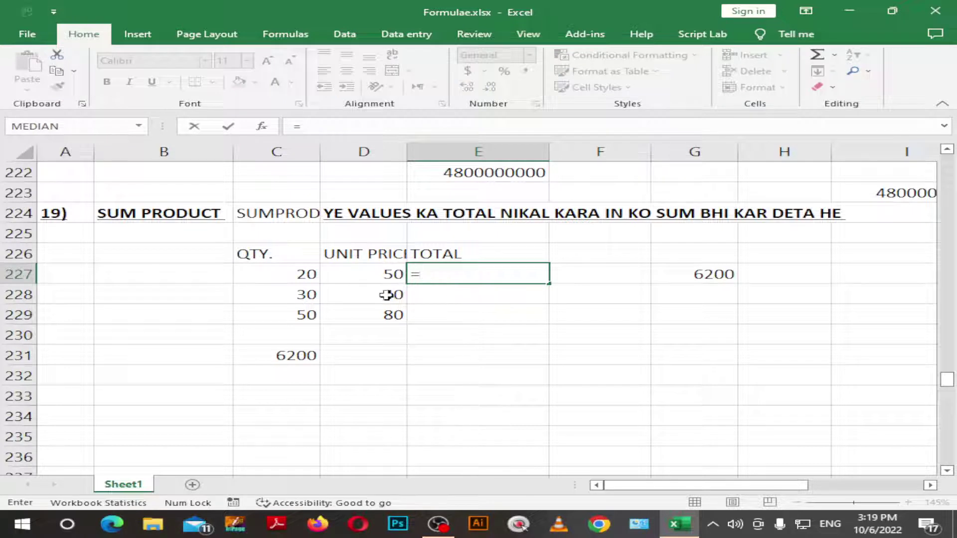
# Step: Enter =C227+D227 in E227 and fill it down to E229, giving 70, 70, 130
pyautogui.click(307, 274)
pyautogui.write('+')
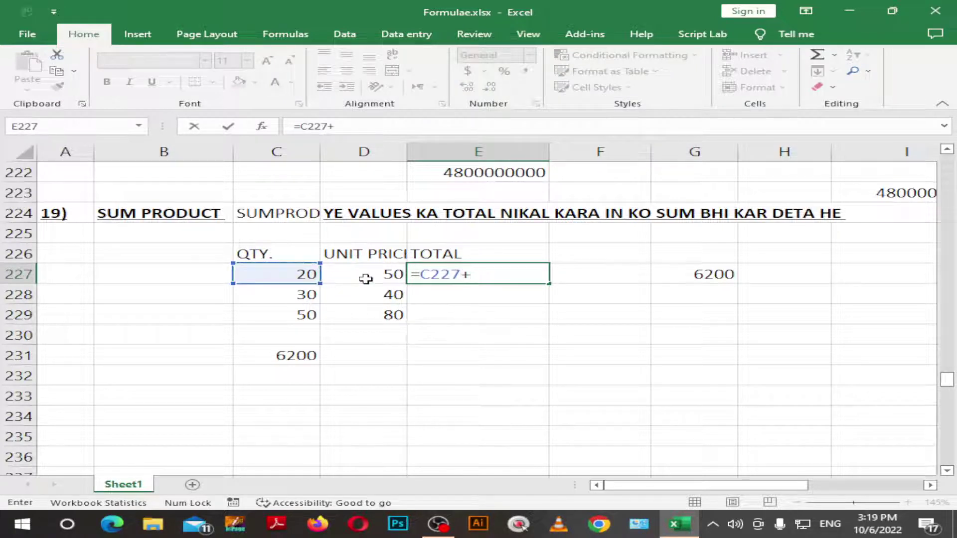
pyautogui.click(366, 275)
pyautogui.press('Return')
pyautogui.click(525, 274)
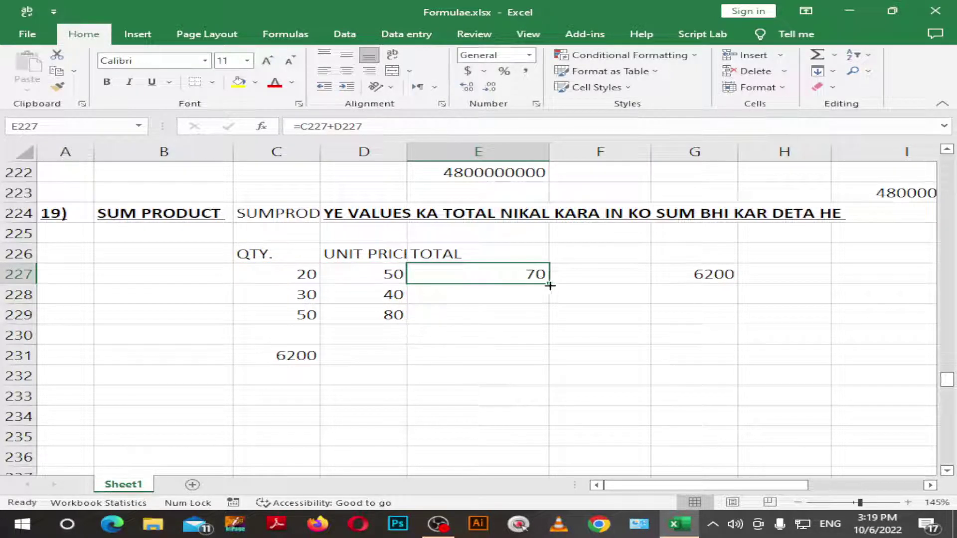
pyautogui.moveTo(549, 283); pyautogui.dragTo(550, 319)
# Step: AutoSum the three totals in E230
pyautogui.click(518, 336)
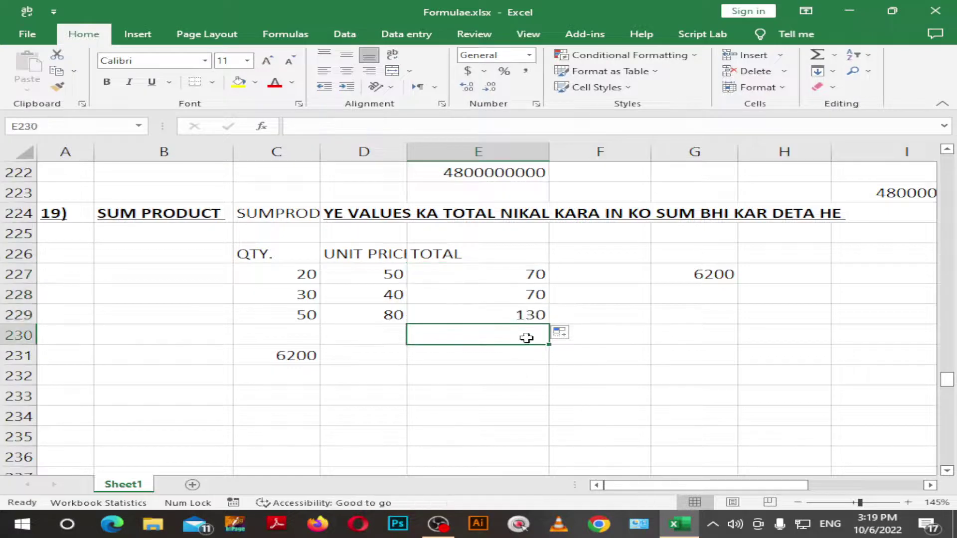
pyautogui.write('=Sum')
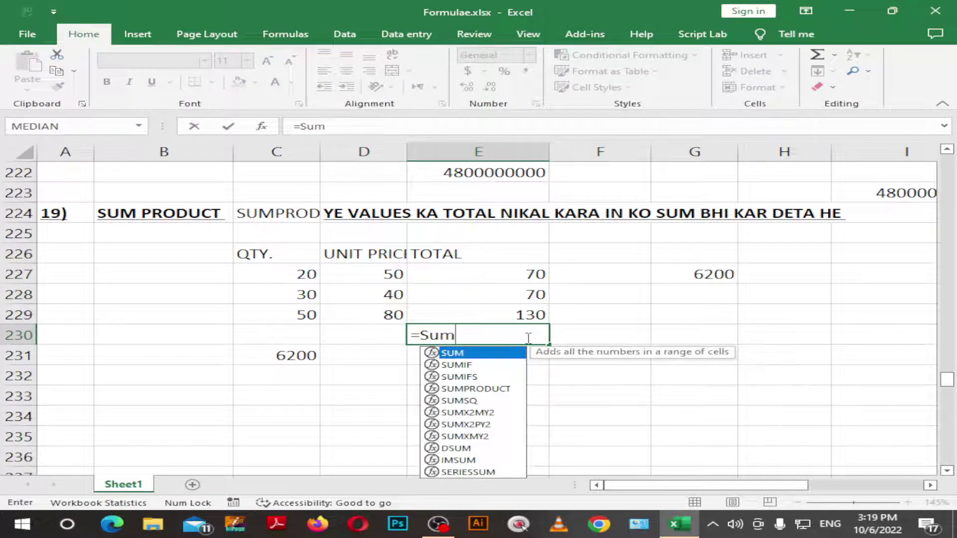
pyautogui.press('BackSpace')
pyautogui.press('BackSpace')
pyautogui.press('BackSpace')
pyautogui.press('BackSpace')
pyautogui.press('Escape')
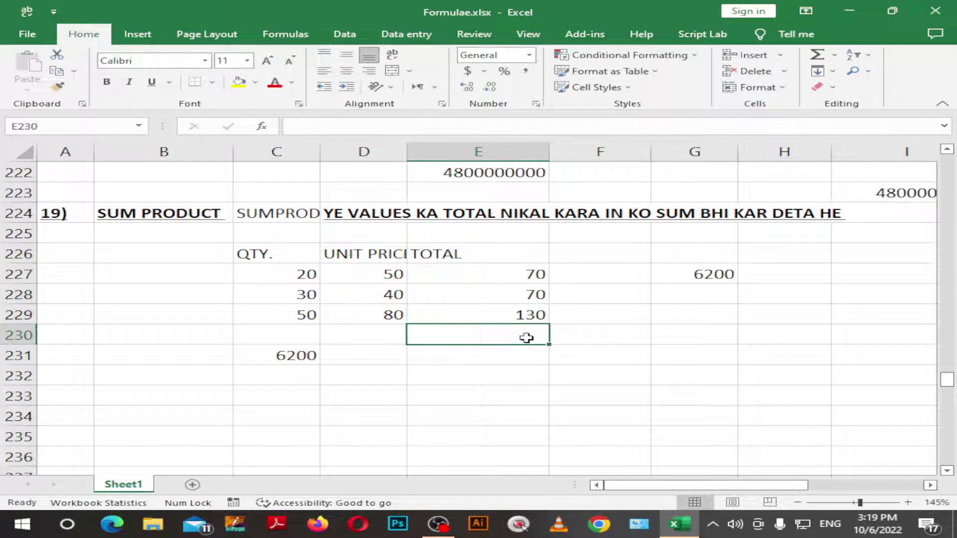
pyautogui.hotkey('alt', '=')
pyautogui.press('Return')
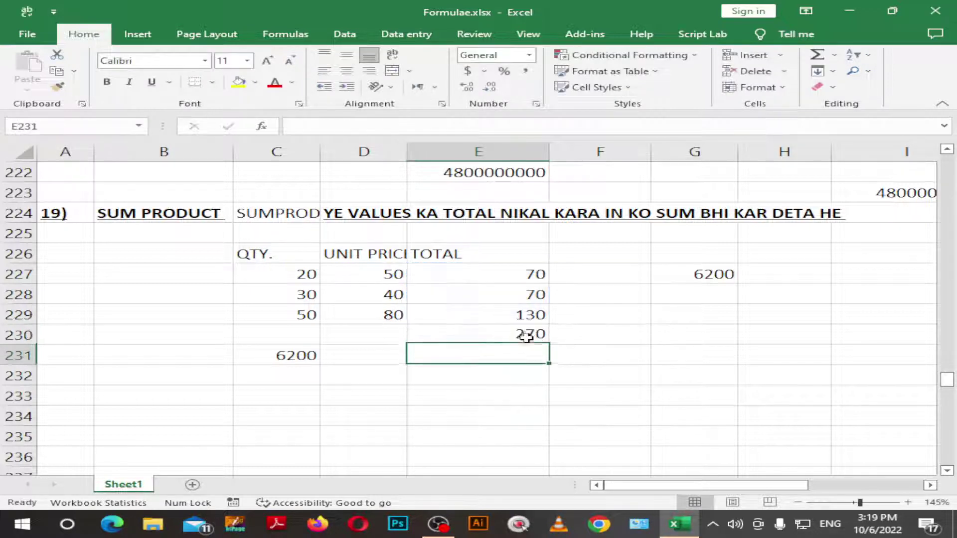
# Step: Try changing E230's SUM range to E227:E229, then cancel the edit
pyautogui.click(527, 337)
pyautogui.doubleClick(527, 337)
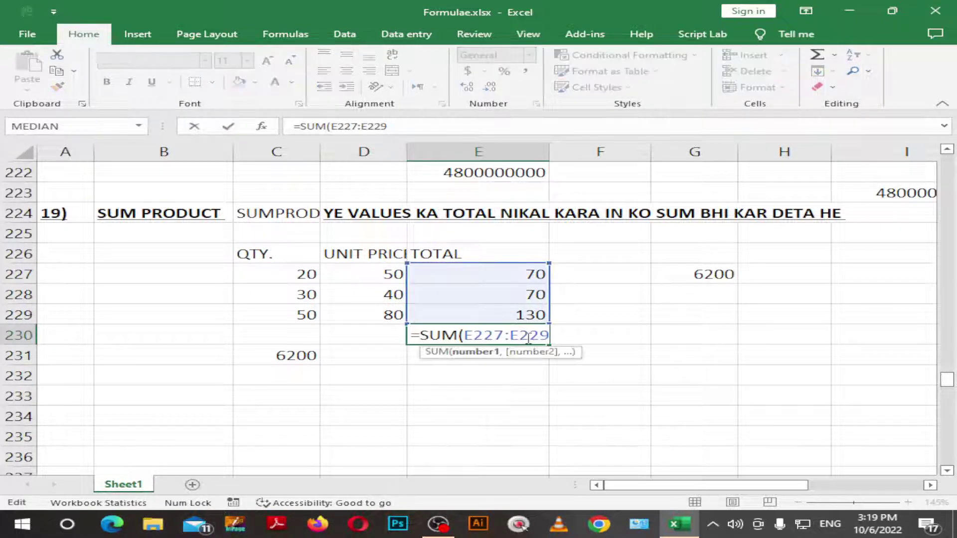
pyautogui.press('Delete')
pyautogui.press('Delete')
pyautogui.press('Delete')
pyautogui.press('BackSpace')
pyautogui.press('BackSpace')
pyautogui.press('BackSpace')
pyautogui.press('BackSpace')
pyautogui.press('BackSpace')
pyautogui.press('BackSpace')
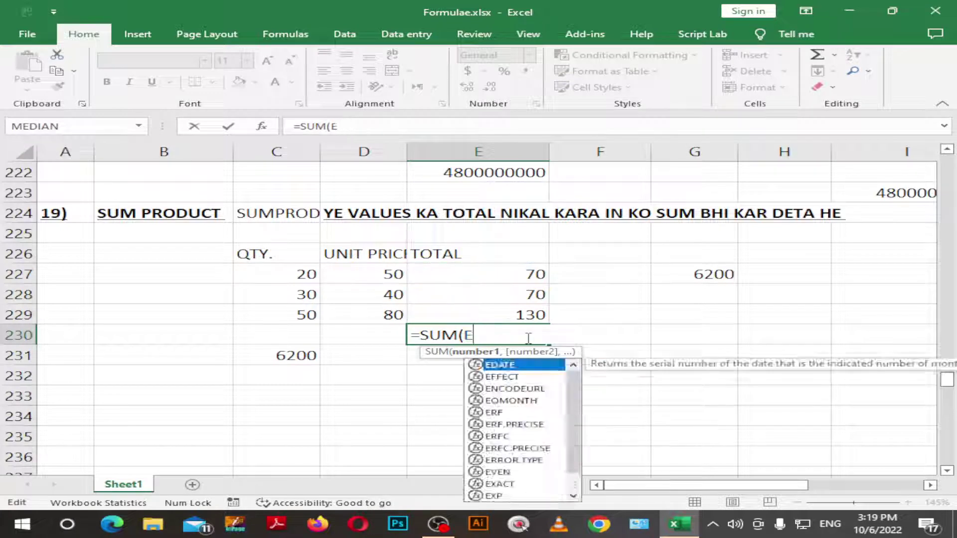
pyautogui.press('BackSpace')
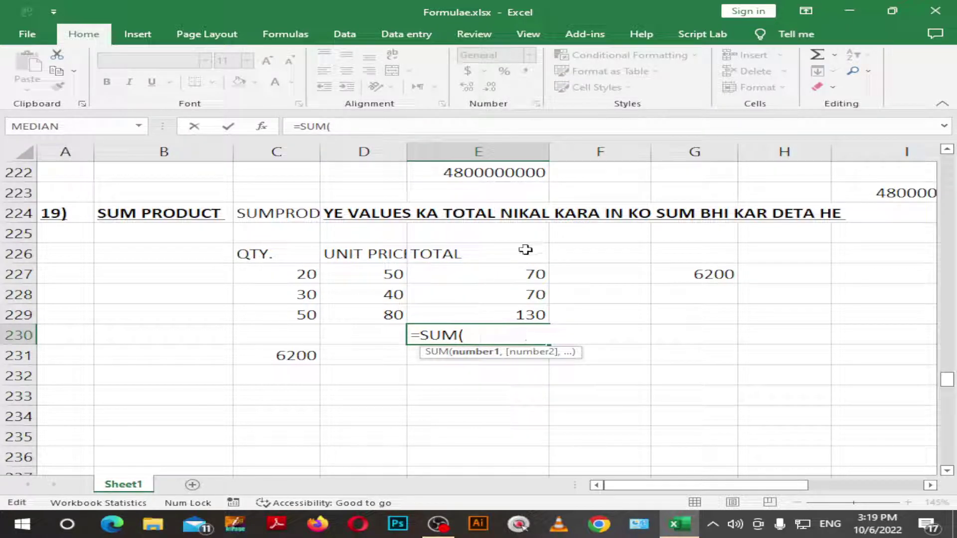
pyautogui.click(515, 265)
pyautogui.hotkey('shift', 'Down')
pyautogui.hotkey('shift', 'Down')
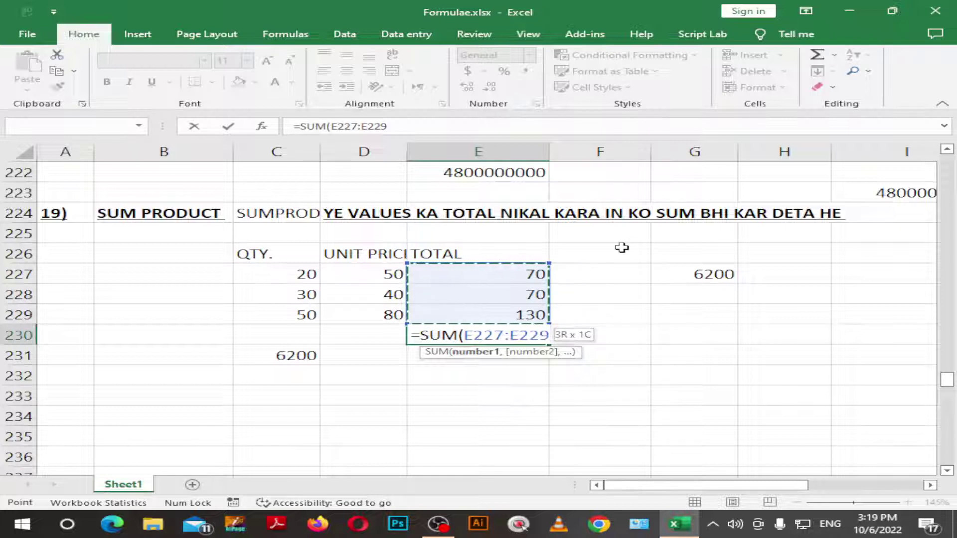
pyautogui.press('BackSpace')
pyautogui.press('BackSpace')
pyautogui.press('BackSpace')
pyautogui.moveTo(520, 335); pyautogui.dragTo(378, 334)
pyautogui.press('Escape')
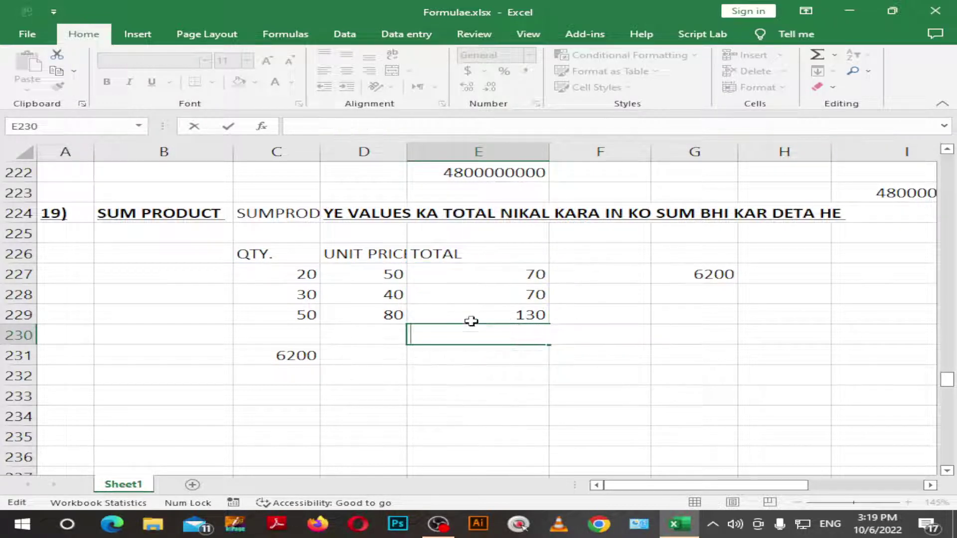
pyautogui.click(515, 274)
# Step: Change E227 to =C227*D227 and fill it down to E229, giving 1000, 1200, 4000
pyautogui.doubleClick(515, 274)
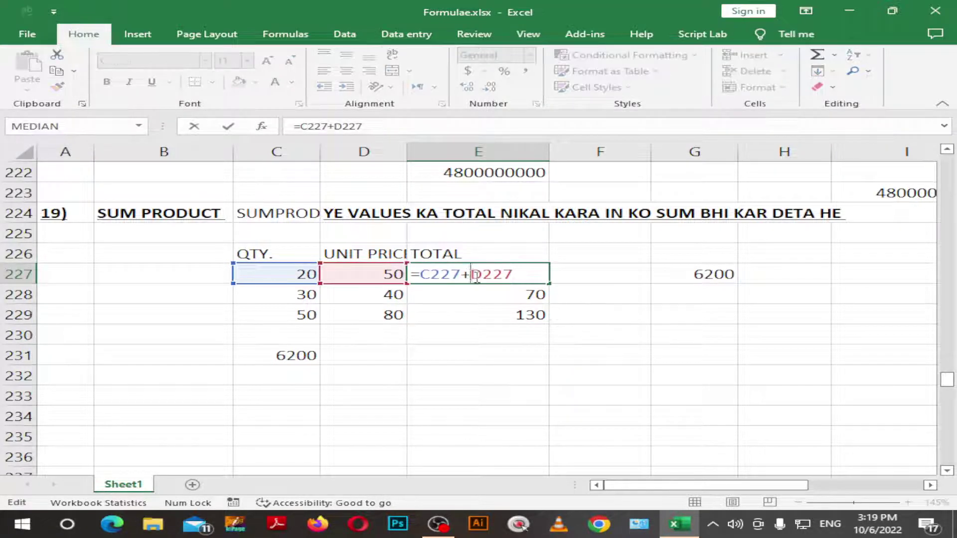
pyautogui.press('BackSpace')
pyautogui.write('*')
pyautogui.click(583, 315)
pyautogui.click(534, 277)
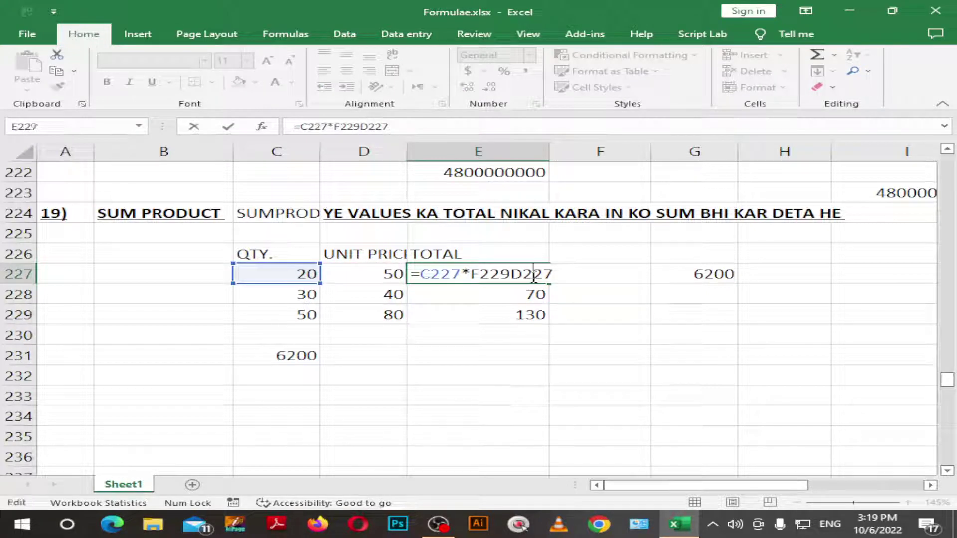
pyautogui.press('BackSpace')
pyautogui.press('BackSpace')
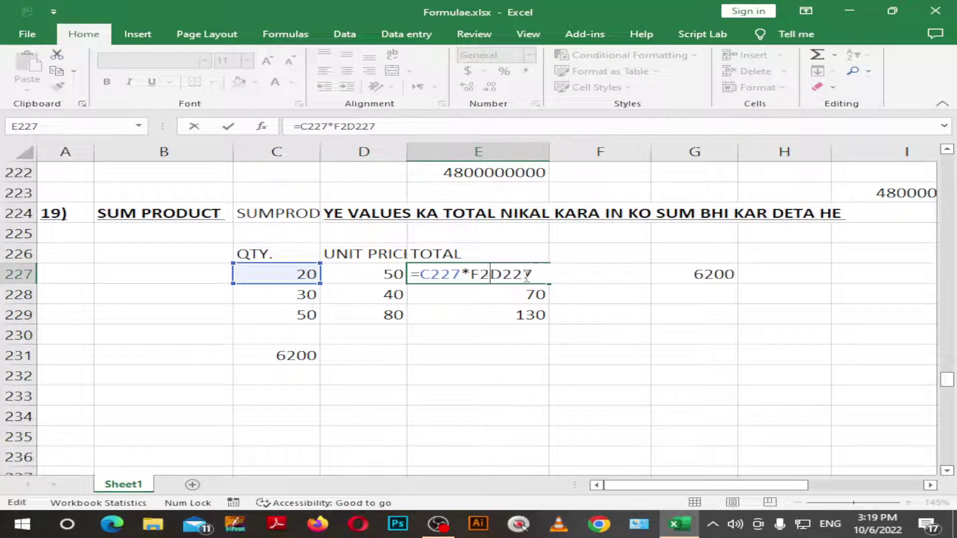
pyautogui.press('BackSpace')
pyautogui.press('BackSpace')
pyautogui.press('Return')
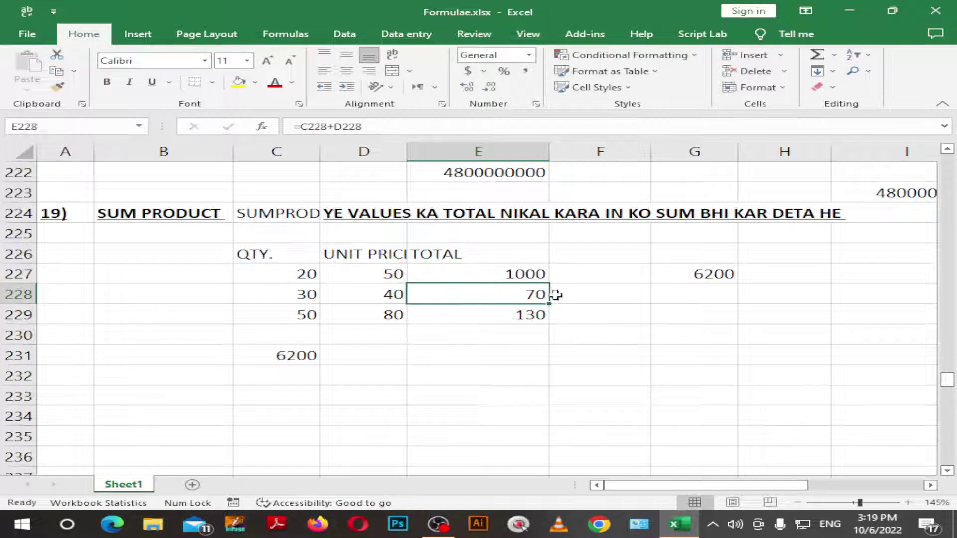
pyautogui.press('Right')
pyautogui.click(543, 279)
pyautogui.click(547, 293)
pyautogui.click(547, 283)
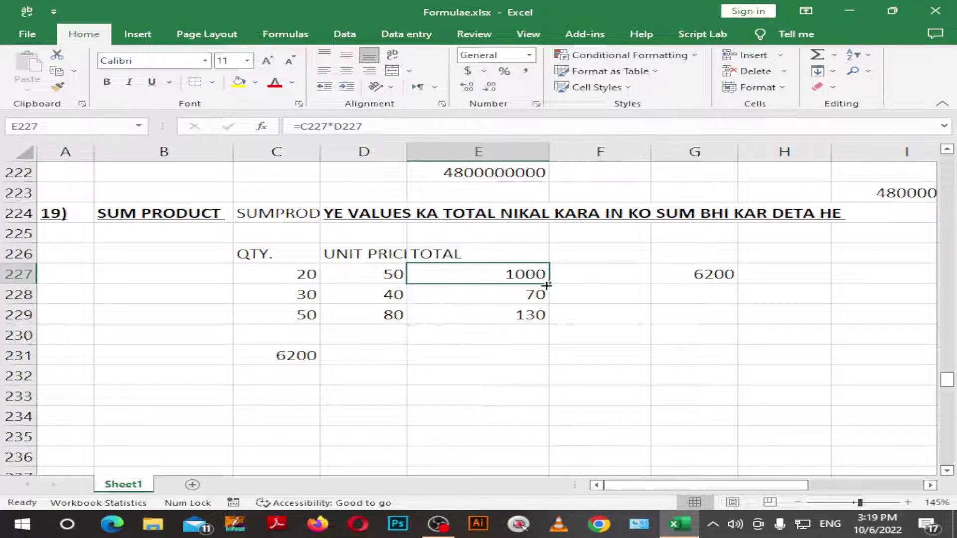
pyautogui.moveTo(549, 285); pyautogui.dragTo(550, 317)
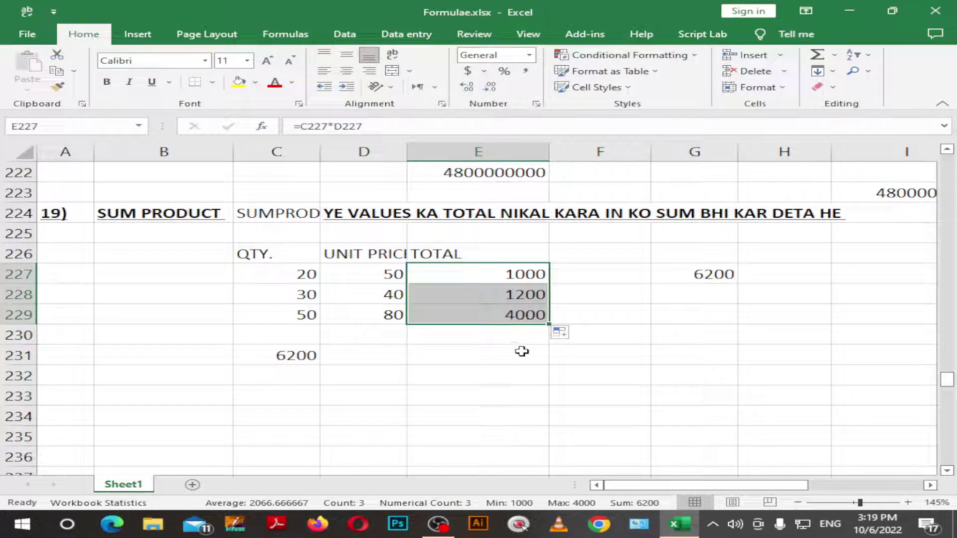
# Step: AutoSum the three products in E230 to get 6200, matching C231's SUMPRODUCT
pyautogui.click(512, 335)
pyautogui.click(535, 278)
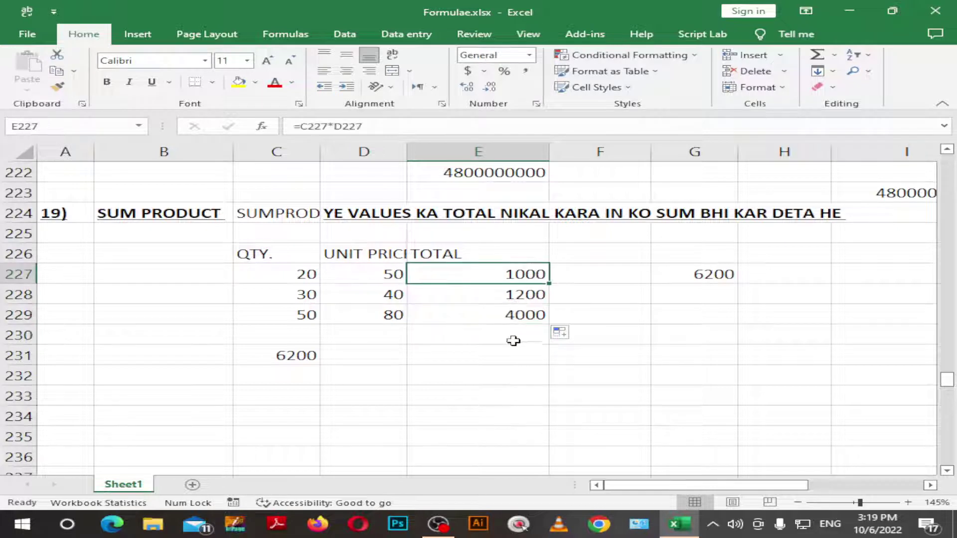
pyautogui.click(510, 338)
pyautogui.write('=')
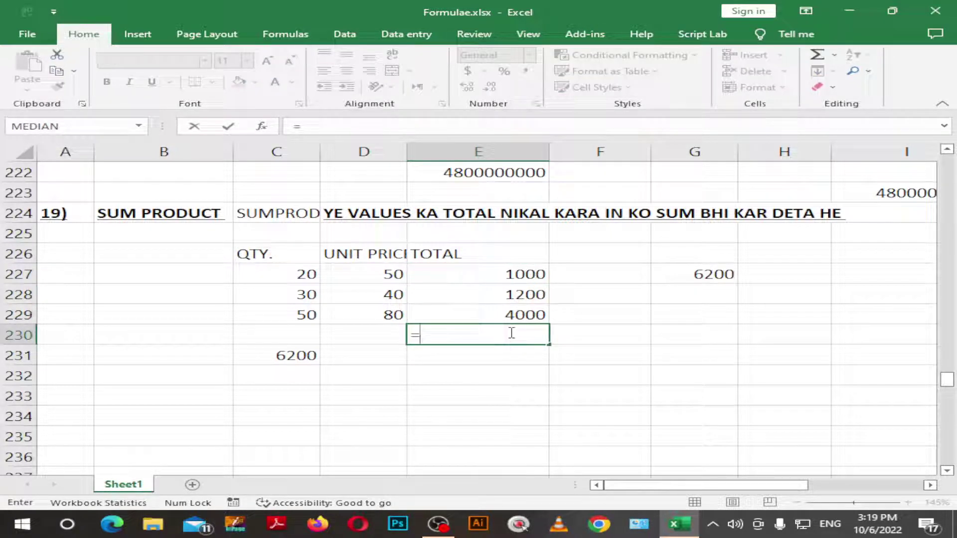
pyautogui.press('Escape')
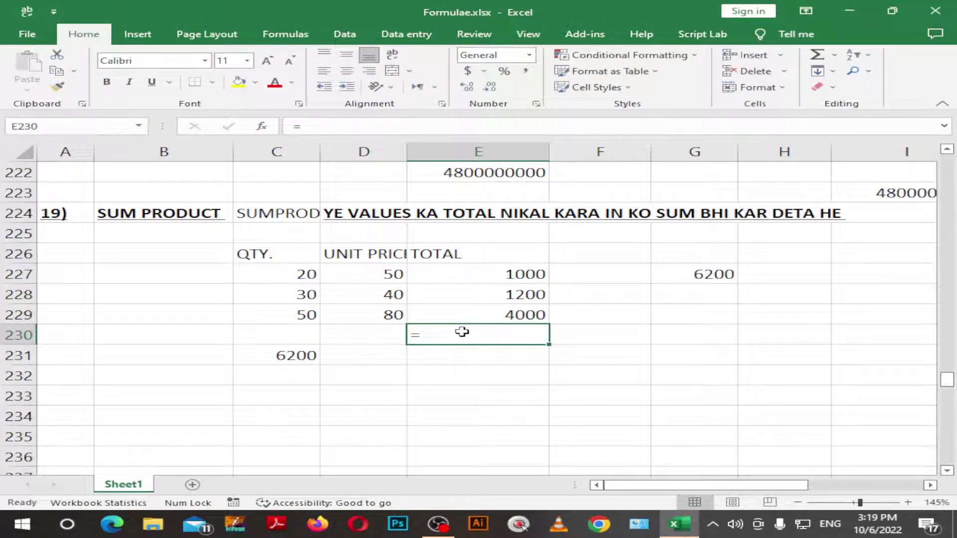
pyautogui.write('=')
pyautogui.press('BackSpace')
pyautogui.hotkey('alt', 'space')
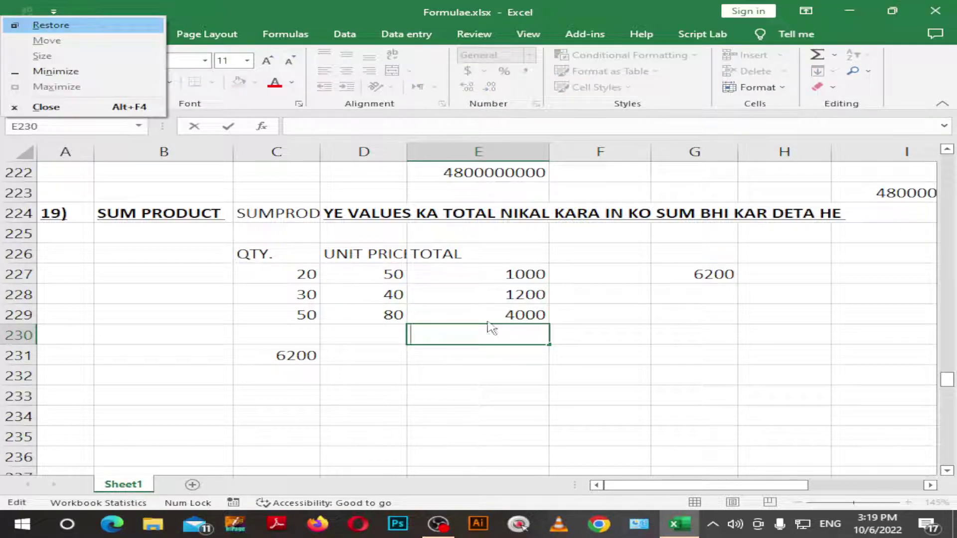
pyautogui.click(449, 355)
pyautogui.click(484, 338)
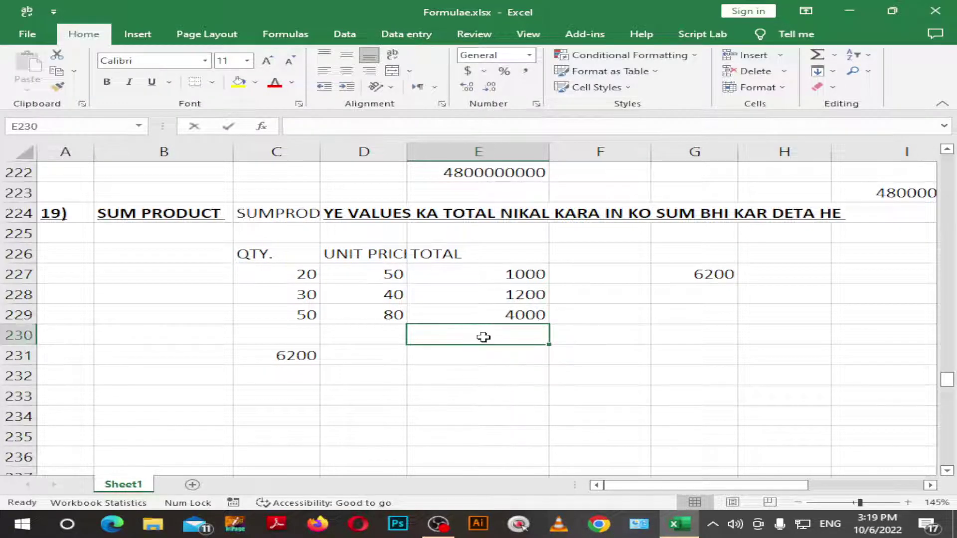
pyautogui.hotkey('alt', '=')
pyautogui.press('Return')
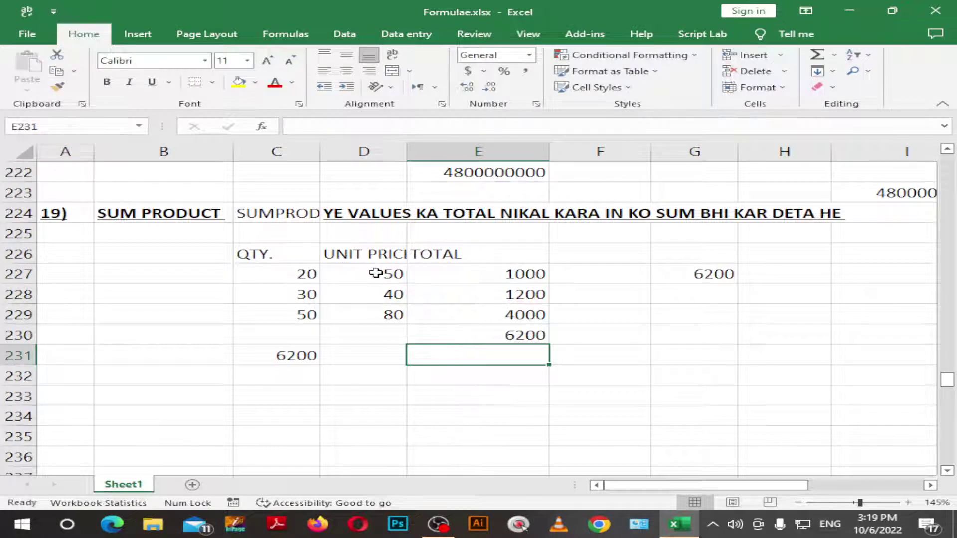
pyautogui.click(313, 353)
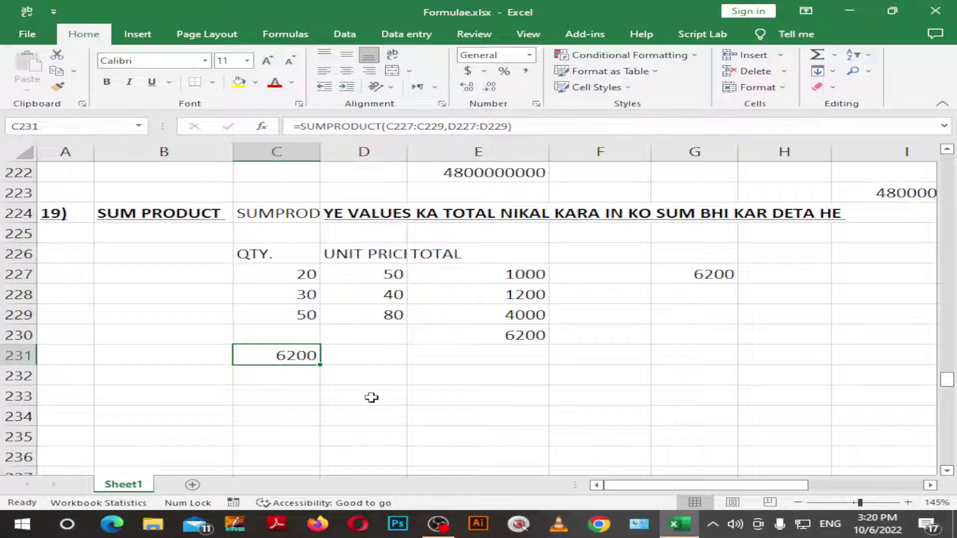
pyautogui.doubleClick(310, 363)
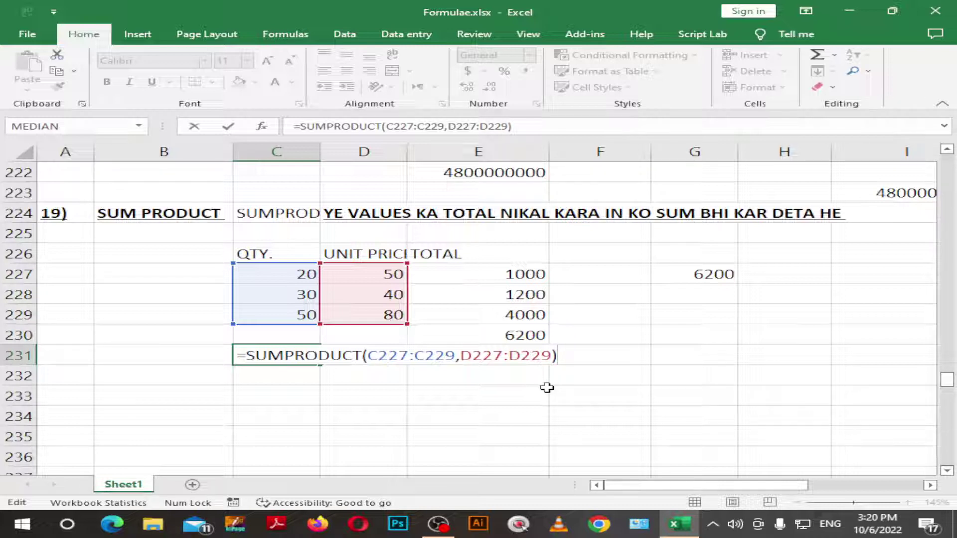
pyautogui.press('Left')
pyautogui.press('BackSpace')
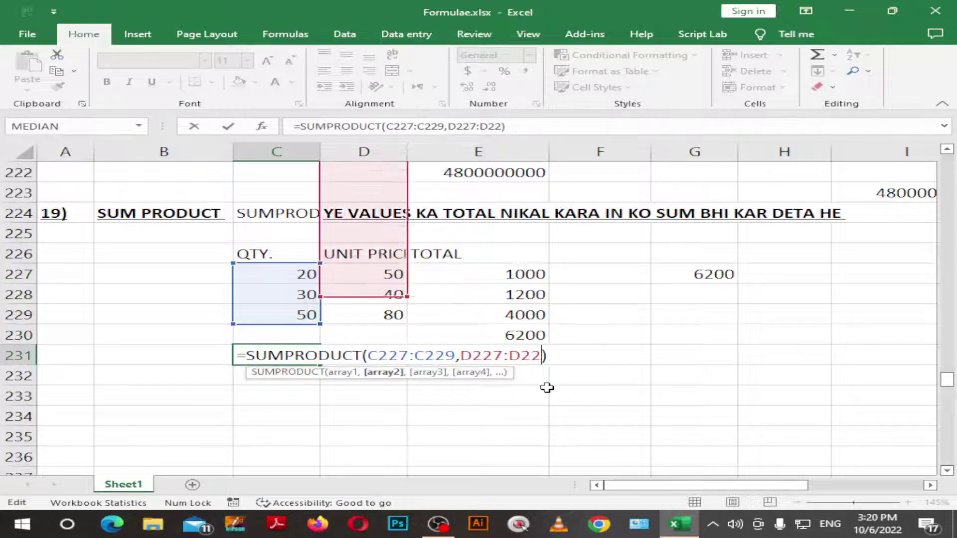
pyautogui.press('BackSpace')
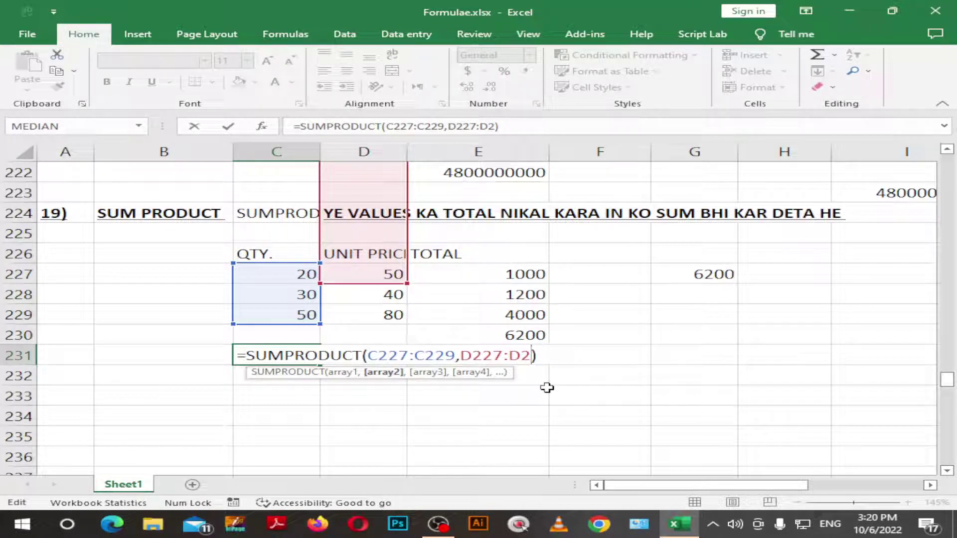
pyautogui.write('3')
pyautogui.write('0')
pyautogui.press('Return')
pyautogui.press('Up')
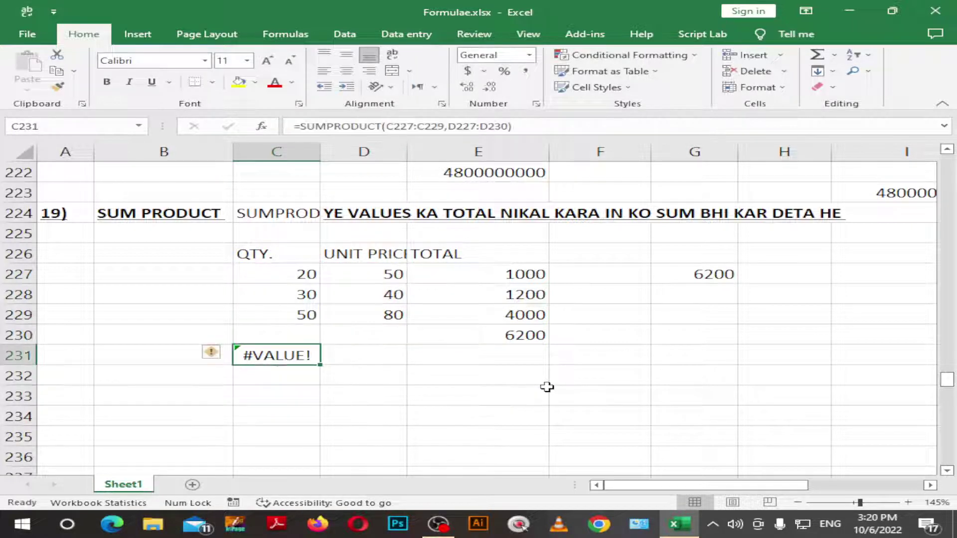
pyautogui.press('F2')
pyautogui.press('Left')
pyautogui.press('Left')
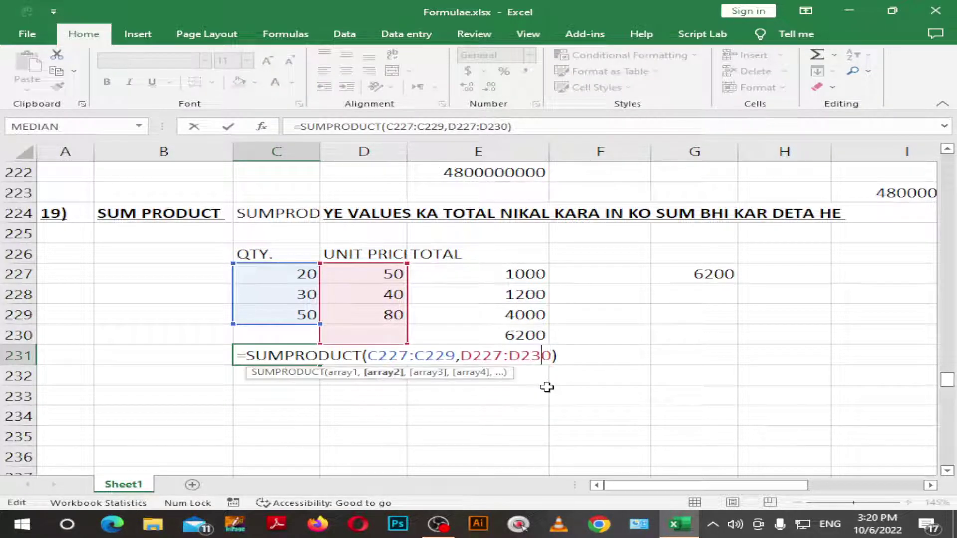
pyautogui.press('BackSpace')
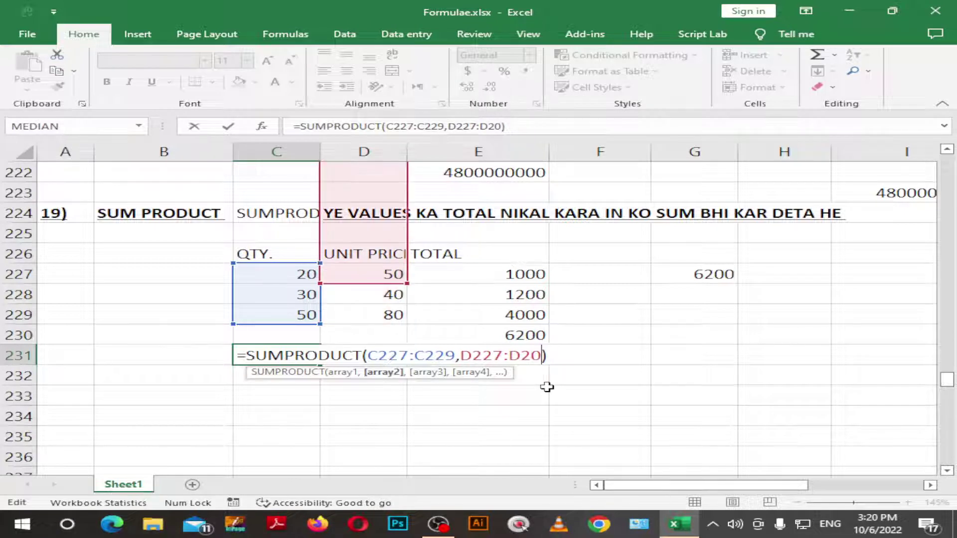
pyautogui.press('BackSpace')
pyautogui.write('29')
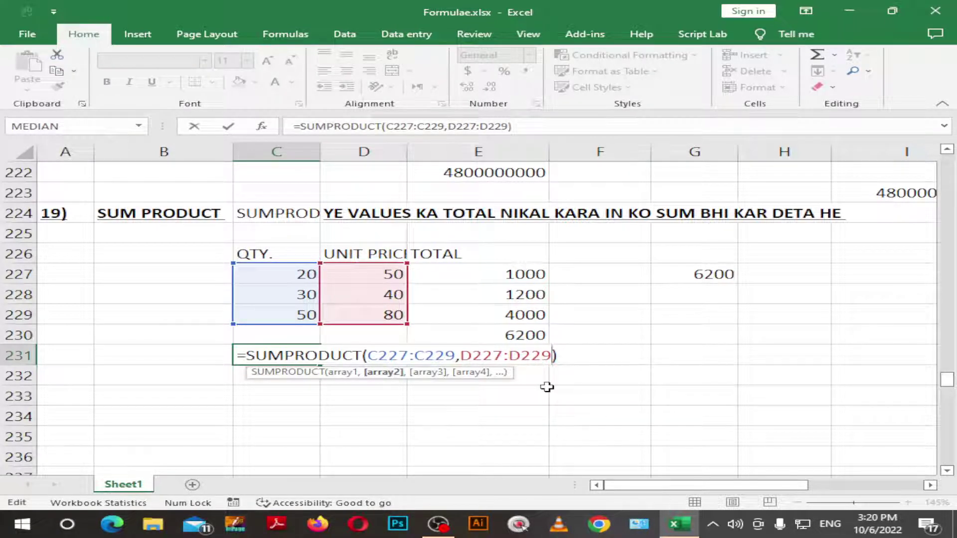
pyautogui.press('Return')
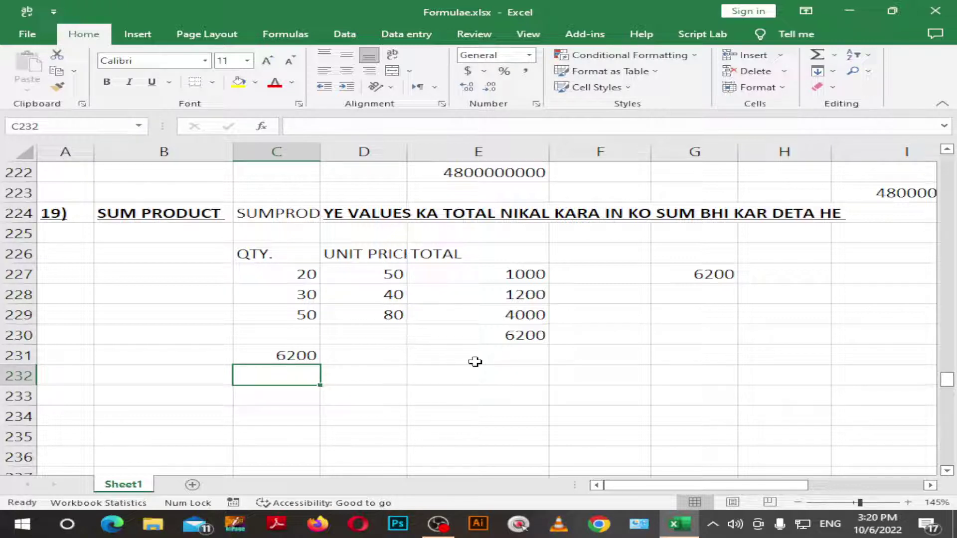
# Step: Scroll down to the LOOKUP example showing rank SECRETERY and salary 12000 for ID 10003
pyautogui.click(423, 375)
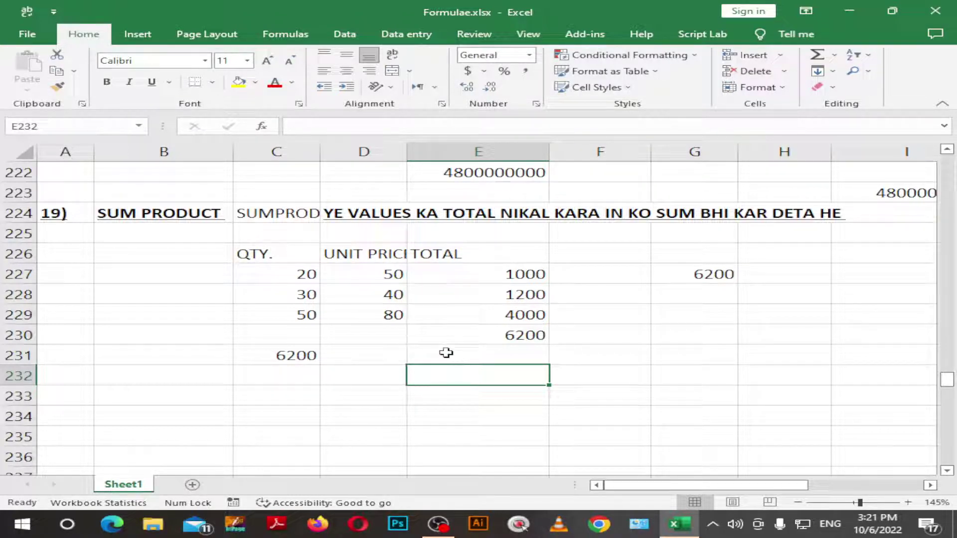
pyautogui.scroll(-4, 446, 353)
pyautogui.scroll(1, 447, 352)
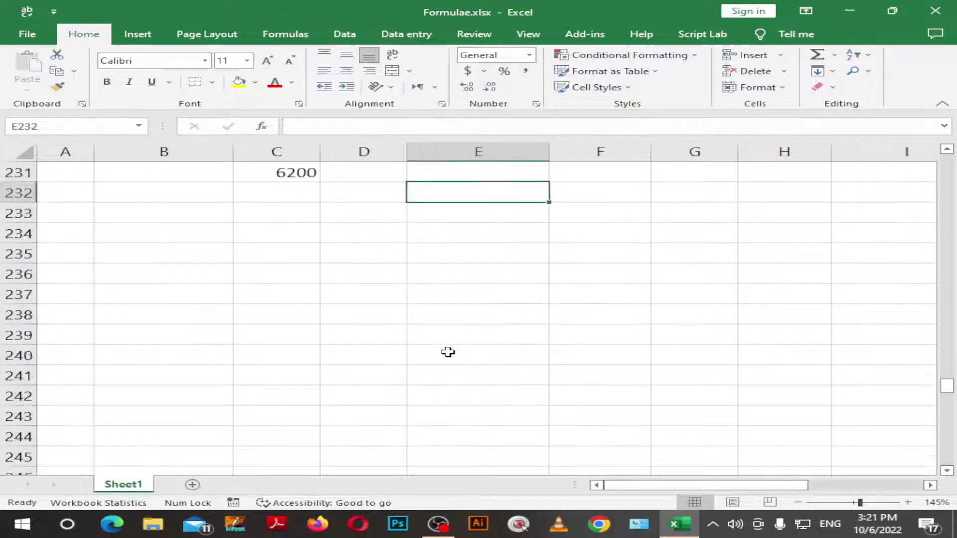
pyautogui.scroll(-4, 448, 352)
pyautogui.scroll(3, 448, 352)
pyautogui.scroll(-5, 447, 352)
pyautogui.scroll(-2, 444, 352)
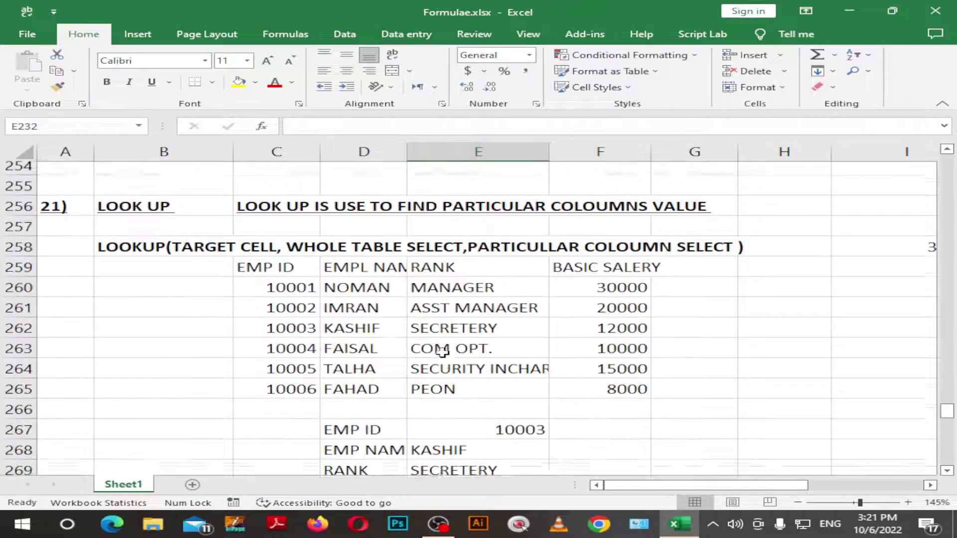
pyautogui.scroll(-1, 442, 351)
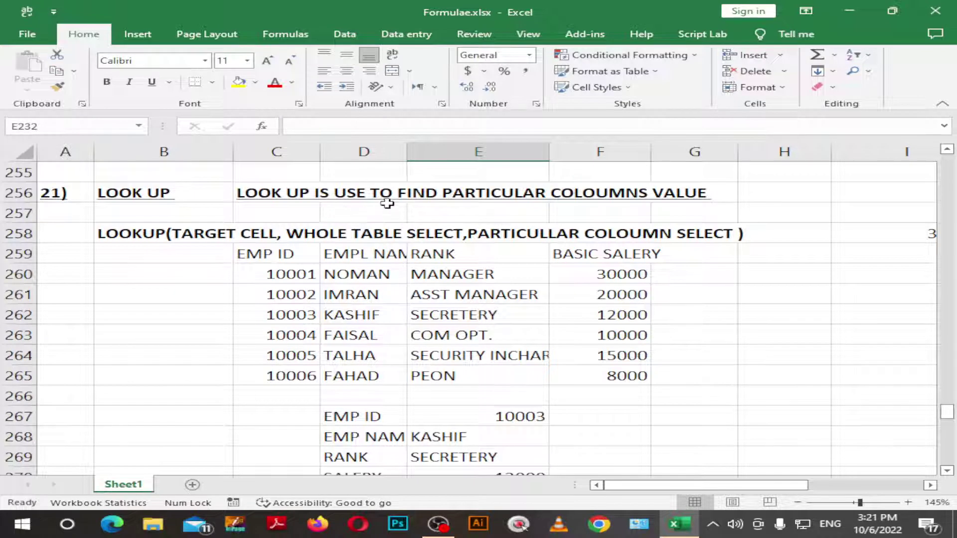
pyautogui.scroll(-2, 409, 194)
pyautogui.scroll(-1, 439, 209)
pyautogui.scroll(3, 479, 234)
pyautogui.scroll(-1, 395, 295)
pyautogui.scroll(-1, 449, 309)
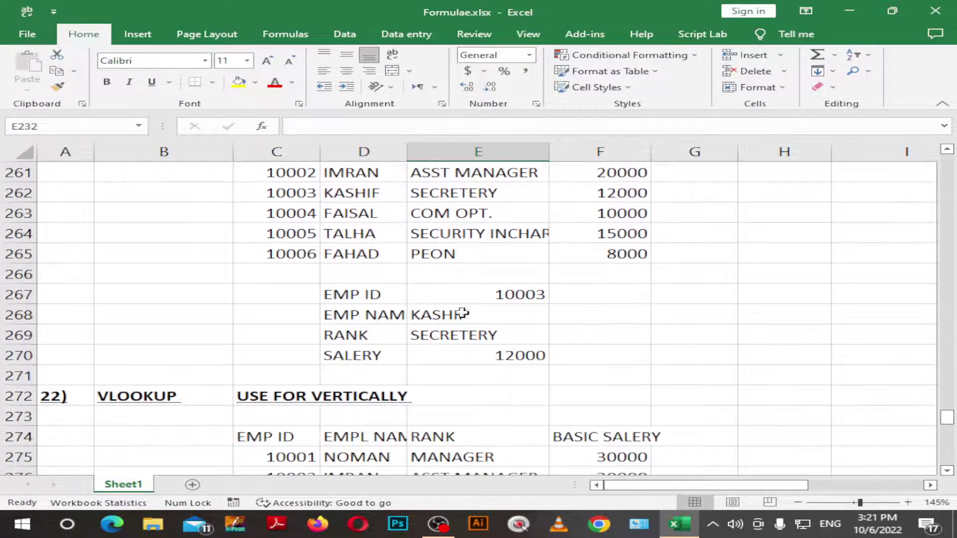
pyautogui.click(487, 357)
pyautogui.press('F2')
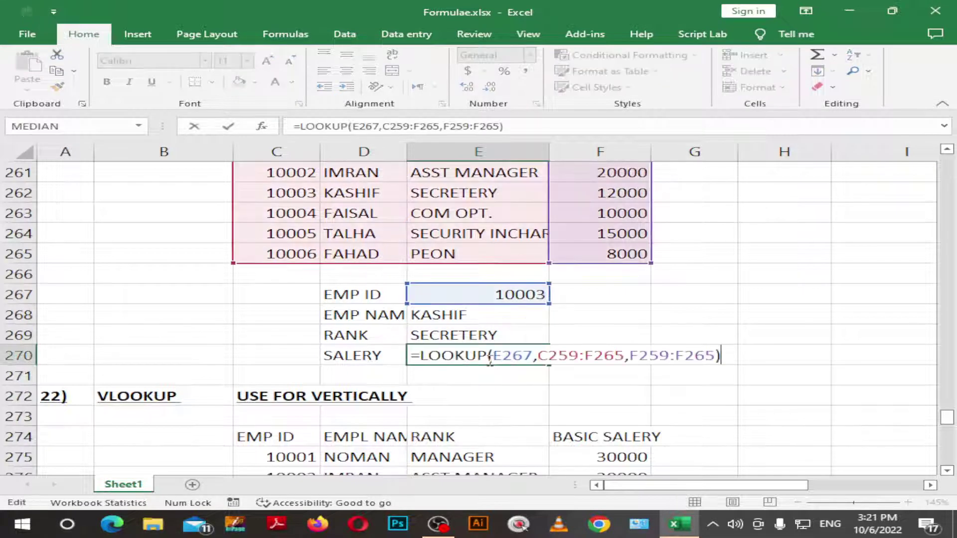
pyautogui.press('Return')
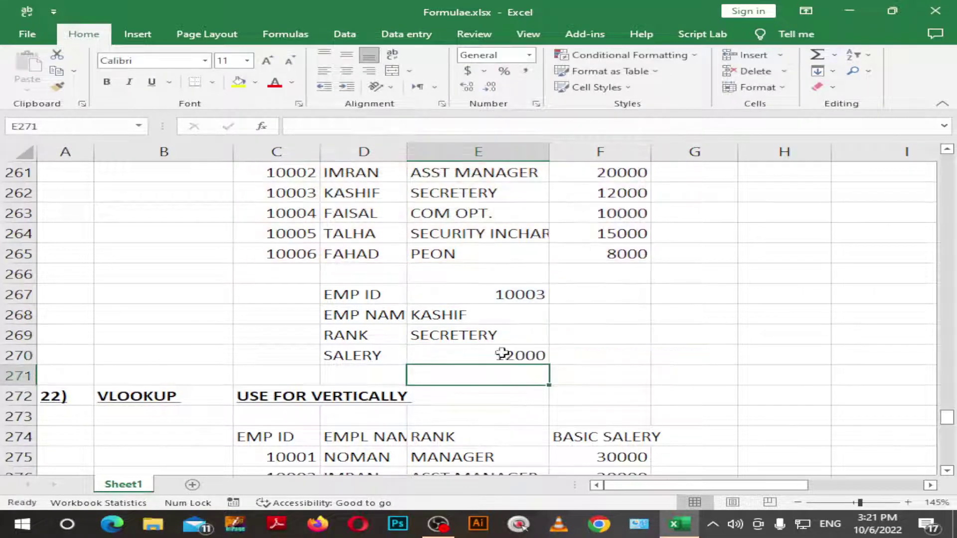
pyautogui.click(470, 295)
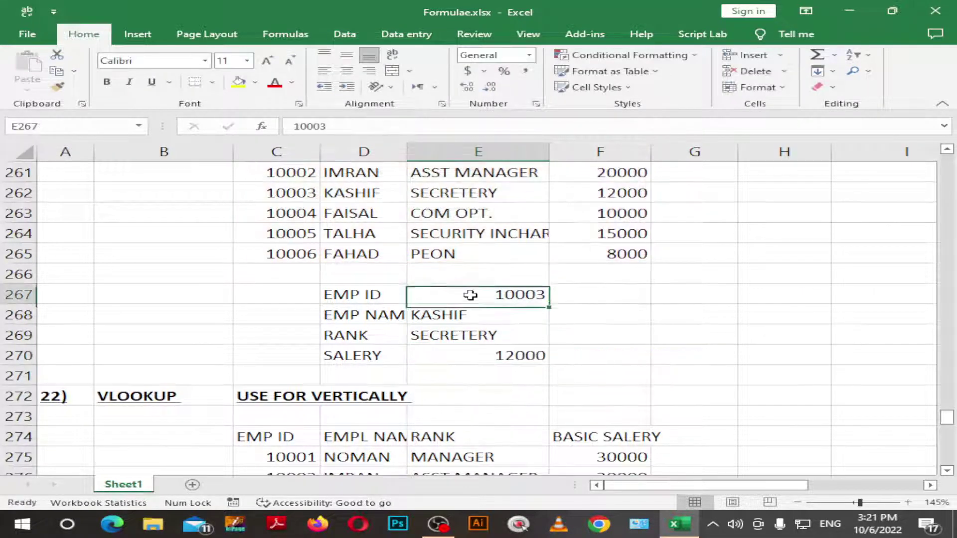
pyautogui.click(499, 358)
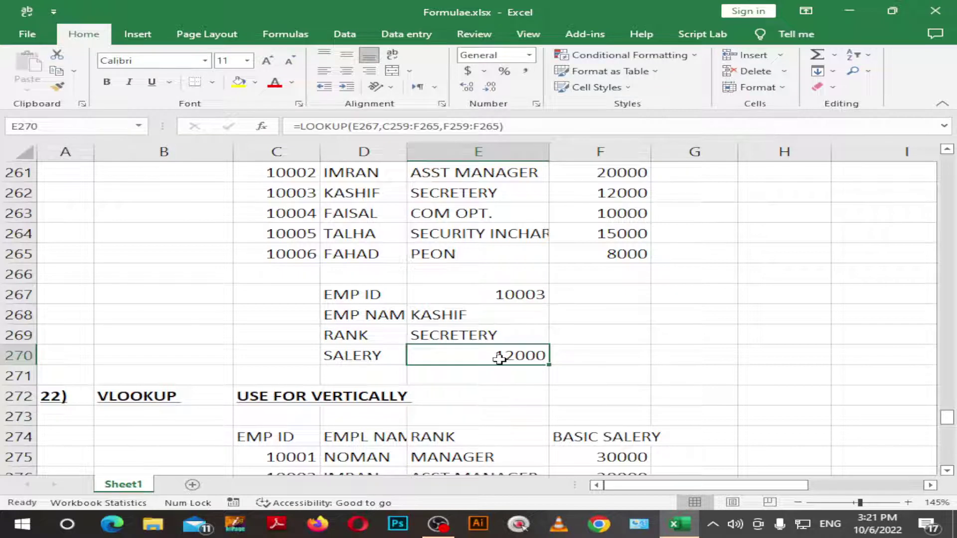
pyautogui.click(486, 334)
pyautogui.click(485, 312)
pyautogui.scroll(1, 498, 329)
pyautogui.scroll(2, 448, 329)
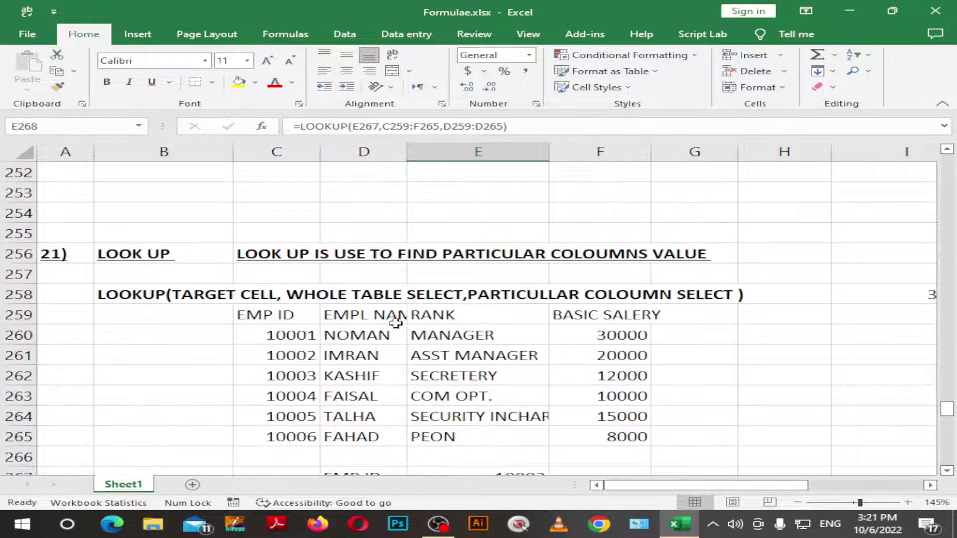
pyautogui.scroll(-1, 189, 304)
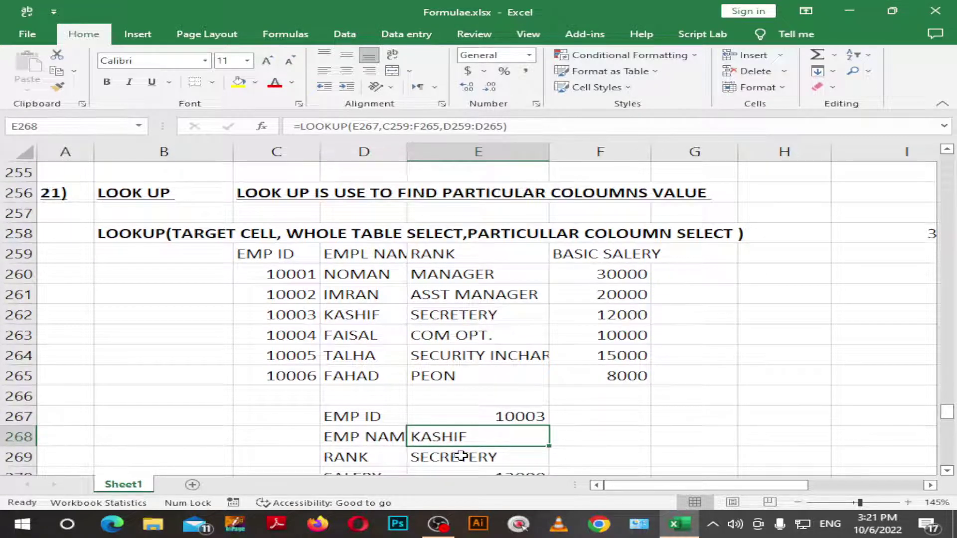
pyautogui.scroll(-1, 462, 456)
pyautogui.click(464, 418)
pyautogui.doubleClick(464, 418)
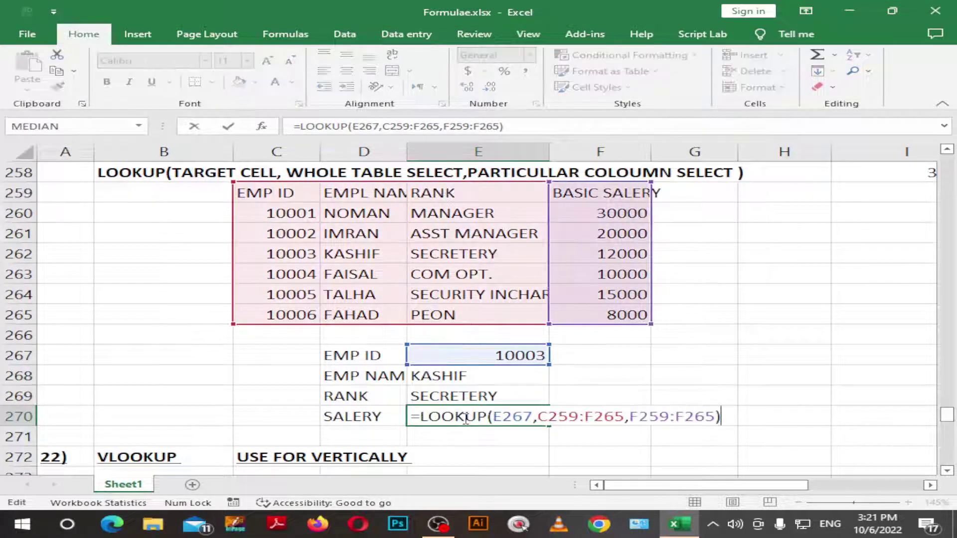
pyautogui.scroll(1, 609, 418)
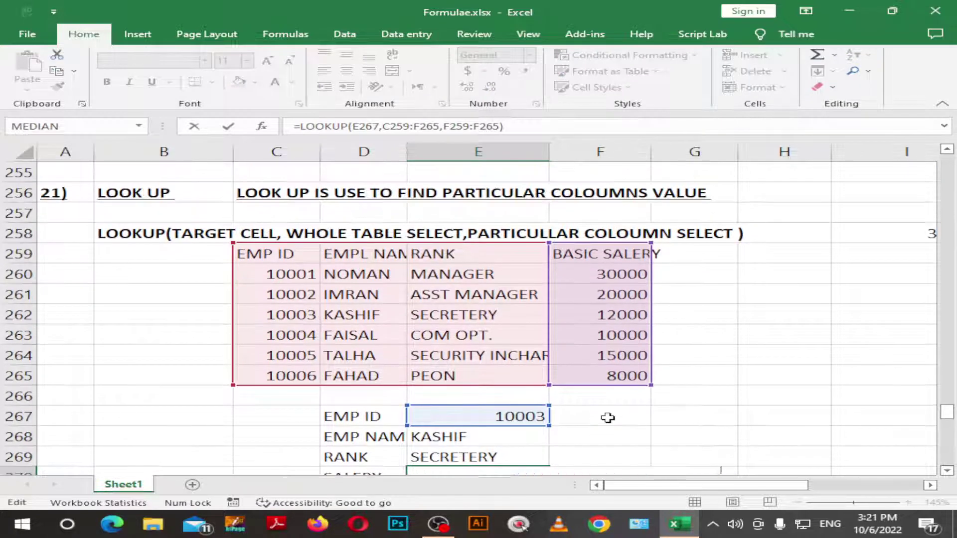
pyautogui.scroll(-1, 609, 413)
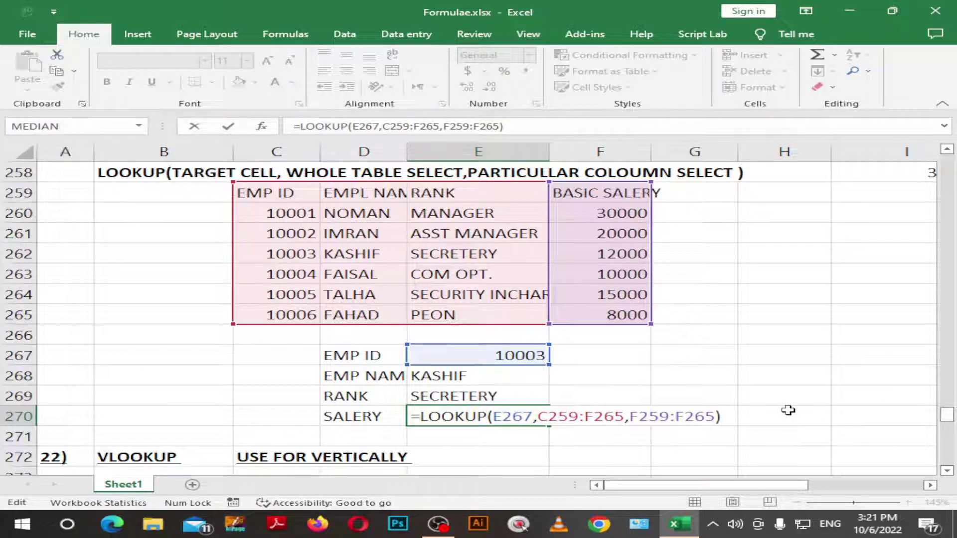
pyautogui.press('BackSpace')
pyautogui.press('BackSpace')
pyautogui.write('5)')
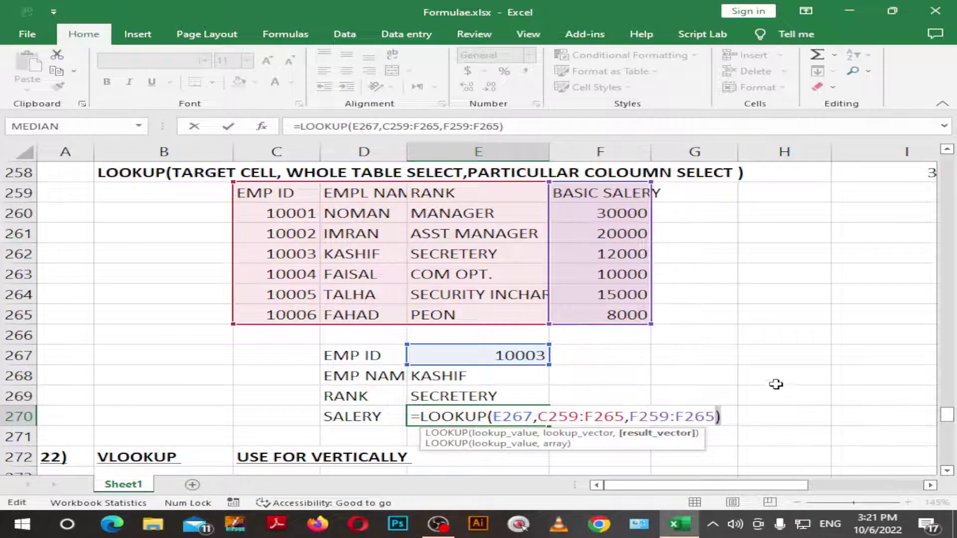
pyautogui.click(776, 384)
pyautogui.click(488, 397)
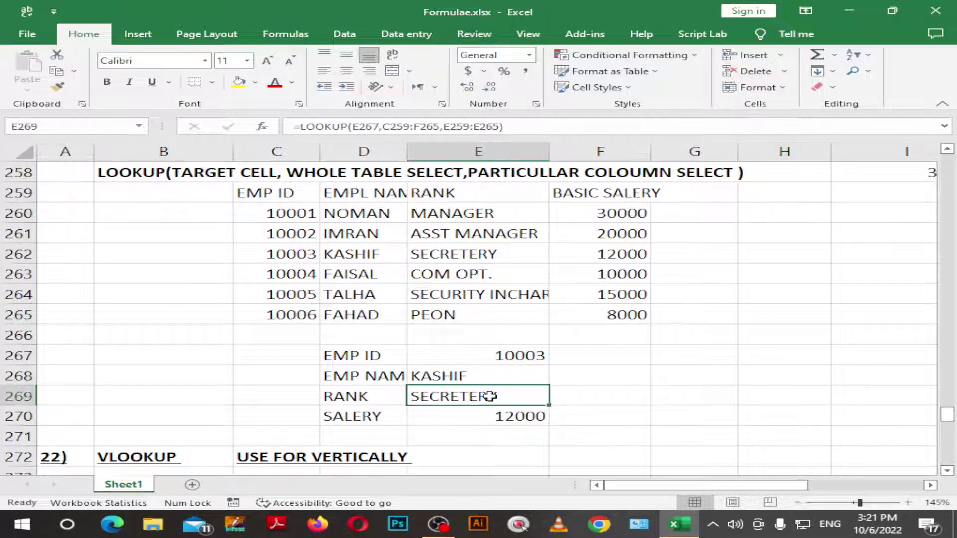
pyautogui.hotkey('shift', 'Left')
pyautogui.press('Right')
pyautogui.press('Left')
pyautogui.press('Up')
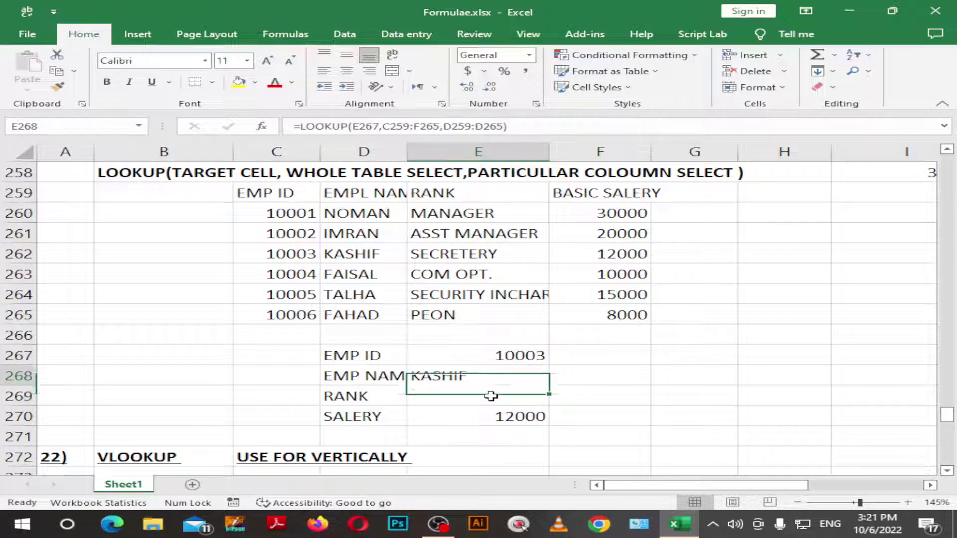
pyautogui.press('Delete')
pyautogui.press('Down')
pyautogui.press('Down')
pyautogui.press('Delete')
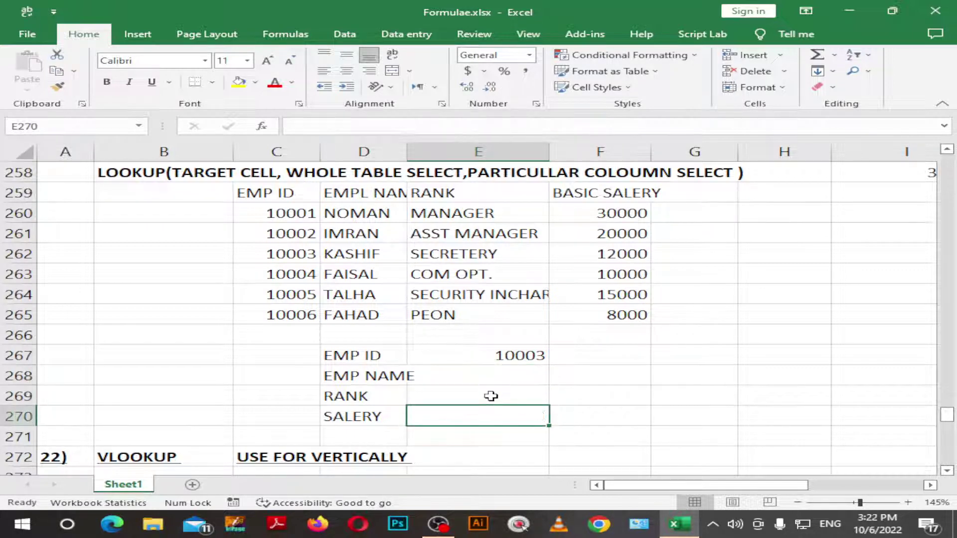
pyautogui.press('Up')
pyautogui.press('Up')
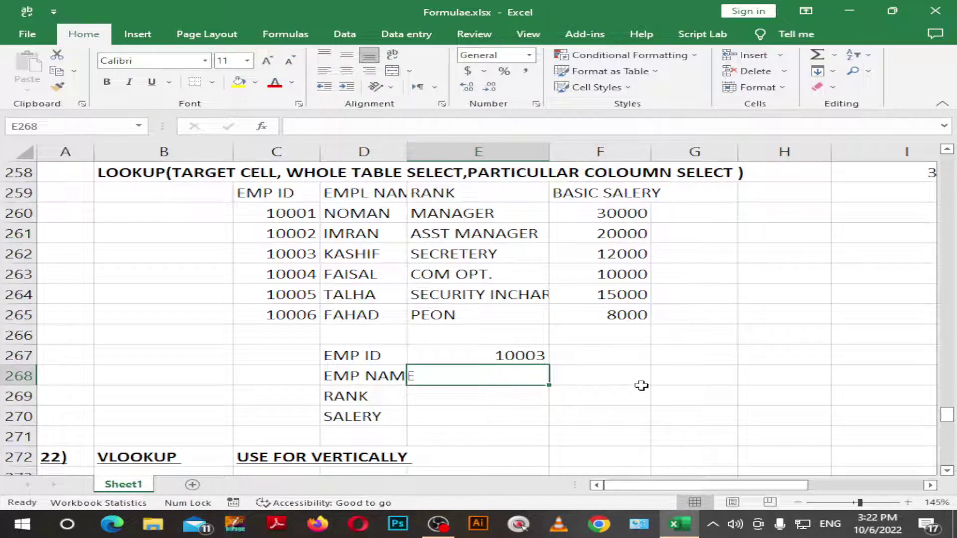
pyautogui.write('=')
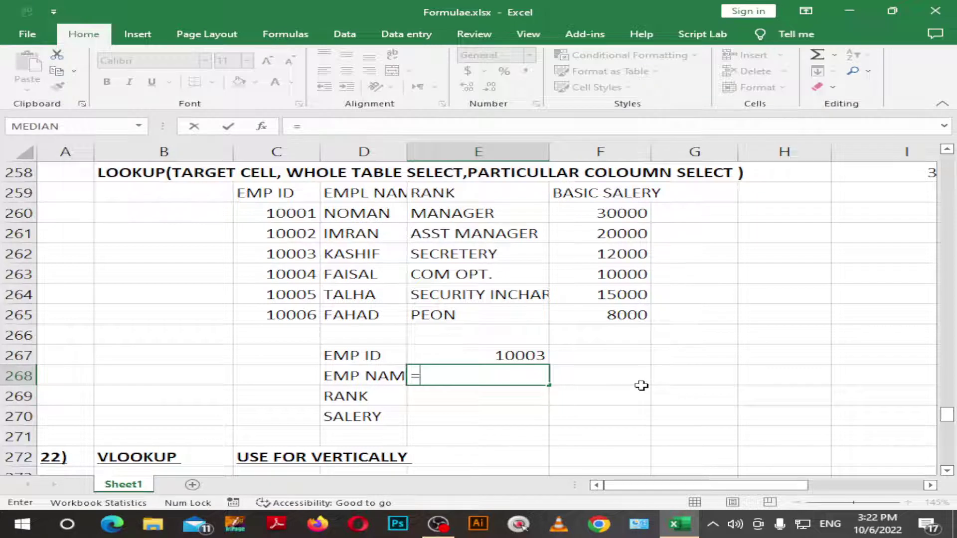
pyautogui.press('Escape')
pyautogui.click(705, 375)
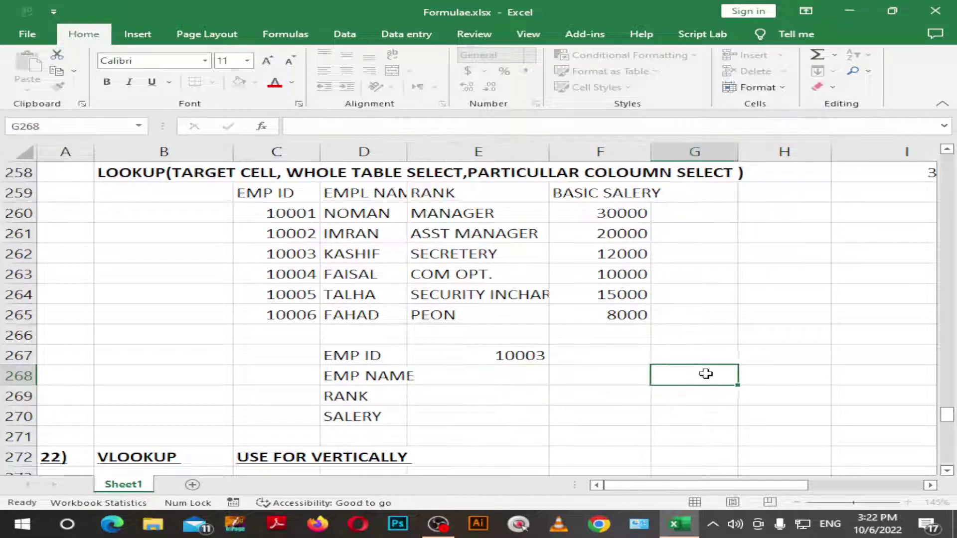
pyautogui.press('Left')
pyautogui.press('Left')
pyautogui.press('Down')
pyautogui.press('Down')
# Step: Change the employee ID in E267 to 10005
pyautogui.click(581, 367)
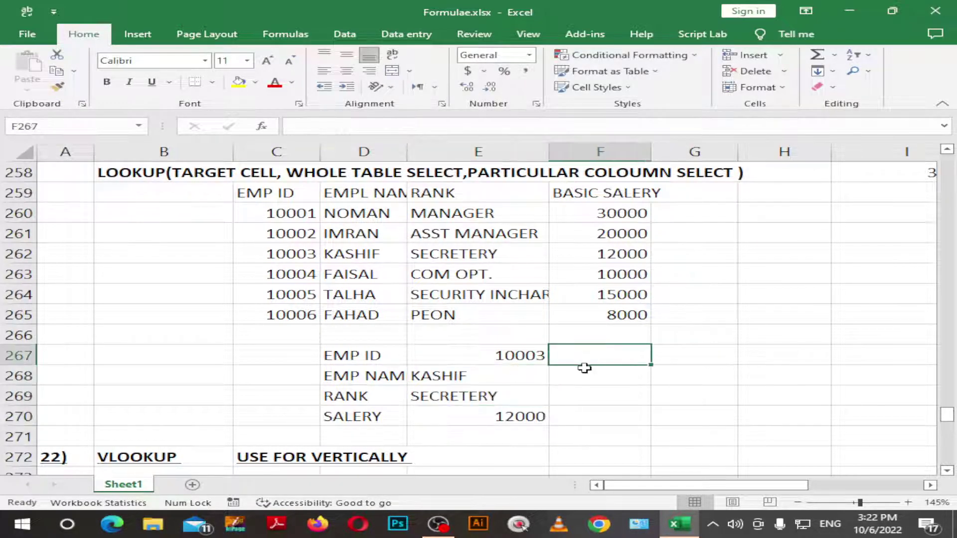
pyautogui.click(504, 360)
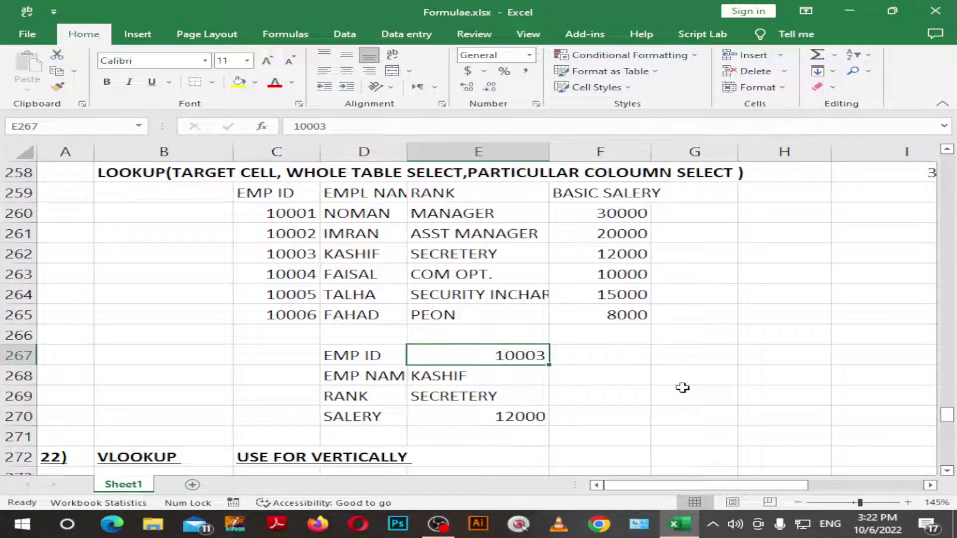
pyautogui.write('1000')
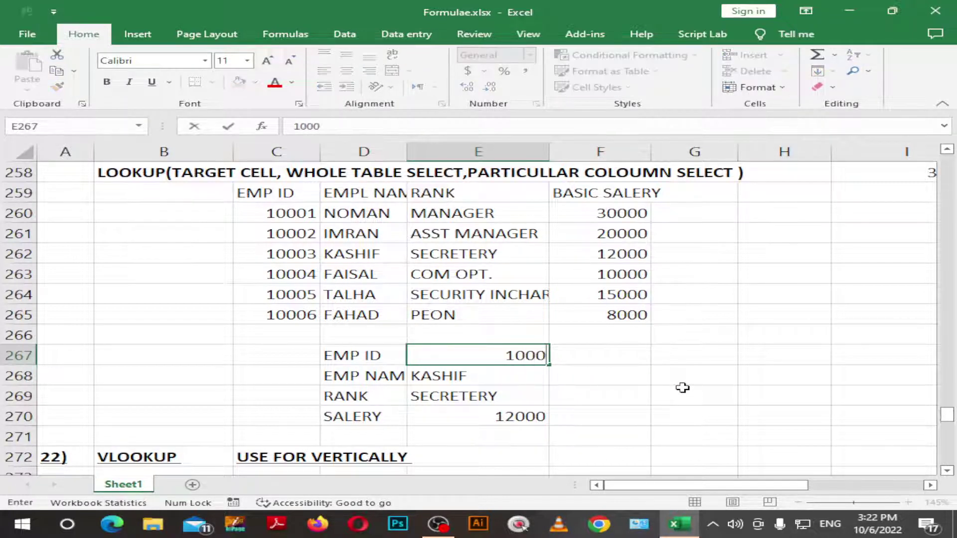
pyautogui.write('5')
pyautogui.press('Return')
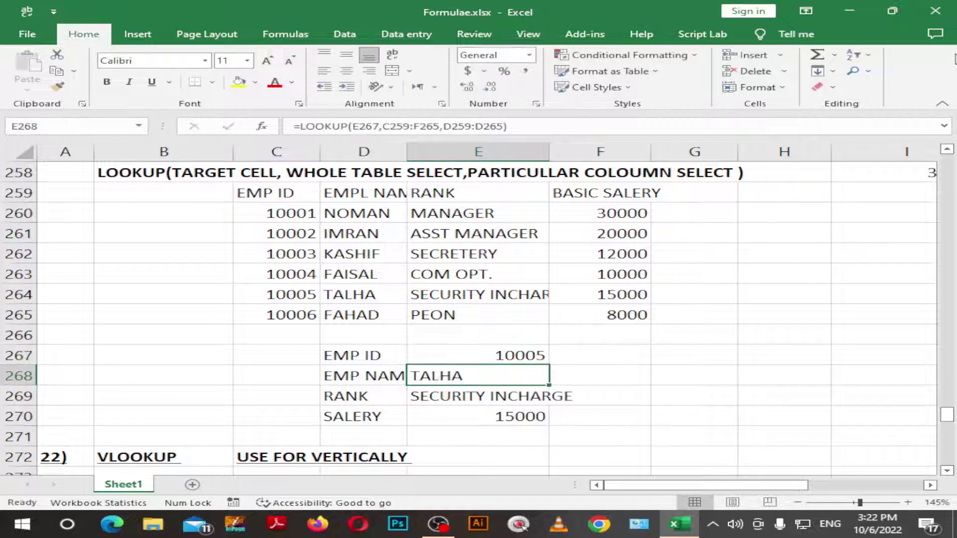
# Step: Check the rank and salary results against employee 10005's row in the source table
pyautogui.click(473, 392)
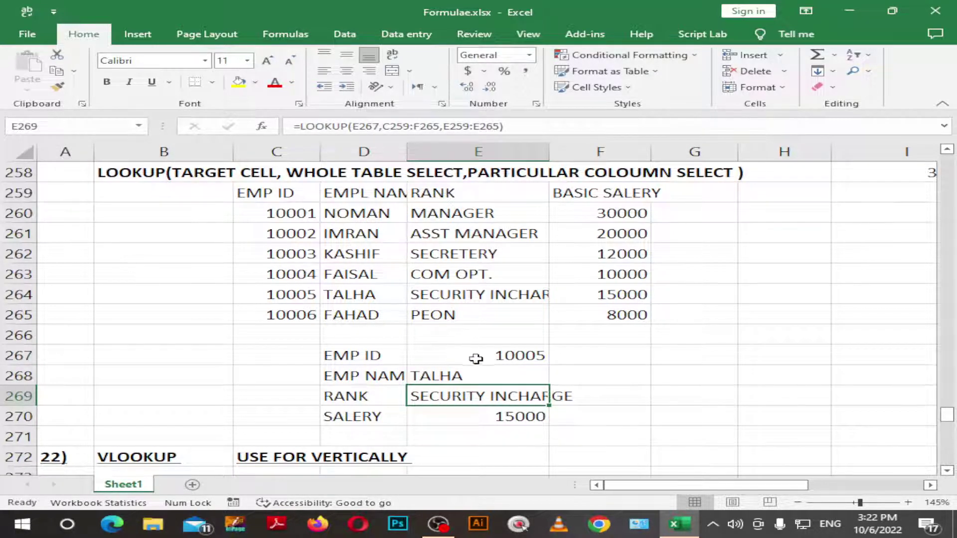
pyautogui.click(361, 301)
pyautogui.press('Right')
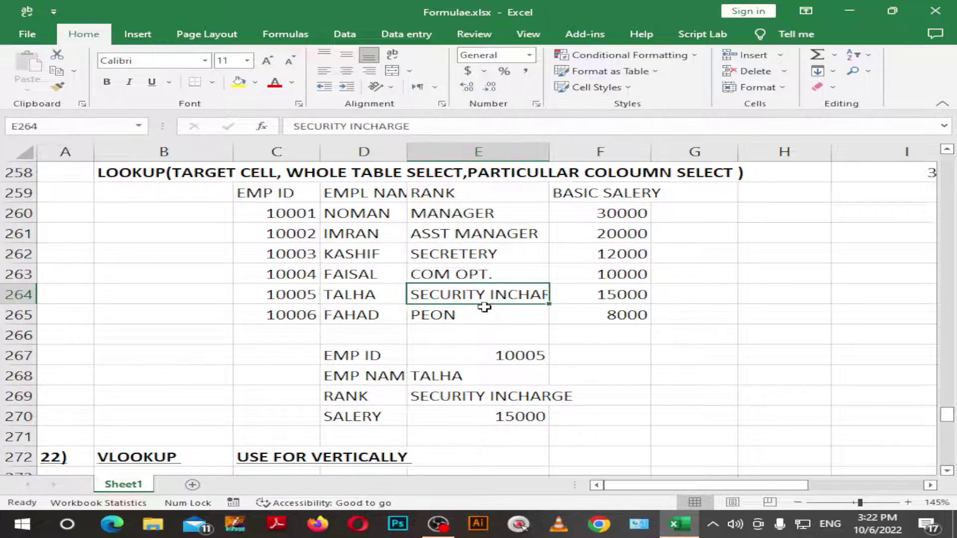
pyautogui.press('Down')
pyautogui.click(521, 416)
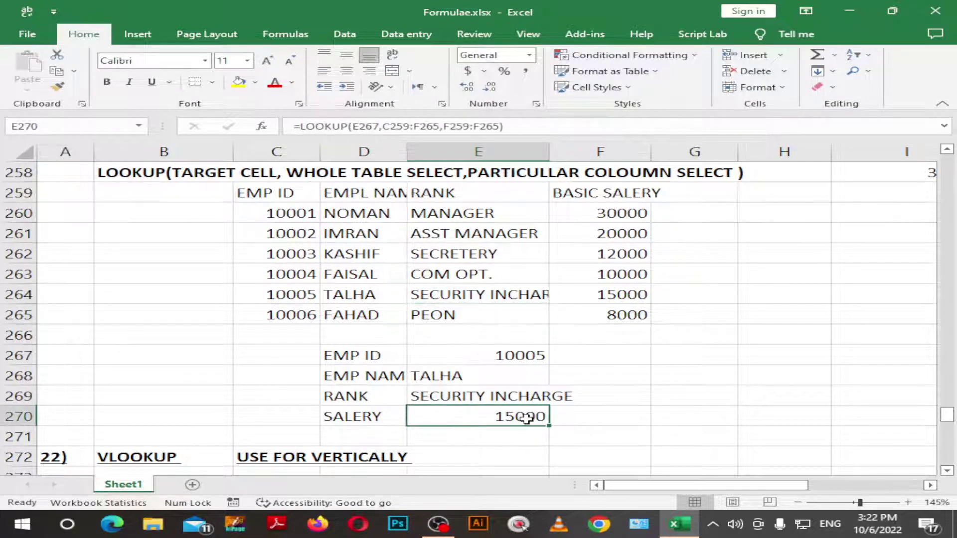
pyautogui.click(614, 299)
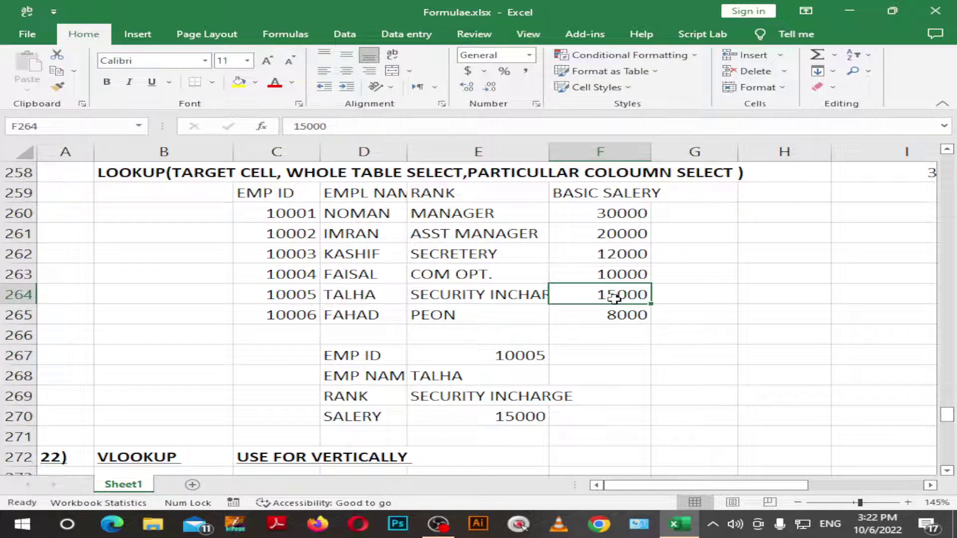
pyautogui.press('Down')
pyautogui.press('Down')
pyautogui.press('Down')
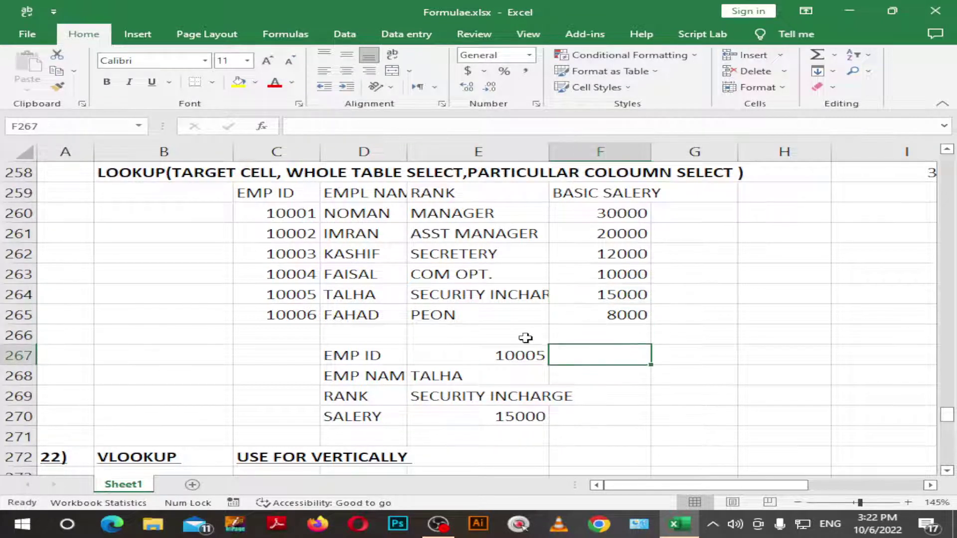
pyautogui.press('Down')
pyautogui.press('Left')
pyautogui.press('Left')
pyautogui.hotkey('shift', 'Right')
pyautogui.press('Left')
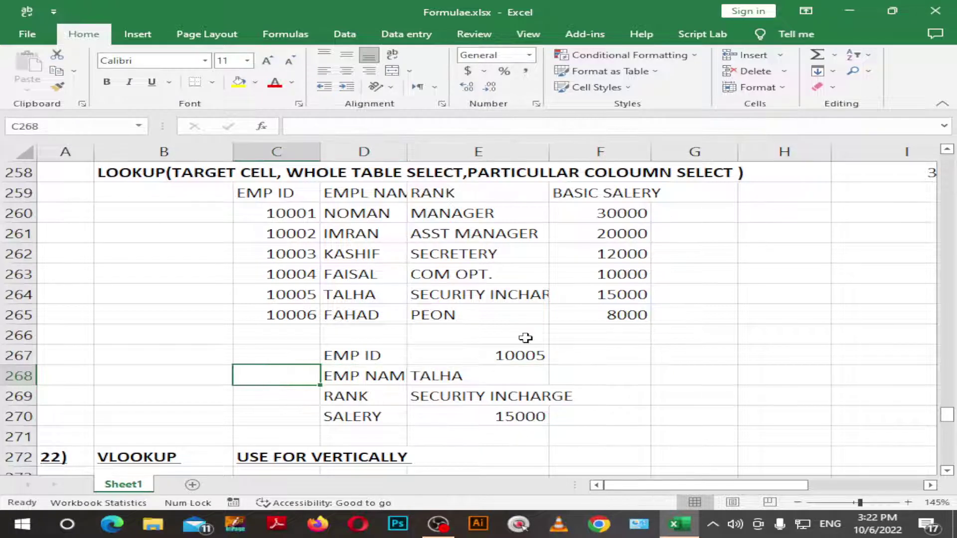
# Step: Widen column D to fit EMPL NAME and column E to fit SECURITY INCHARGE
pyautogui.doubleClick(407, 151)
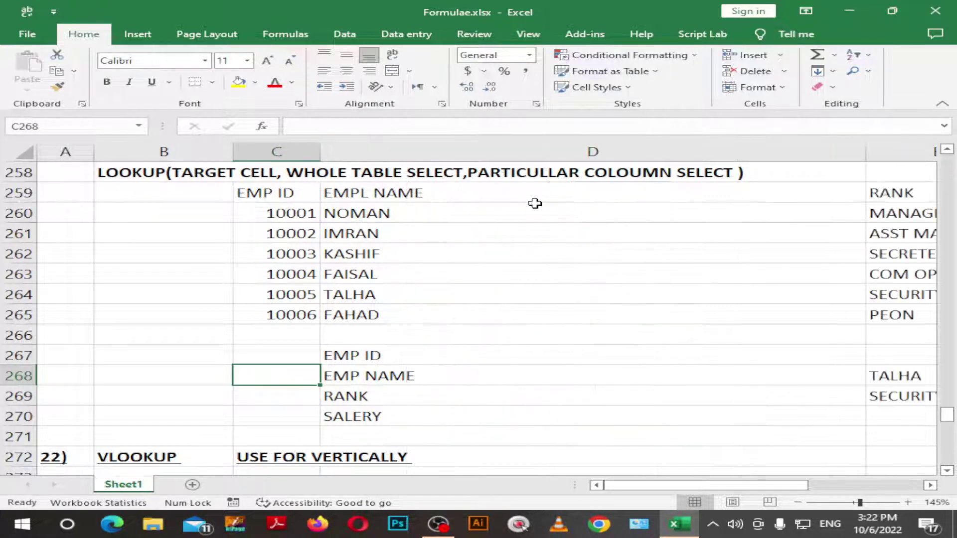
pyautogui.hotkey('ctrl', 'z')
pyautogui.moveTo(406, 157); pyautogui.dragTo(436, 161)
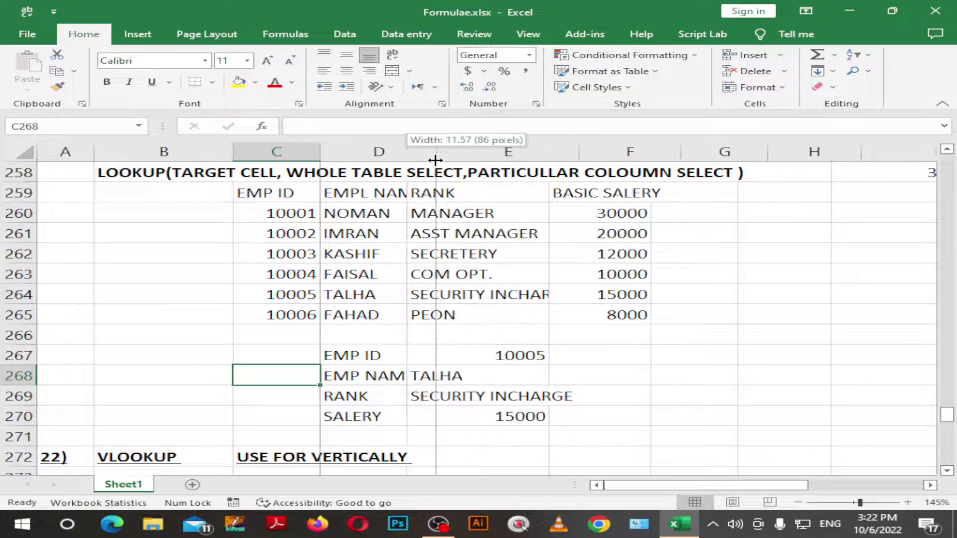
pyautogui.moveTo(578, 153); pyautogui.dragTo(607, 152)
# Step: Select the name, rank and salary result cells E268:E270
pyautogui.click(588, 312)
pyautogui.scroll(1, 575, 343)
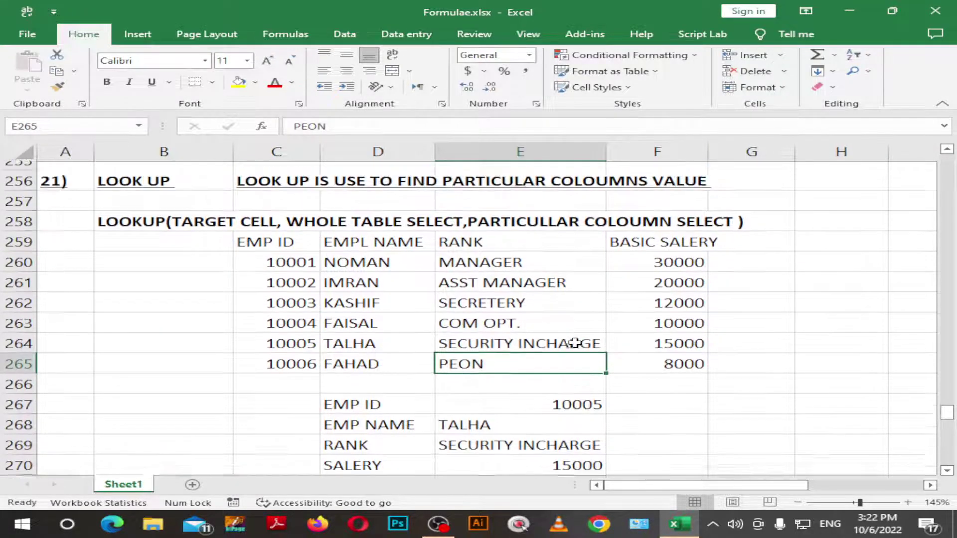
pyautogui.scroll(-2, 576, 343)
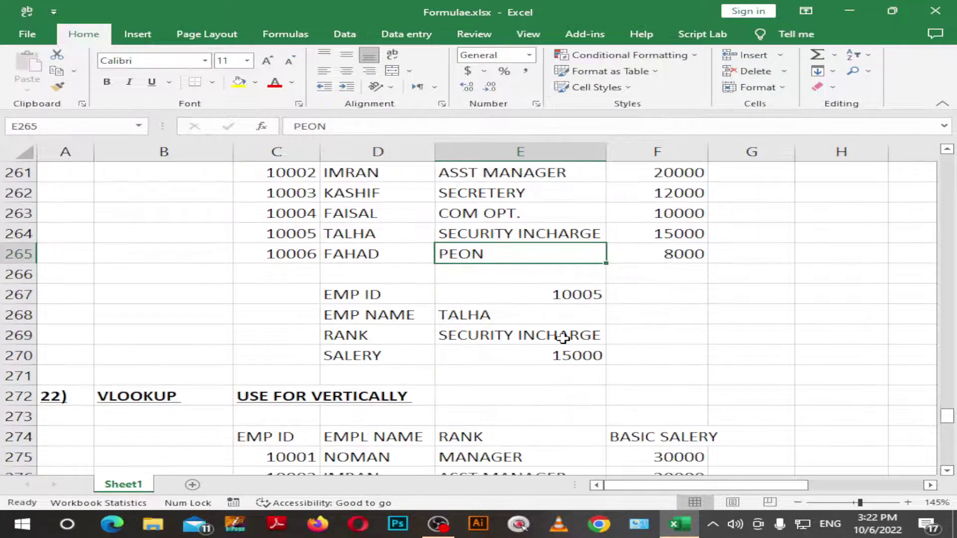
pyautogui.click(509, 323)
pyautogui.hotkey('shift', 'Down')
pyautogui.hotkey('shift', 'Down')
# Step: Clear the old name, rank and salary results from E268:E270
pyautogui.press('Delete')
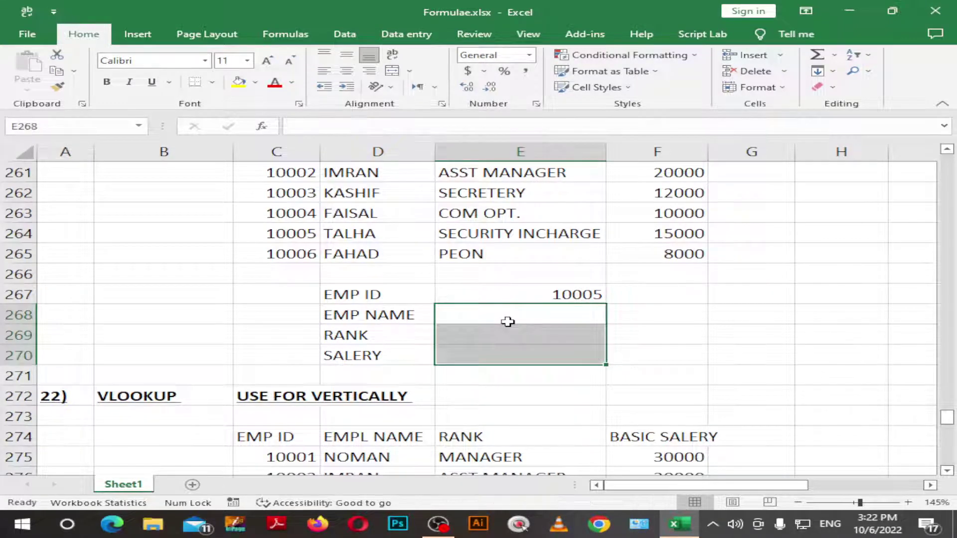
pyautogui.click(508, 322)
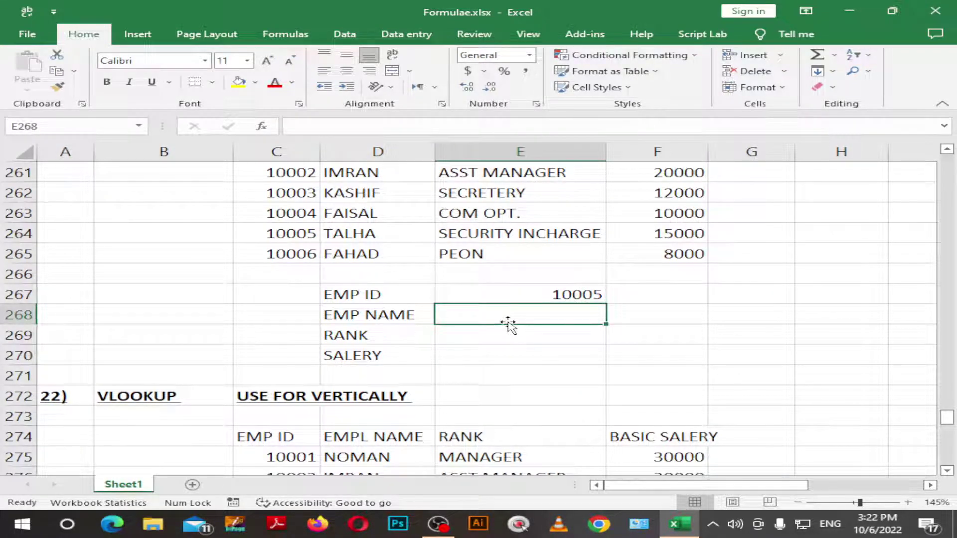
pyautogui.write('=')
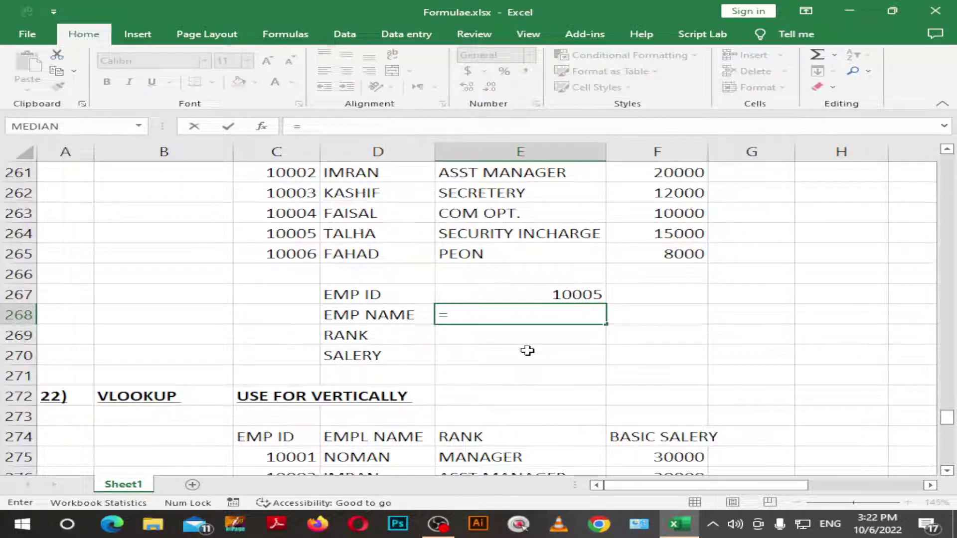
pyautogui.scroll(1, 528, 351)
pyautogui.click(581, 354)
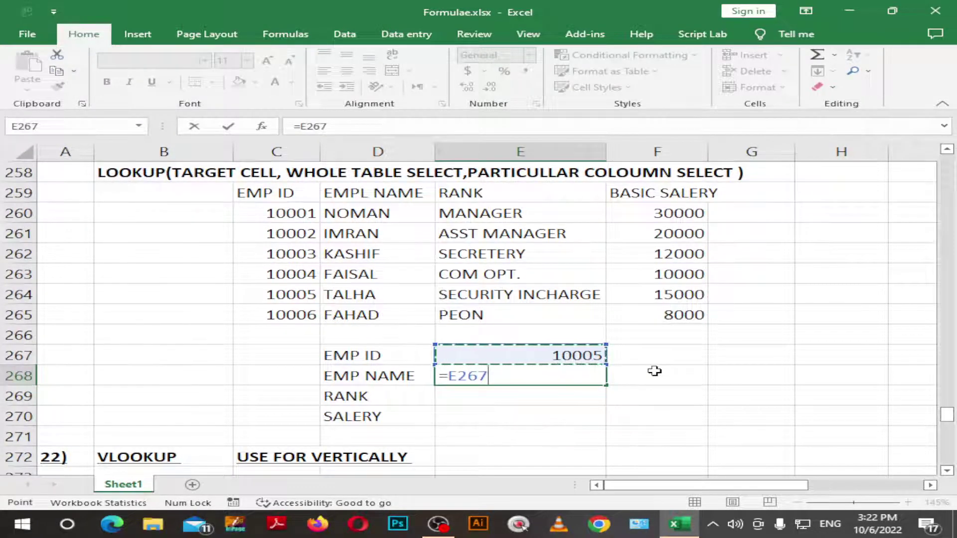
pyautogui.write(',')
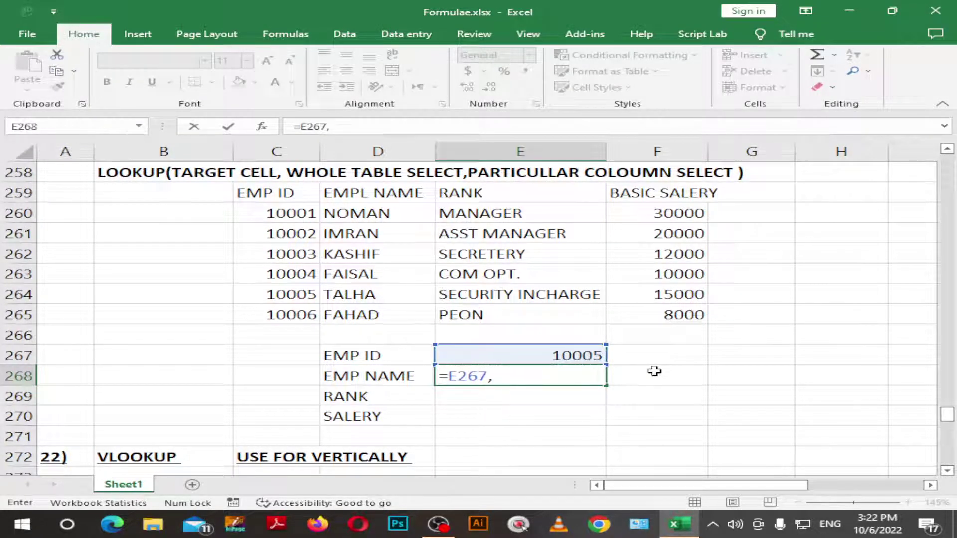
pyautogui.press('BackSpace')
pyautogui.press('BackSpace')
pyautogui.press('BackSpace')
pyautogui.press('BackSpace')
pyautogui.press('BackSpace')
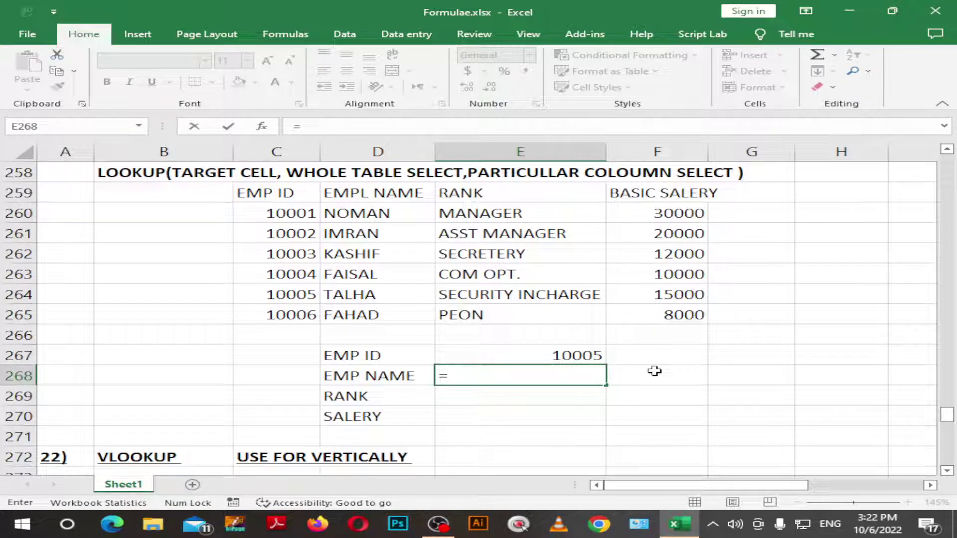
# Step: Enter =LOOKUP(E267,C259:F265,D259:D265) in E268, then set the EMP ID to 10001
pyautogui.write('loo')
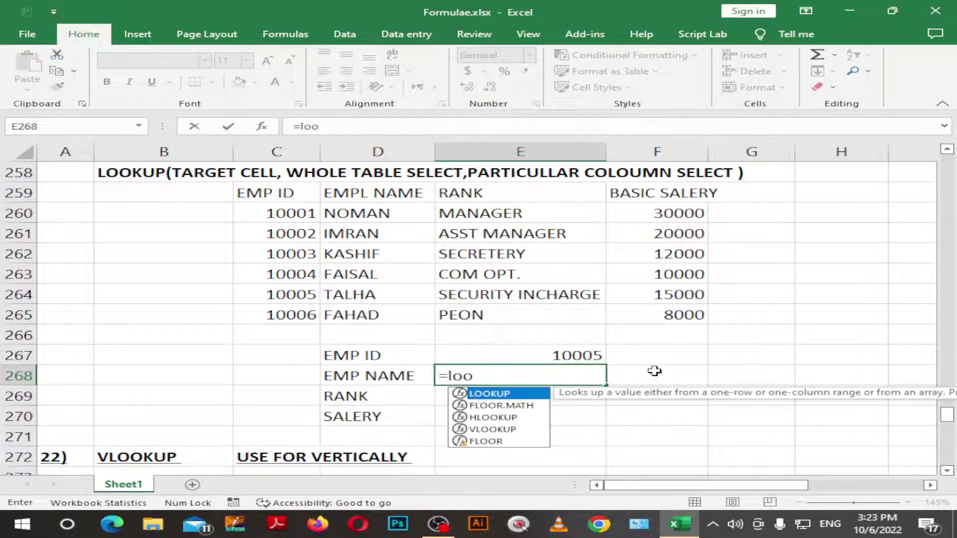
pyautogui.press('Tab')
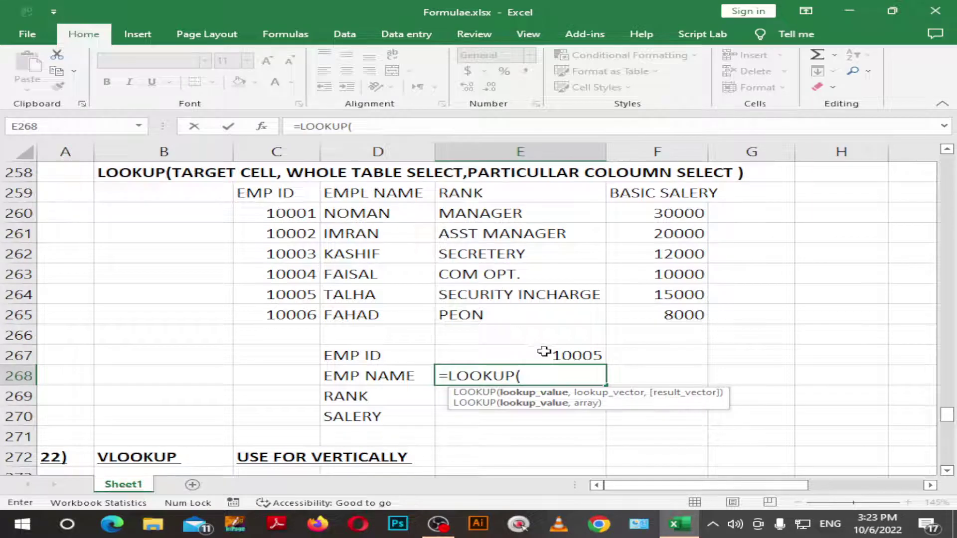
pyautogui.click(561, 355)
pyautogui.write(',')
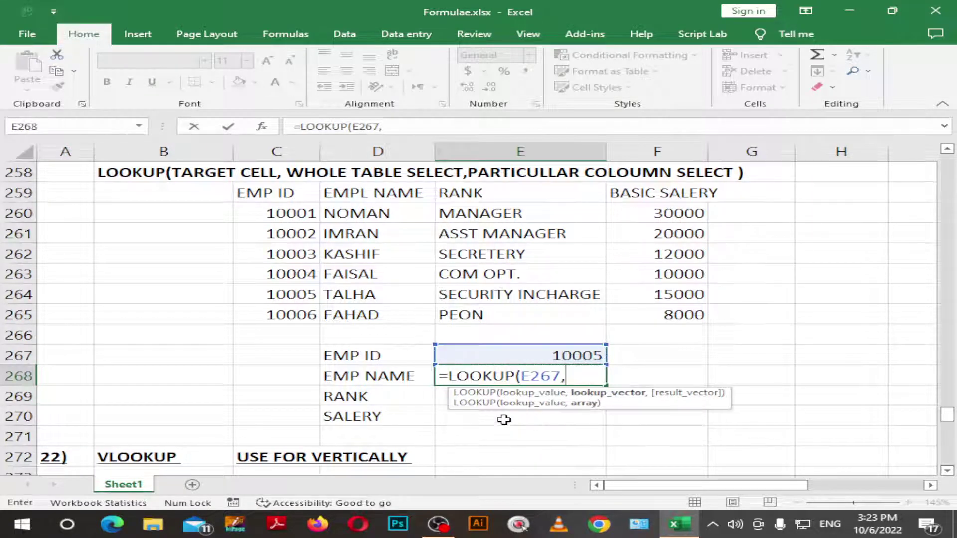
pyautogui.click(262, 191)
pyautogui.moveTo(261, 191)
pyautogui.mouseDown()
pyautogui.moveTo(703, 257)
pyautogui.moveTo(703, 319)
pyautogui.mouseUp()
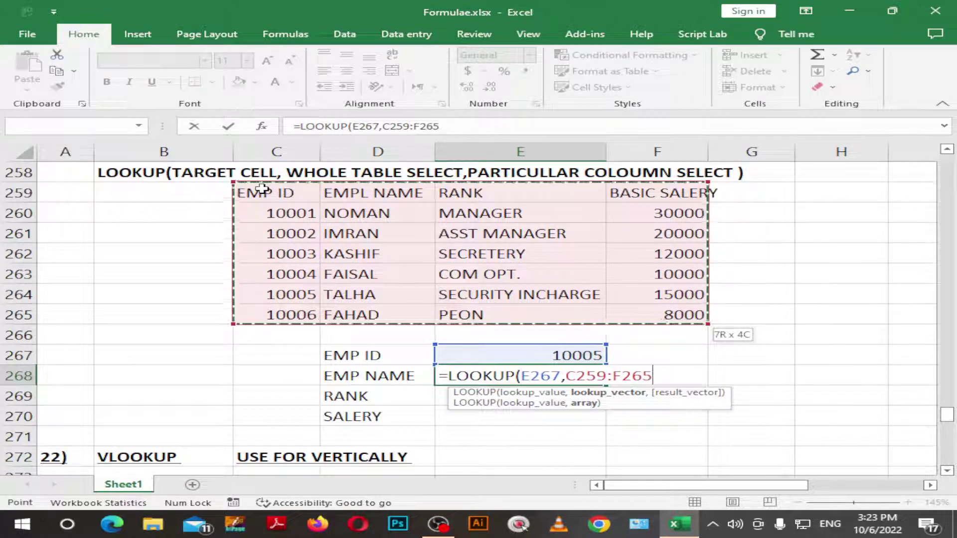
pyautogui.write(',')
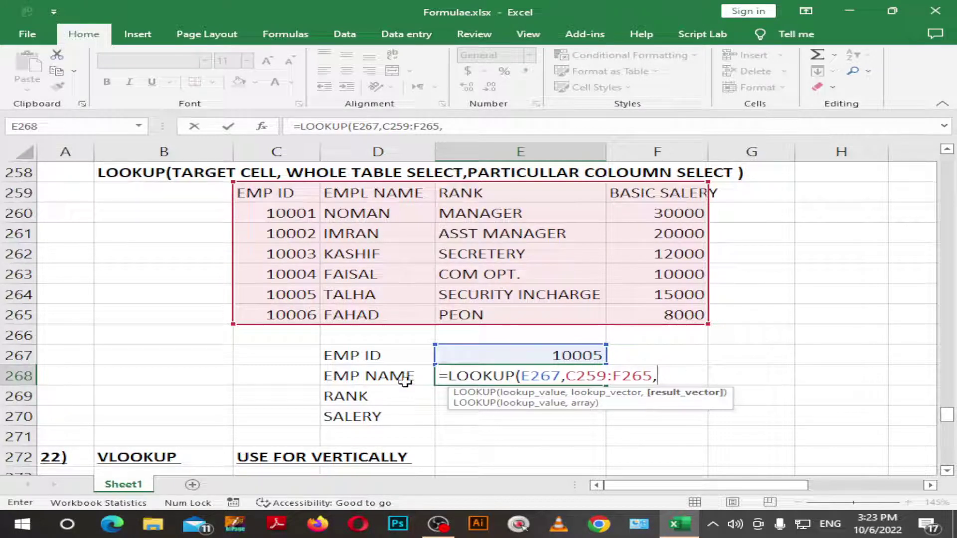
pyautogui.moveTo(391, 195); pyautogui.dragTo(390, 315)
pyautogui.write(')')
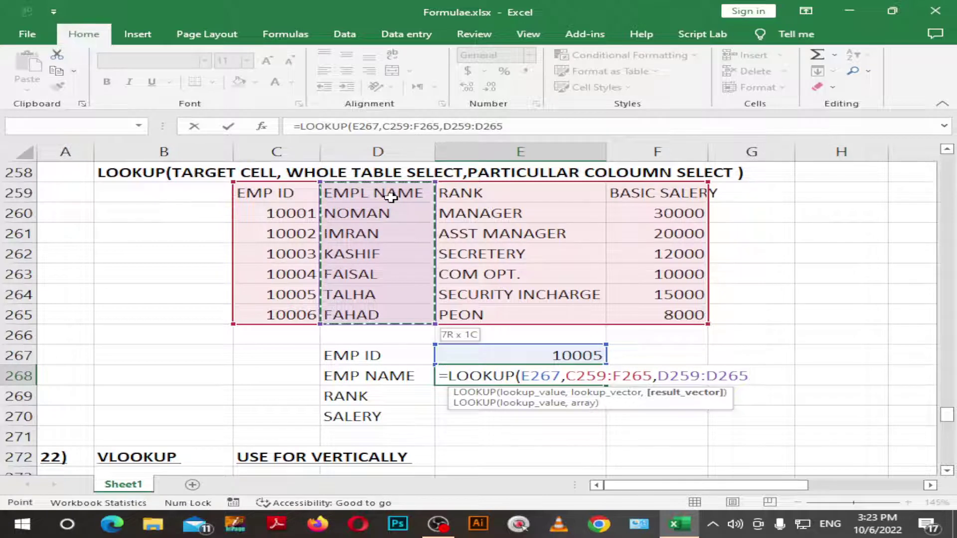
pyautogui.hotkey('shift', 'Return')
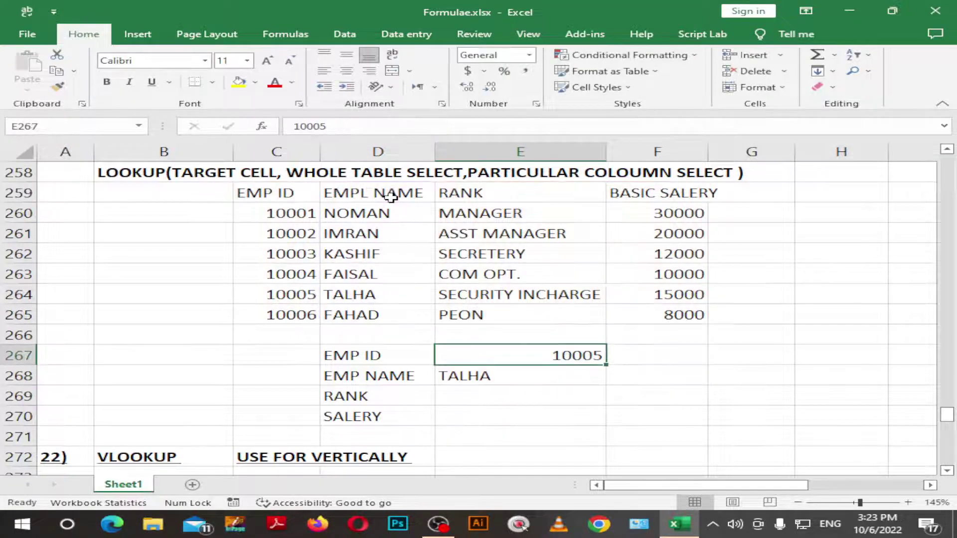
pyautogui.write('1000')
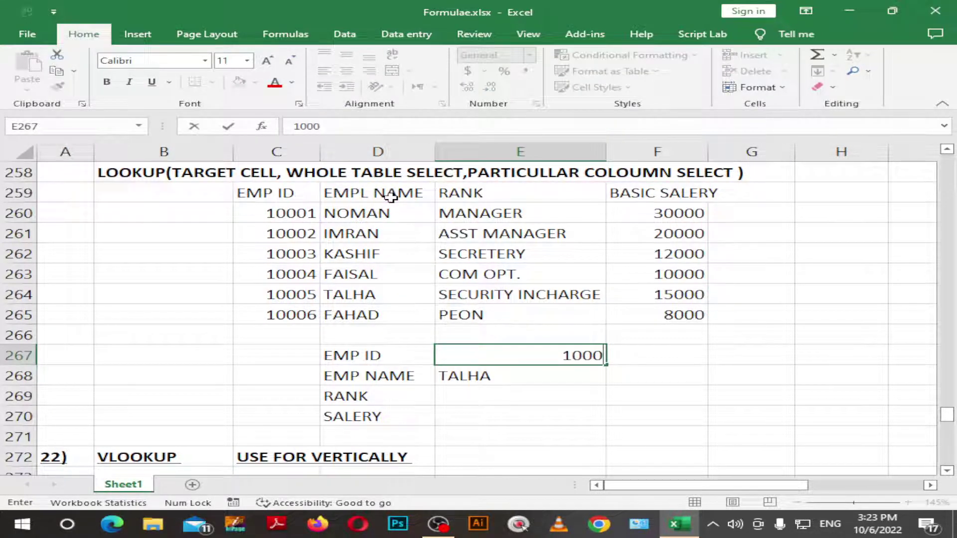
pyautogui.write('1')
pyautogui.press('Return')
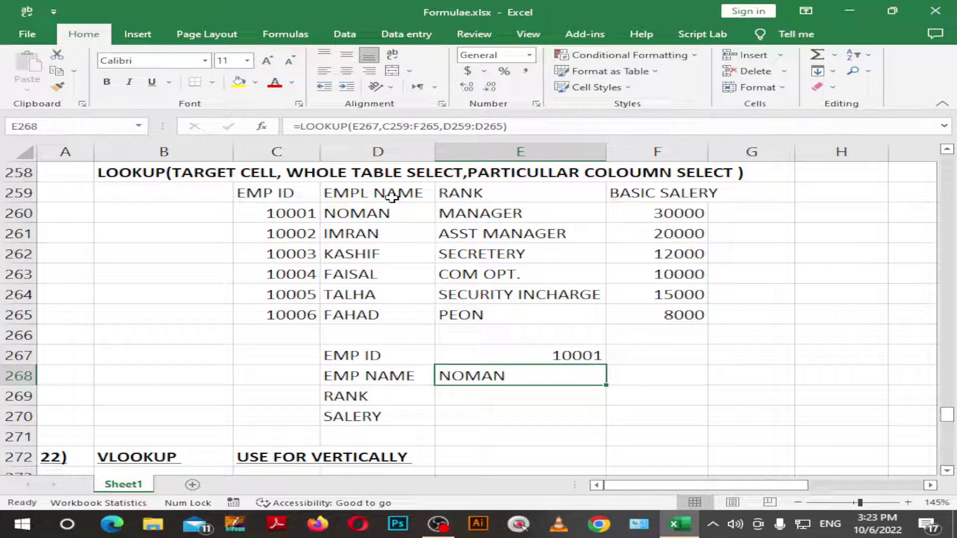
# Step: In E269, begin a LOOKUP using E267 as the value and C259:F265 as the lookup range
pyautogui.press('Return')
pyautogui.write('=')
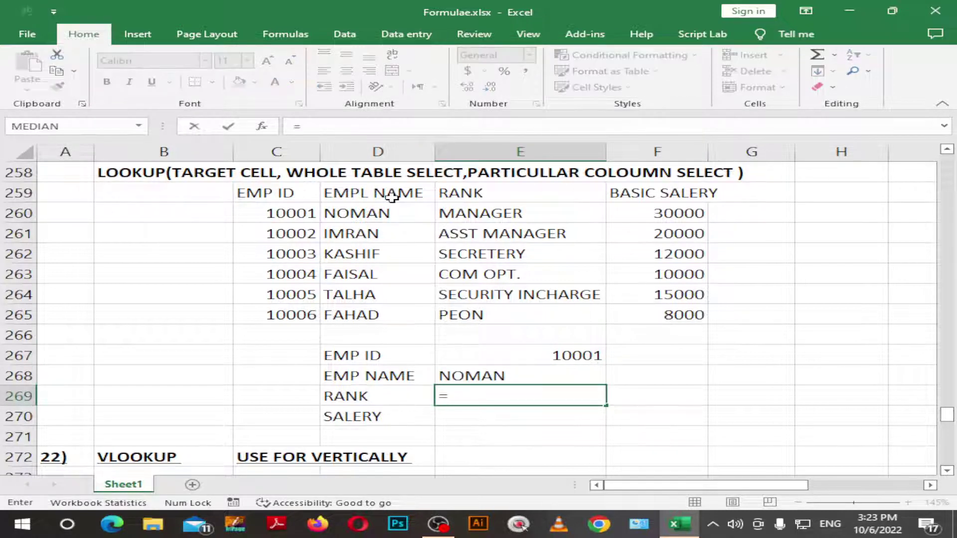
pyautogui.write('loo')
pyautogui.press('Tab')
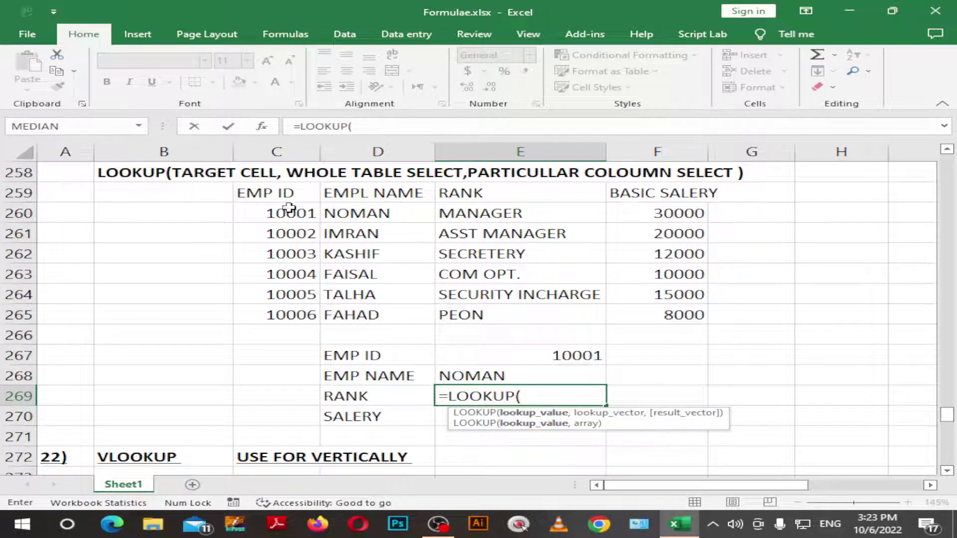
pyautogui.click(557, 355)
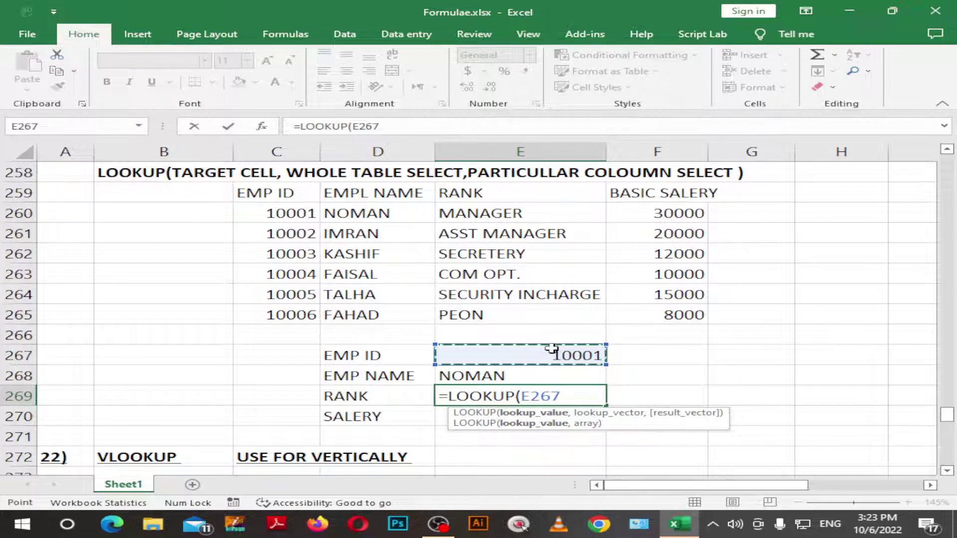
pyautogui.write(',')
pyautogui.moveTo(305, 201); pyautogui.dragTo(698, 215)
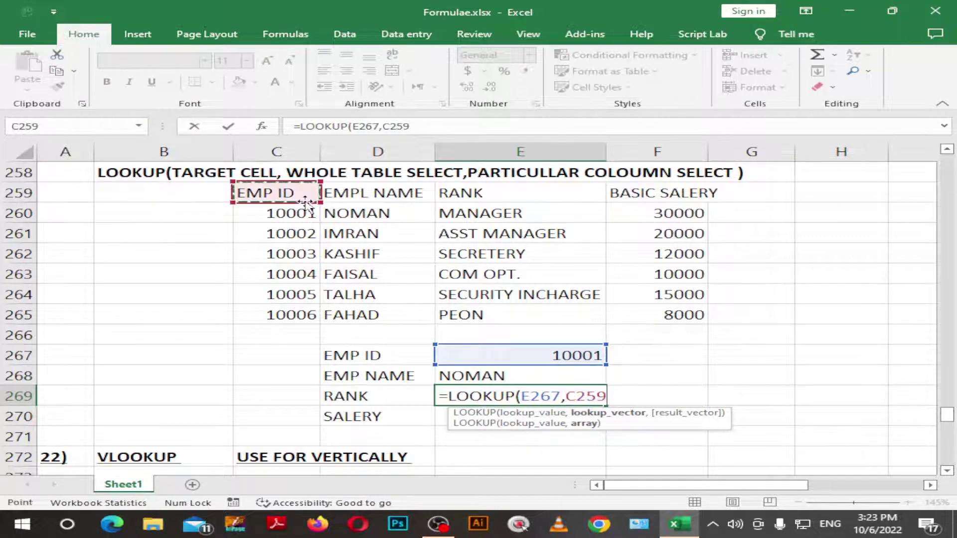
pyautogui.hotkey('shift', 'Down')
pyautogui.hotkey('shift', 'Down')
pyautogui.hotkey('shift', 'Down')
pyautogui.hotkey('shift', 'Down')
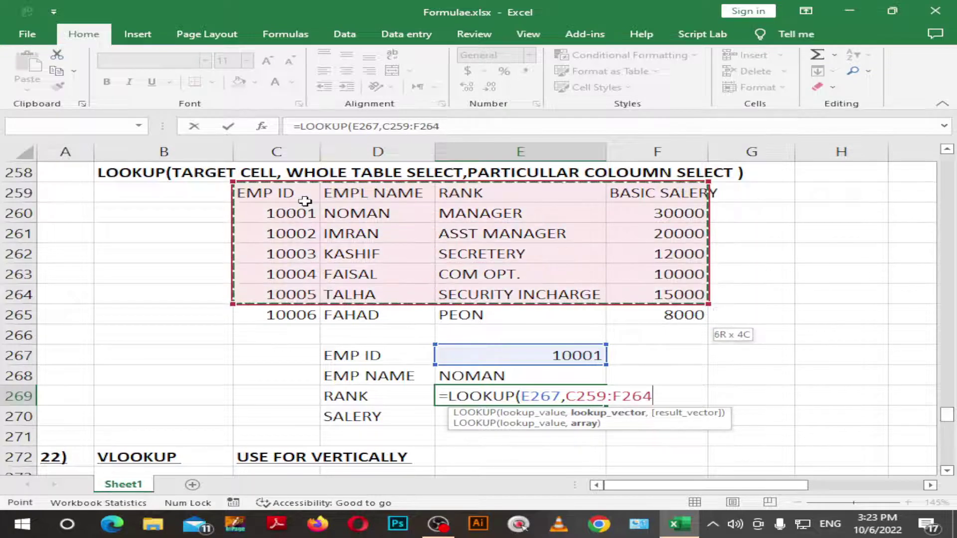
pyautogui.hotkey('shift', 'Down')
# Step: Set the result range to the RANK column E259:E265 so the formula returns MANAGER
pyautogui.write(',')
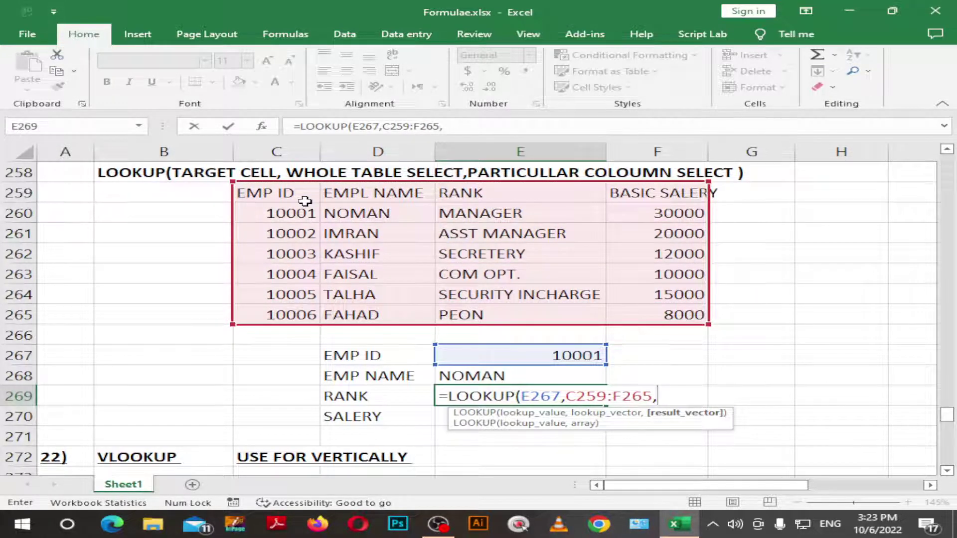
pyautogui.press('Right')
pyautogui.press('Up')
pyautogui.press('Up')
pyautogui.press('Up')
pyautogui.press('Up')
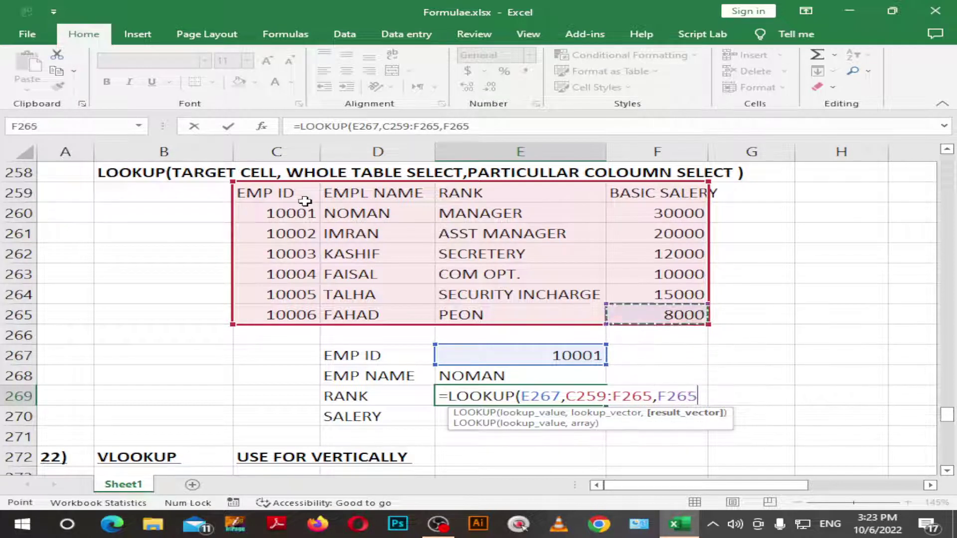
pyautogui.press('Up')
pyautogui.press('Up')
pyautogui.press('Up')
pyautogui.press('Up')
pyautogui.press('Up')
pyautogui.press('Up')
pyautogui.press('Left')
pyautogui.press('Left')
pyautogui.press('Right')
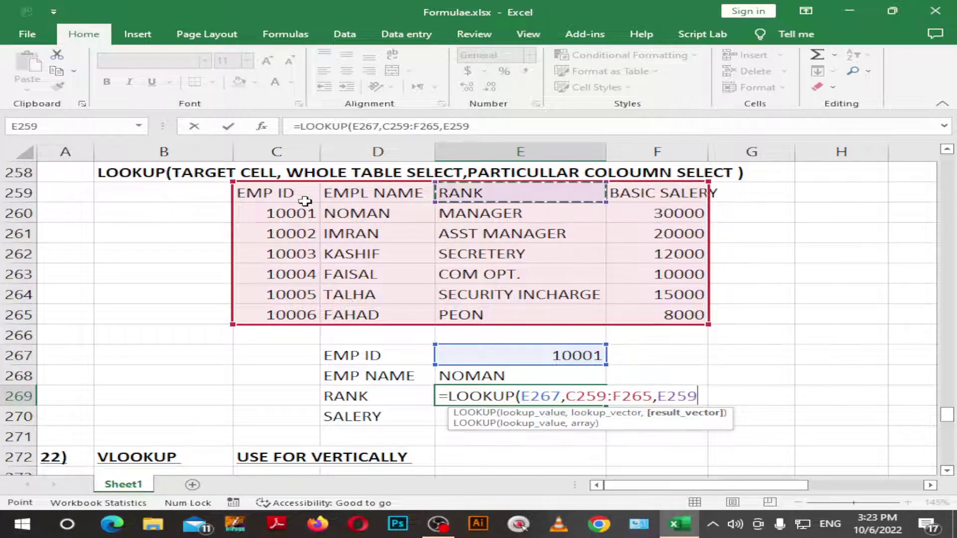
pyautogui.hotkey('shift', 'Down')
pyautogui.hotkey('shift', 'Down')
pyautogui.hotkey('shift', 'Down')
pyautogui.hotkey('shift', 'Down')
pyautogui.press('Down')
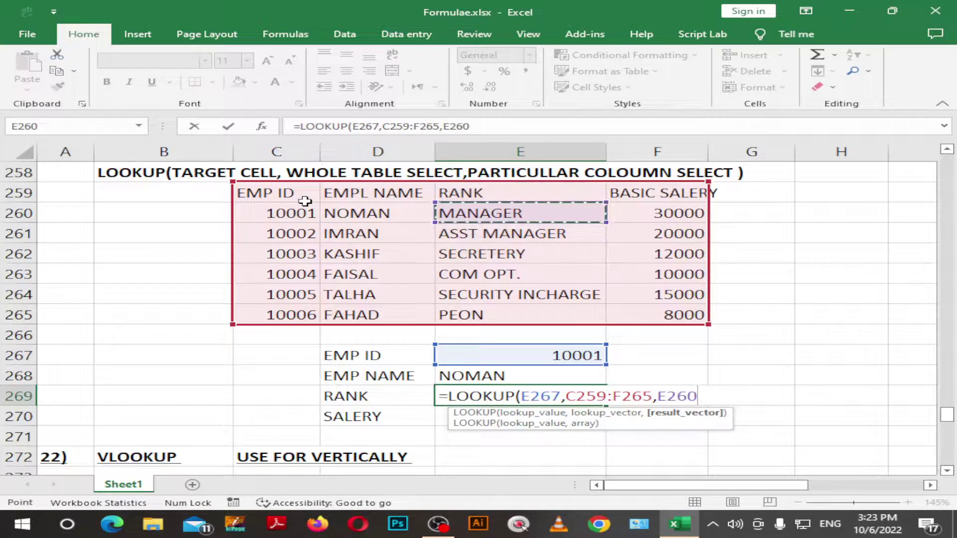
pyautogui.hotkey('shift', 'Down')
pyautogui.hotkey('shift', 'Down')
pyautogui.hotkey('shift', 'Down')
pyautogui.hotkey('shift', 'Down')
pyautogui.hotkey('shift', 'Down')
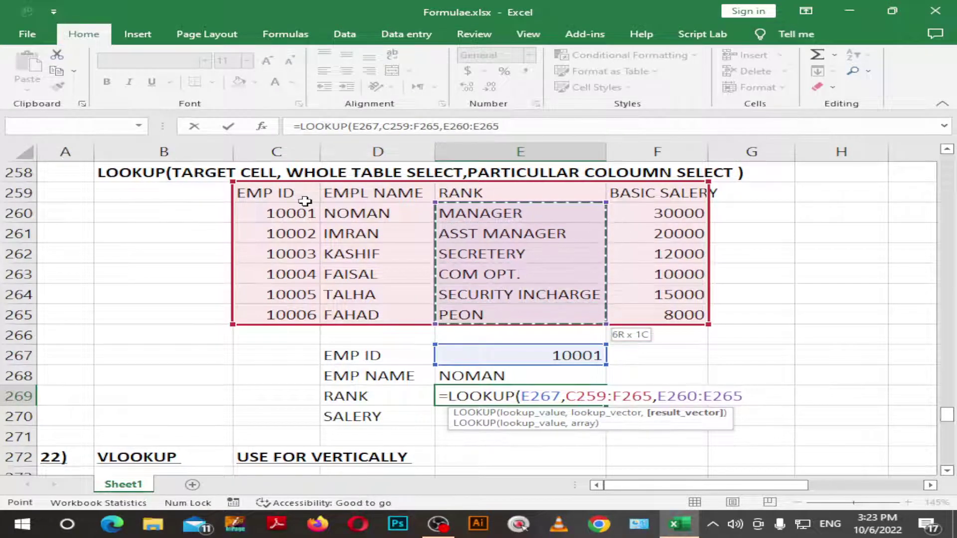
pyautogui.hotkey('shift', 'Up')
pyautogui.press('Up')
pyautogui.press('Up')
pyautogui.press('Down')
pyautogui.hotkey('shift', 'Down')
pyautogui.hotkey('shift', 'Down')
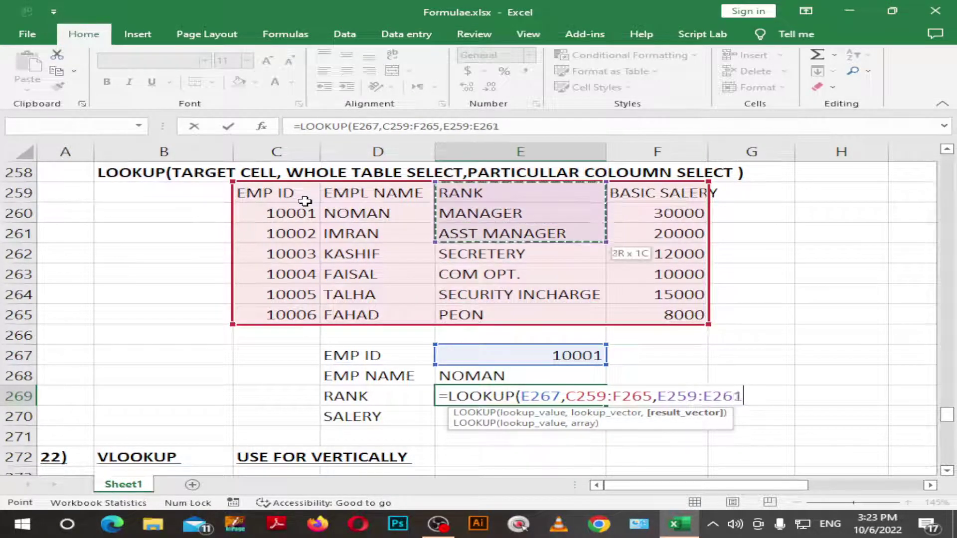
pyautogui.hotkey('shift', 'Down')
pyautogui.hotkey('shift', 'Down')
pyautogui.hotkey('shift', 'Down')
pyautogui.hotkey('shift', 'Down')
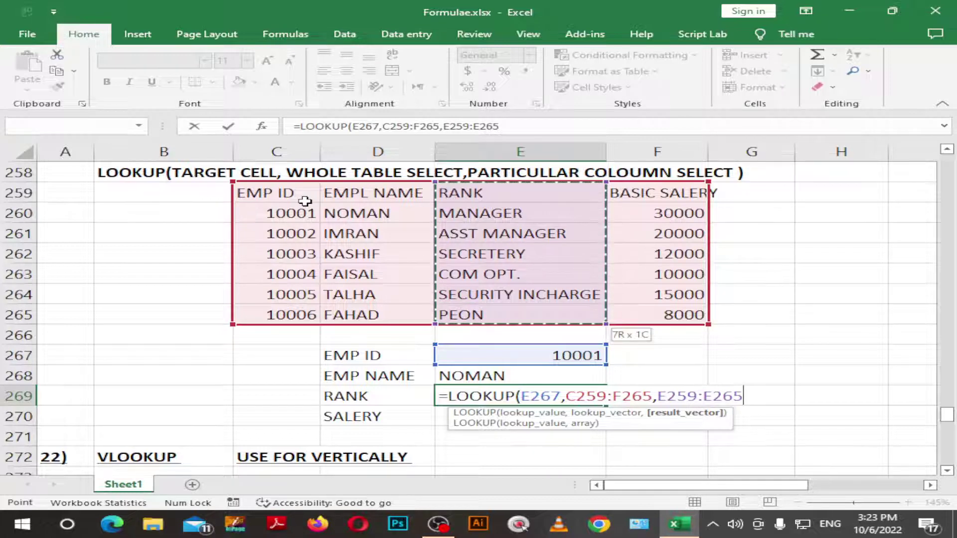
pyautogui.write(')')
pyautogui.press('Return')
pyautogui.press('Up')
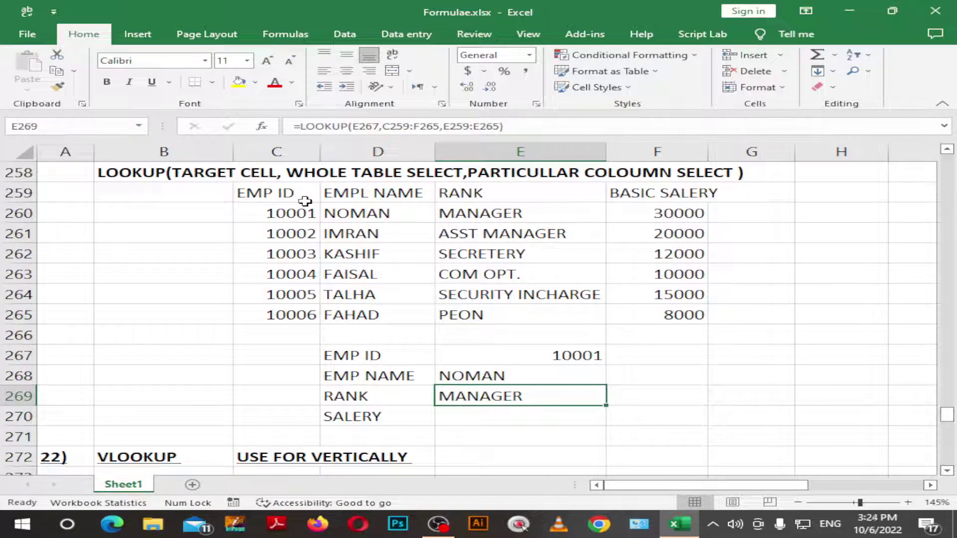
pyautogui.press('Up')
pyautogui.press('Up')
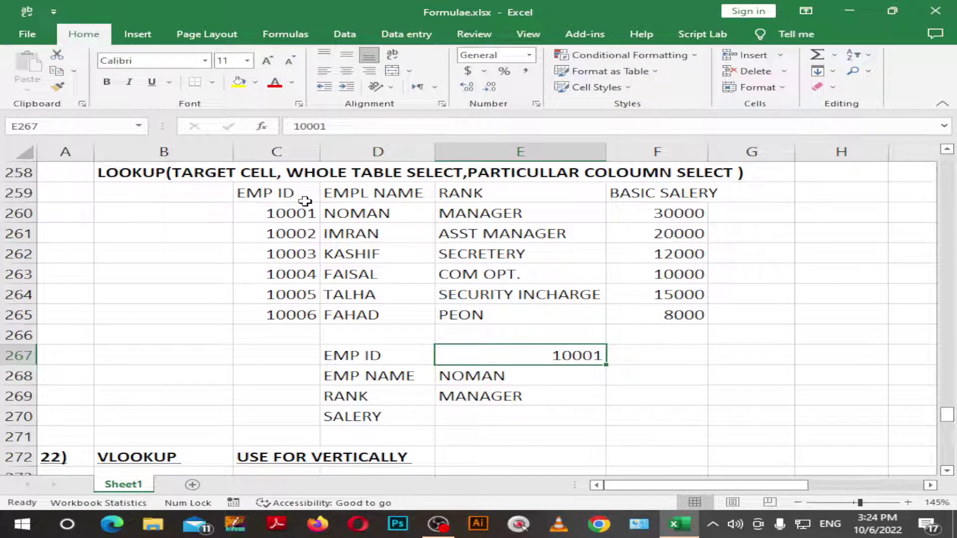
pyautogui.press('Down')
pyautogui.press('Down')
pyautogui.press('Down')
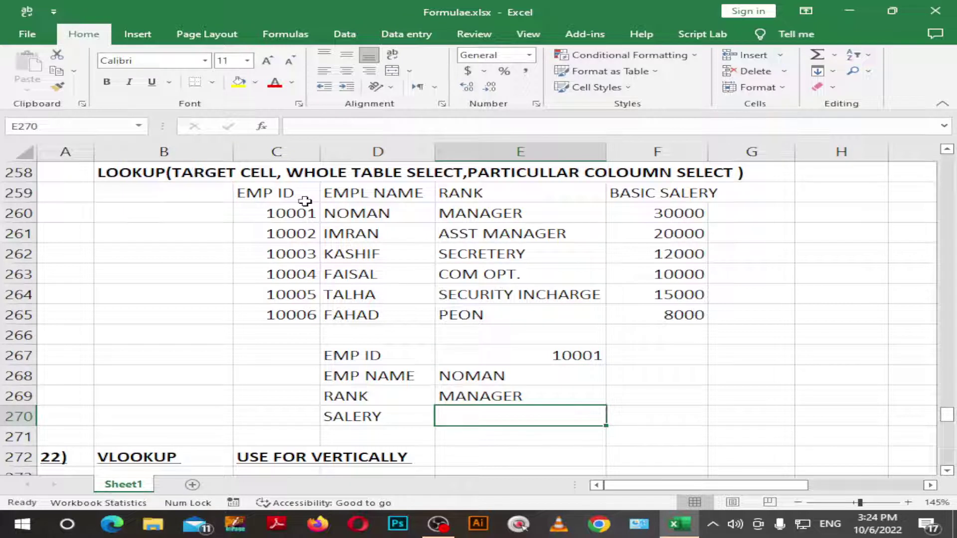
# Step: Enter =LOOKUP(E267,C260:F265,F260:F265) in E270 so the salary shows 30000
pyautogui.write('=')
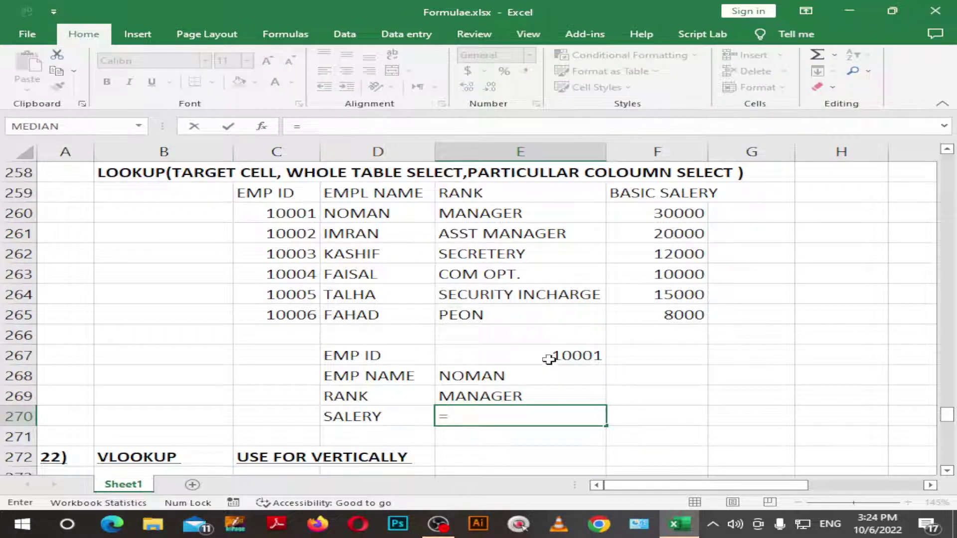
pyautogui.click(548, 360)
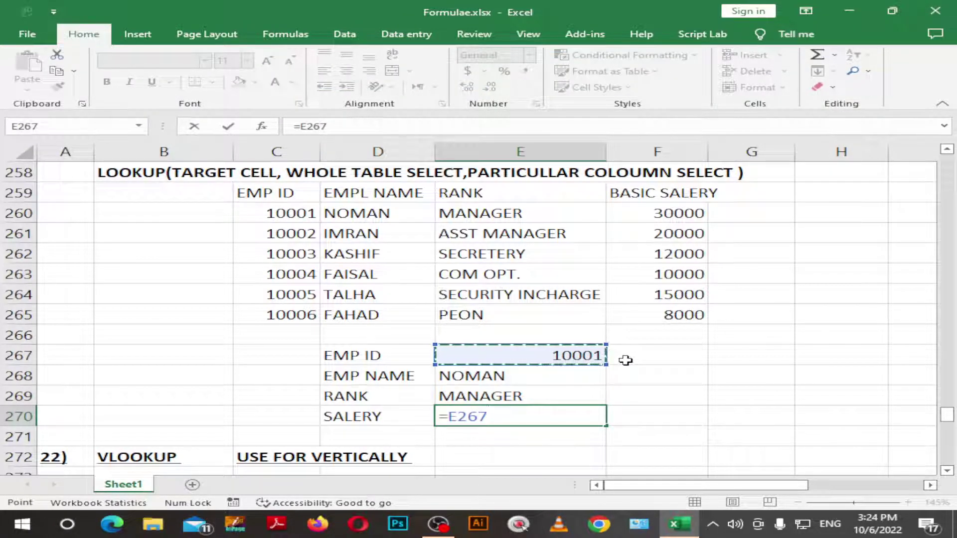
pyautogui.press('BackSpace')
pyautogui.press('BackSpace')
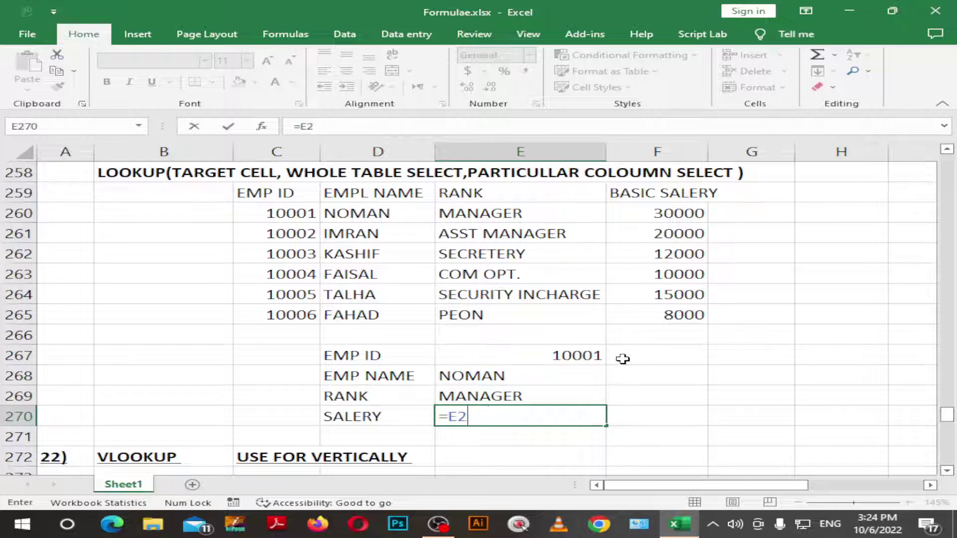
pyautogui.press('BackSpace')
pyautogui.press('BackSpace')
pyautogui.write('loo')
pyautogui.press('Tab')
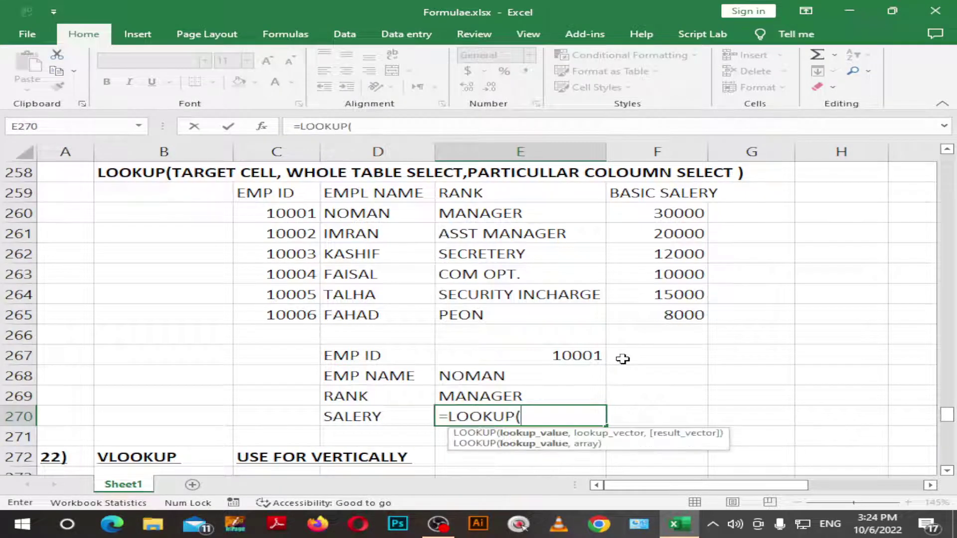
pyautogui.click(578, 354)
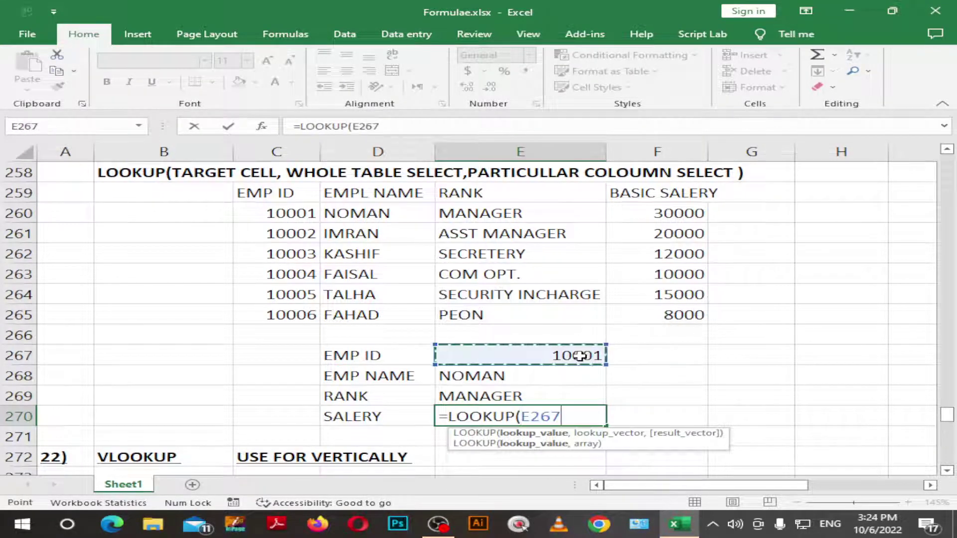
pyautogui.write(',')
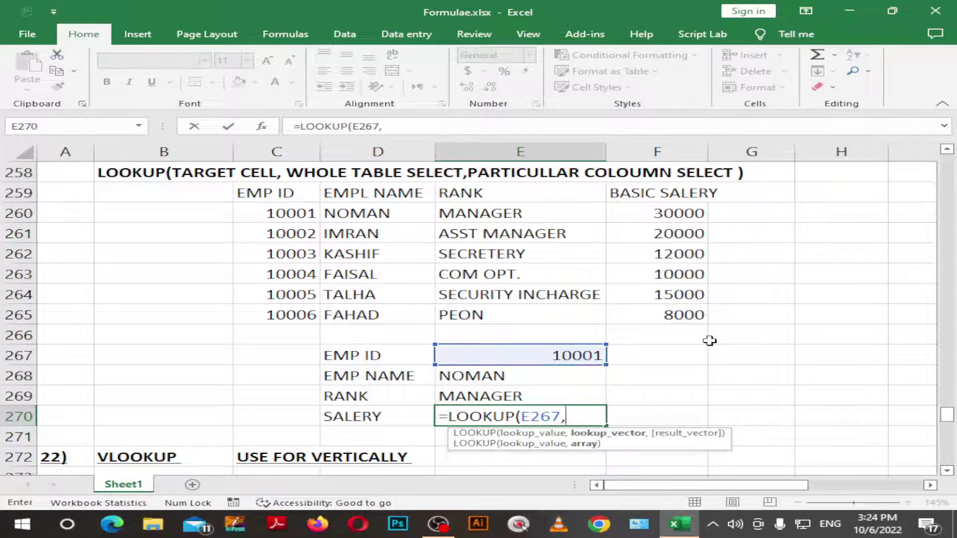
pyautogui.moveTo(299, 213)
pyautogui.mouseDown()
pyautogui.moveTo(398, 213)
pyautogui.moveTo(707, 324)
pyautogui.mouseUp()
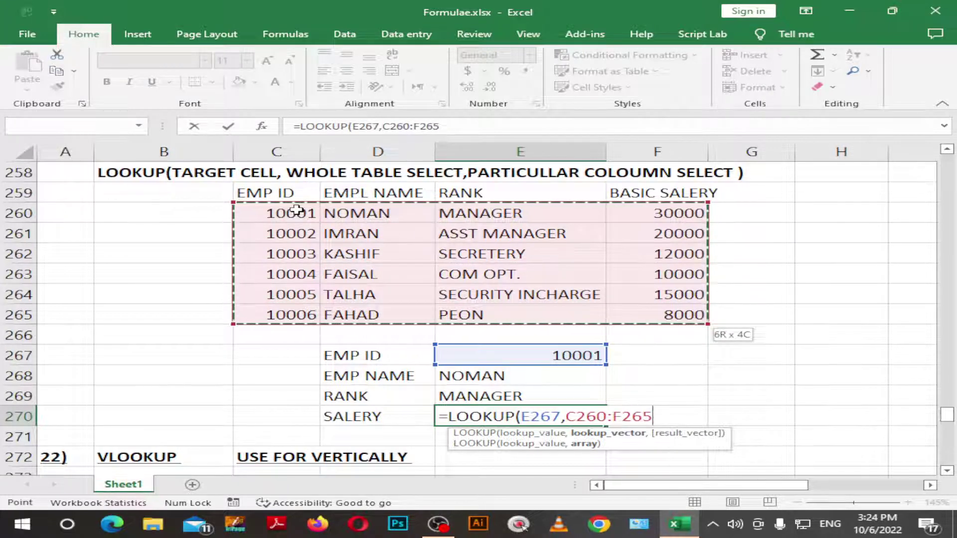
pyautogui.write(',')
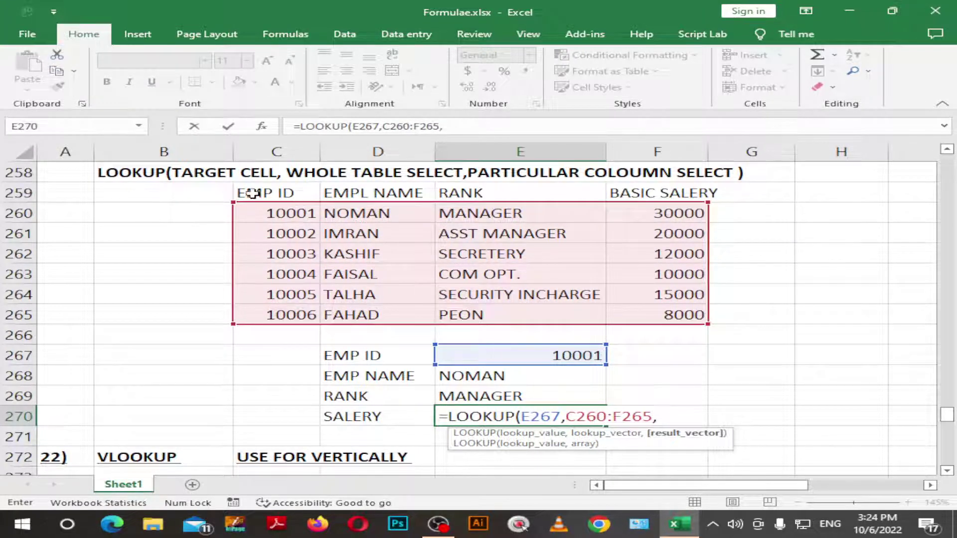
pyautogui.moveTo(646, 215); pyautogui.dragTo(645, 315)
pyautogui.write(')')
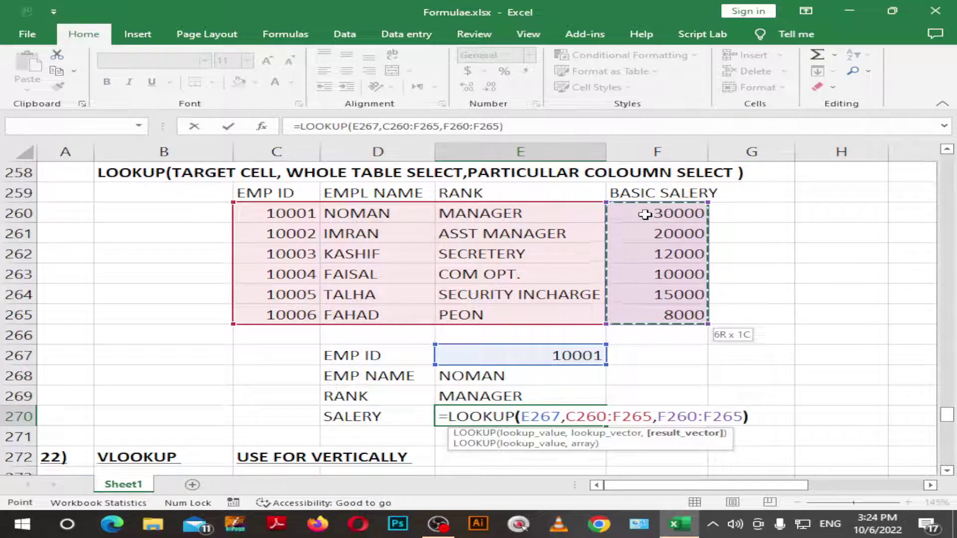
pyautogui.press('Return')
pyautogui.press('Up')
pyautogui.press('Up')
pyautogui.press('Up')
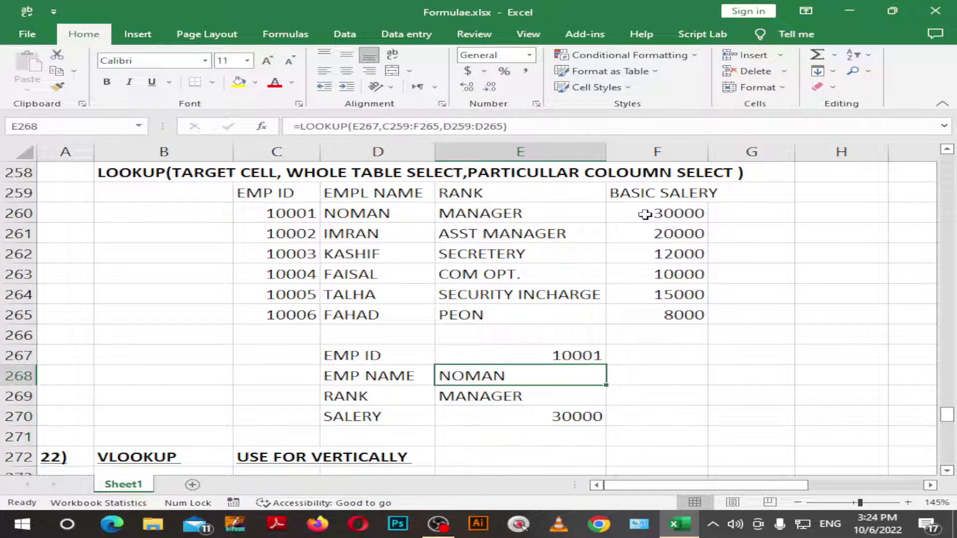
pyautogui.press('Up')
# Step: Change the EMP ID to 10006 so the lookups return rank PEON and salary 8000
pyautogui.write('100')
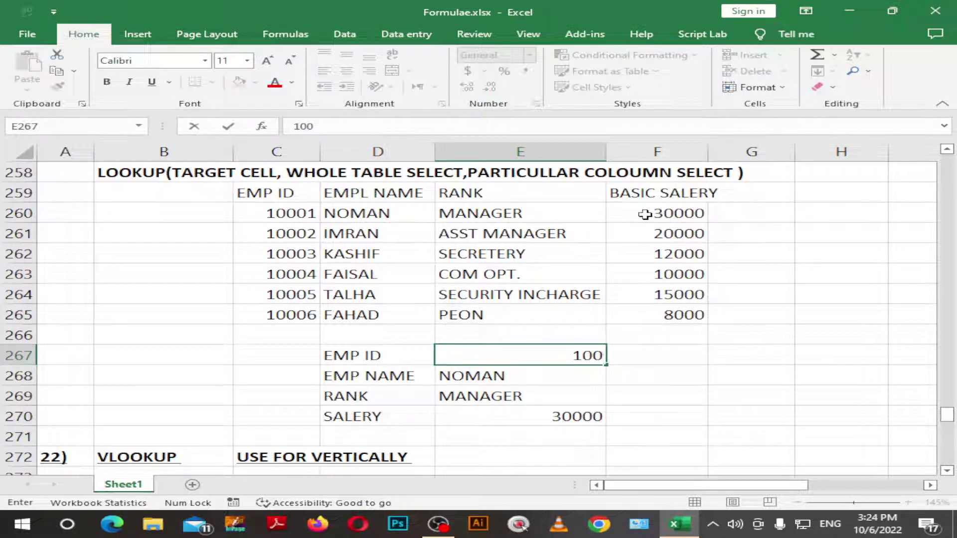
pyautogui.write('06')
pyautogui.press('BackSpace')
pyautogui.write('06')
pyautogui.press('Return')
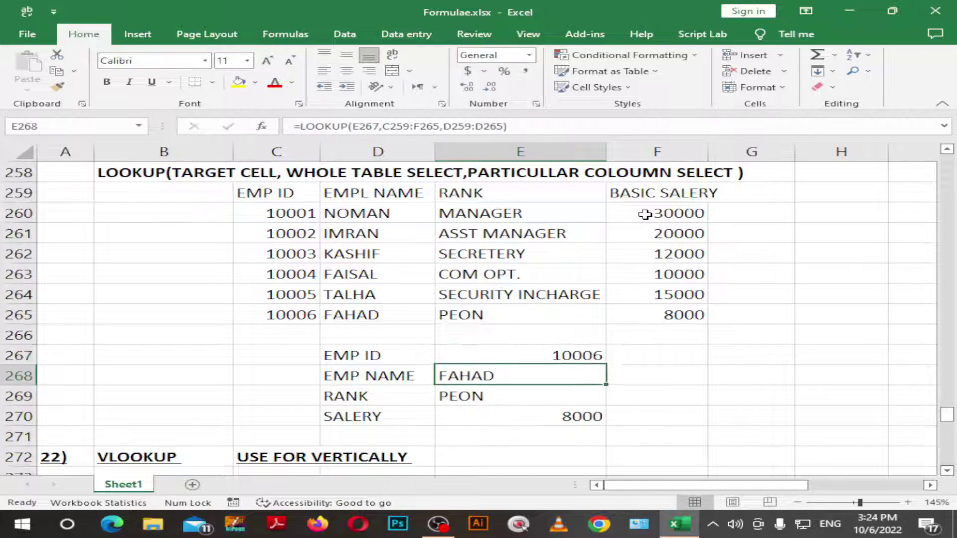
pyautogui.press('Up')
# Step: Test the nonexistent ID 10 to get #N/A, then undo back to 10006
pyautogui.press('F2')
pyautogui.press('BackSpace')
pyautogui.press('BackSpace')
pyautogui.press('BackSpace')
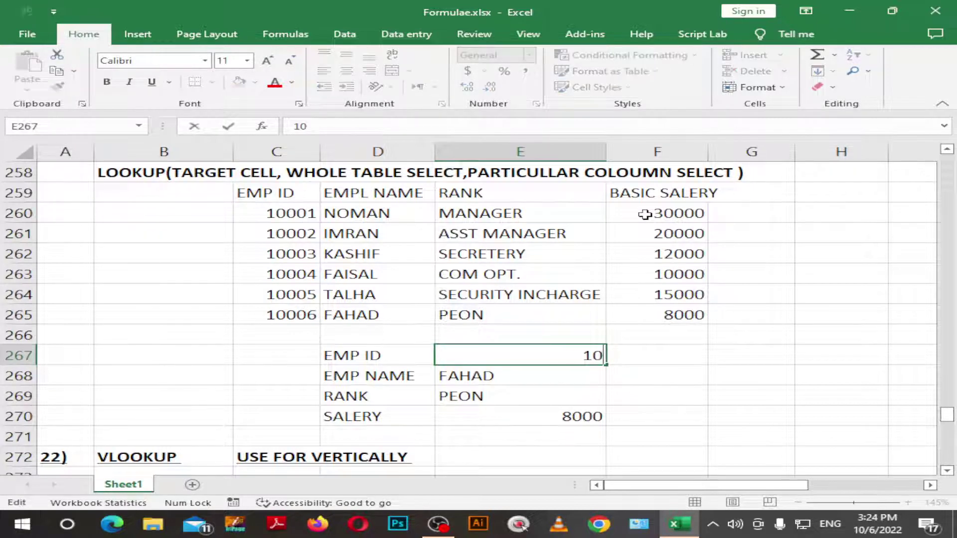
pyautogui.press('Return')
pyautogui.press('Up')
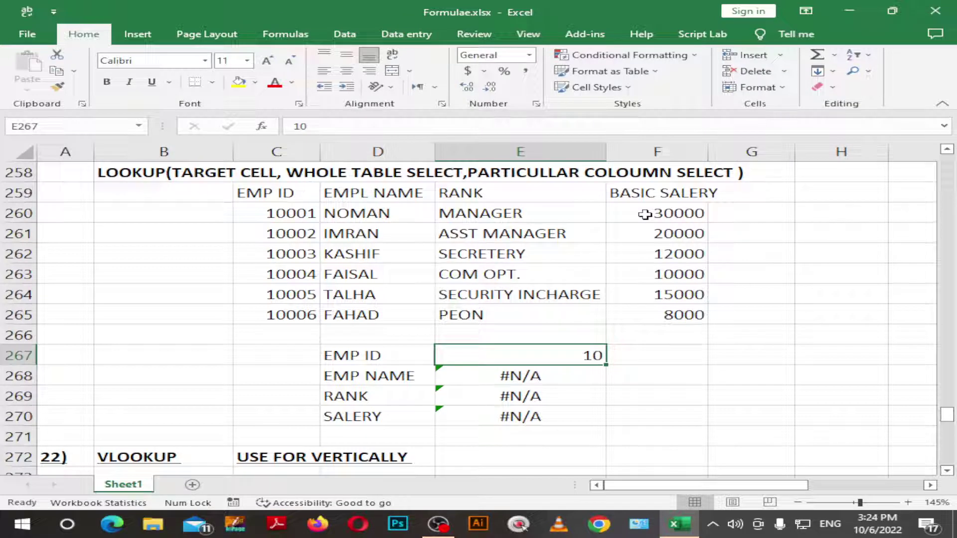
pyautogui.hotkey('ctrl', 'z')
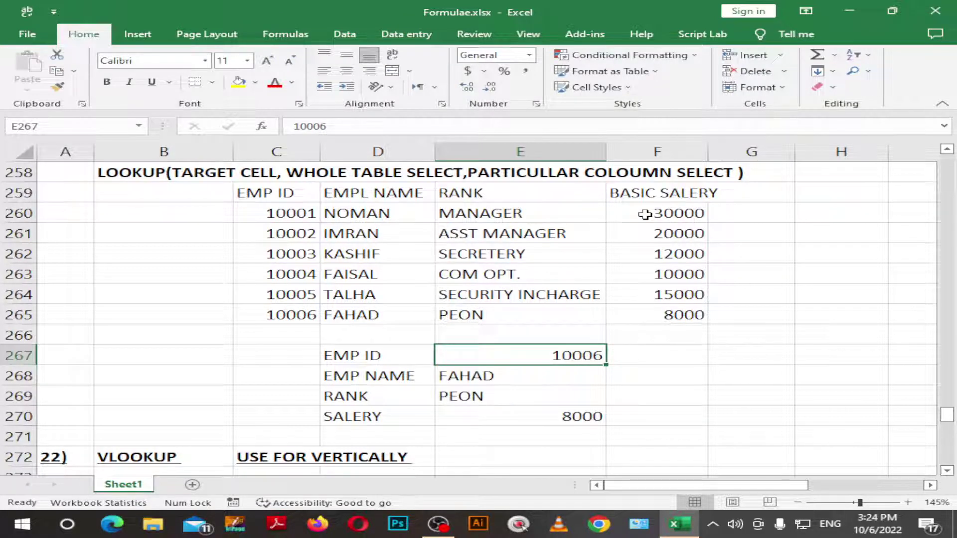
pyautogui.press('Down')
pyautogui.press('Up')
pyautogui.press('Up')
pyautogui.press('Up')
pyautogui.press('Up')
pyautogui.press('Up')
pyautogui.press('Up')
pyautogui.press('Up')
pyautogui.press('Up')
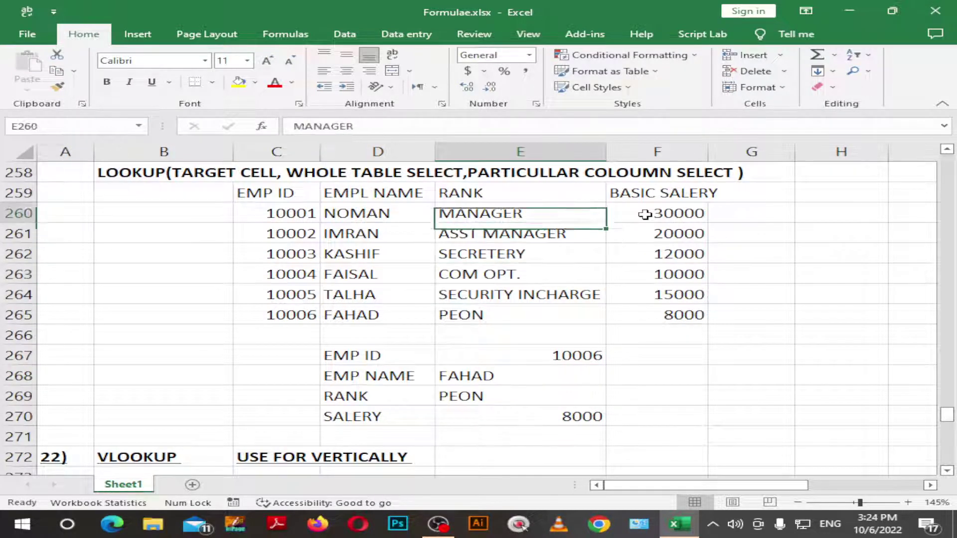
pyautogui.press('Up')
pyautogui.press('Up')
pyautogui.press('Up')
pyautogui.press('Down')
pyautogui.press('Left')
pyautogui.press('Left')
pyautogui.press('Left')
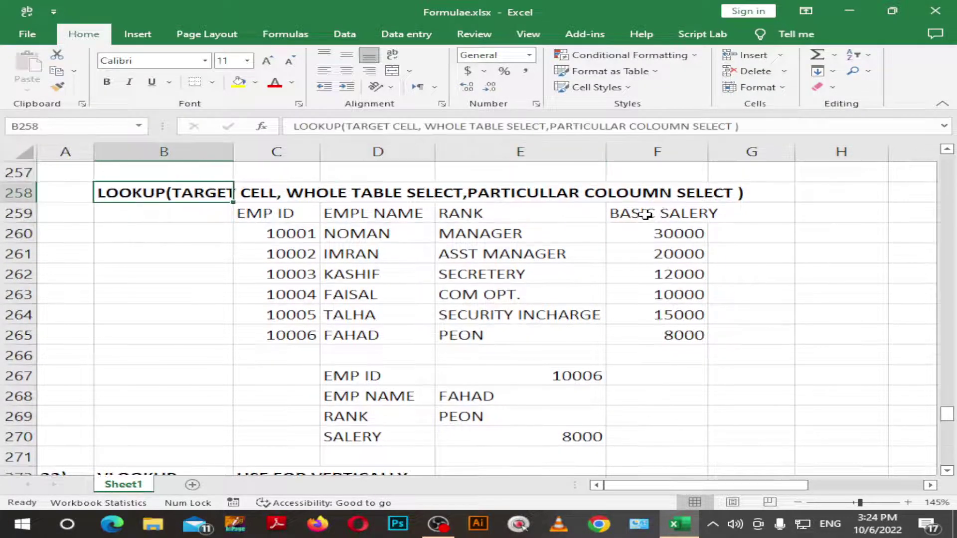
pyautogui.hotkey('shift', 'Right')
pyautogui.hotkey('shift', 'Right')
pyautogui.hotkey('shift', 'Right')
pyautogui.hotkey('shift', 'Right')
pyautogui.hotkey('shift', 'Right')
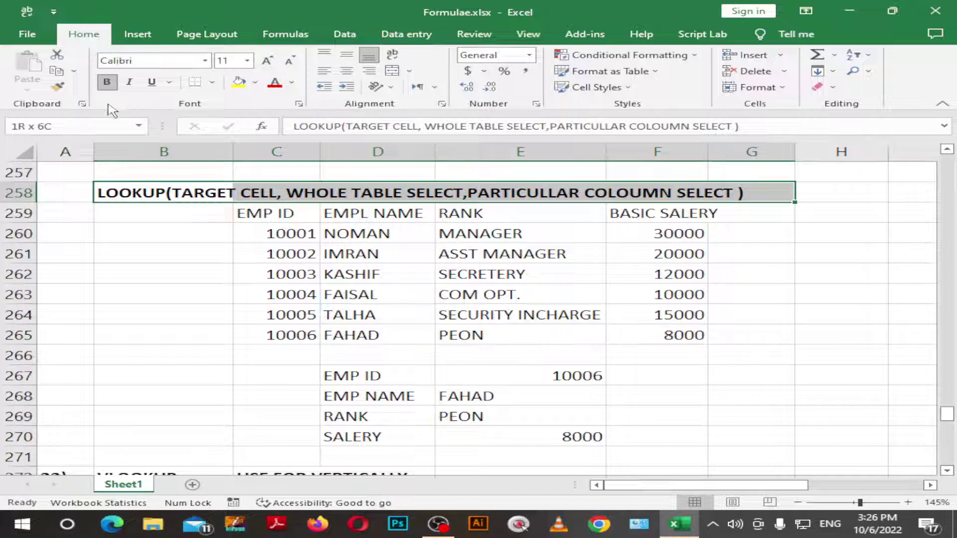
# Step: Scroll down to the VLOOKUP example returning ASST MANAGER and salary 20000 for ID 10002
pyautogui.scroll(-1, 605, 312)
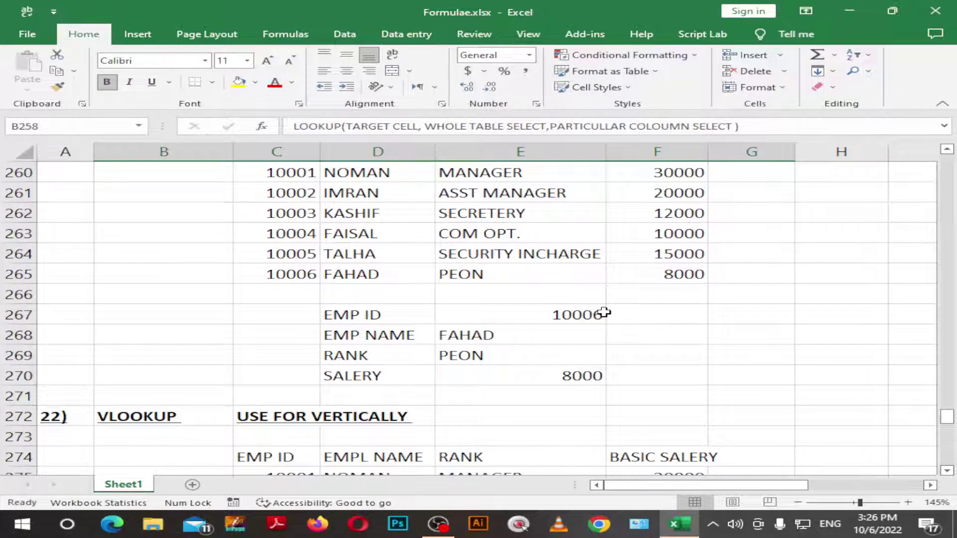
pyautogui.scroll(-1, 604, 313)
pyautogui.scroll(-2, 605, 312)
pyautogui.scroll(-1, 604, 312)
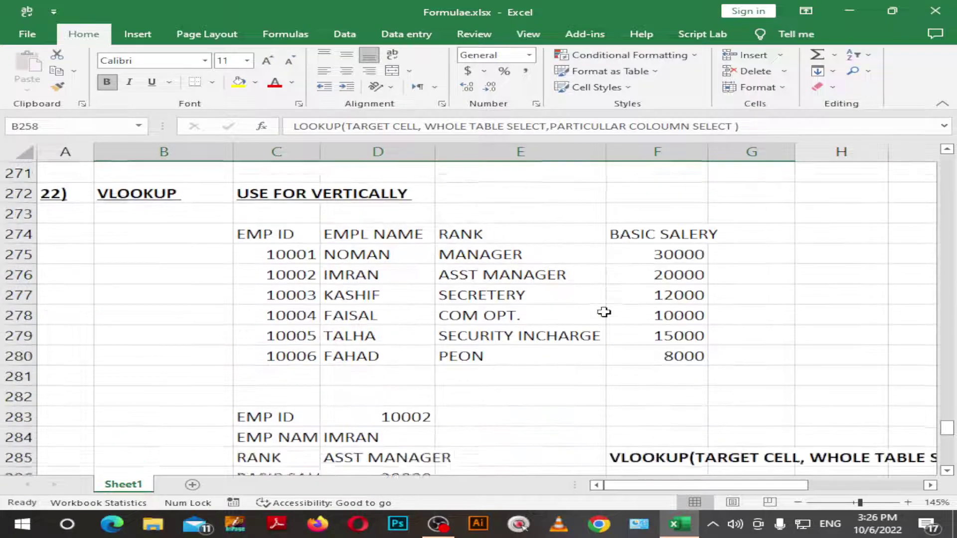
pyautogui.scroll(-1, 604, 312)
pyautogui.scroll(1, 606, 312)
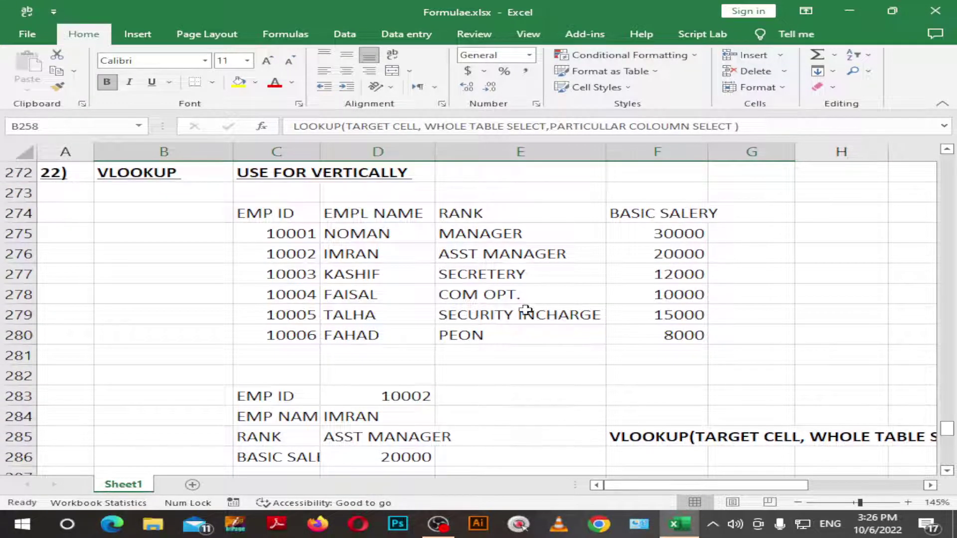
pyautogui.scroll(-1, 528, 319)
pyautogui.scroll(-2, 523, 394)
pyautogui.scroll(-1, 448, 379)
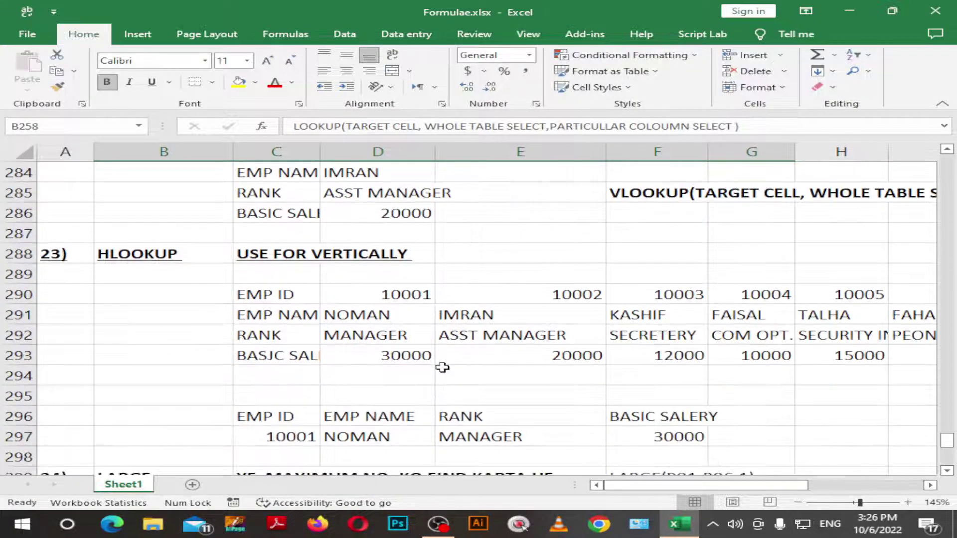
pyautogui.scroll(3, 451, 362)
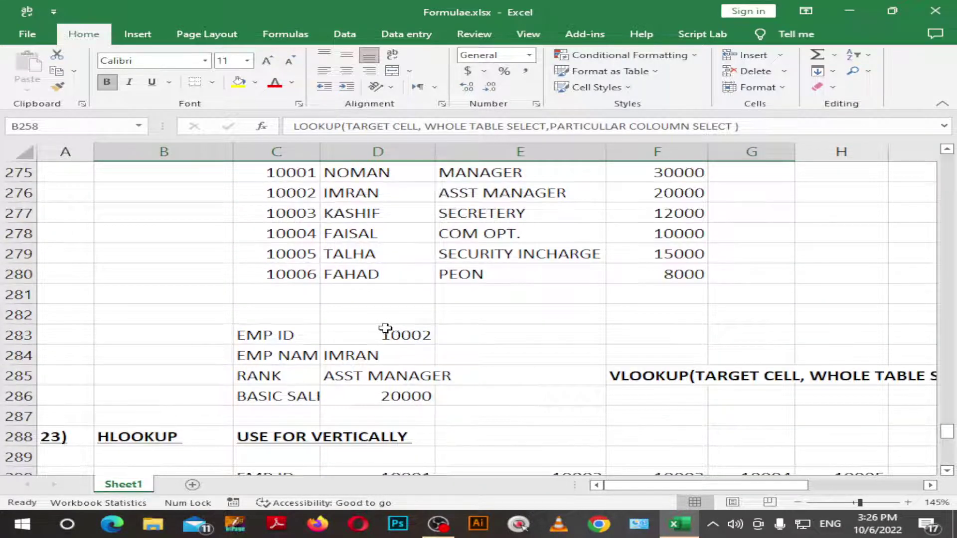
pyautogui.scroll(1, 359, 314)
pyautogui.click(403, 397)
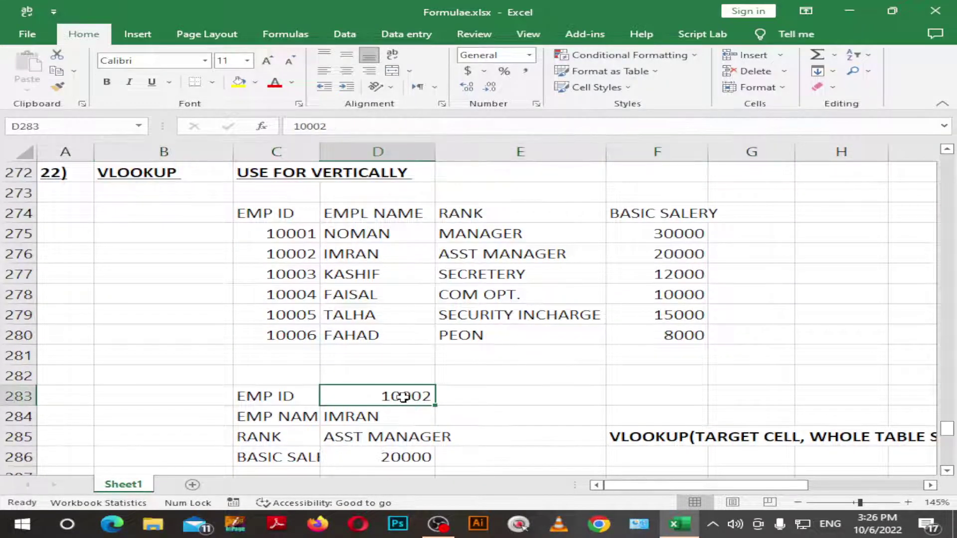
pyautogui.press('F2')
pyautogui.press('BackSpace')
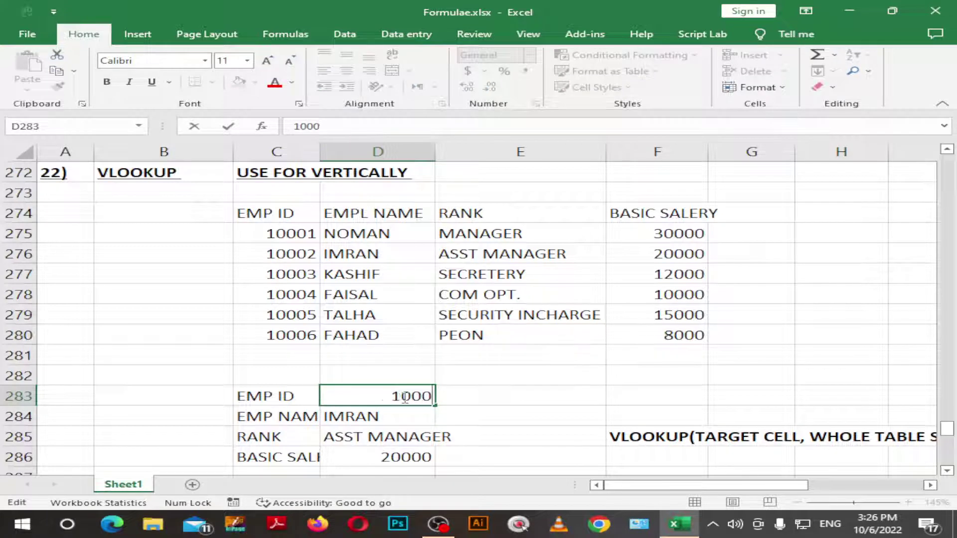
pyautogui.write('5')
pyautogui.press('Return')
pyautogui.press('Up')
pyautogui.press('Down')
pyautogui.press('Down')
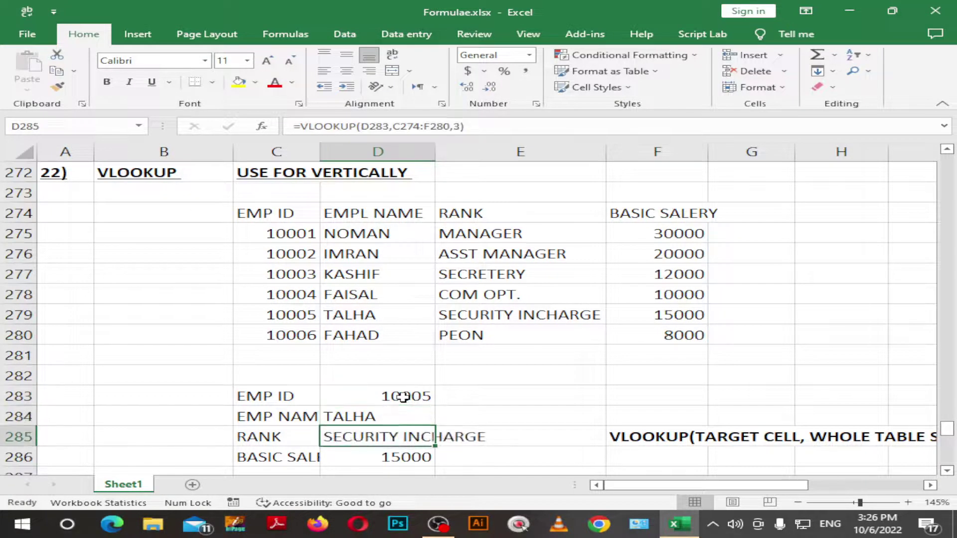
pyautogui.press('Down')
pyautogui.press('Up')
pyautogui.press('Up')
pyautogui.press('Down')
pyautogui.press('Down')
pyautogui.press('Up')
pyautogui.press('Up')
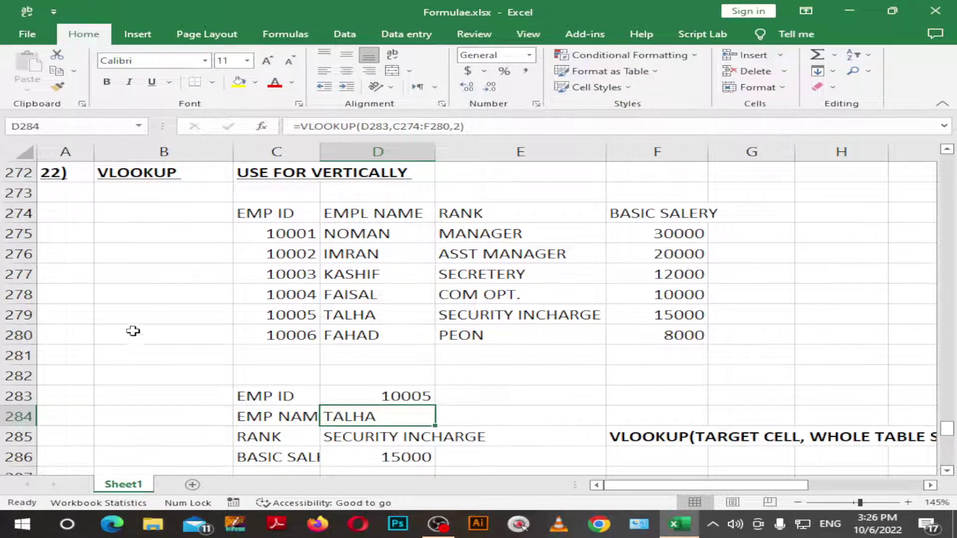
pyautogui.scroll(2, 134, 324)
pyautogui.click(145, 293)
pyautogui.scroll(-5, 184, 298)
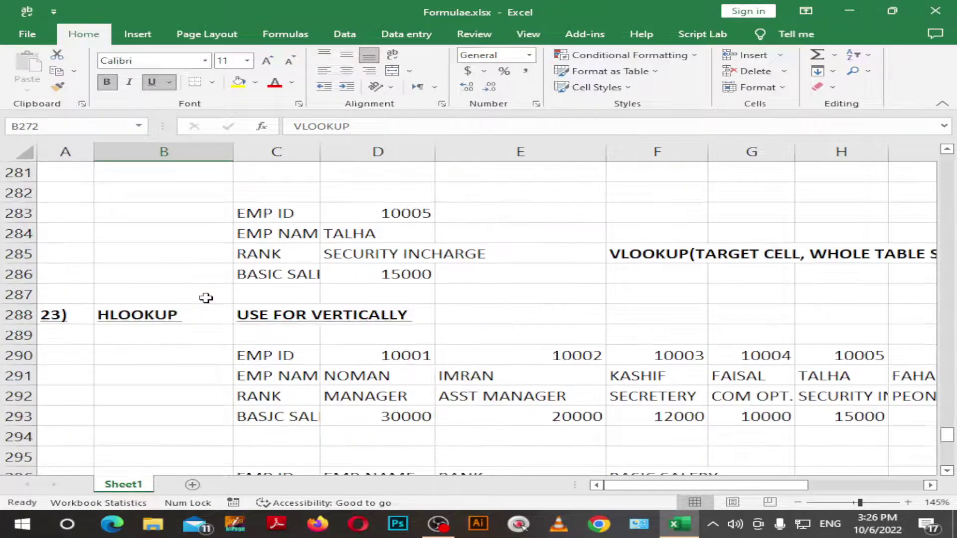
pyautogui.click(165, 274)
pyautogui.click(167, 314)
pyautogui.scroll(-1, 337, 420)
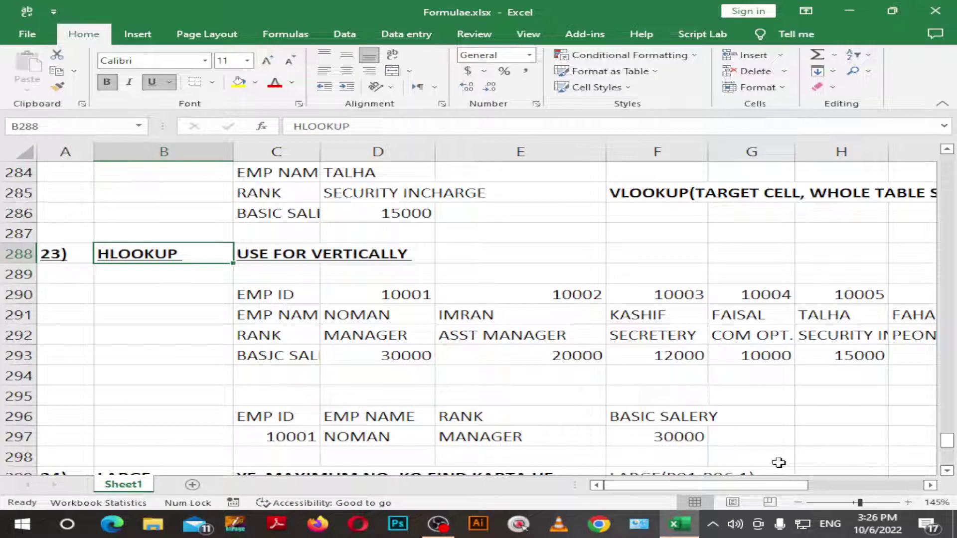
pyautogui.scroll(1, 743, 452)
pyautogui.scroll(2, 530, 436)
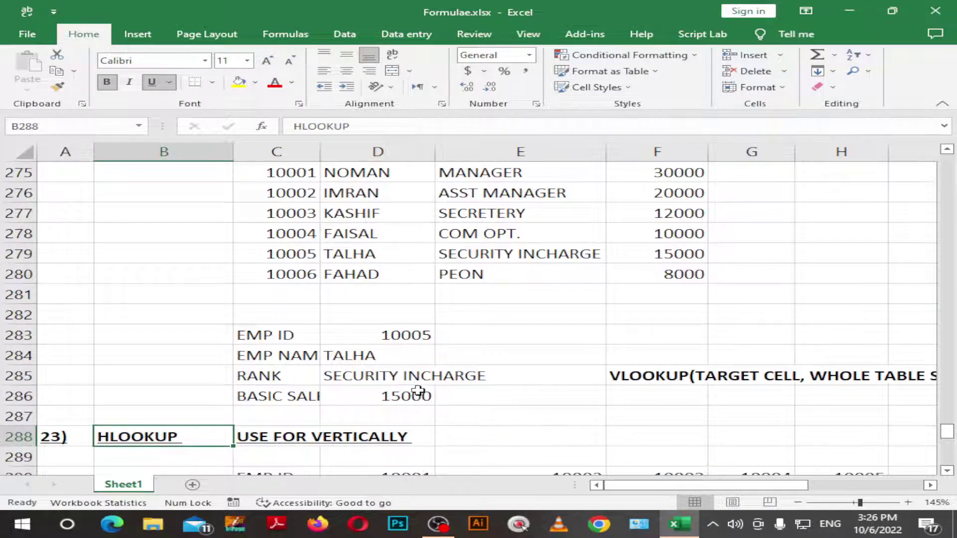
pyautogui.scroll(1, 368, 335)
# Step: Set D284's VLOOKUP column index to 2 (TALHA), then 3 (SECURITY INCHARGE)
pyautogui.scroll(-1, 381, 336)
pyautogui.click(420, 355)
pyautogui.press('F2')
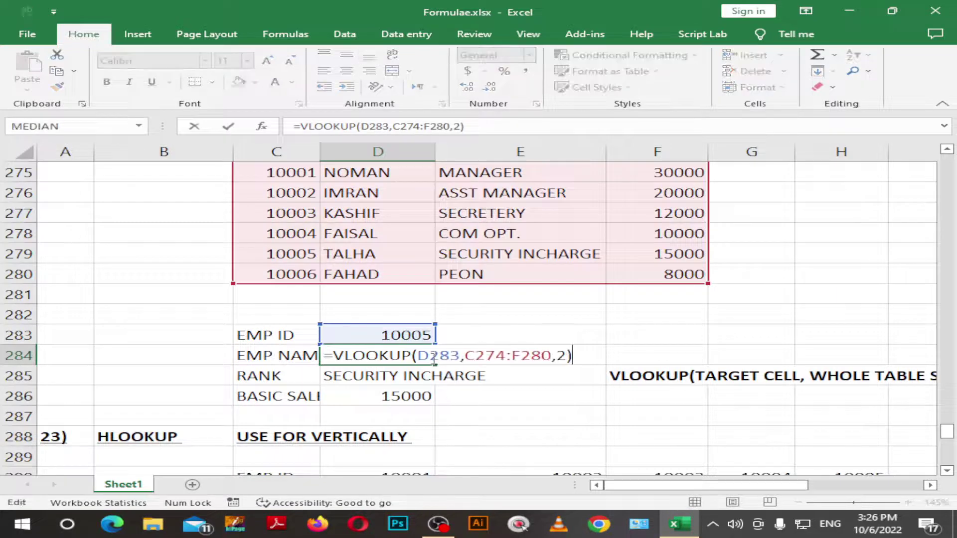
pyautogui.scroll(1, 391, 338)
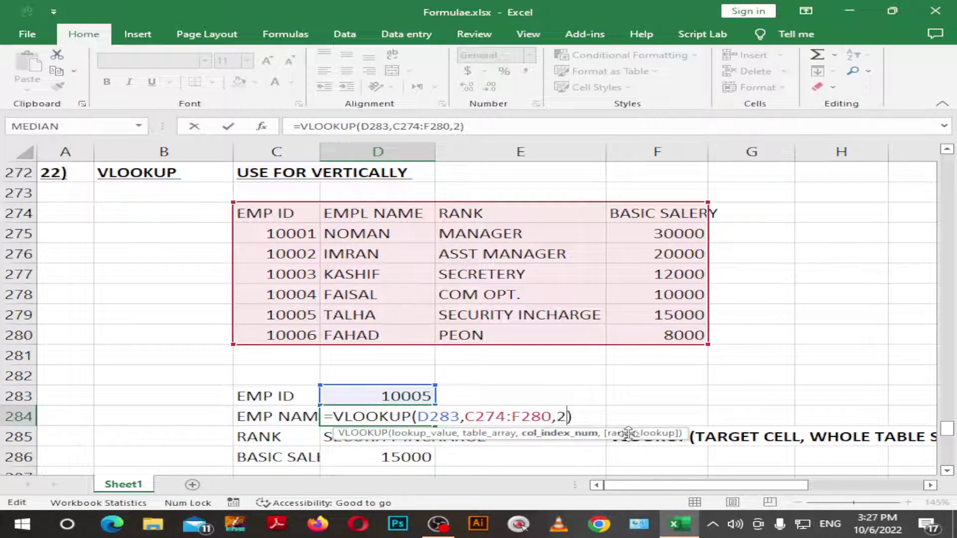
pyautogui.click(550, 420)
pyautogui.press('BackSpace')
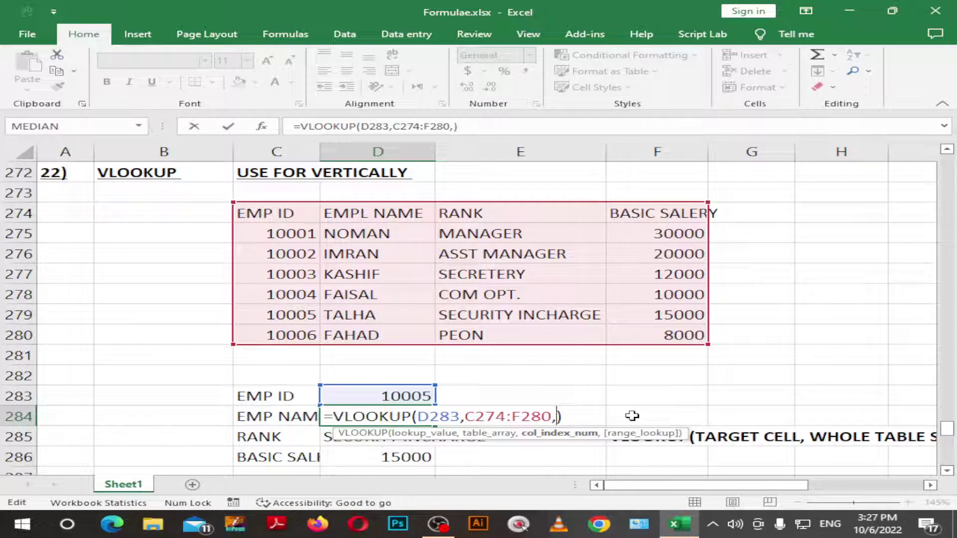
pyautogui.write('2')
pyautogui.press('Return')
pyautogui.press('Up')
pyautogui.press('F2')
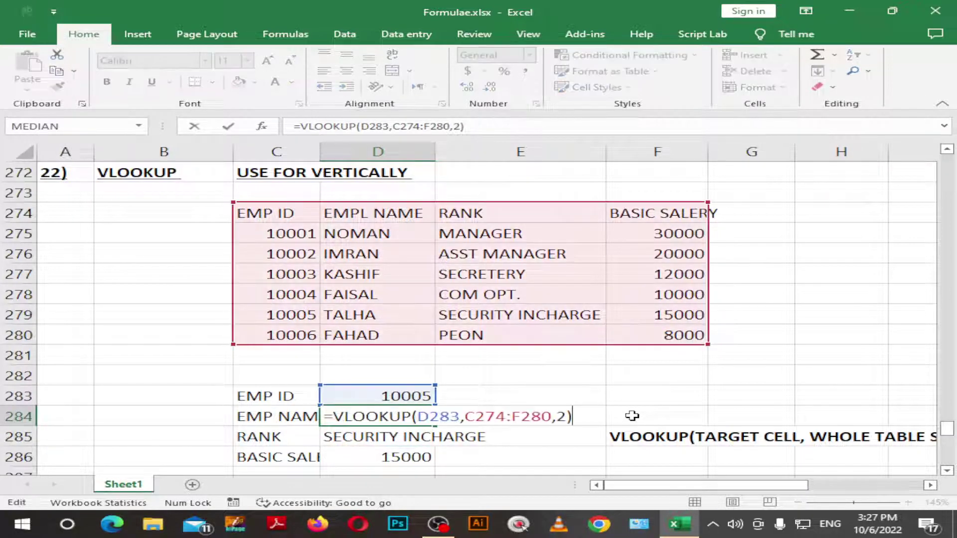
pyautogui.press('Left')
pyautogui.press('BackSpace')
pyautogui.write('3')
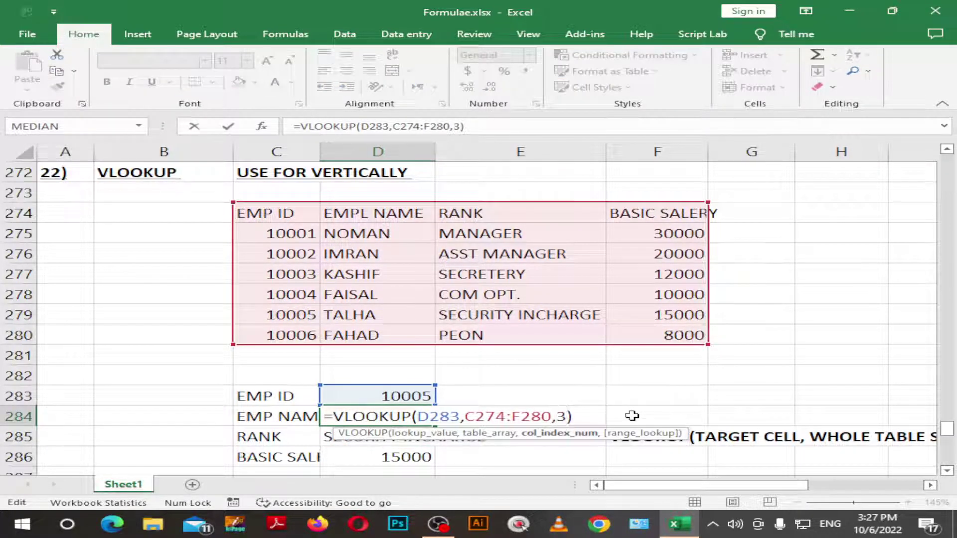
pyautogui.press('Return')
# Step: Try column indexes 4 (15000) and 5 (#REF!) in D284's VLOOKUP
pyautogui.press('Up')
pyautogui.press('F2')
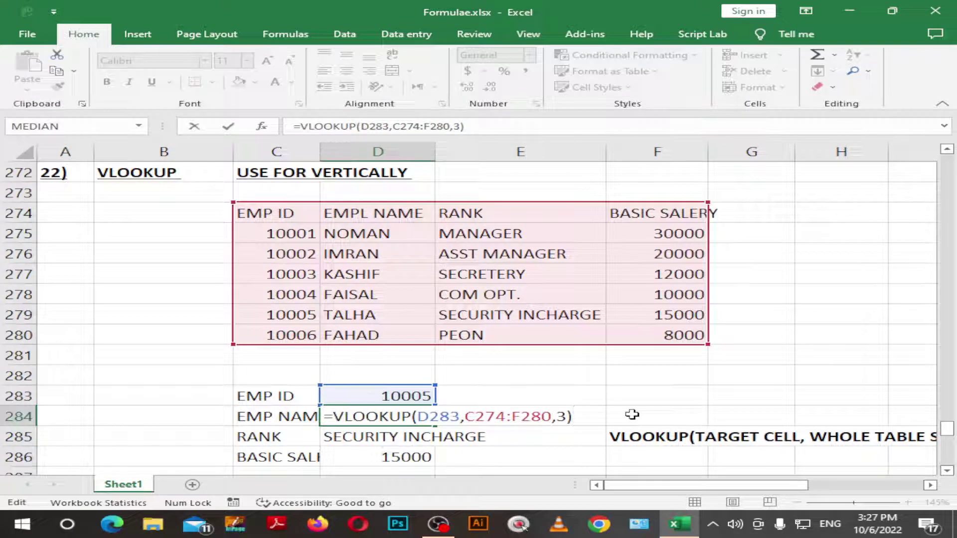
pyautogui.press('Left')
pyautogui.press('BackSpace')
pyautogui.write('4')
pyautogui.press('Return')
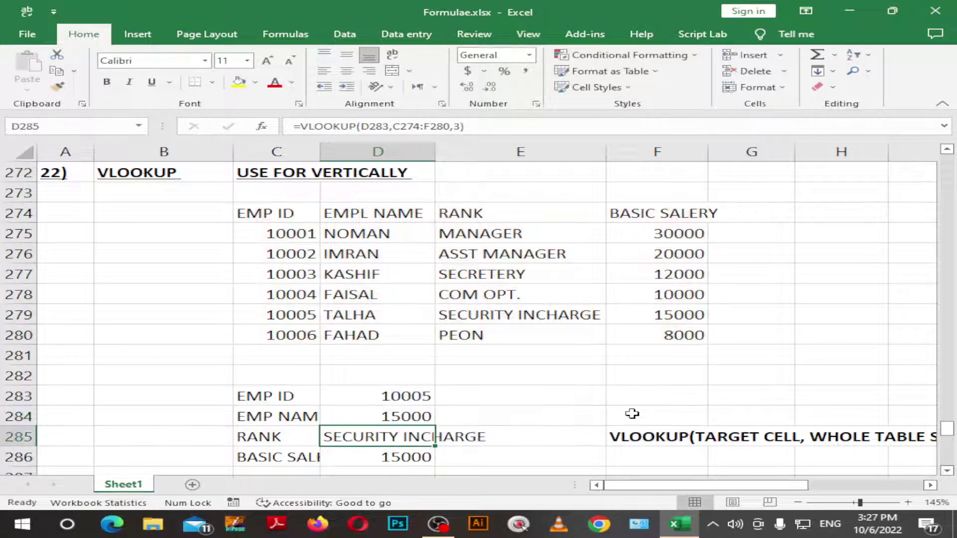
pyautogui.press('Up')
pyautogui.press('F2')
pyautogui.press('Left')
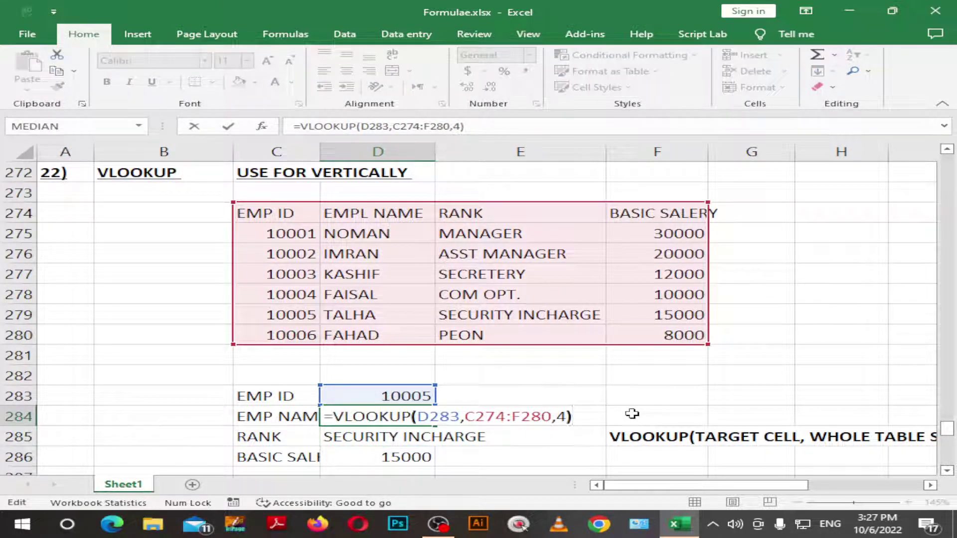
pyautogui.press('BackSpace')
pyautogui.write('5')
pyautogui.press('Return')
# Step: Set D284's column index to 1 so it returns 10005
pyautogui.press('Up')
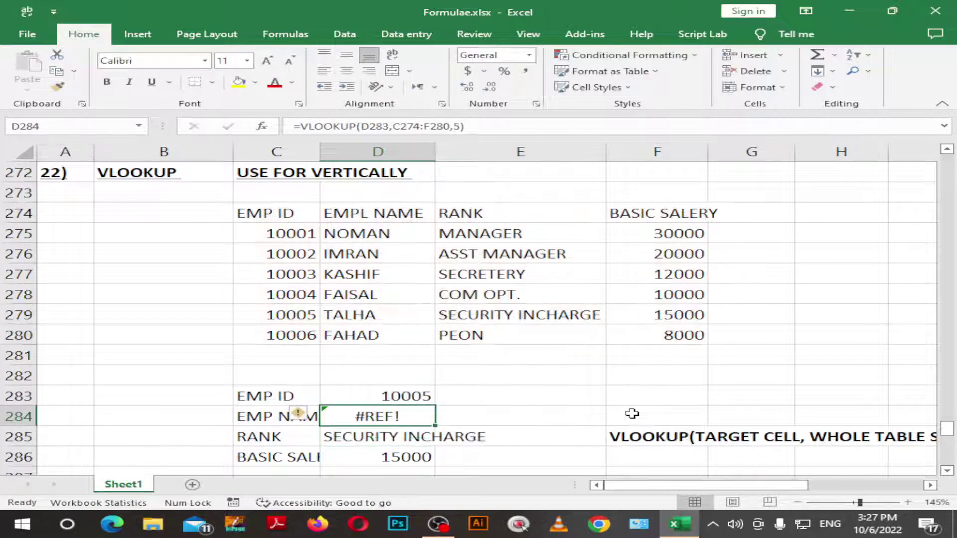
pyautogui.press('F2')
pyautogui.press('Left')
pyautogui.press('BackSpace')
pyautogui.write('1')
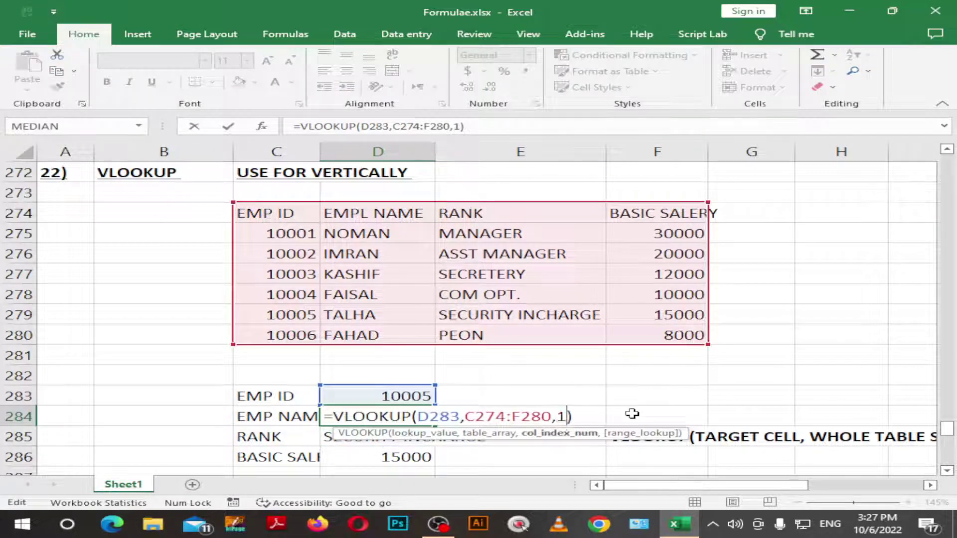
pyautogui.press('Return')
pyautogui.press('Up')
pyautogui.press('F2')
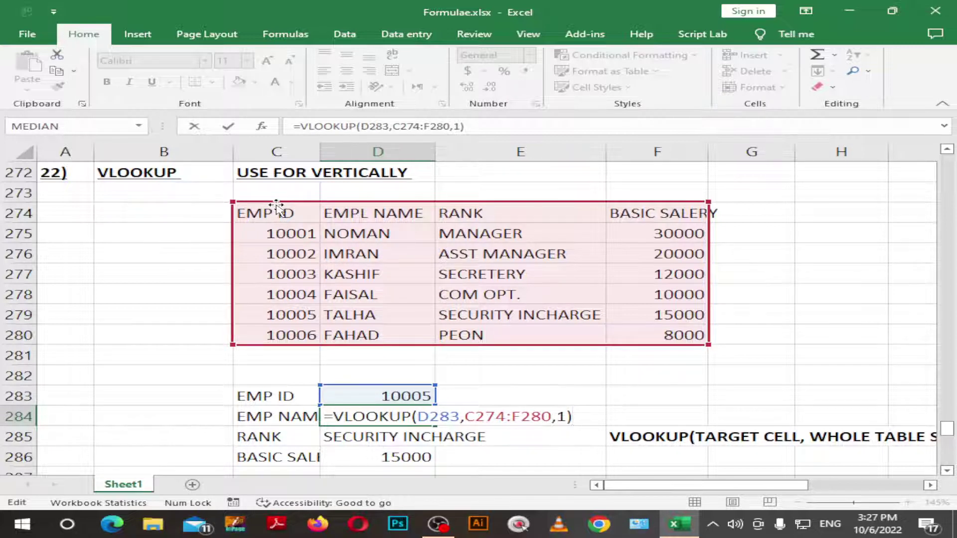
# Step: Keep 10005 in D284 and re-enter column index 3 in D285's RANK lookup (SECURITY INCHARGE)
pyautogui.press('Return')
pyautogui.press('Up')
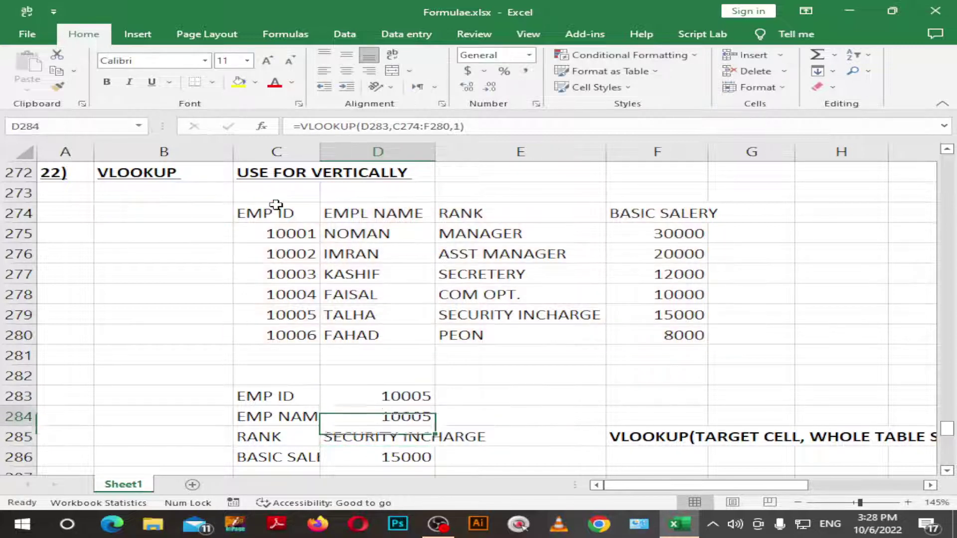
pyautogui.press('Down')
pyautogui.press('F2')
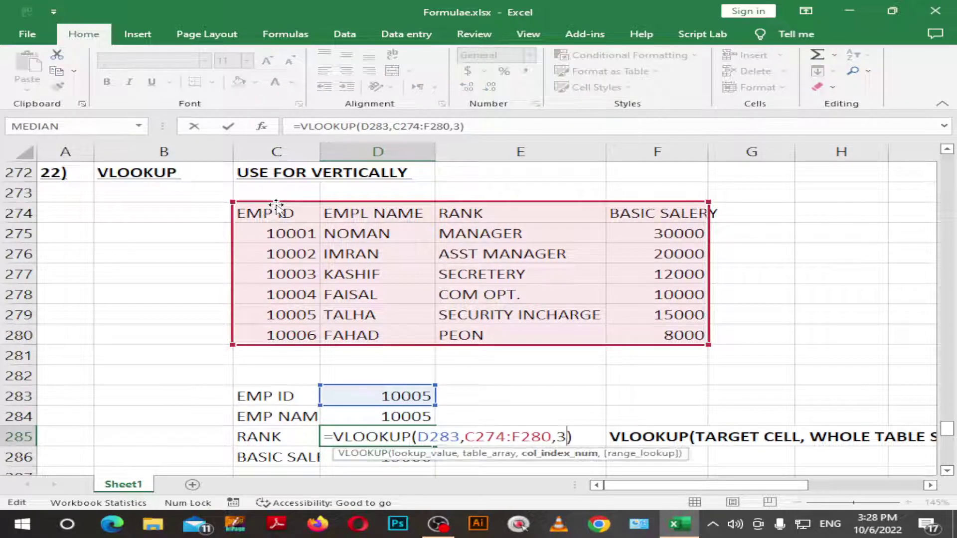
pyautogui.press('Left')
pyautogui.press('BackSpace')
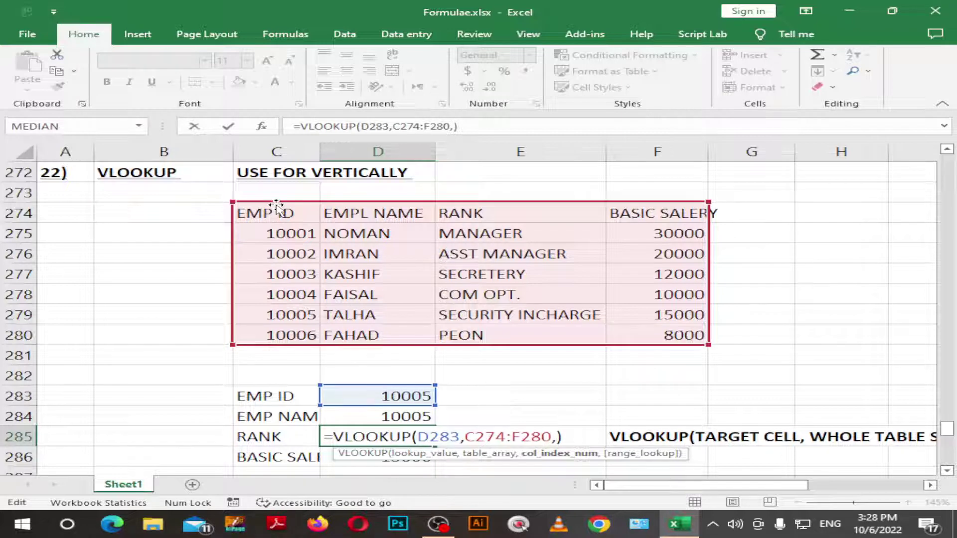
pyautogui.write('3')
pyautogui.press('Return')
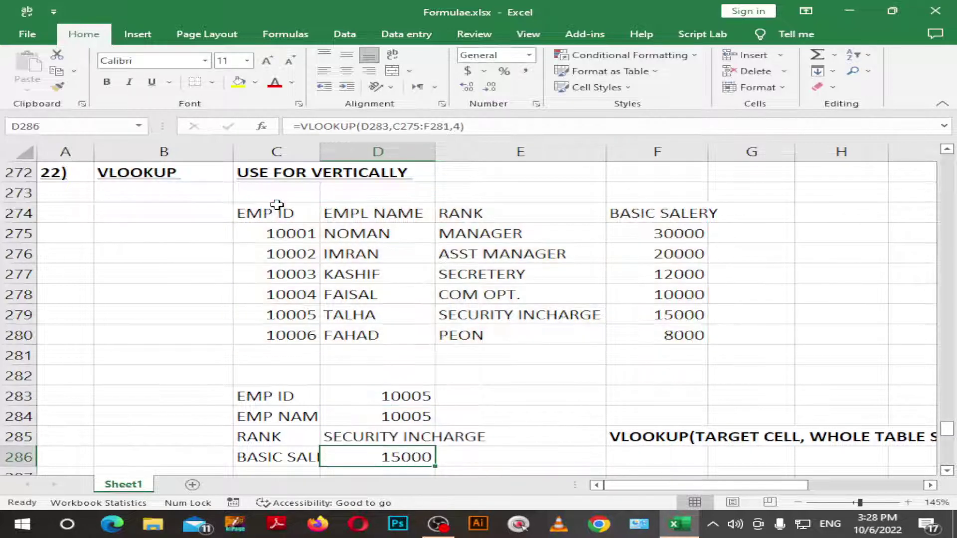
pyautogui.scroll(-2, 387, 264)
# Step: Change D297's HLOOKUP row index to 1 so it shows 10001
pyautogui.scroll(-2, 434, 278)
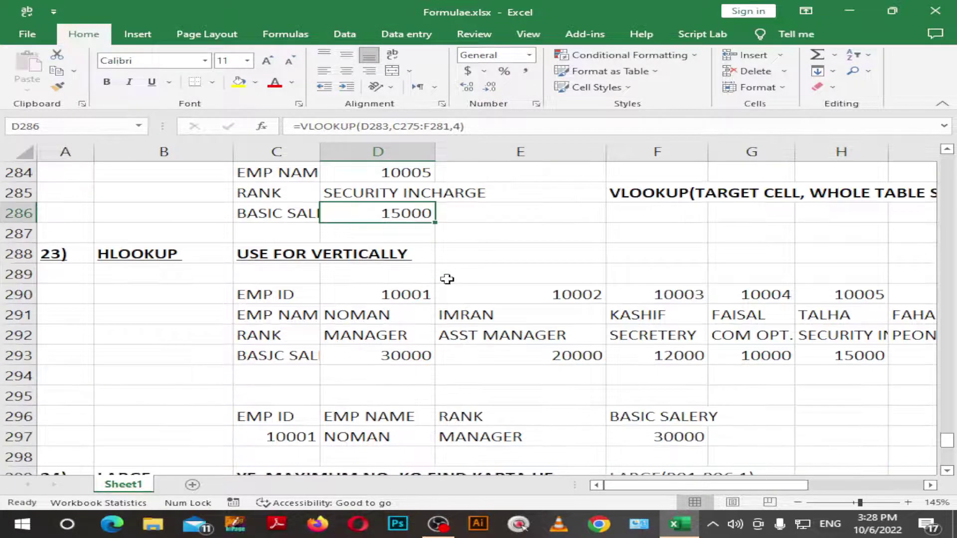
pyautogui.scroll(-1, 444, 277)
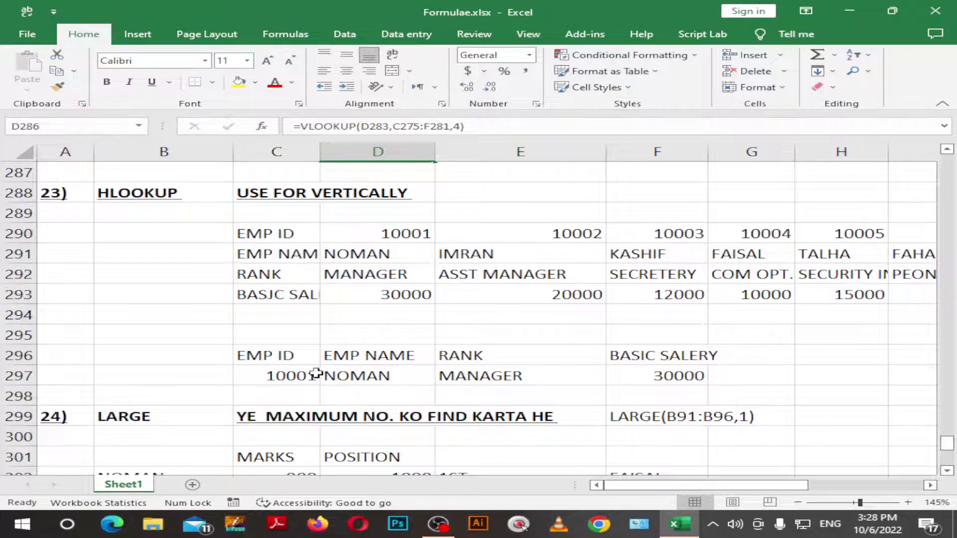
pyautogui.click(688, 376)
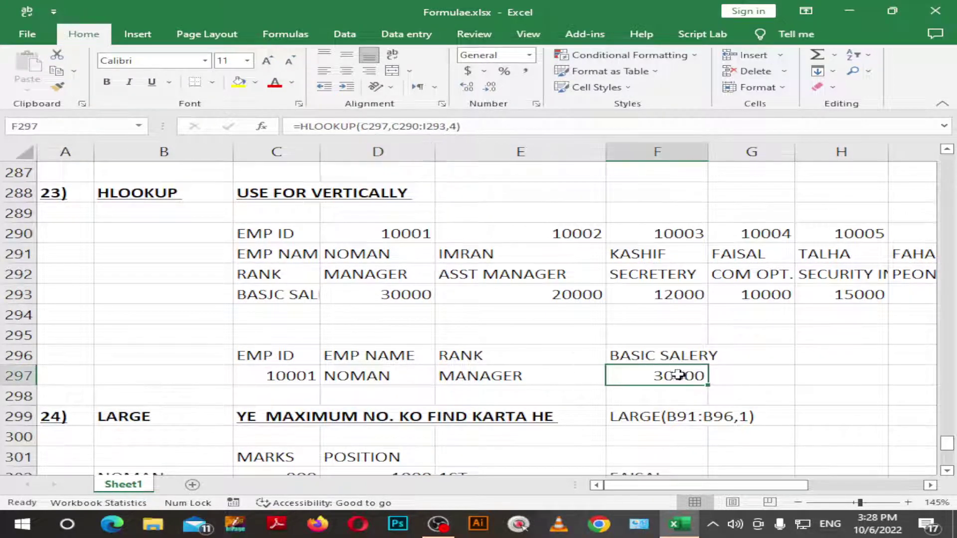
pyautogui.click(361, 354)
pyautogui.click(404, 380)
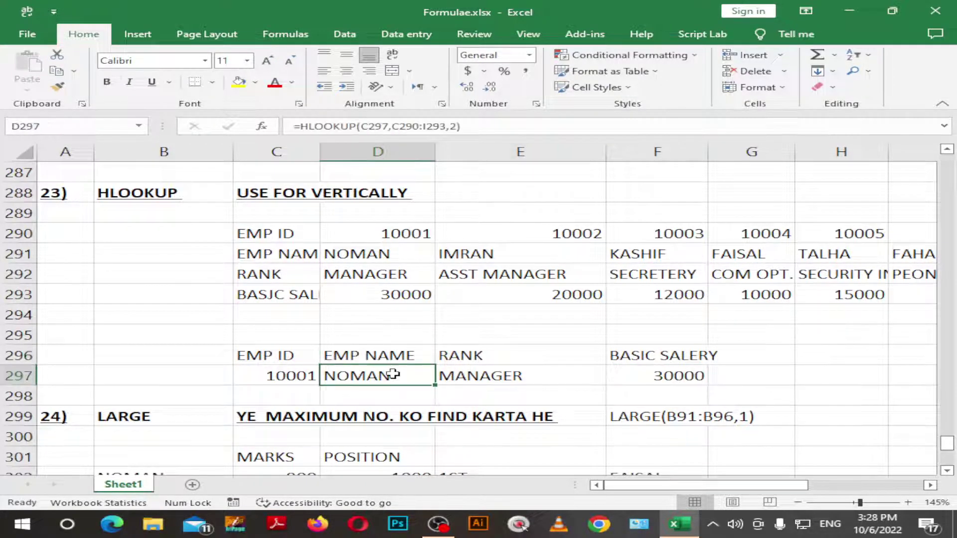
pyautogui.press('Left')
pyautogui.press('Right')
pyautogui.doubleClick(413, 371)
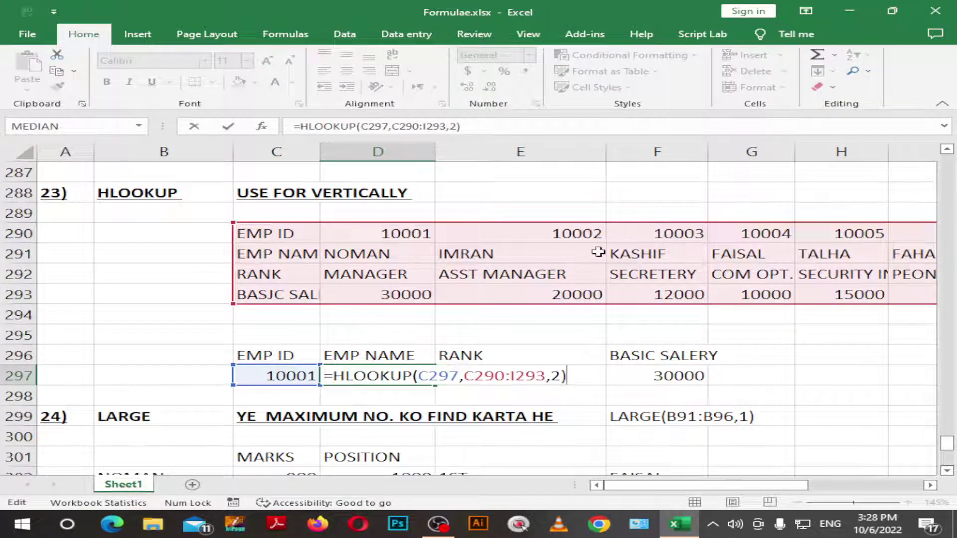
pyautogui.click(559, 380)
pyautogui.press('BackSpace')
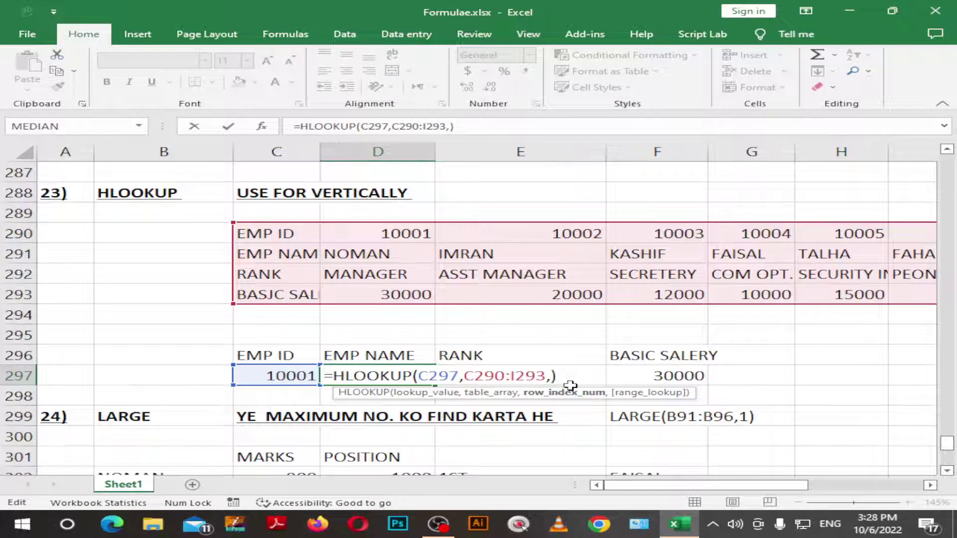
pyautogui.write('1')
pyautogui.press('Return')
# Step: Change the row index to 2 so D297 shows NOMAN
pyautogui.press('Up')
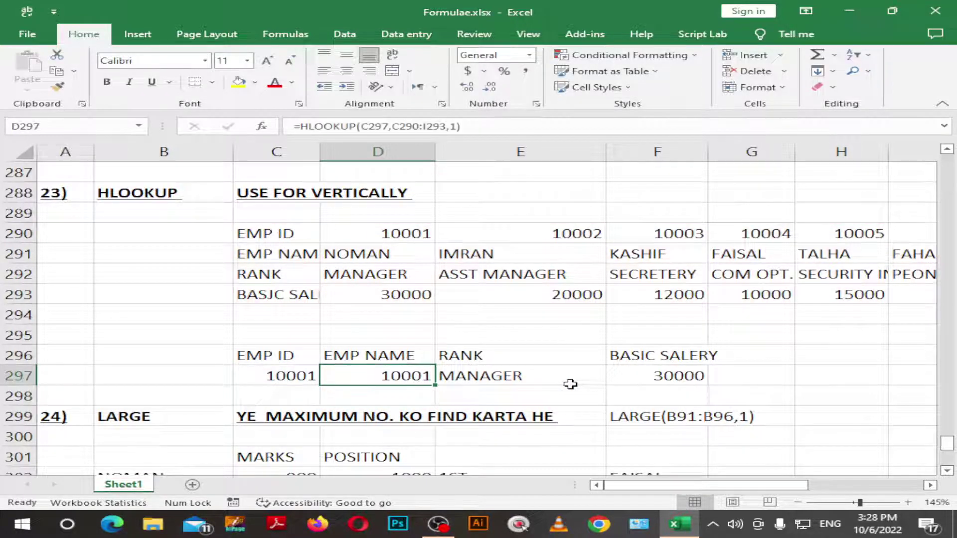
pyautogui.press('F2')
pyautogui.press('Left')
pyautogui.press('BackSpace')
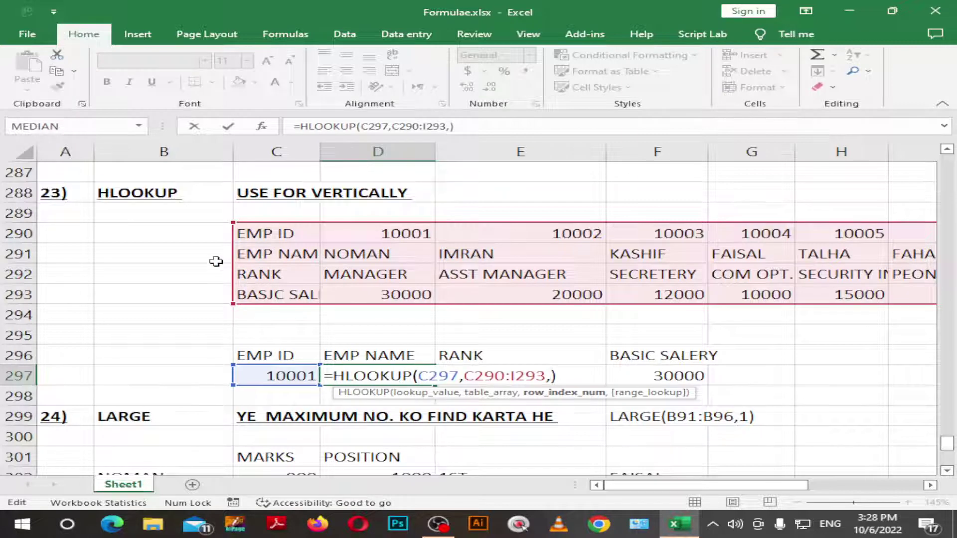
pyautogui.write('2')
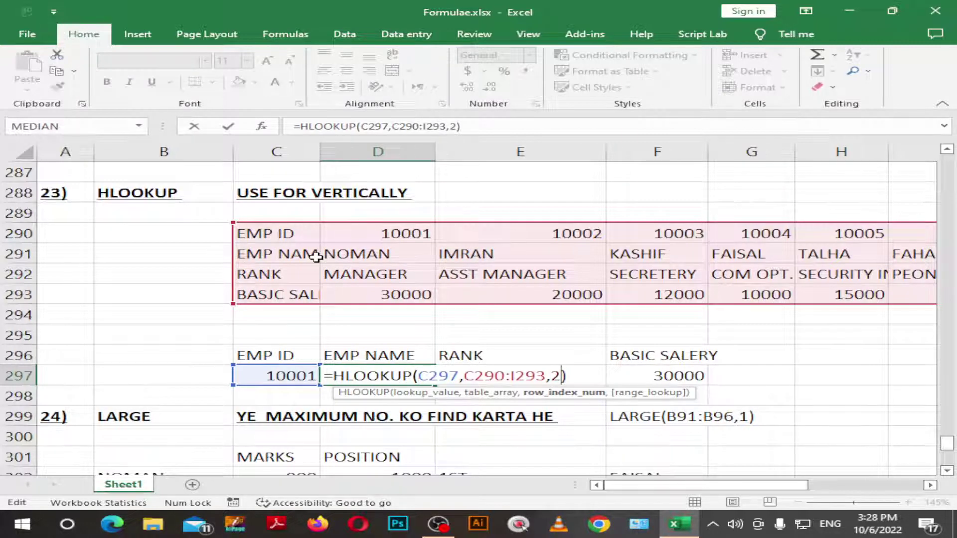
pyautogui.press('Return')
# Step: Change the row index to 3 so D297 shows MANAGER
pyautogui.doubleClick(378, 375)
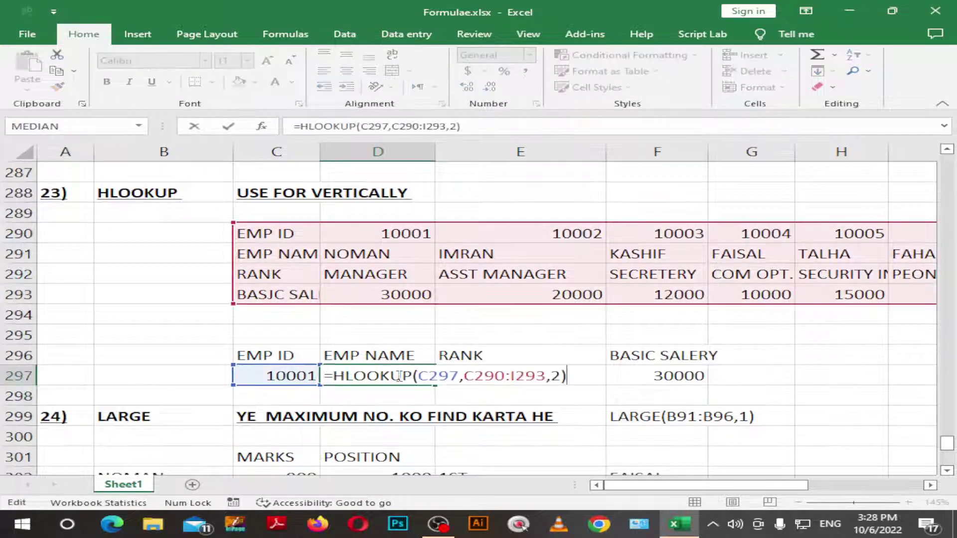
pyautogui.press('End')
pyautogui.press('Left')
pyautogui.press('BackSpace')
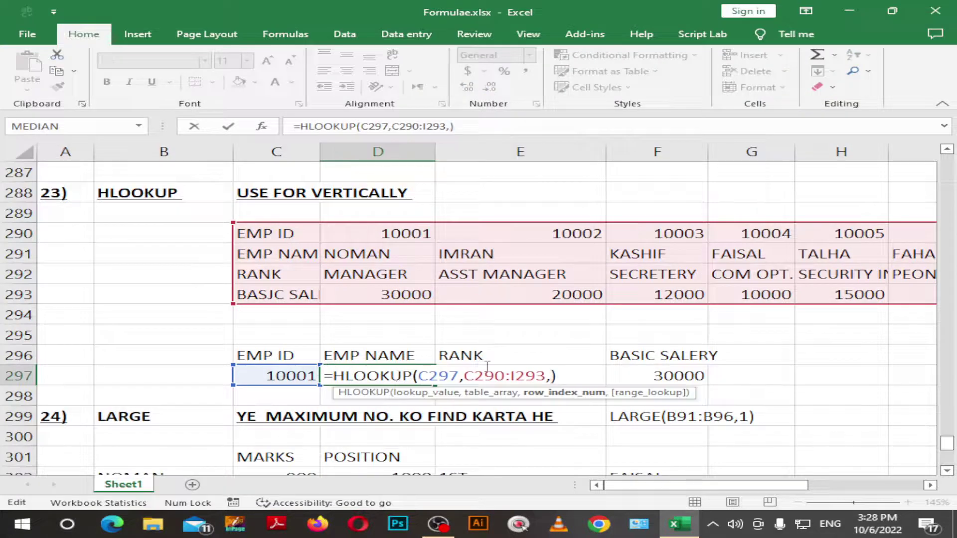
pyautogui.write('3')
pyautogui.press('Return')
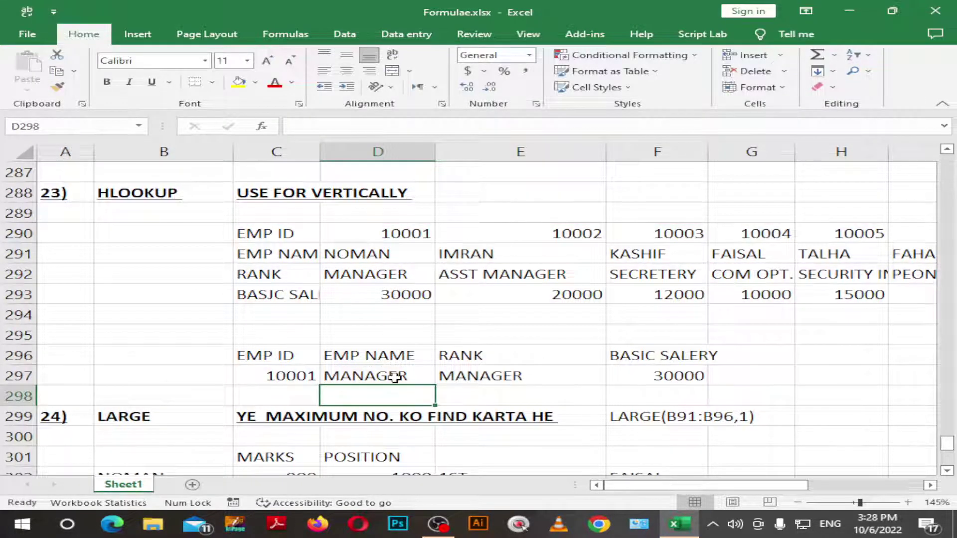
# Step: Set D297's HLOOKUP row index to 4 so it shows the salary 30000
pyautogui.click(392, 376)
pyautogui.press('F2')
pyautogui.press('Left')
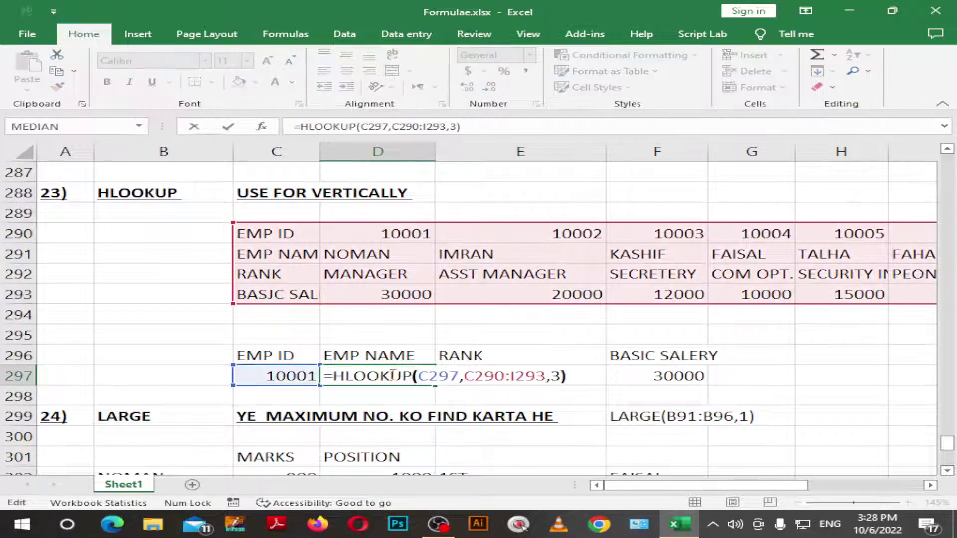
pyautogui.press('BackSpace')
pyautogui.write('4')
pyautogui.hotkey('ctrl', 'Return')
pyautogui.press('Return')
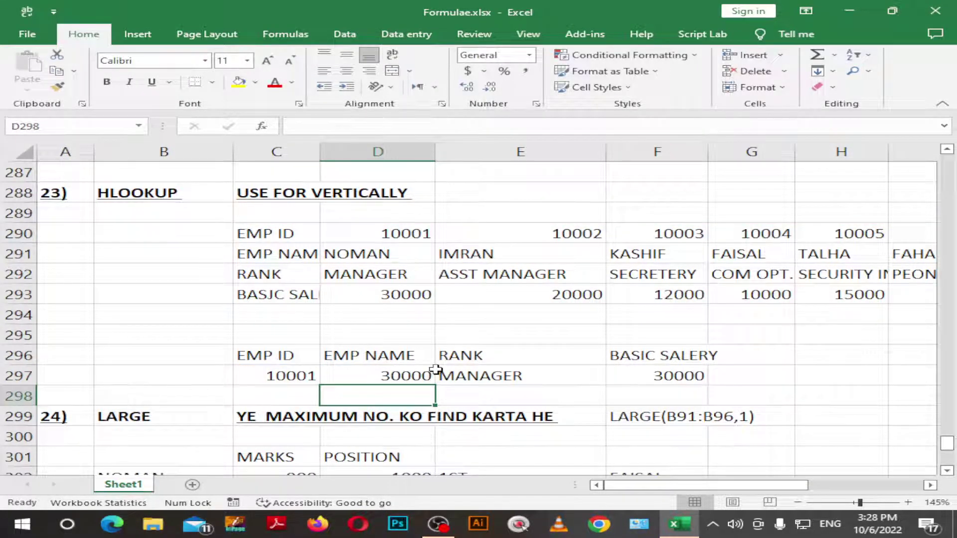
# Step: Try a VLOOKUP with column index 1 in D297, which returns #N/A
pyautogui.doubleClick(382, 378)
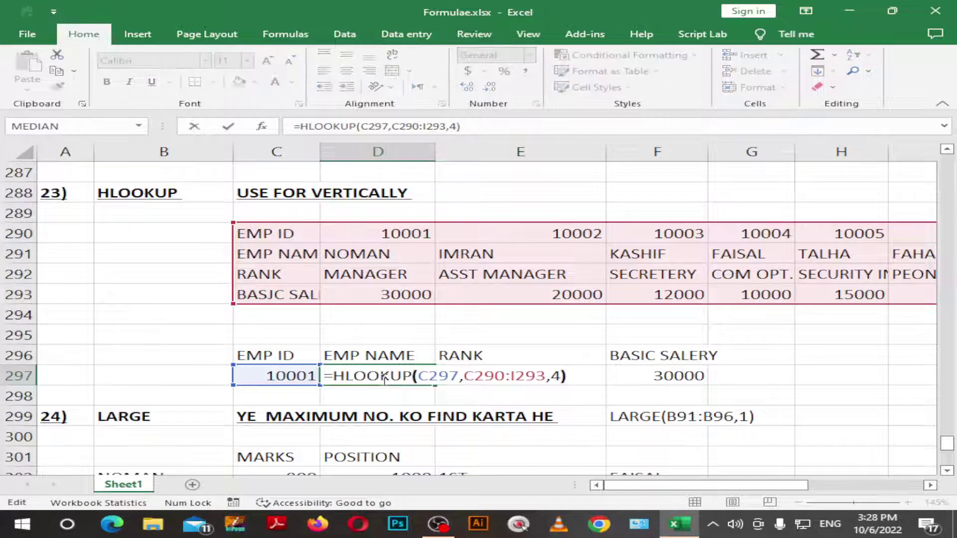
pyautogui.press('Left')
pyautogui.press('Left')
pyautogui.press('Left')
pyautogui.press('BackSpace')
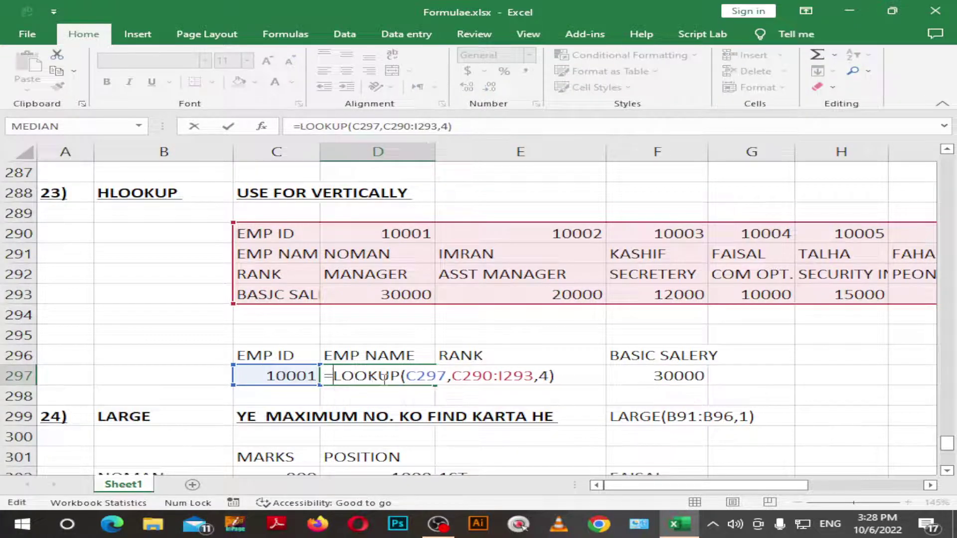
pyautogui.write('H')
pyautogui.press('Right')
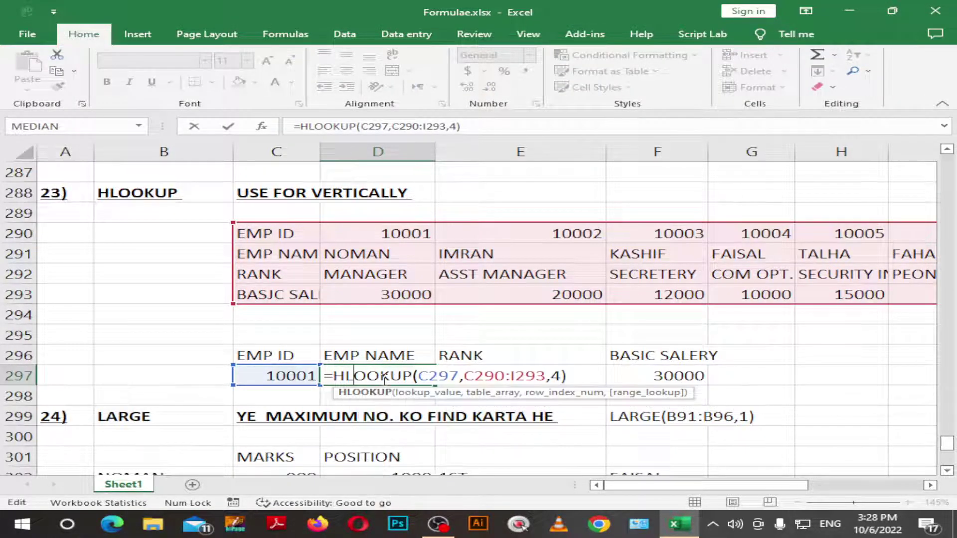
pyautogui.press('Right')
pyautogui.press('Right')
pyautogui.press('Left')
pyautogui.press('Left')
pyautogui.press('Left')
pyautogui.press('BackSpace')
pyautogui.write('B')
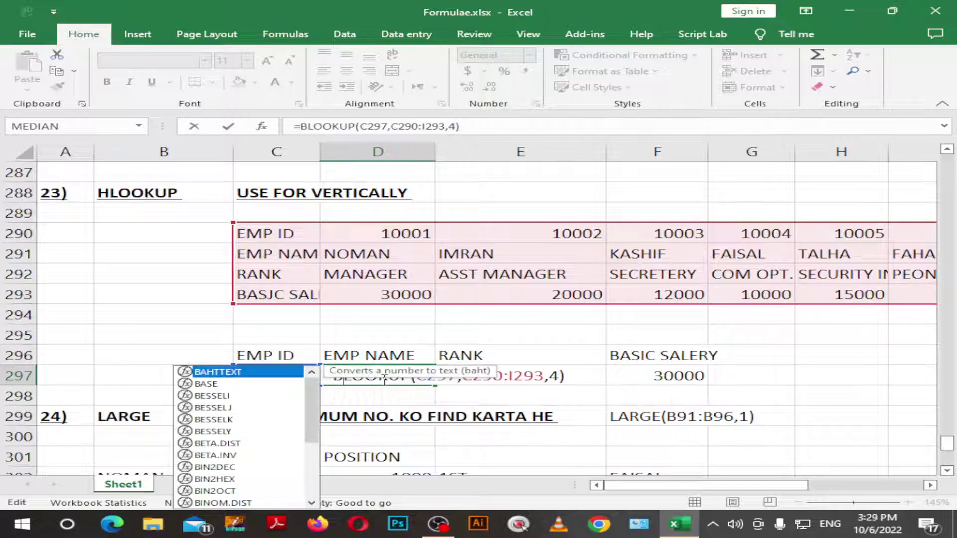
pyautogui.press('BackSpace')
pyautogui.write('V')
pyautogui.press('Right')
pyautogui.press('Right')
pyautogui.press('Right')
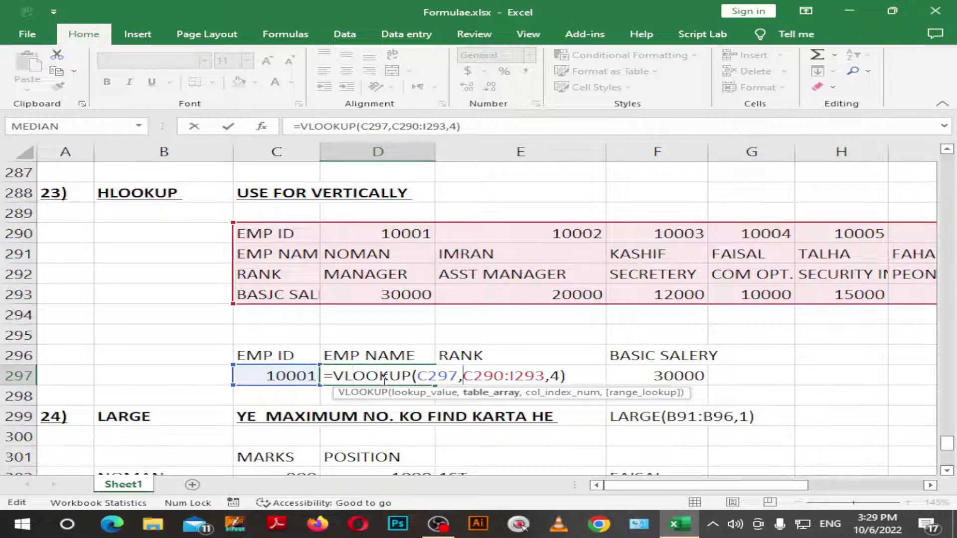
pyautogui.press('Right')
pyautogui.press('Right')
pyautogui.press('Right')
pyautogui.press('Right')
pyautogui.press('Right')
pyautogui.press('BackSpace')
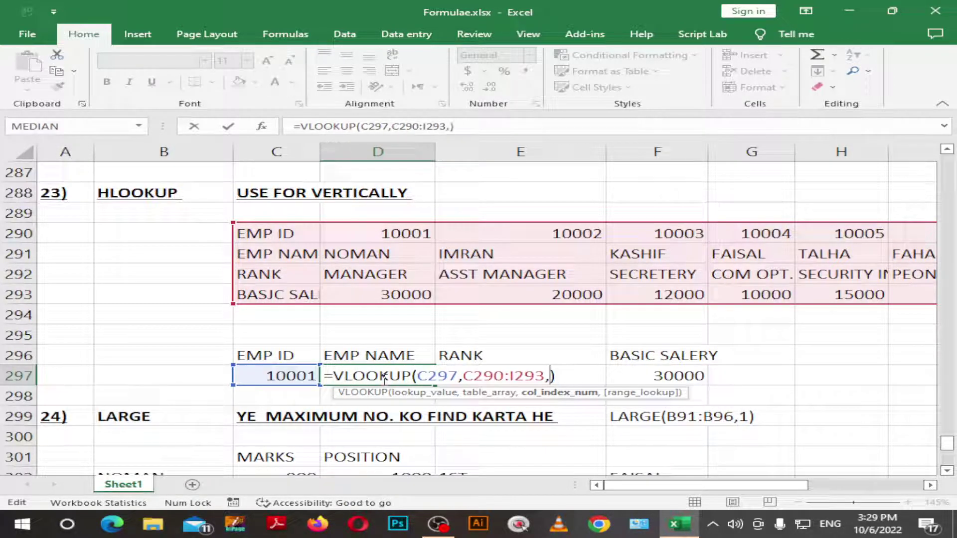
pyautogui.write('1')
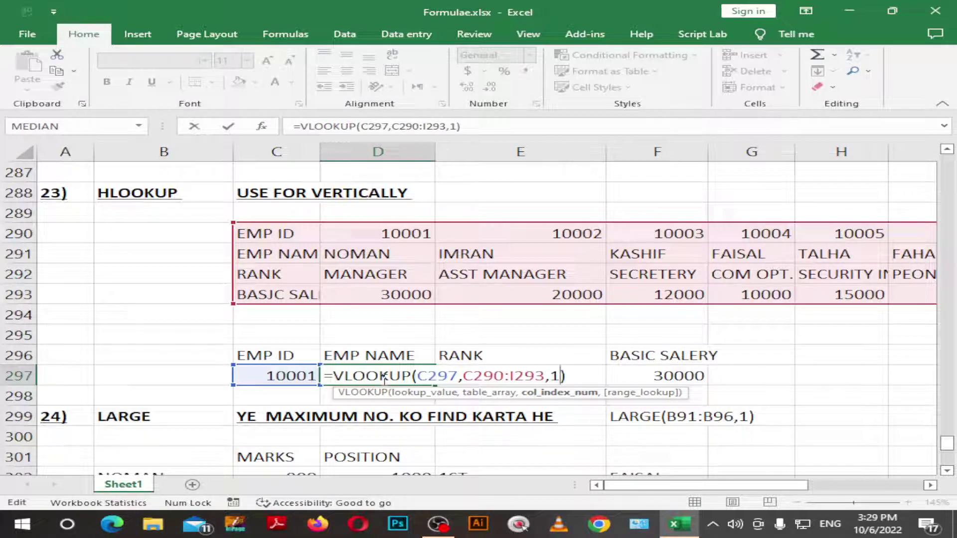
pyautogui.press('Return')
pyautogui.click(383, 378)
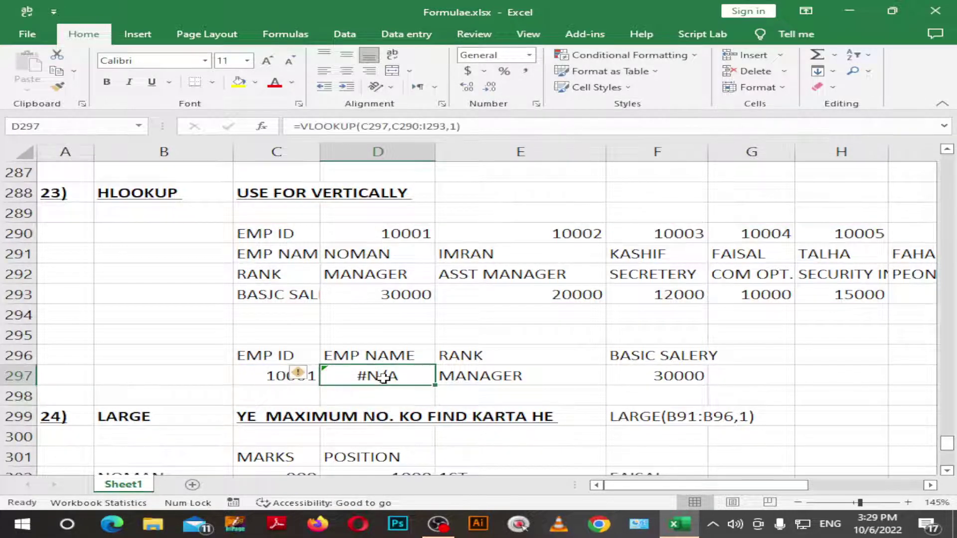
pyautogui.click(306, 374)
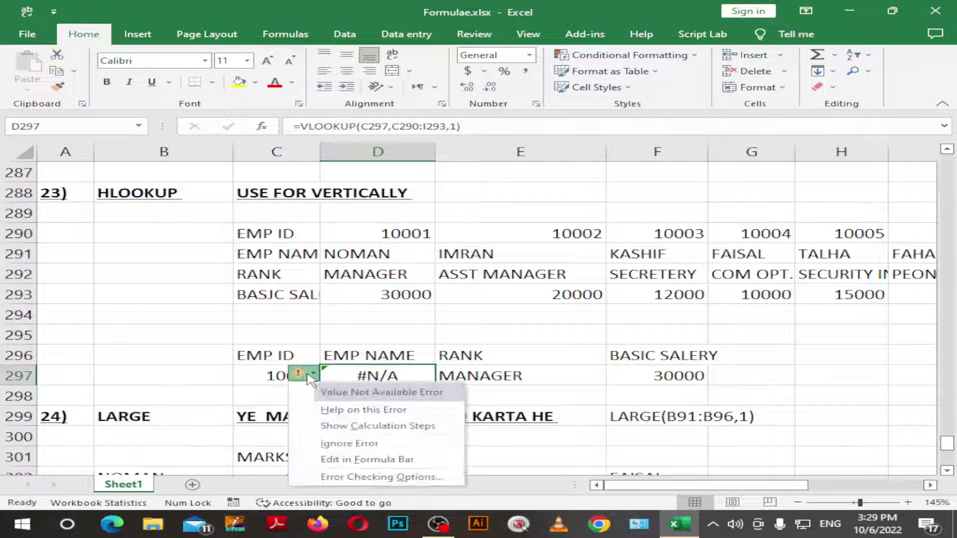
pyautogui.click(273, 381)
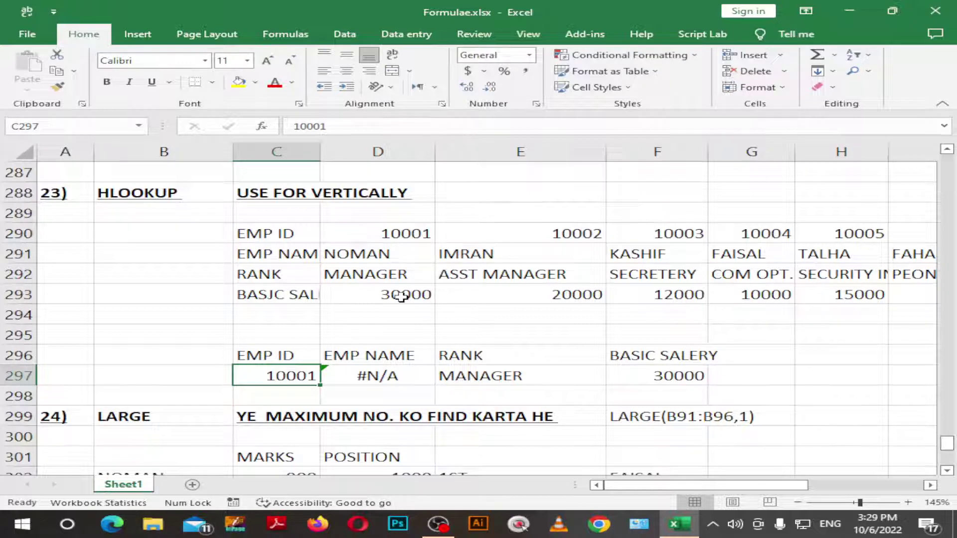
# Step: Switch D297's function back from VLOOKUP to HLOOKUP
pyautogui.doubleClick(426, 375)
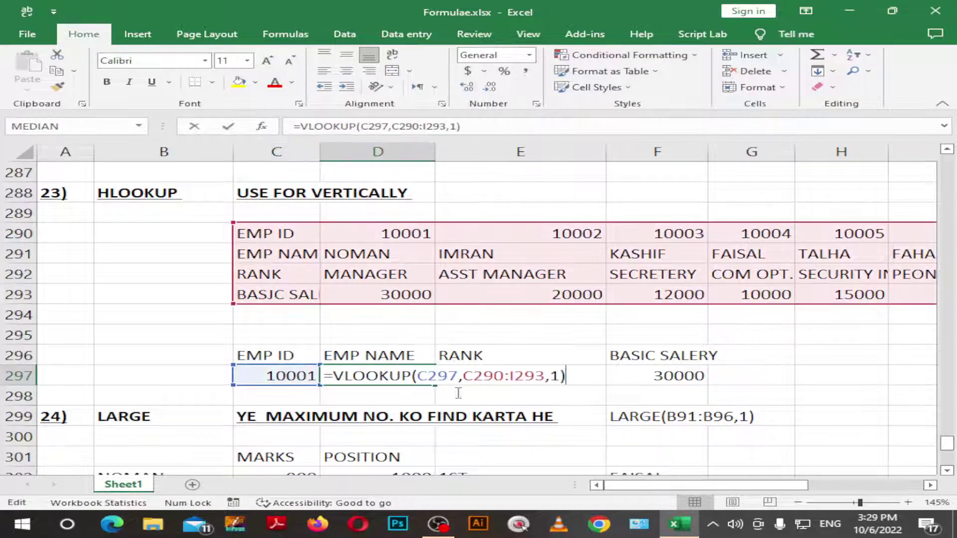
pyautogui.press('Left')
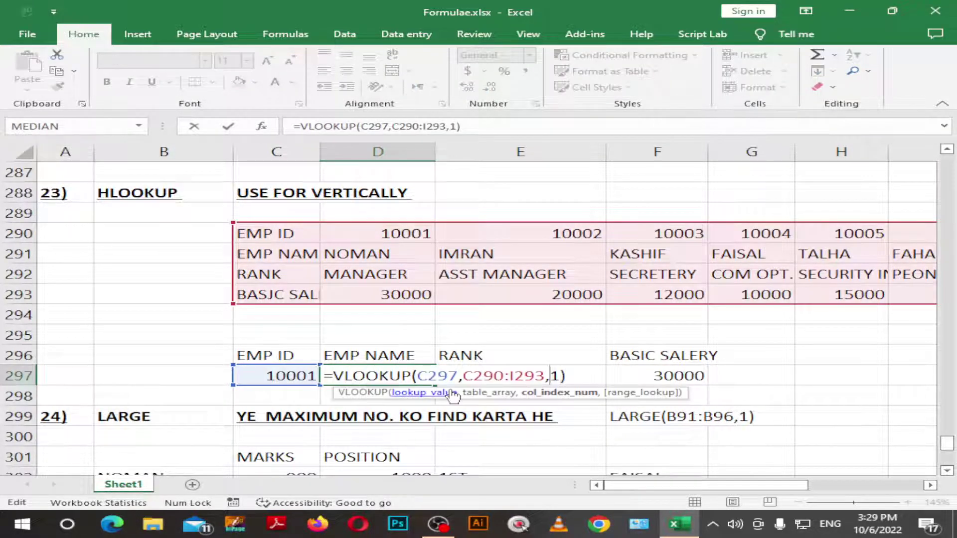
pyautogui.press('Home')
pyautogui.press('Right')
pyautogui.press('Delete')
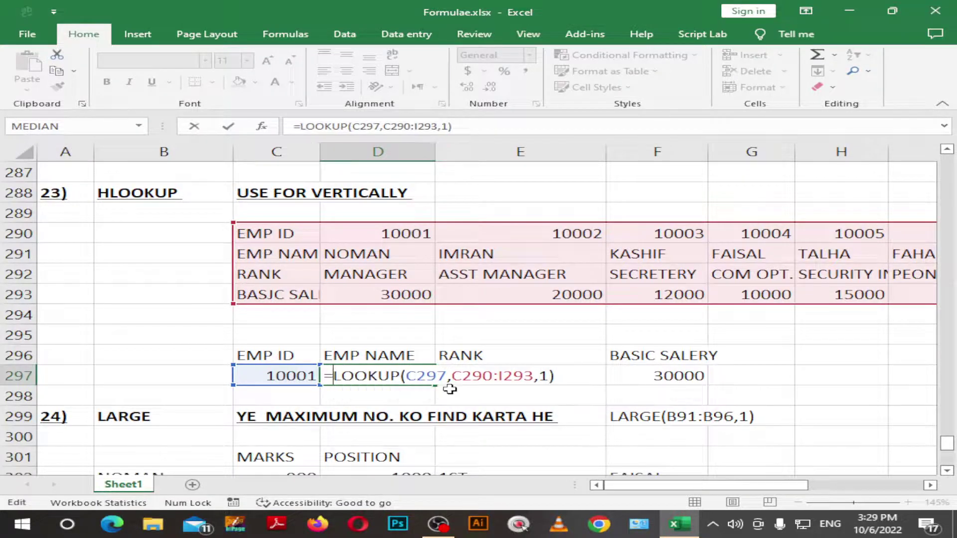
pyautogui.write('H')
pyautogui.press('Right')
pyautogui.press('Right')
pyautogui.press('Right')
pyautogui.press('Right')
pyautogui.press('Right')
pyautogui.press('Right')
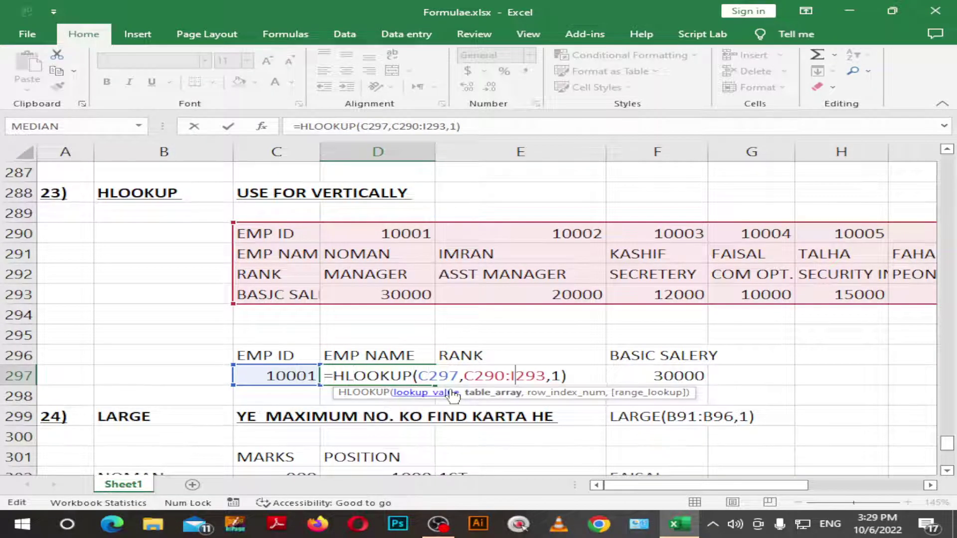
pyautogui.press('Right')
pyautogui.press('Right')
pyautogui.press('Right')
pyautogui.press('Right')
pyautogui.press('Right')
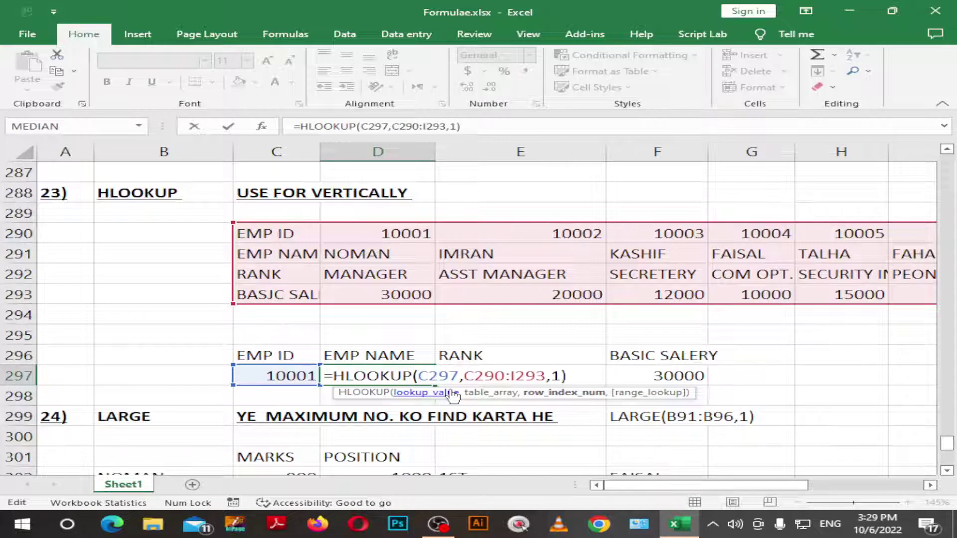
pyautogui.press('Return')
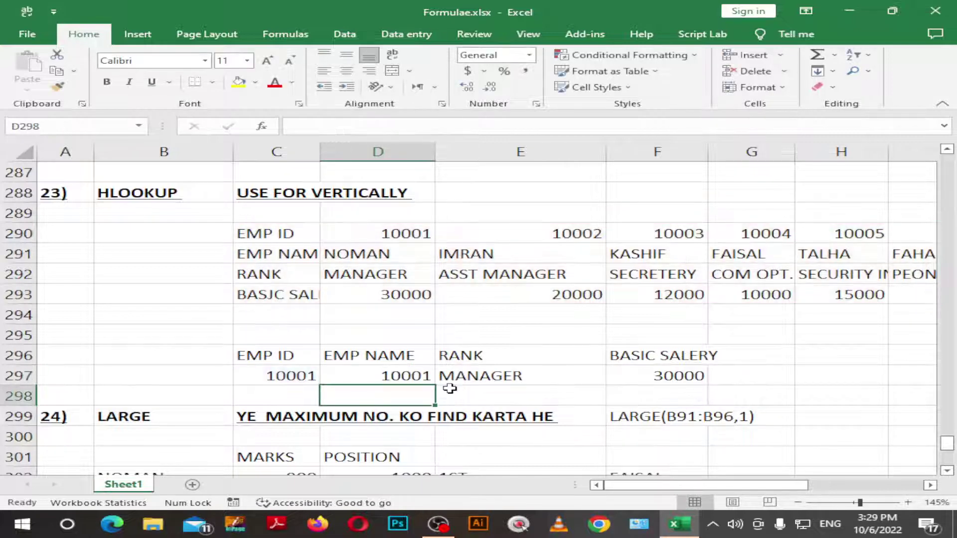
# Step: Set the HLOOKUP row index to 2 so D297 returns NOMAN
pyautogui.press('Up')
pyautogui.press('F2')
pyautogui.press('Left')
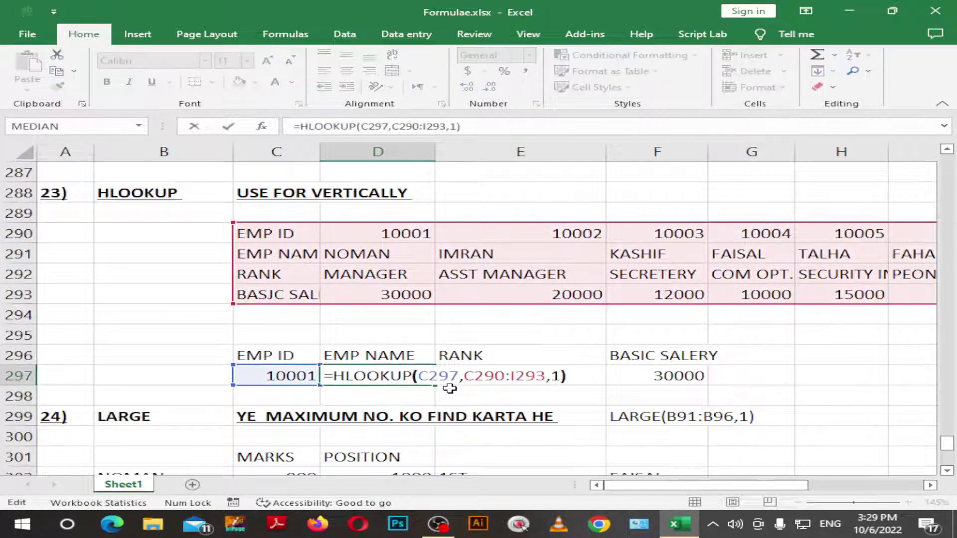
pyautogui.press('BackSpace')
pyautogui.write('2')
pyautogui.press('Return')
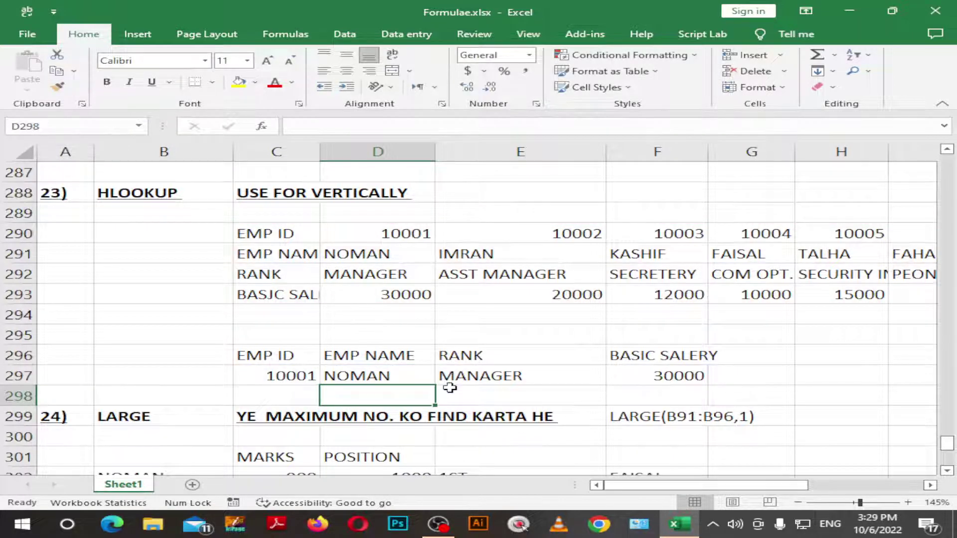
# Step: Scroll to the LARGE example and select its 1000 result in H307
pyautogui.scroll(-4, 498, 312)
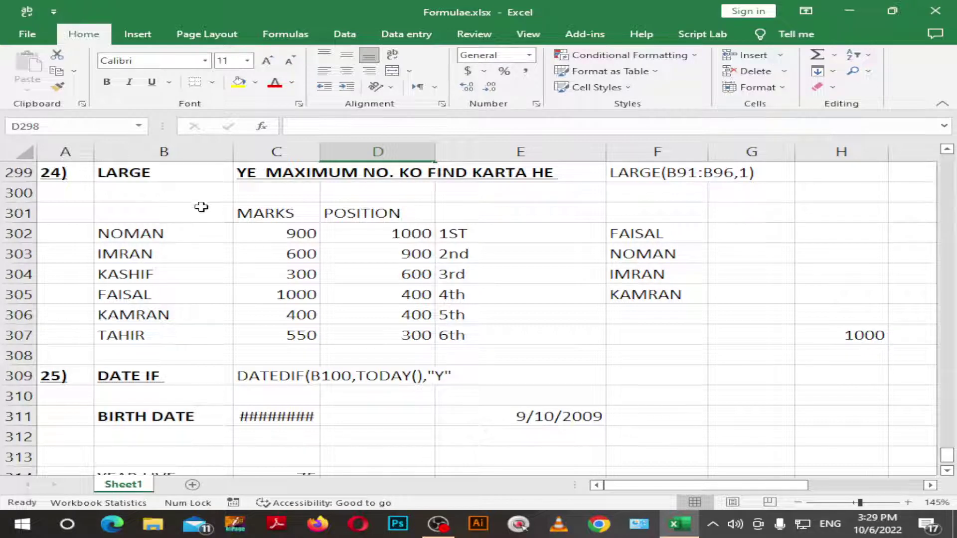
pyautogui.scroll(-1, 309, 209)
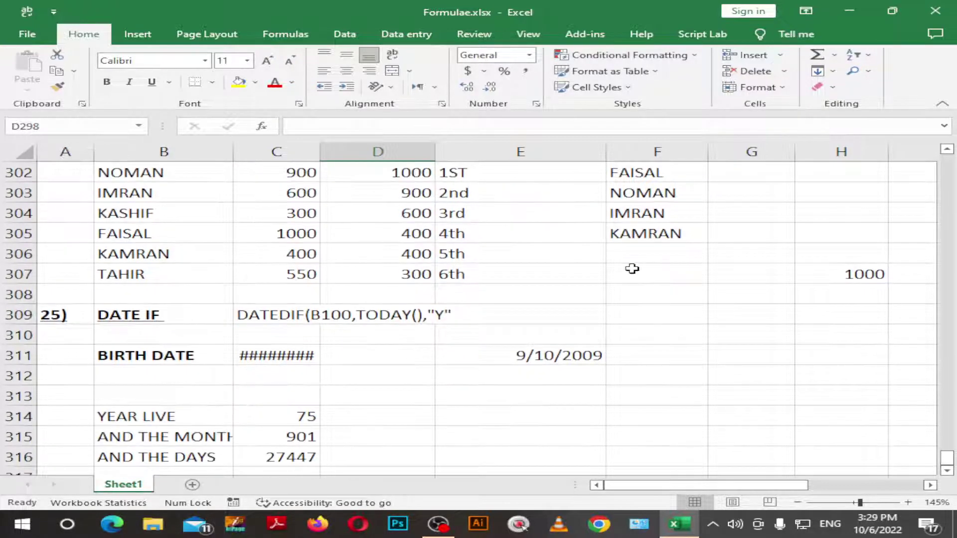
pyautogui.scroll(1, 584, 304)
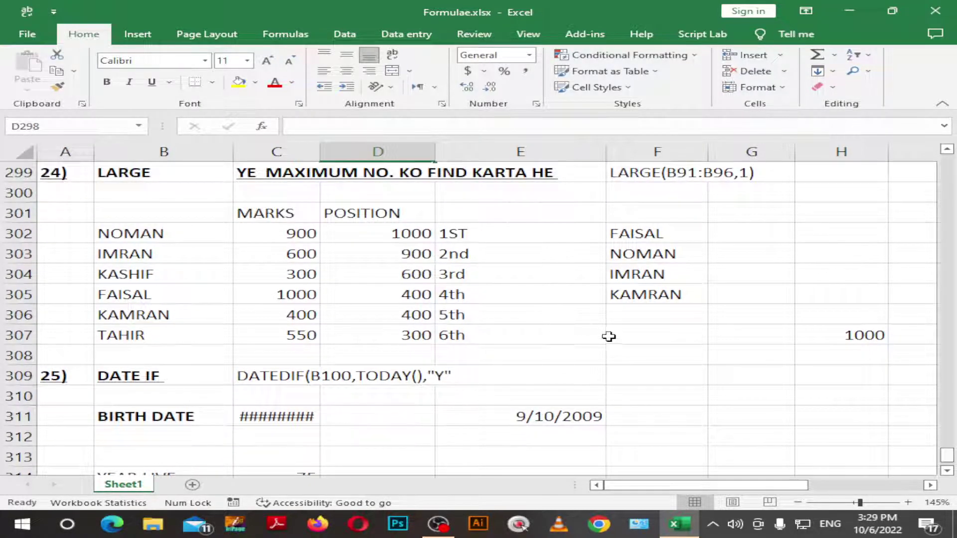
pyautogui.scroll(-1, 490, 368)
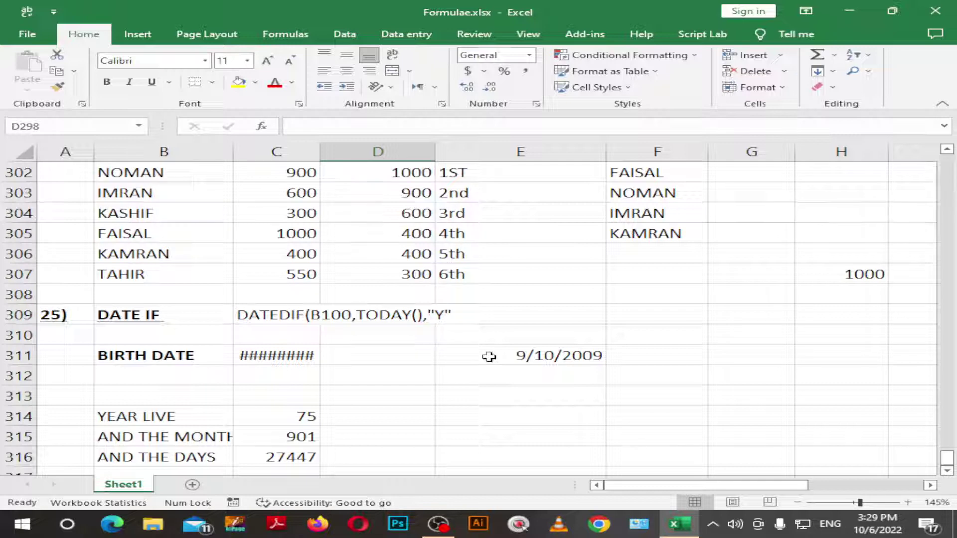
pyautogui.scroll(2, 489, 357)
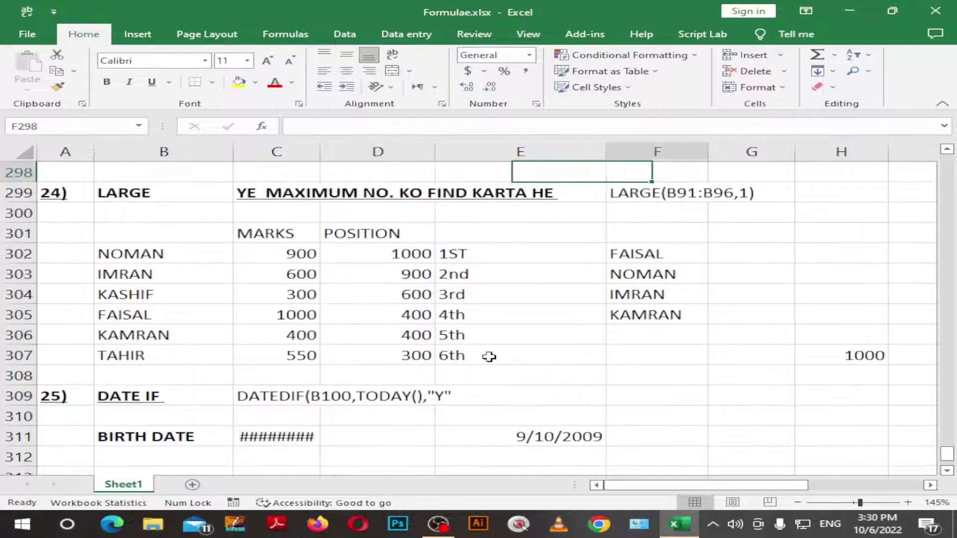
pyautogui.click(648, 394)
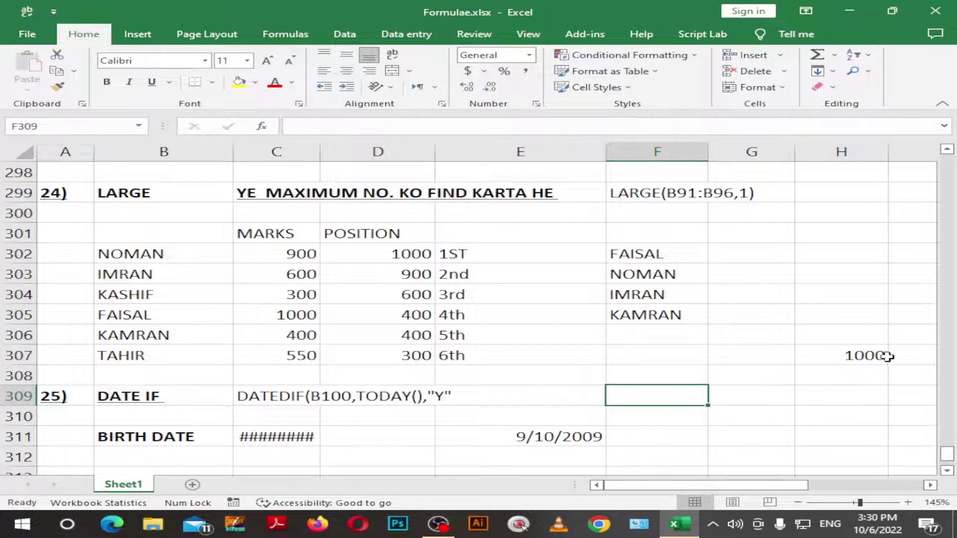
pyautogui.click(867, 357)
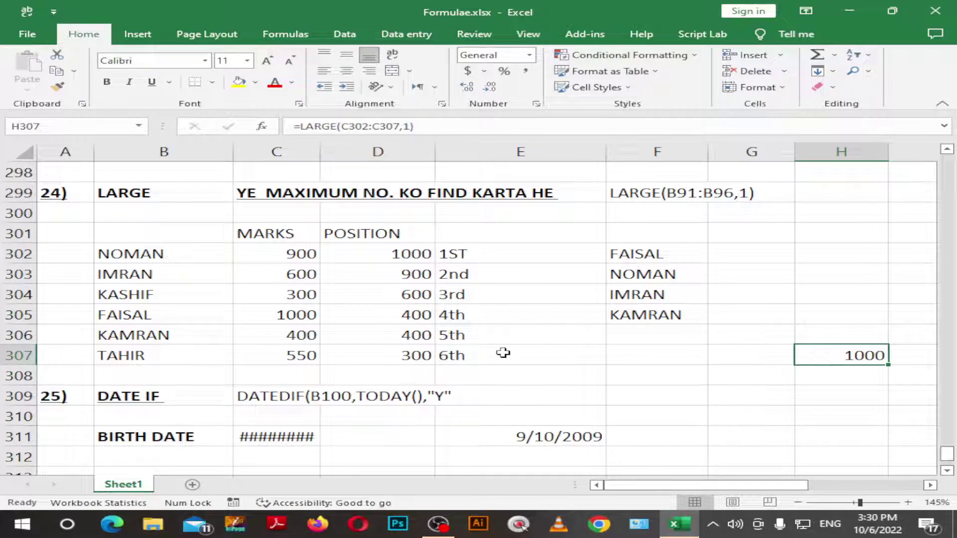
# Step: Inspect =LARGE(C302:C307,1) without changes, leaving 1000, and select the blank row below
pyautogui.press('F2')
pyautogui.press('BackSpace')
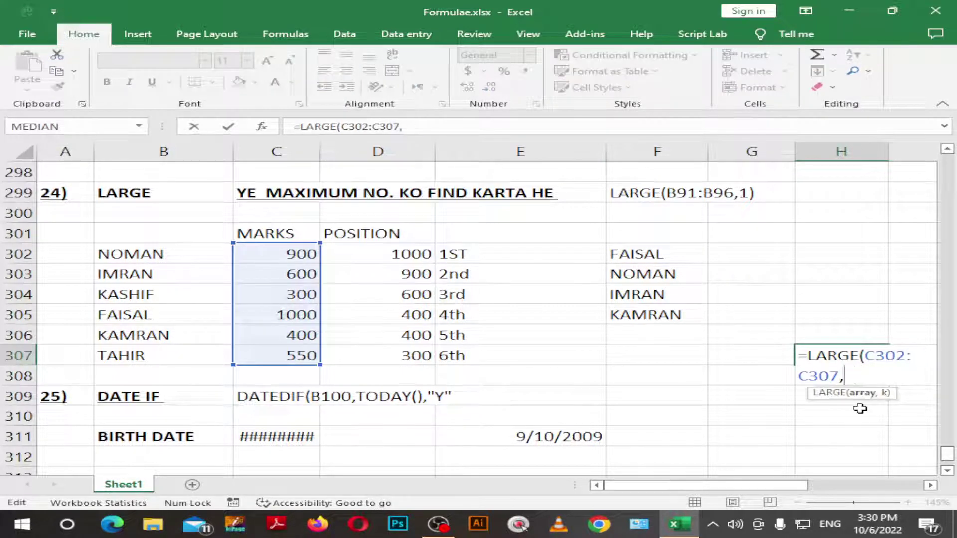
pyautogui.press('Escape')
pyautogui.press('F2')
pyautogui.click(758, 405)
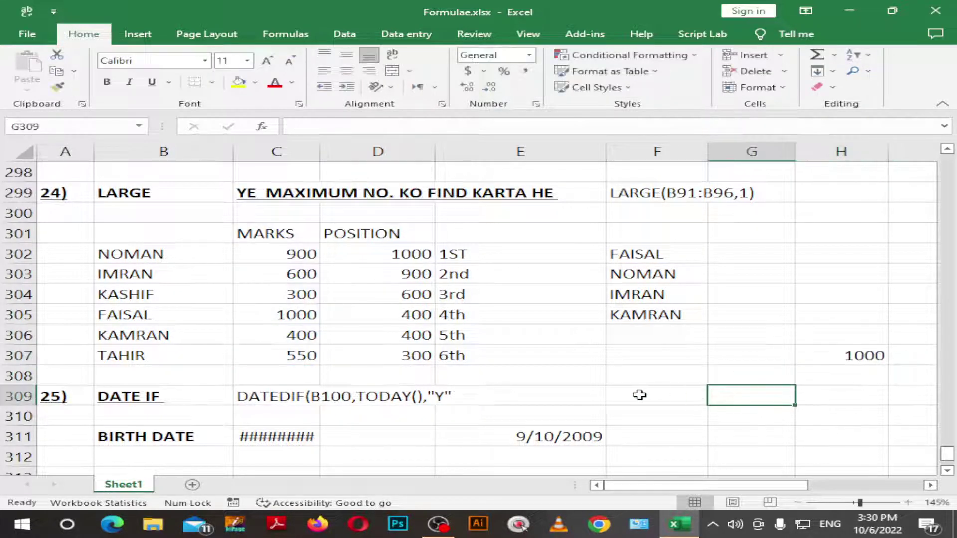
pyautogui.click(521, 395)
pyautogui.click(504, 376)
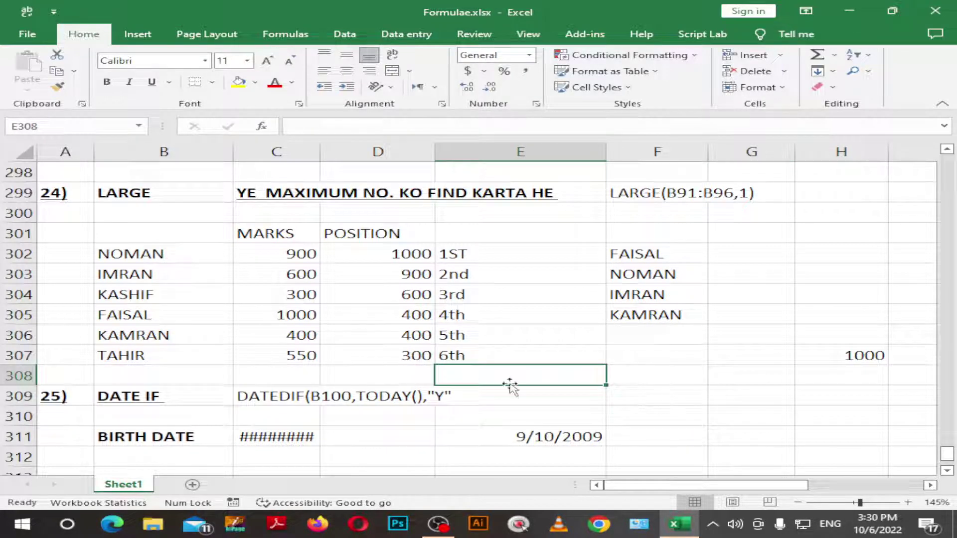
pyautogui.click(403, 372)
# Step: Label C308 'Largest No' and widen column C so 14-Aug-47 displays
pyautogui.click(195, 374)
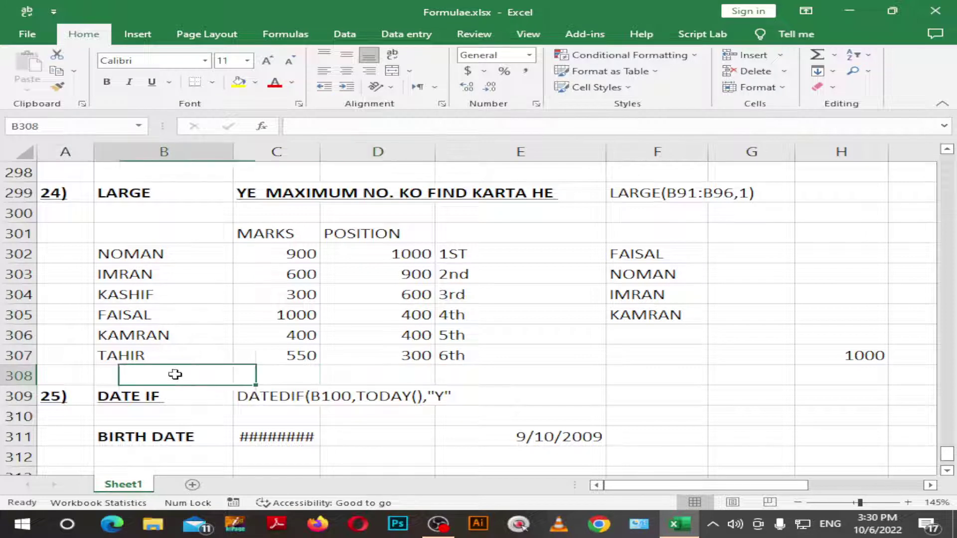
pyautogui.press('Right')
pyautogui.write('La')
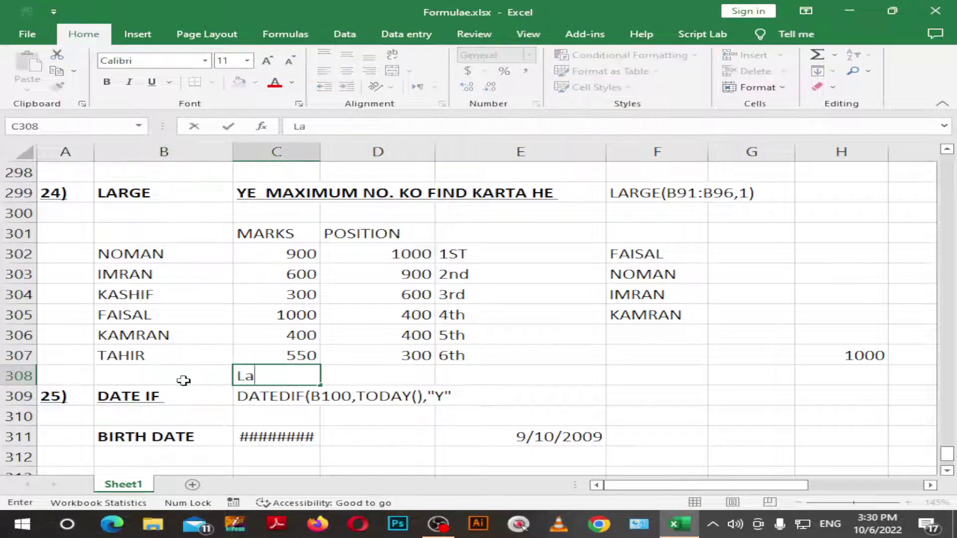
pyautogui.write('rgest No')
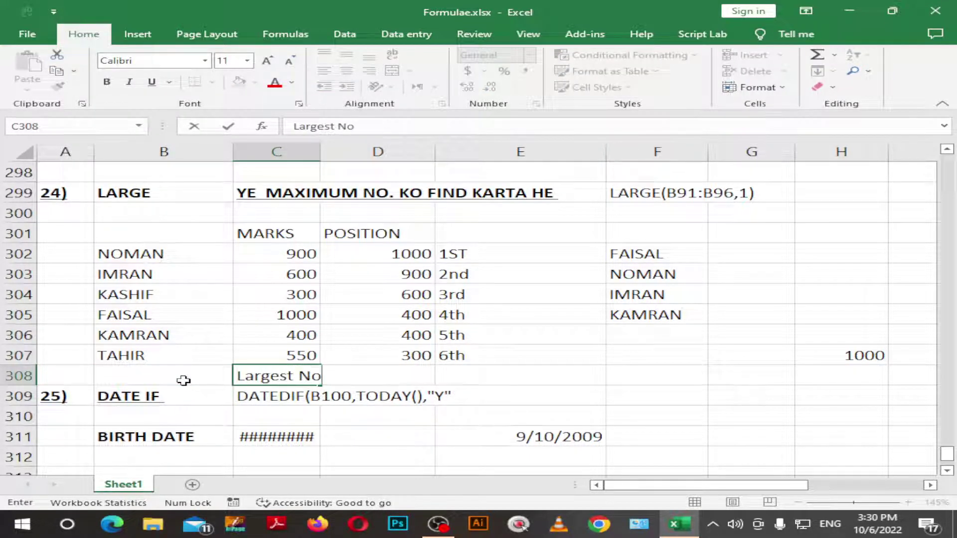
pyautogui.press('Return')
pyautogui.press('Right')
pyautogui.press('Up')
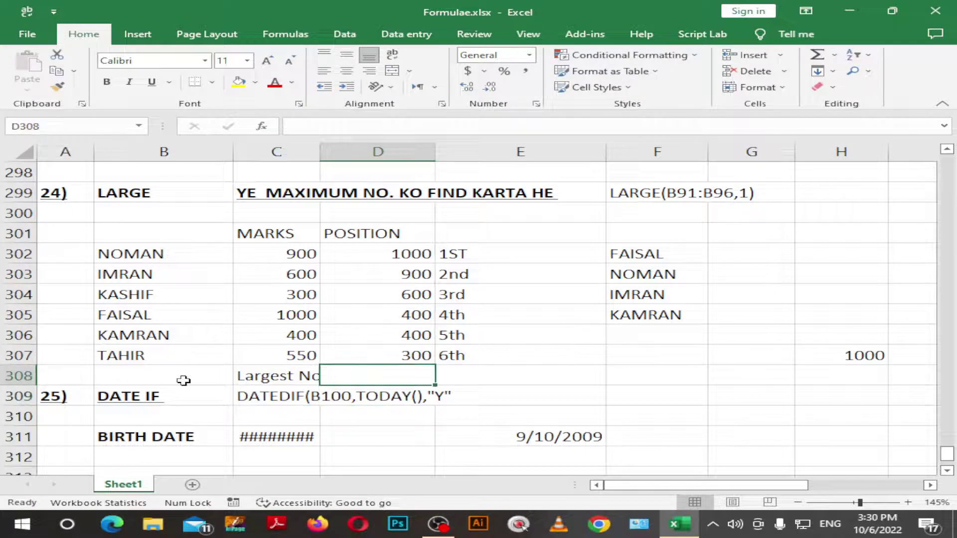
pyautogui.moveTo(320, 152); pyautogui.dragTo(326, 152)
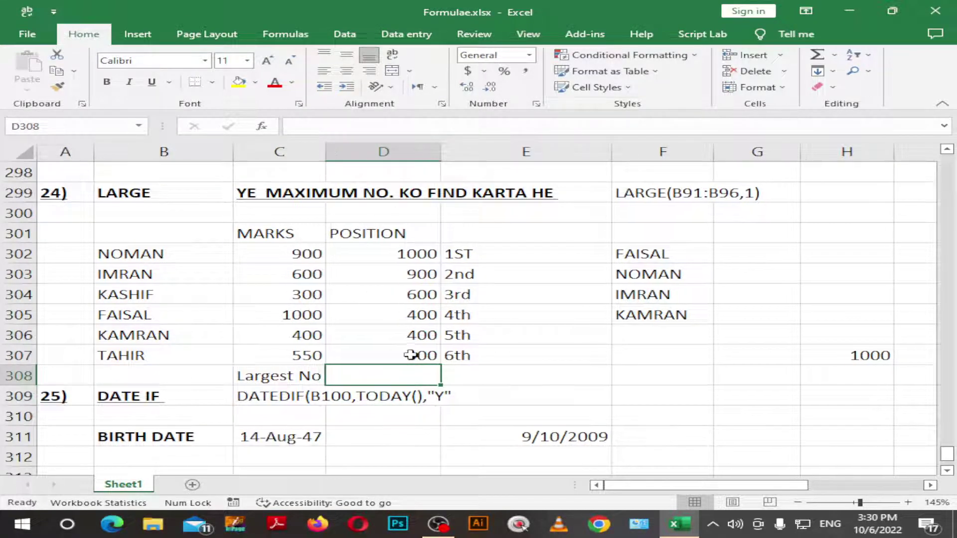
# Step: Start =LARGE(D302:D307, in D308 over the POSITION values
pyautogui.write('=')
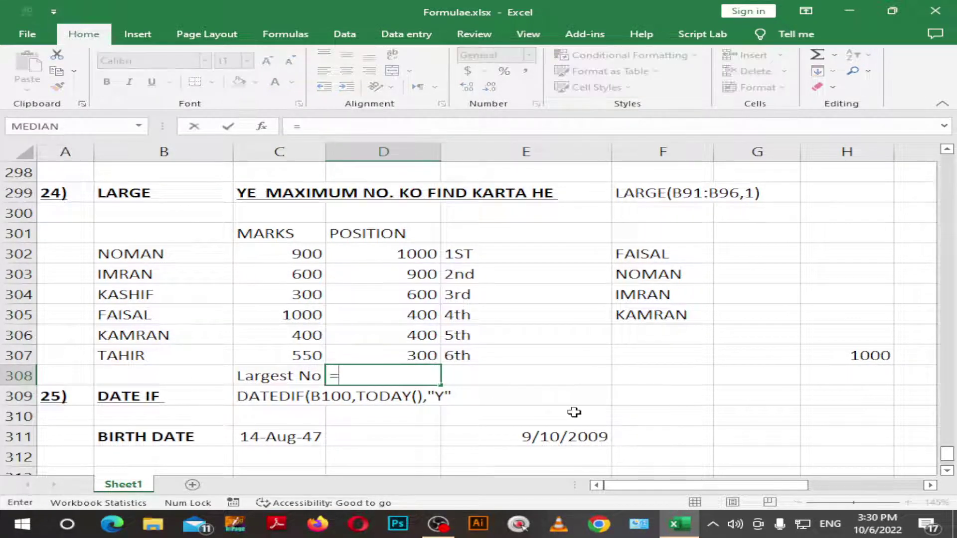
pyautogui.write('lar')
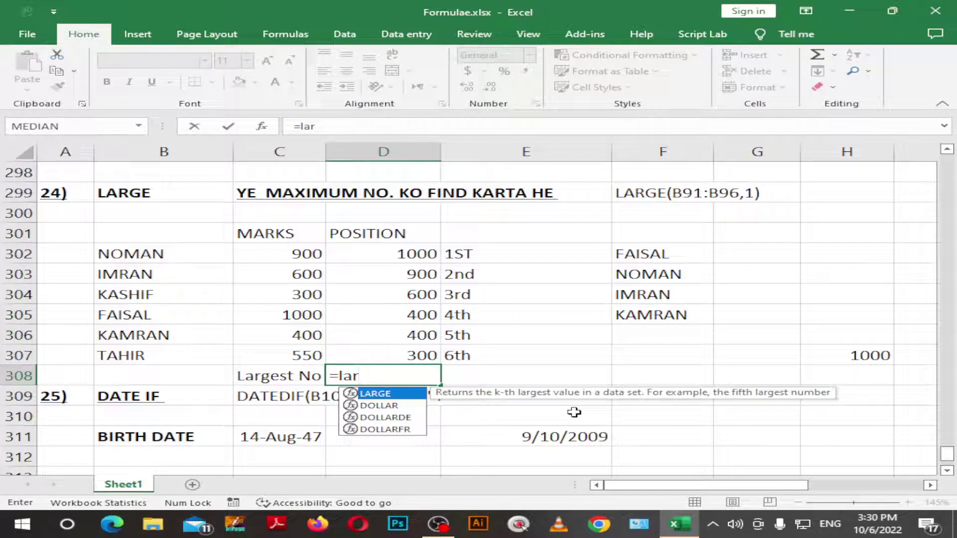
pyautogui.press('Tab')
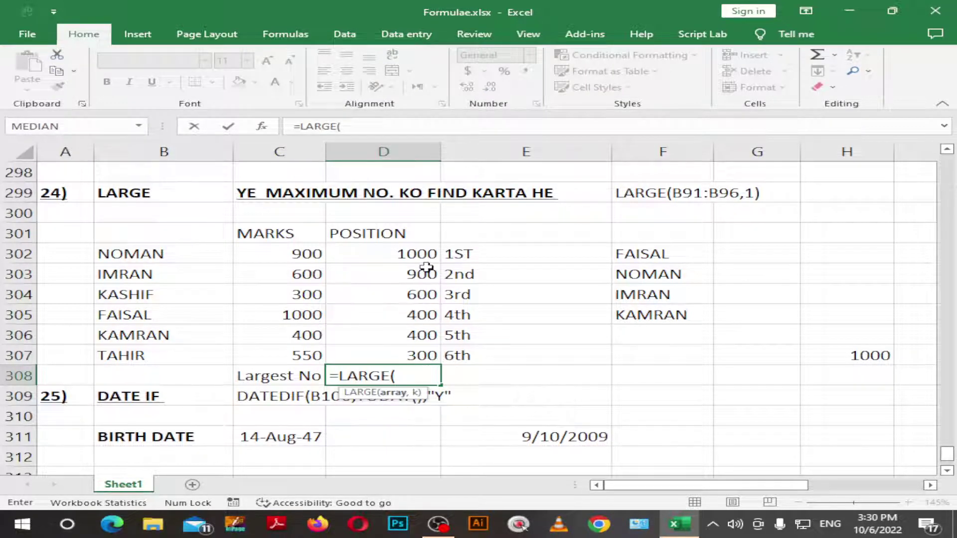
pyautogui.click(405, 257)
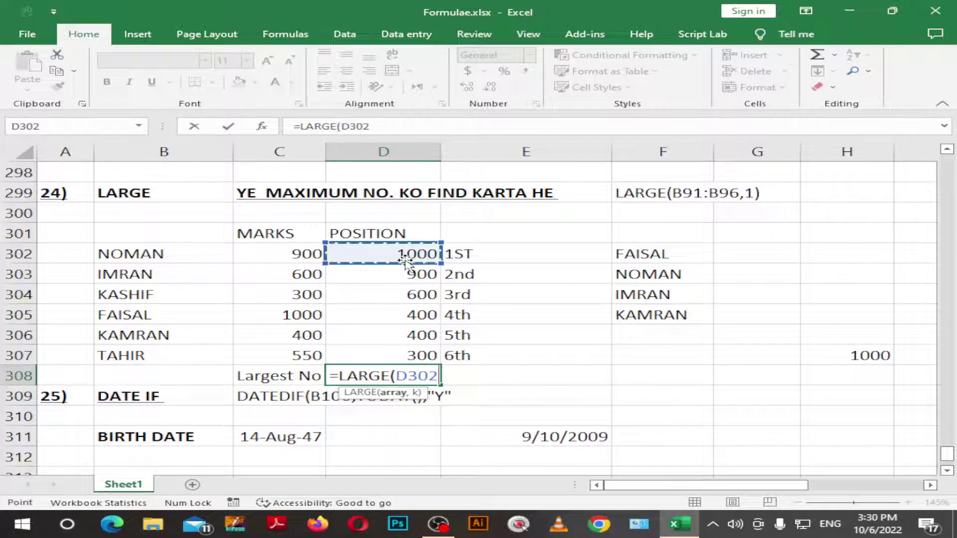
pyautogui.hotkey('shift', 'Down')
pyautogui.hotkey('shift', 'Down')
pyautogui.hotkey('shift', 'Down')
pyautogui.hotkey('shift', 'Down')
pyautogui.hotkey('shift', 'Down')
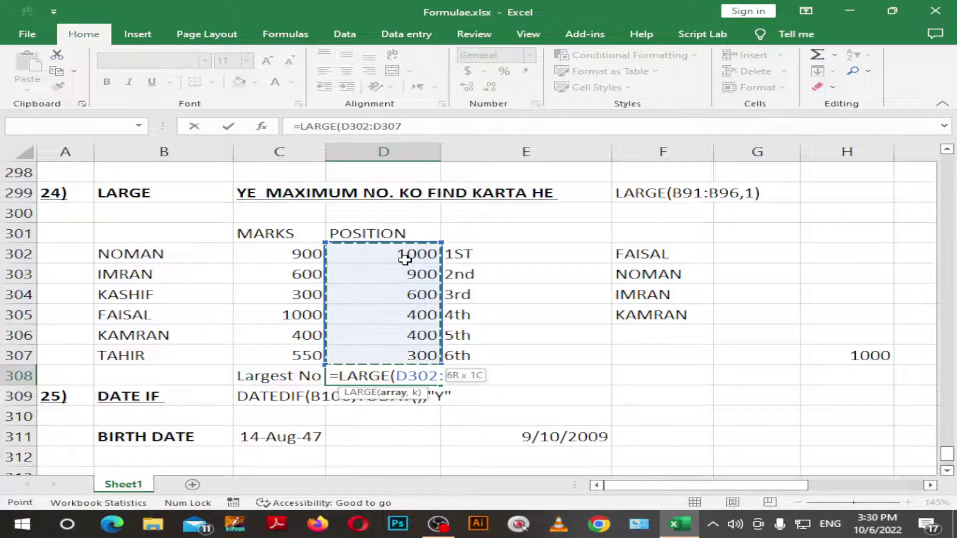
pyautogui.write(',')
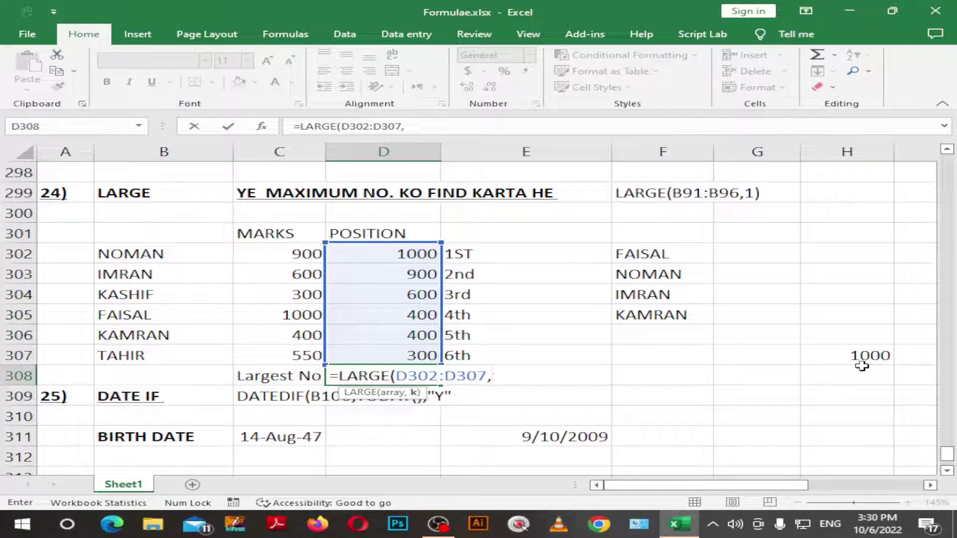
# Step: Commit D308's LARGE formula with k=1, then change k to 2
pyautogui.write('1)')
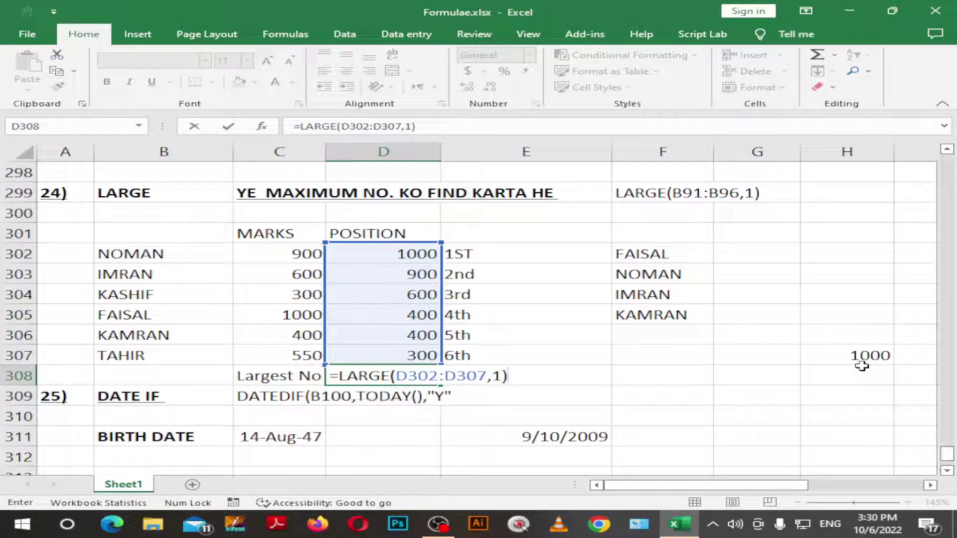
pyautogui.press('Return')
pyautogui.press('Up')
pyautogui.press('F2')
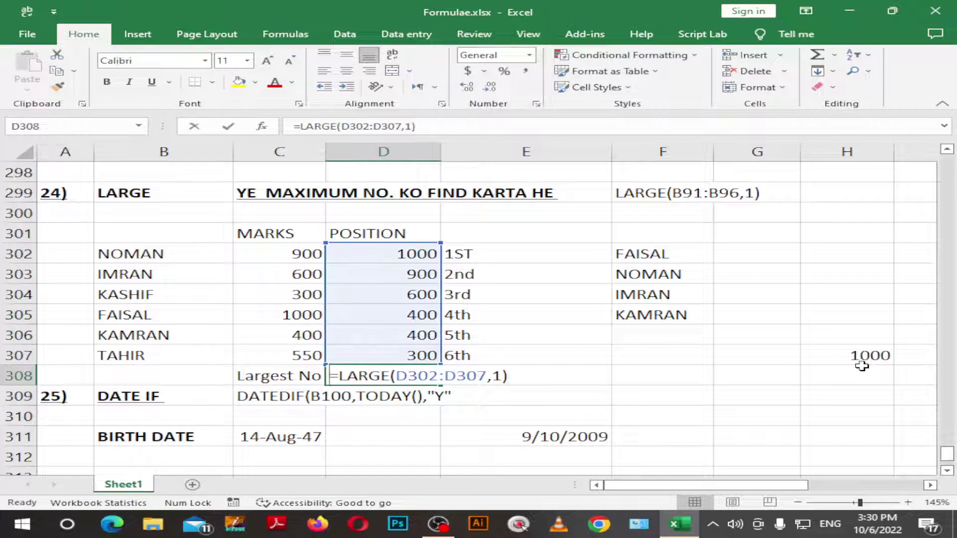
pyautogui.press('Left')
pyautogui.press('BackSpace')
pyautogui.write('32')
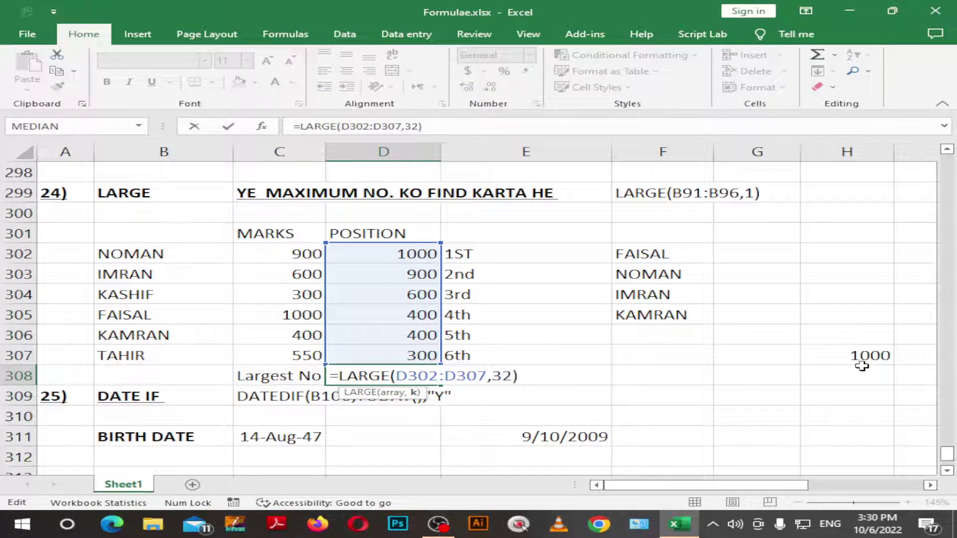
pyautogui.press('BackSpace')
pyautogui.press('BackSpace')
pyautogui.write('2')
pyautogui.press('Return')
# Step: Change the LARGE formula's k argument in D308 to 3, then 4, then 5
pyautogui.press('Up')
pyautogui.press('F2')
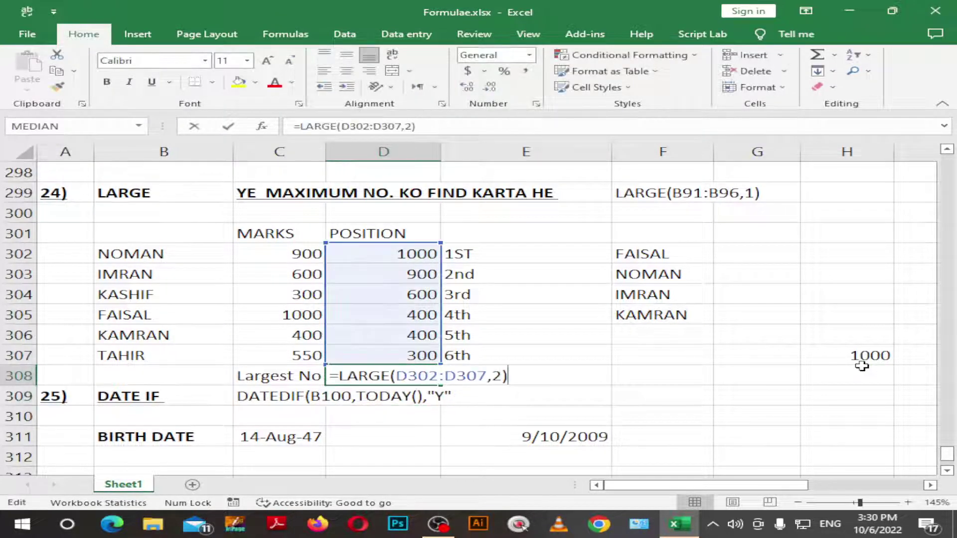
pyautogui.press('Left')
pyautogui.press('BackSpace')
pyautogui.write('3')
pyautogui.press('Return')
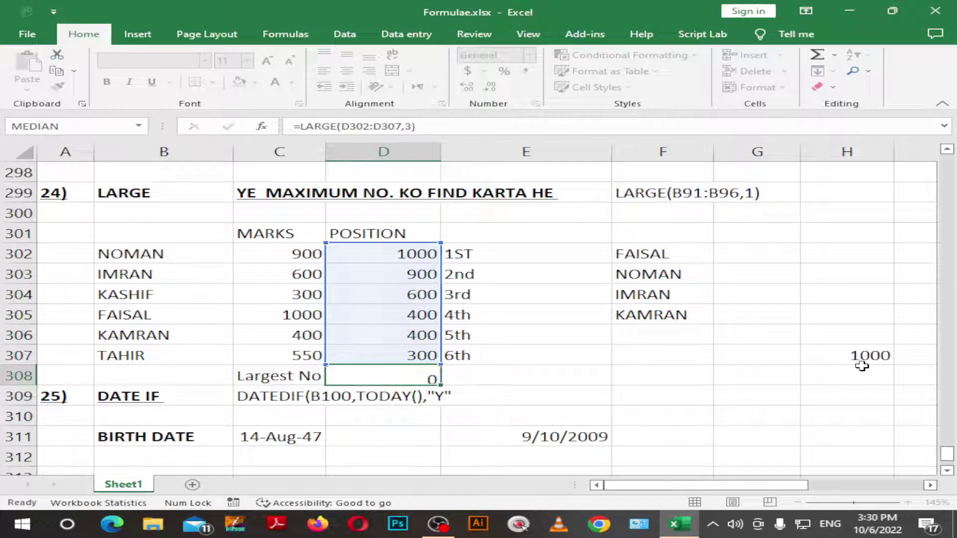
pyautogui.press('Up')
pyautogui.press('F2')
pyautogui.press('Left')
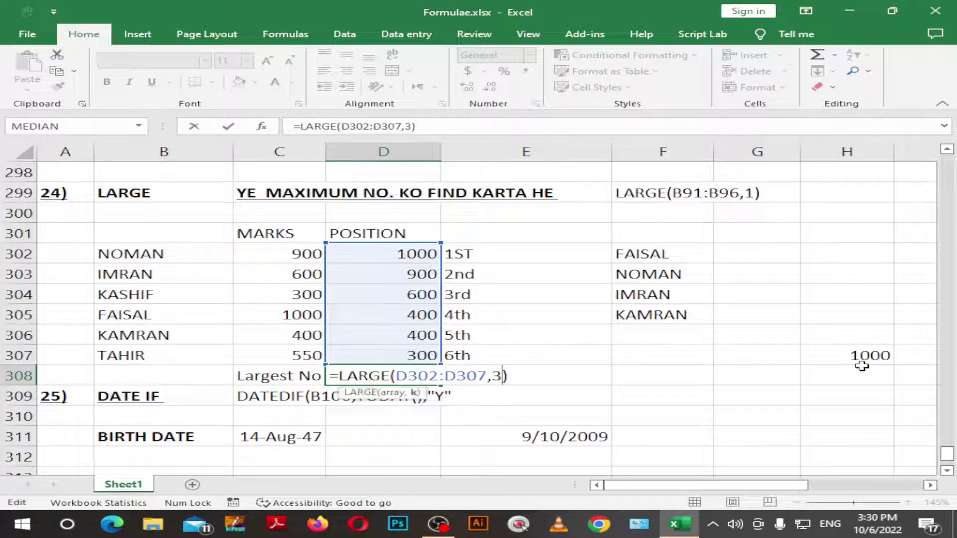
pyautogui.press('BackSpace')
pyautogui.write('4')
pyautogui.press('Return')
pyautogui.press('Up')
pyautogui.press('F2')
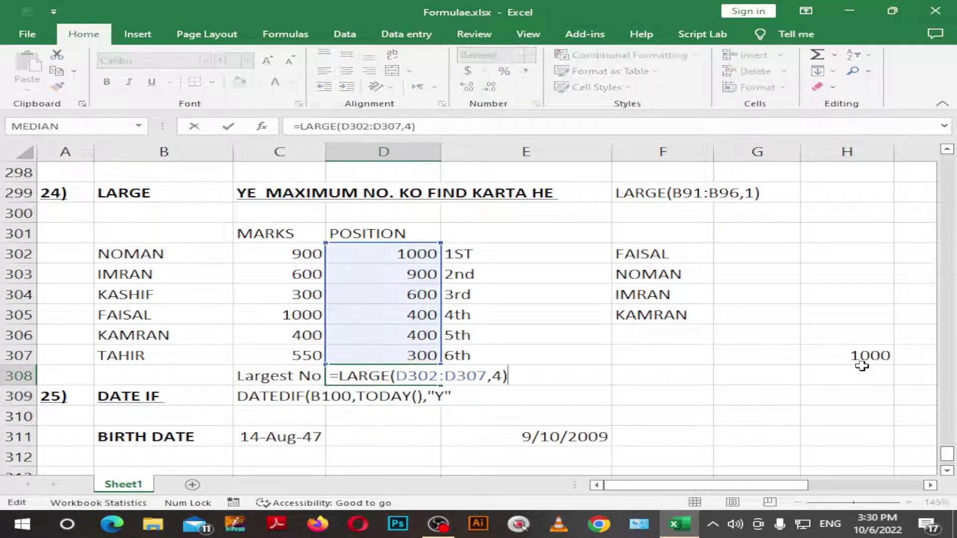
pyautogui.press('Left')
pyautogui.press('BackSpace')
pyautogui.write('5')
pyautogui.press('Return')
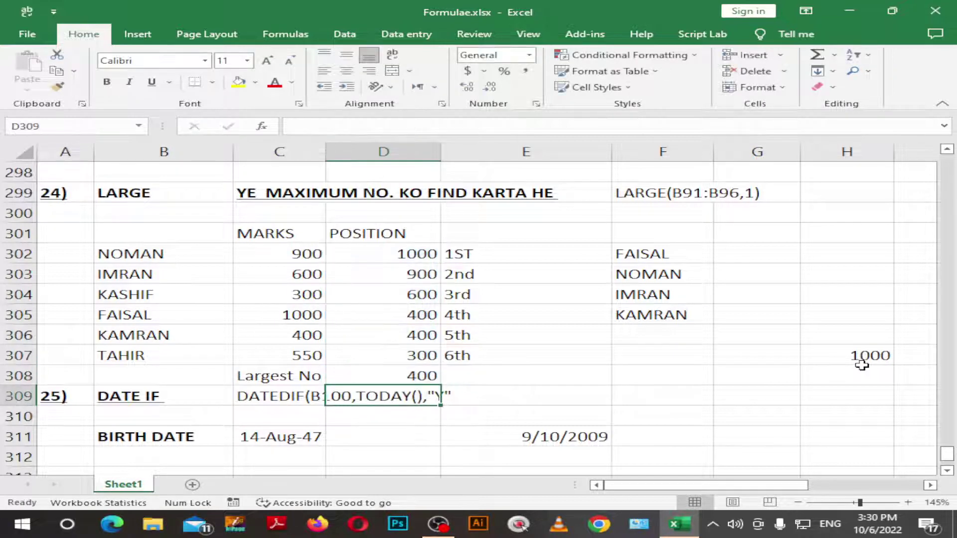
# Step: Try k values 6 and 7 in D308's LARGE formula, then restore k=1 to show 1000
pyautogui.press('Up')
pyautogui.press('F2')
pyautogui.press('Left')
pyautogui.press('BackSpace')
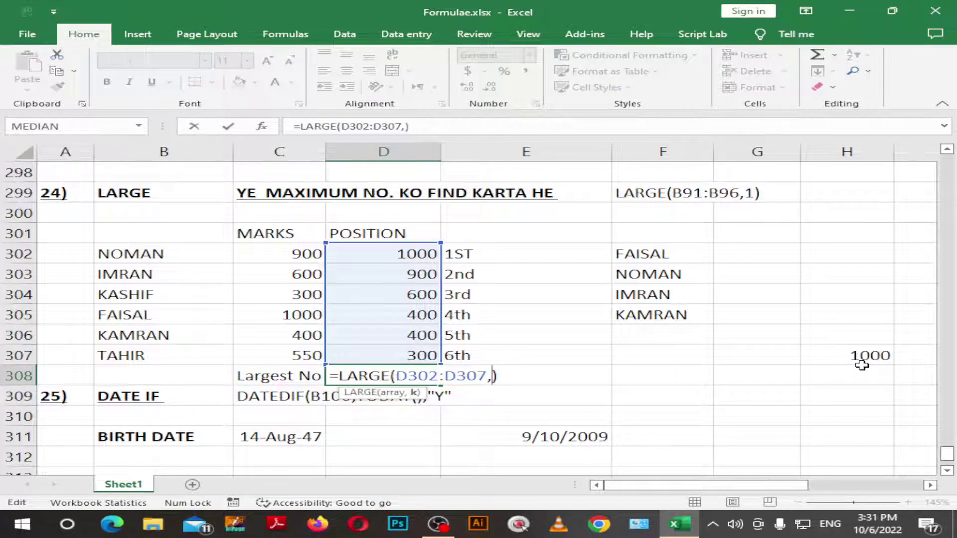
pyautogui.write('6')
pyautogui.press('Return')
pyautogui.press('Up')
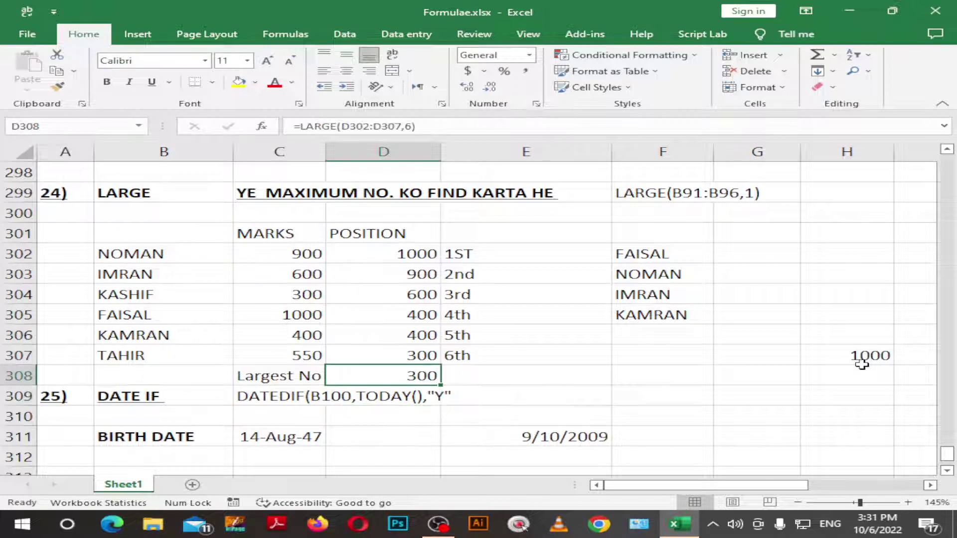
pyautogui.press('F2')
pyautogui.press('Left')
pyautogui.press('BackSpace')
pyautogui.write('7')
pyautogui.press('Return')
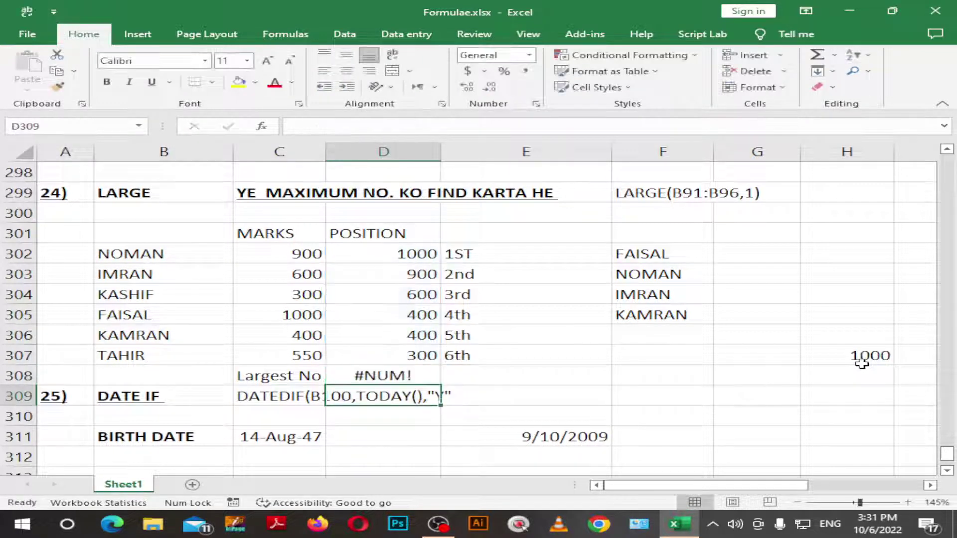
pyautogui.press('Up')
pyautogui.press('F2')
pyautogui.press('BackSpace')
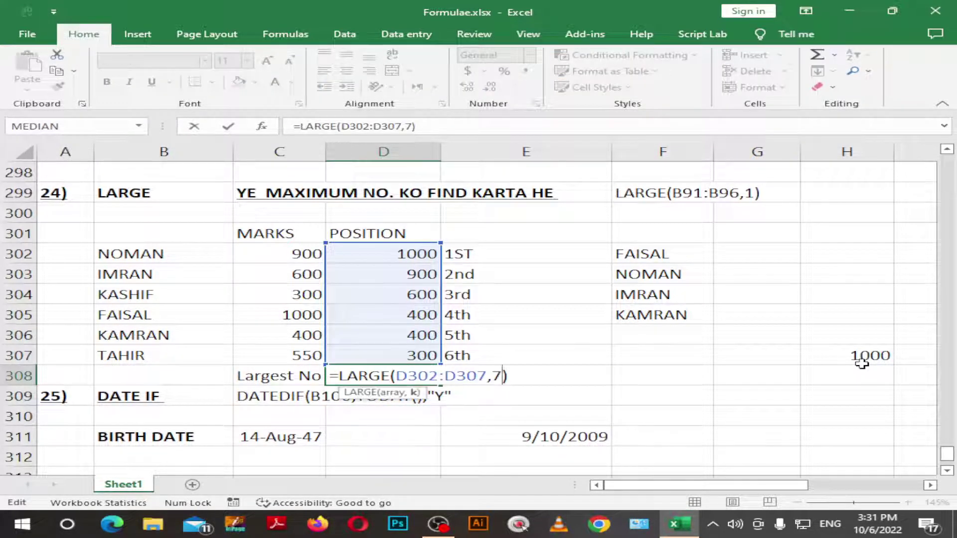
pyautogui.write('1')
pyautogui.press('Return')
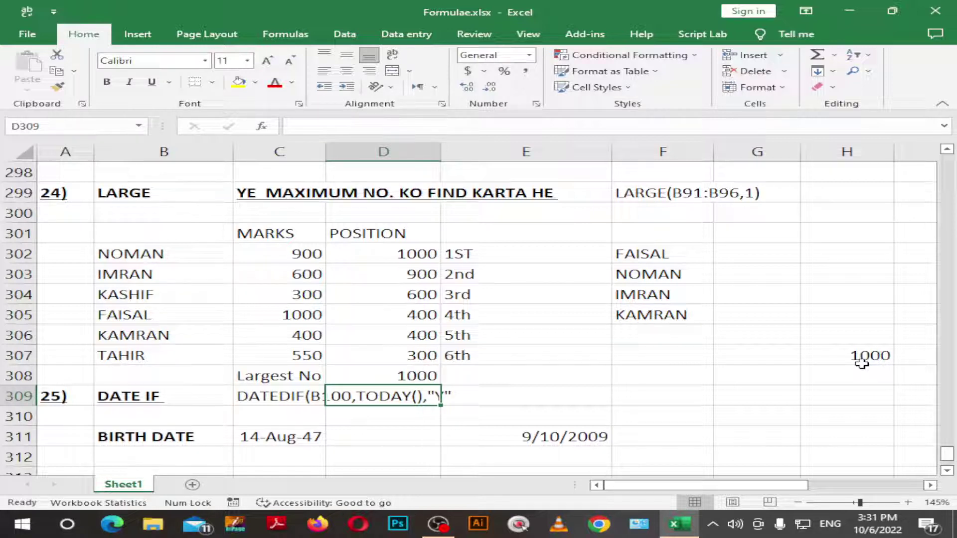
# Step: Enter the label 'Smalles Number' in E308, removing the stray backslash
pyautogui.press('Down')
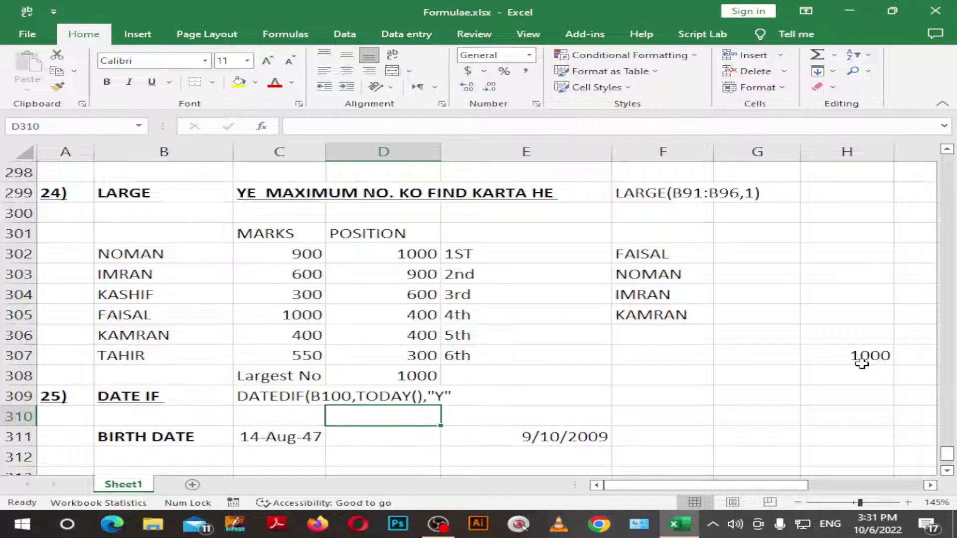
pyautogui.press('Up')
pyautogui.press('Right')
pyautogui.press('Right')
pyautogui.press('Up')
pyautogui.press('Left')
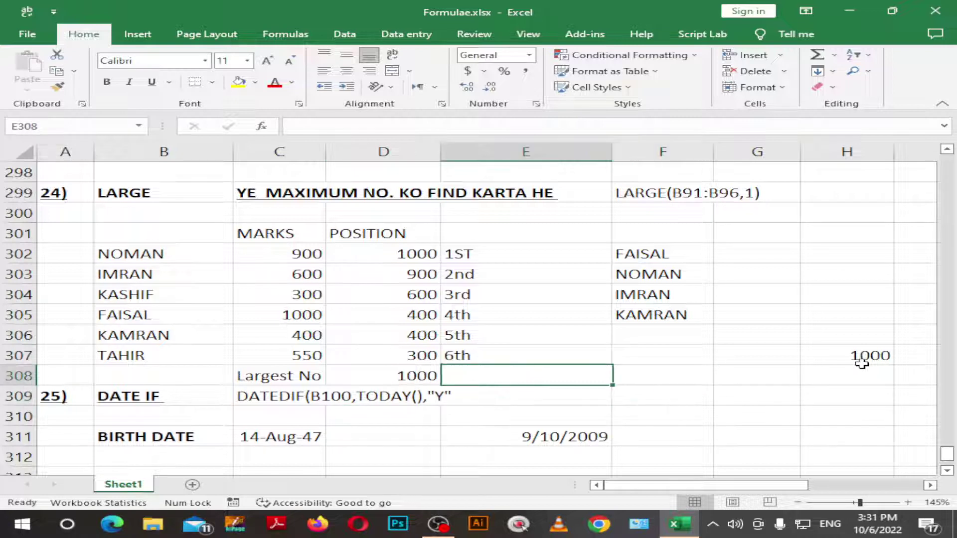
pyautogui.press('Right')
pyautogui.press('Left')
pyautogui.press('Right')
pyautogui.press('Left')
pyautogui.write('Smalles')
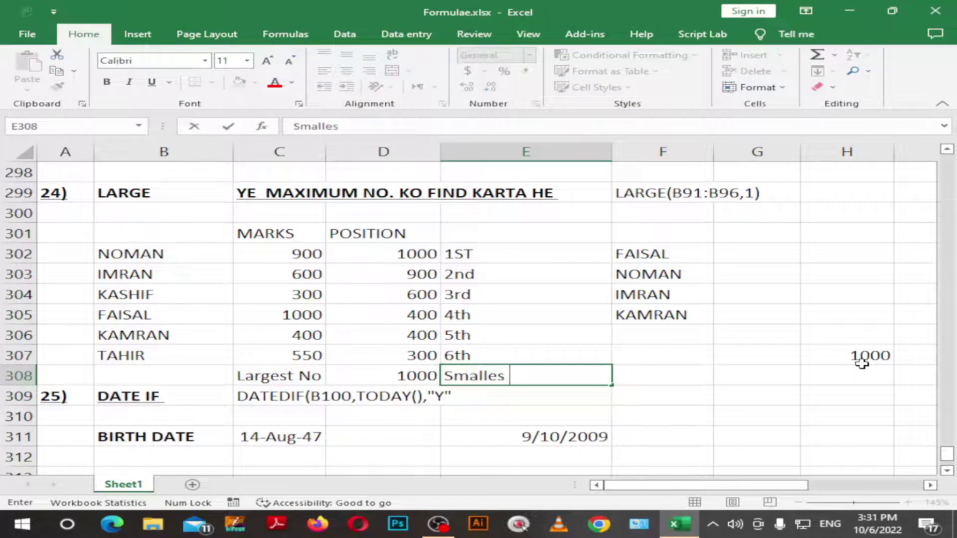
pyautogui.write(' Number\\')
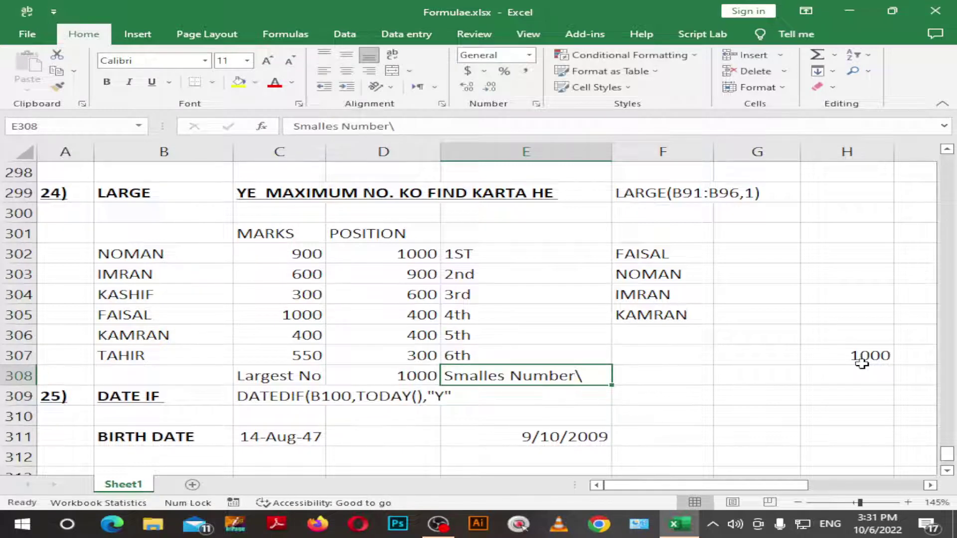
pyautogui.press('Left')
pyautogui.press('BackSpace')
pyautogui.press('Delete')
pyautogui.write('r')
pyautogui.press('Return')
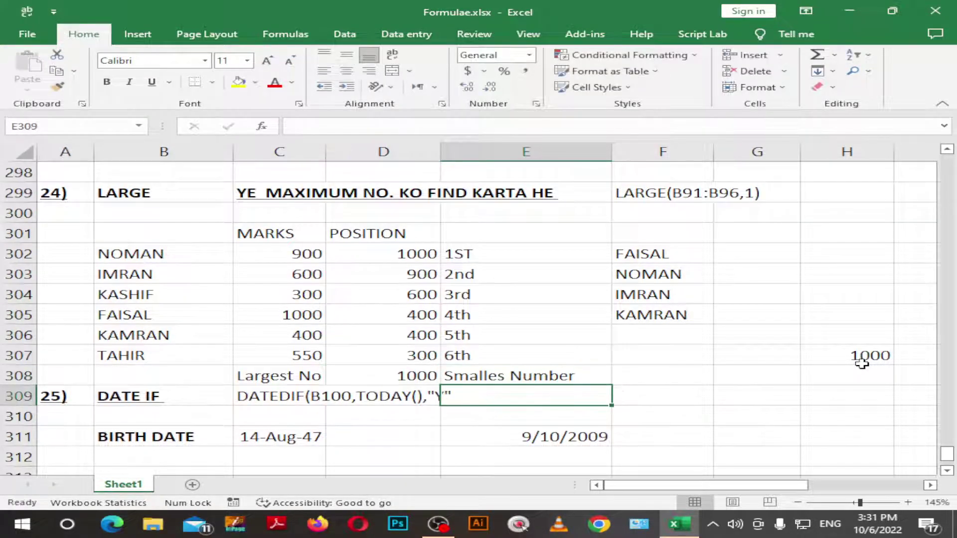
# Step: Begin a SMALL formula in F308 by typing =sma
pyautogui.press('Right')
pyautogui.press('Up')
pyautogui.write('=')
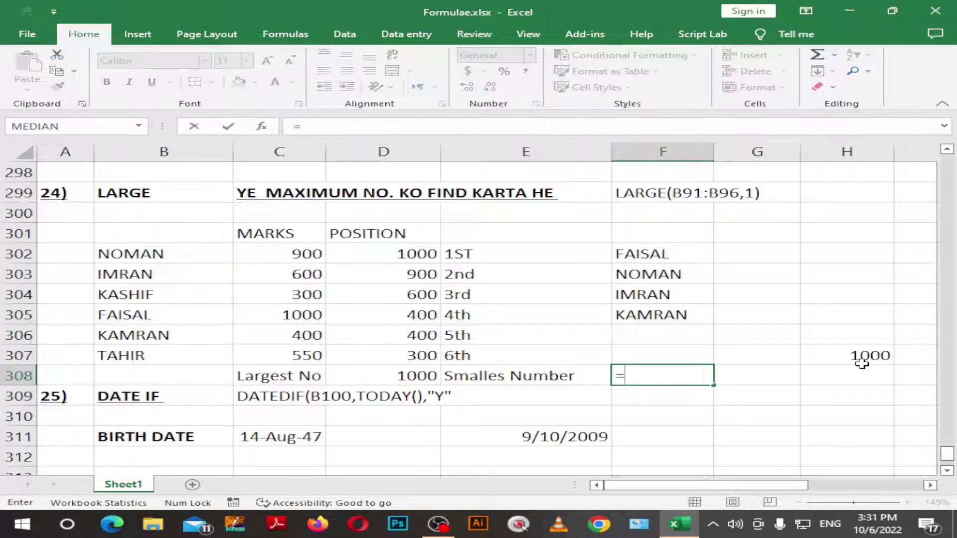
pyautogui.write('sma')
# Step: Complete F308 as =SMALL(D302:D307,1) over the POSITION values
pyautogui.press('Tab')
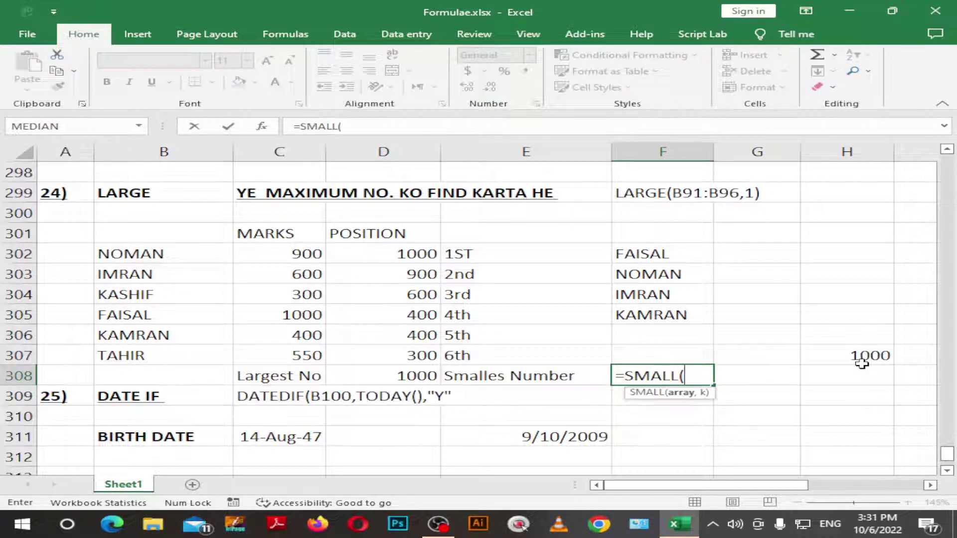
pyautogui.click(400, 255)
pyautogui.hotkey('shift', 'Down')
pyautogui.hotkey('shift', 'Down')
pyautogui.hotkey('shift', 'Down')
pyautogui.hotkey('shift', 'Down')
pyautogui.hotkey('shift', 'Down')
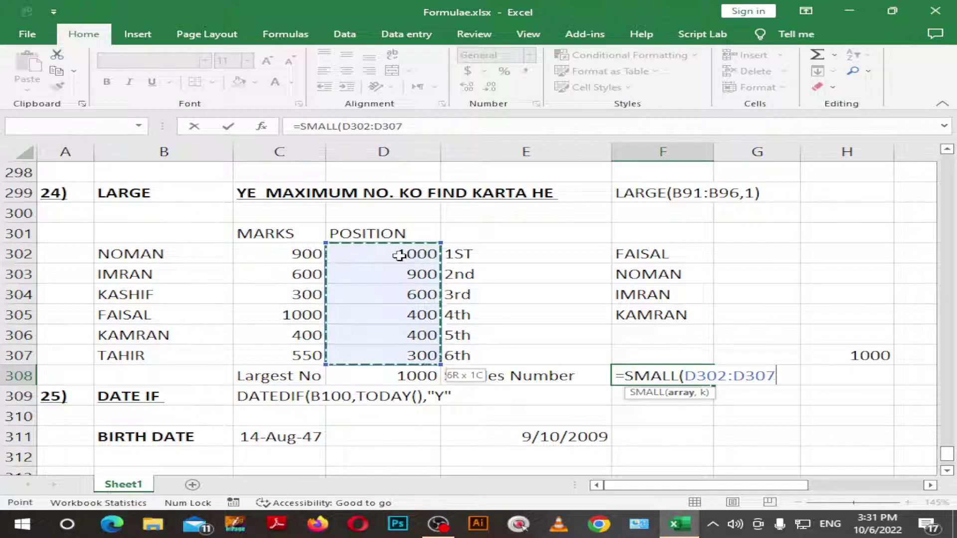
pyautogui.write(',')
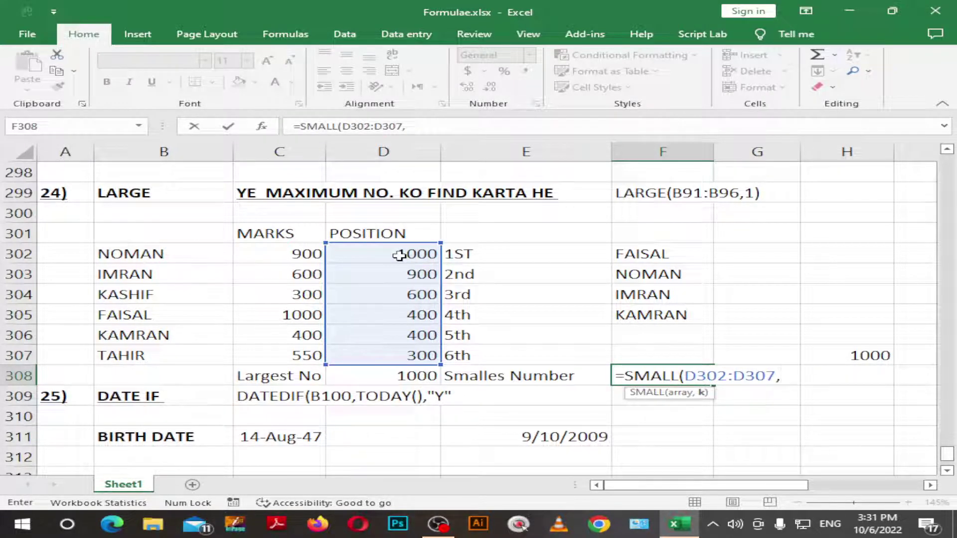
pyautogui.write('1')
pyautogui.press('Return')
pyautogui.press('Up')
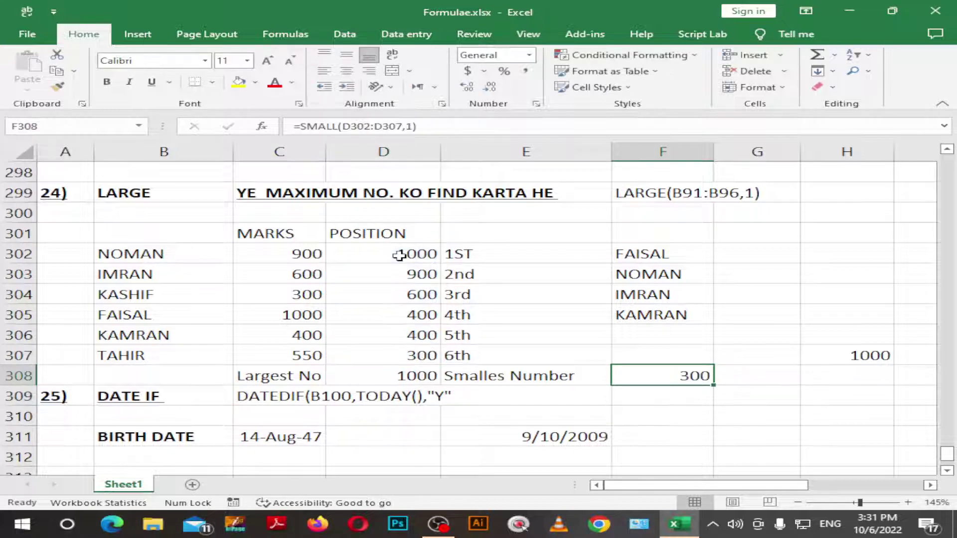
# Step: Try k values 3 and 4 in the SMALL formula, giving 600
pyautogui.press('F2')
pyautogui.press('Left')
pyautogui.press('BackSpace')
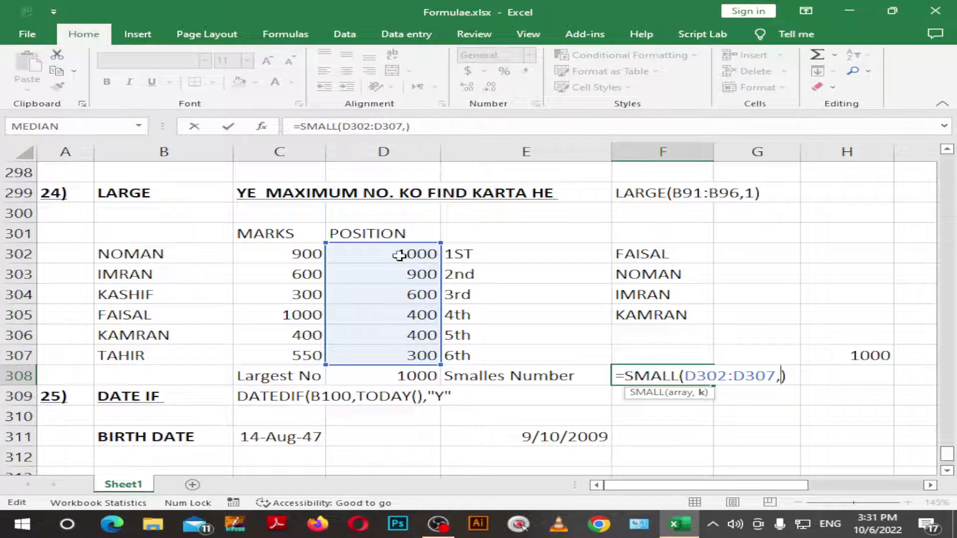
pyautogui.write('3')
pyautogui.press('Right')
pyautogui.press('Left')
pyautogui.press('BackSpace')
pyautogui.write('4')
pyautogui.press('Right')
pyautogui.press('Return')
pyautogui.press('Up')
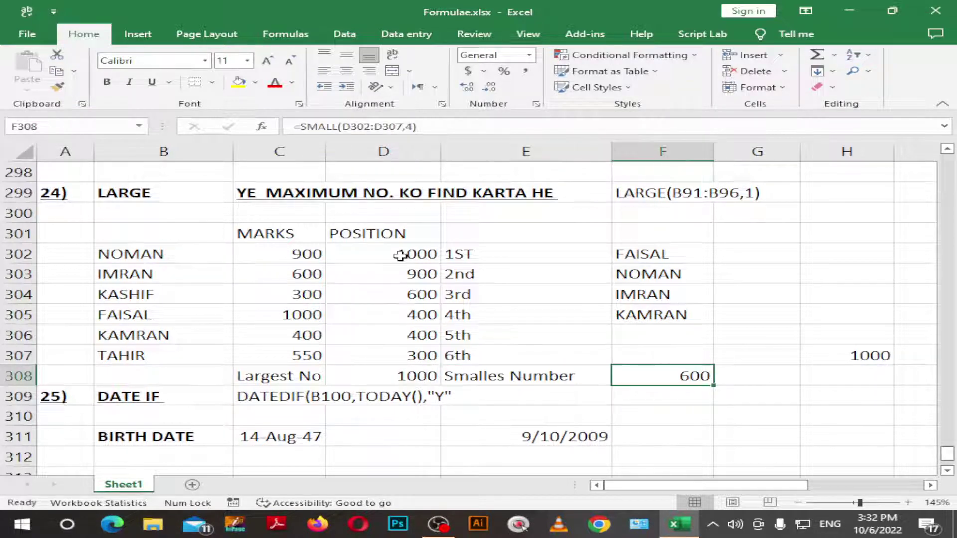
# Step: Set the SMALL k argument to 3, then to 2 so F308 returns 400
pyautogui.press('F2')
pyautogui.press('Left')
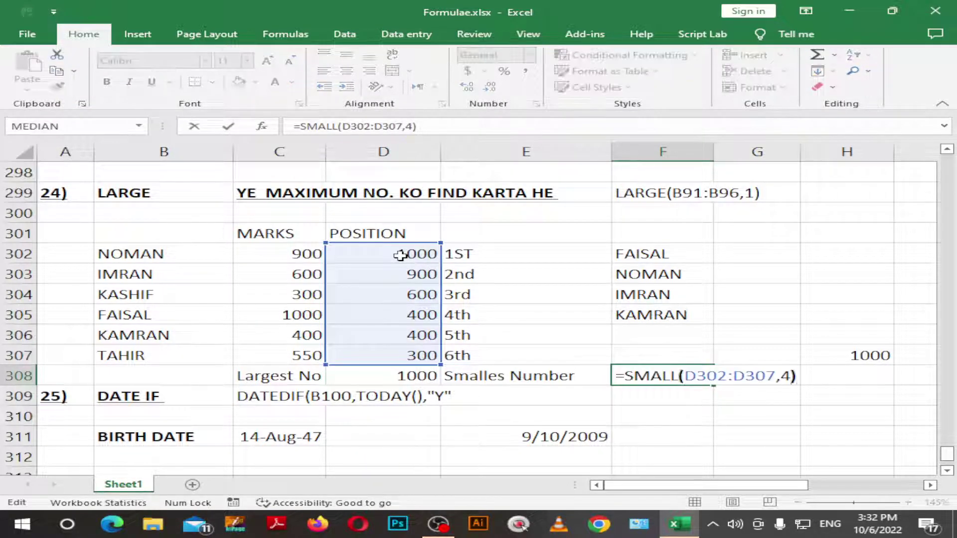
pyautogui.press('BackSpace')
pyautogui.write('3')
pyautogui.press('Return')
pyautogui.press('Up')
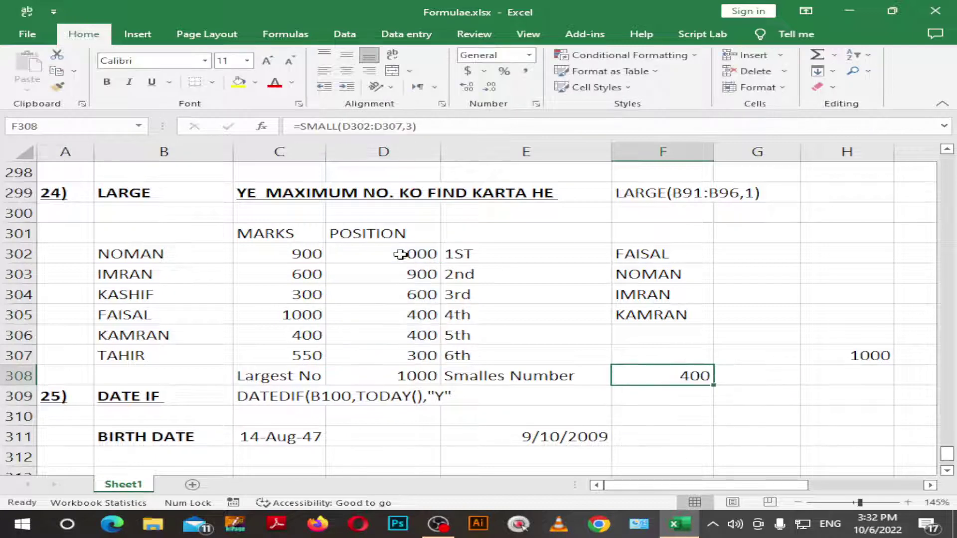
pyautogui.press('F2')
pyautogui.press('Left')
pyautogui.press('BackSpace')
pyautogui.write('2')
pyautogui.press('Return')
pyautogui.press('Up')
# Step: Change FAISAL's position value in D305 to 500
pyautogui.click(434, 316)
pyautogui.write('5')
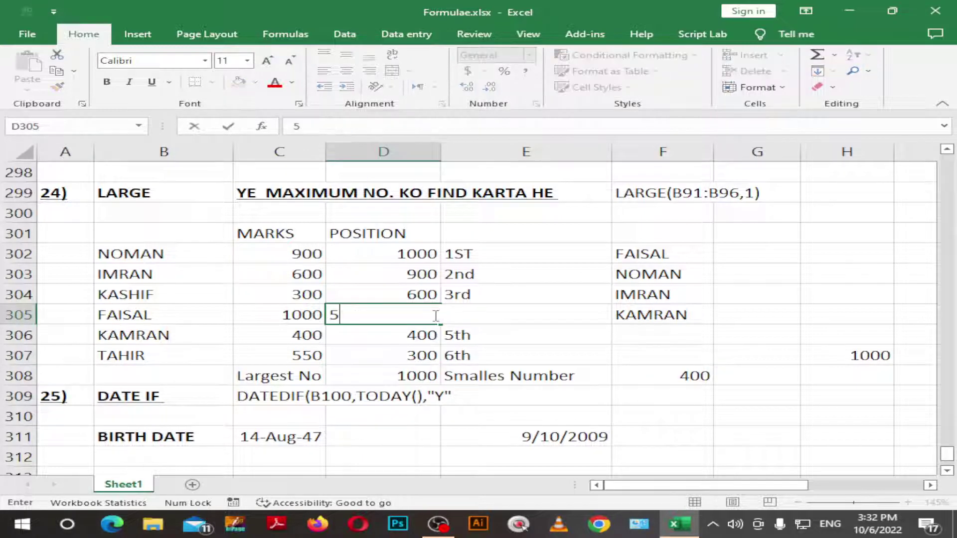
pyautogui.write('00')
pyautogui.press('Return')
# Step: Edit F308 to =SMALL(D302:D307,3) so it returns 500
pyautogui.press('Up')
pyautogui.press('Right')
pyautogui.press('Right')
pyautogui.press('Right')
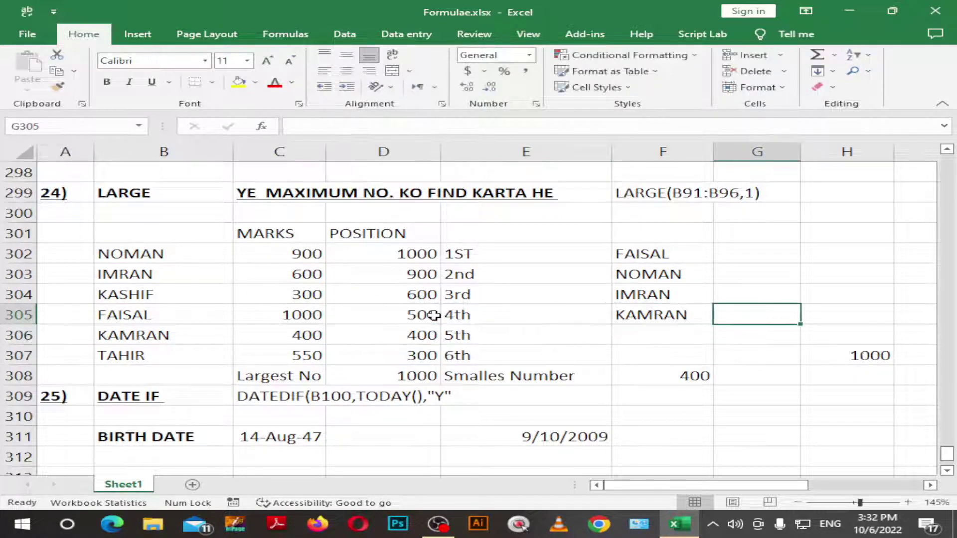
pyautogui.press('Down')
pyautogui.press('Down')
pyautogui.press('Left')
pyautogui.press('Down')
pyautogui.press('F2')
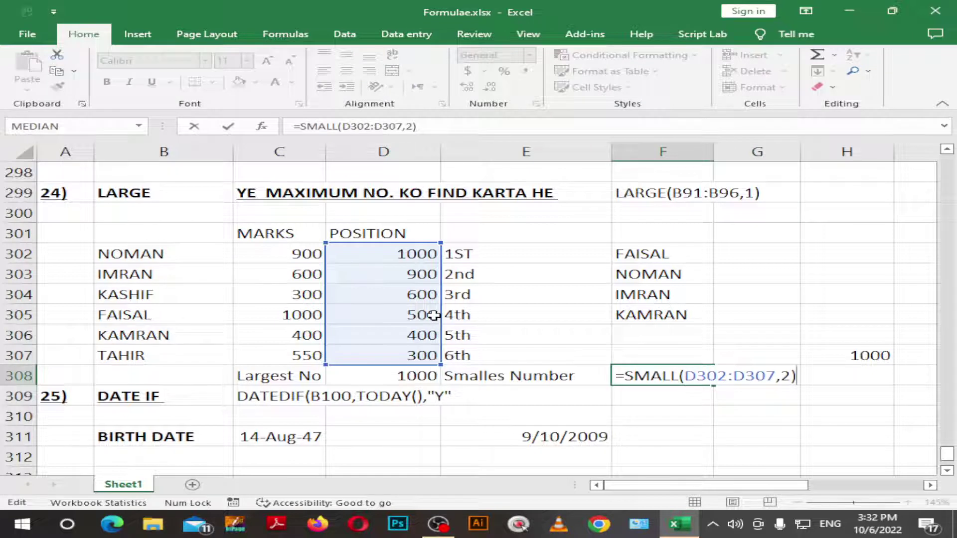
pyautogui.press('Left')
pyautogui.press('BackSpace')
pyautogui.write('3')
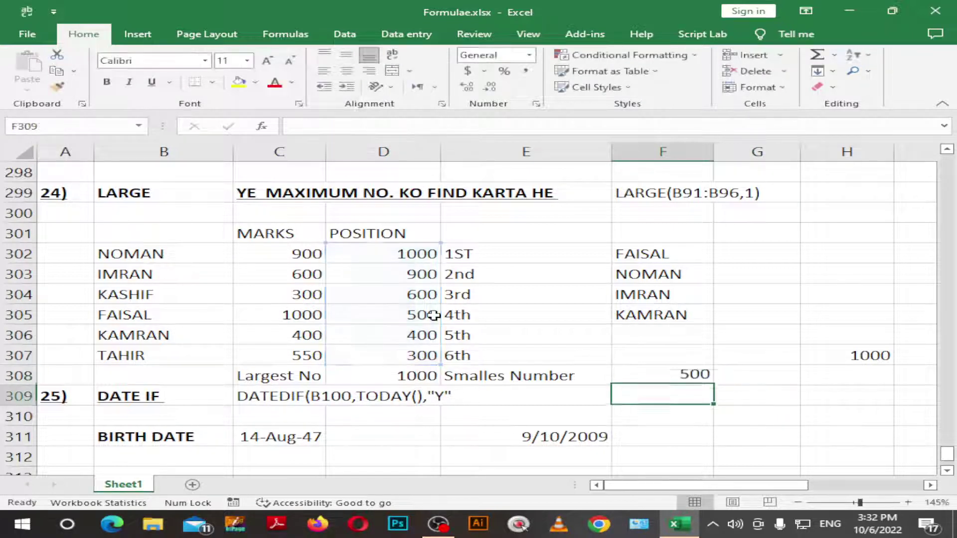
pyautogui.press('Return')
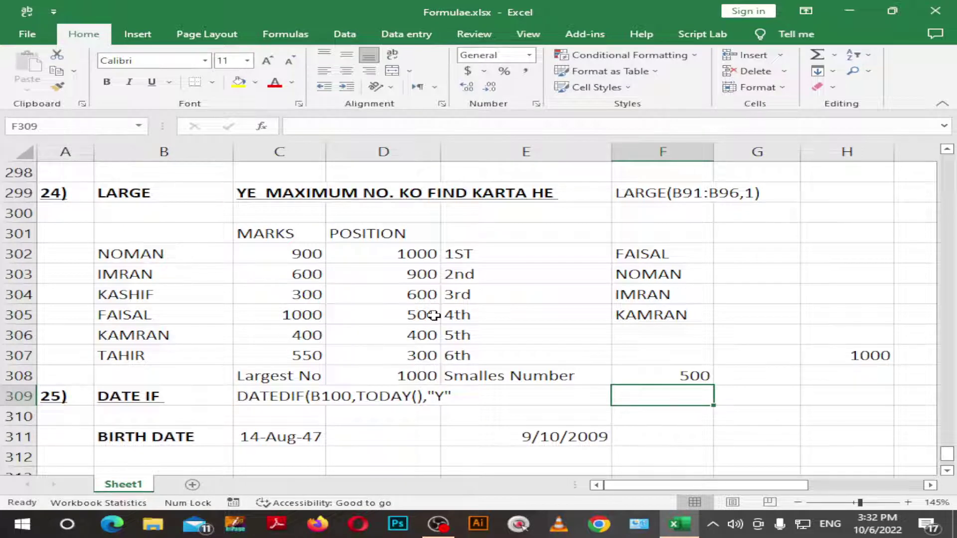
pyautogui.scroll(-2, 416, 313)
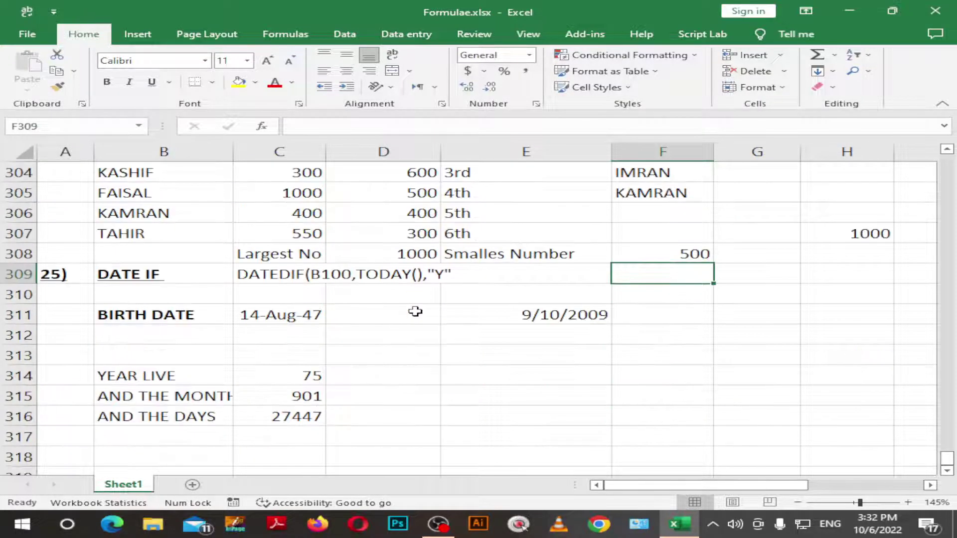
pyautogui.scroll(-1, 414, 312)
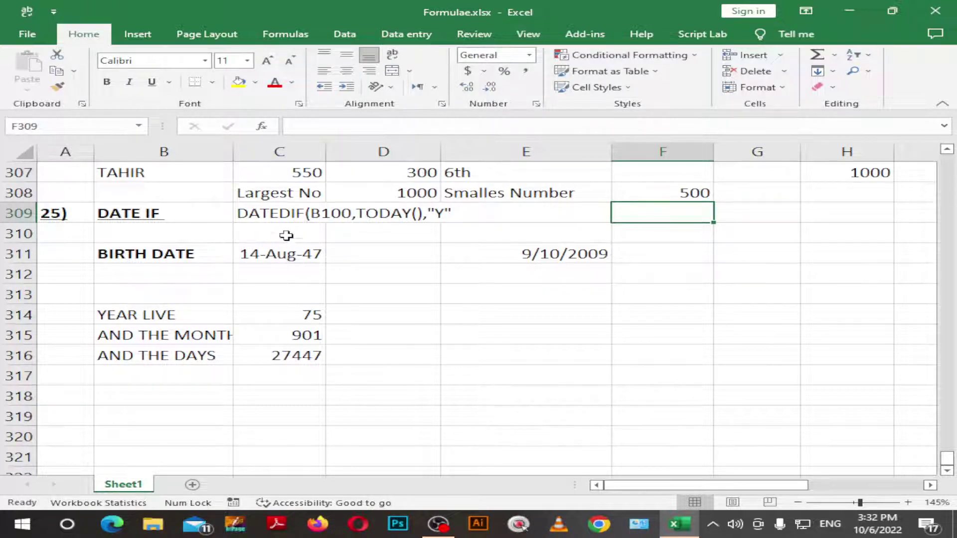
pyautogui.click(295, 216)
pyautogui.click(379, 234)
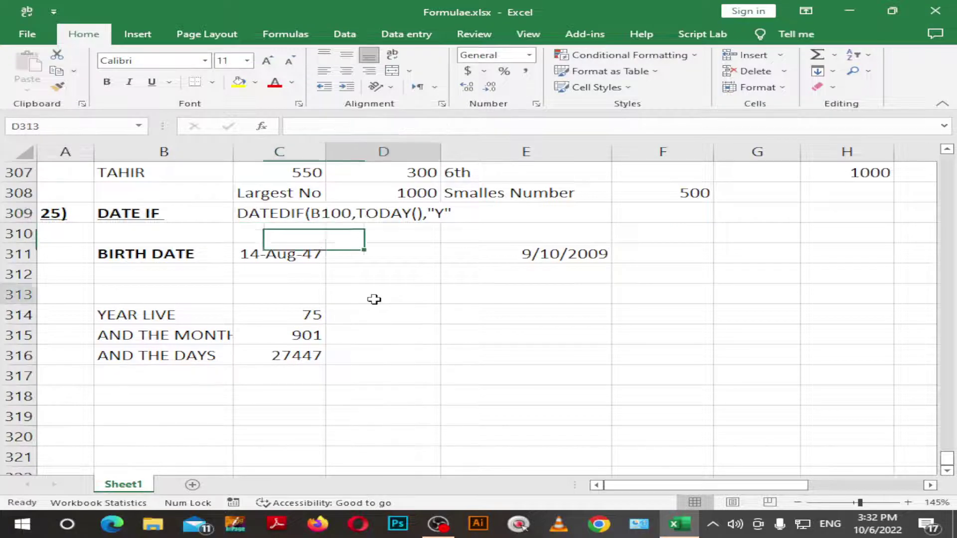
pyautogui.click(379, 294)
pyautogui.scroll(-2, 306, 278)
pyautogui.scroll(3, 290, 278)
pyautogui.scroll(-1, 244, 297)
pyautogui.click(100, 214)
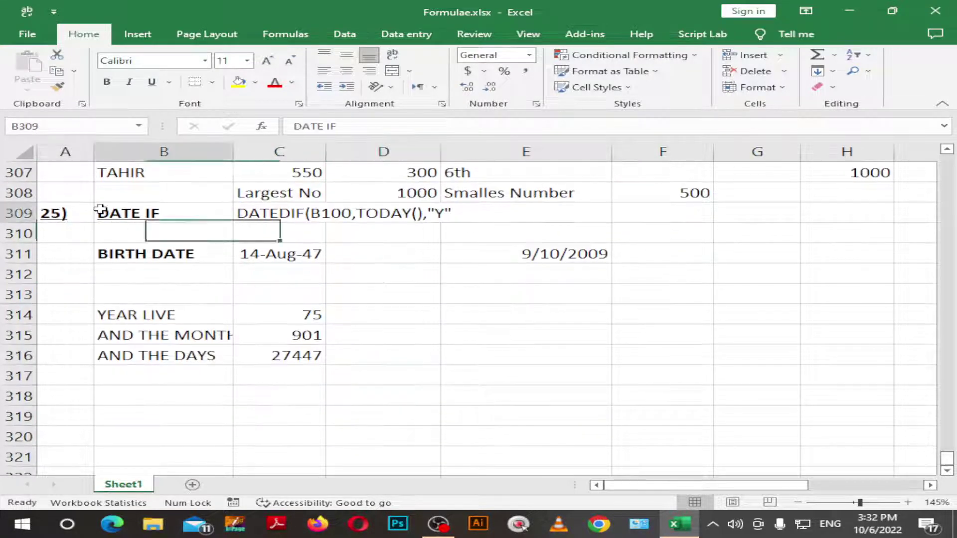
pyautogui.click(255, 213)
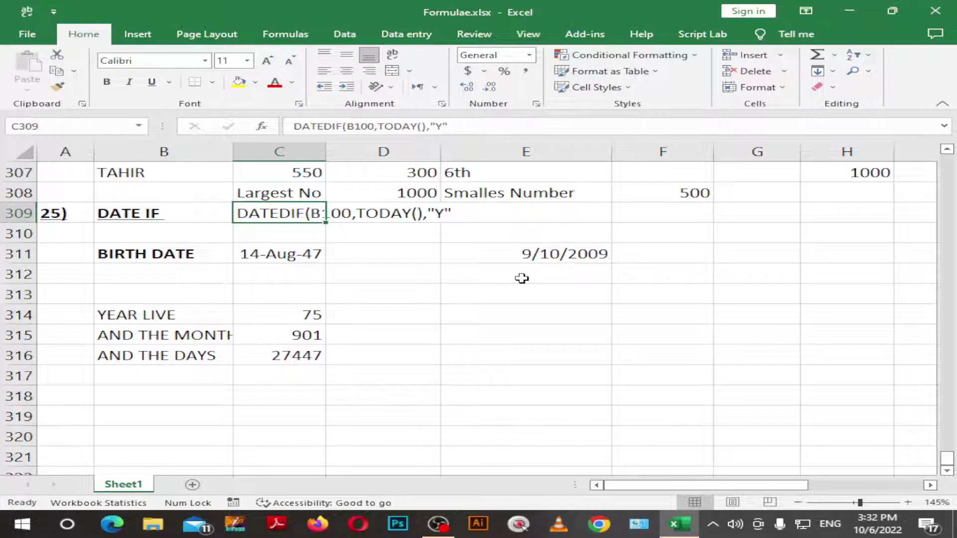
pyautogui.press('Right')
pyautogui.press('Down')
pyautogui.press('Down')
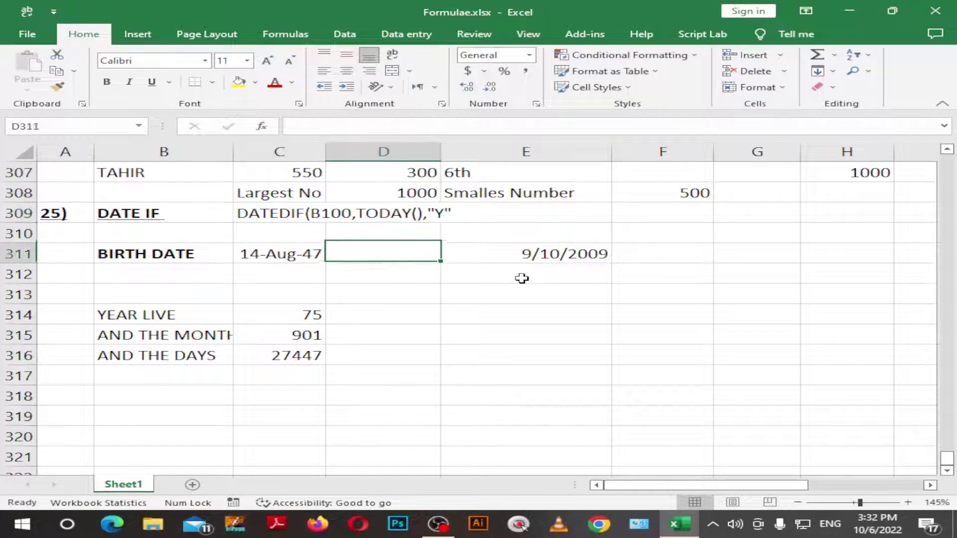
pyautogui.press('Down')
pyautogui.press('Down')
pyautogui.press('Left')
pyautogui.press('Down')
pyautogui.press('Up')
pyautogui.press('Up')
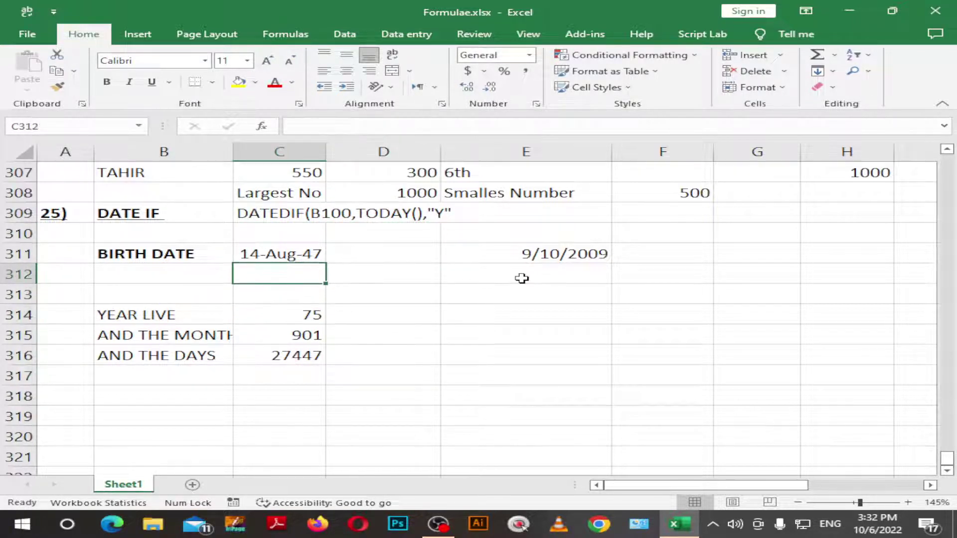
pyautogui.press('Up')
pyautogui.press('Up')
pyautogui.press('Up')
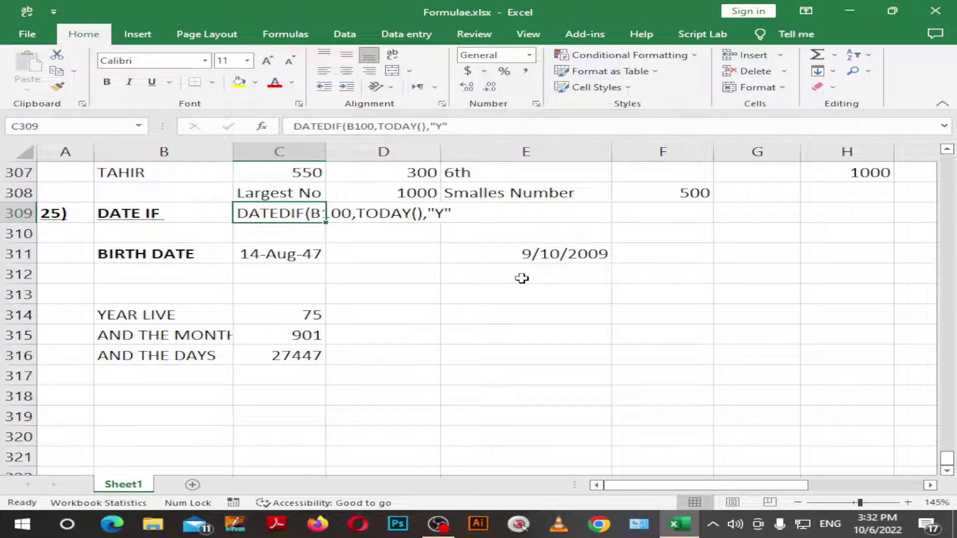
pyautogui.press('Right')
pyautogui.press('Down')
pyautogui.press('Down')
pyautogui.press('Down')
pyautogui.press('Down')
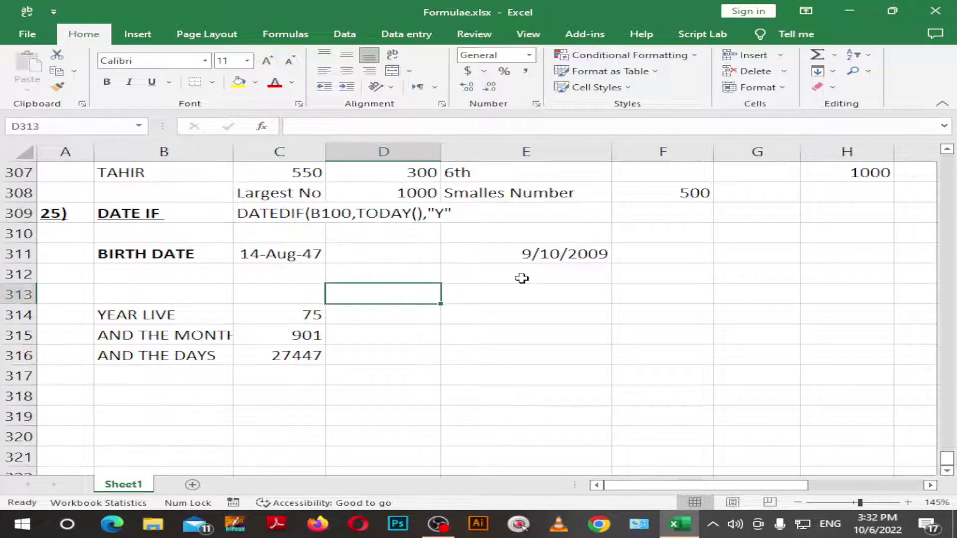
pyautogui.press('Left')
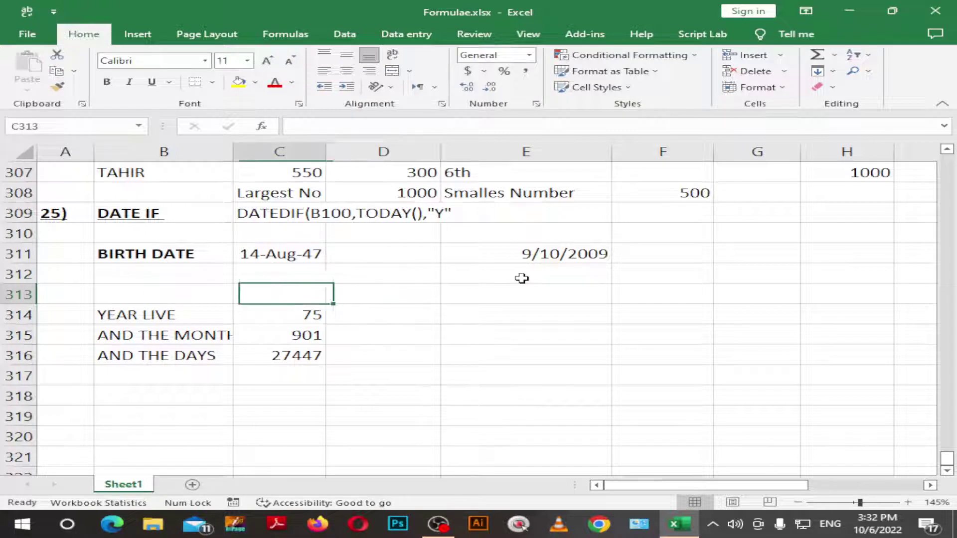
pyautogui.press('Down')
pyautogui.press('Down')
pyautogui.press('Down')
pyautogui.press('Up')
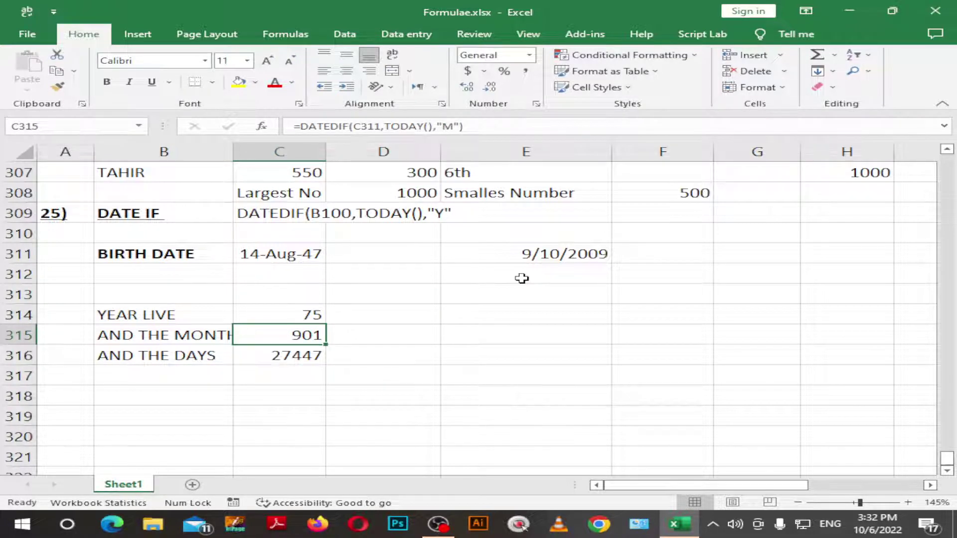
pyautogui.press('Up')
pyautogui.press('F2')
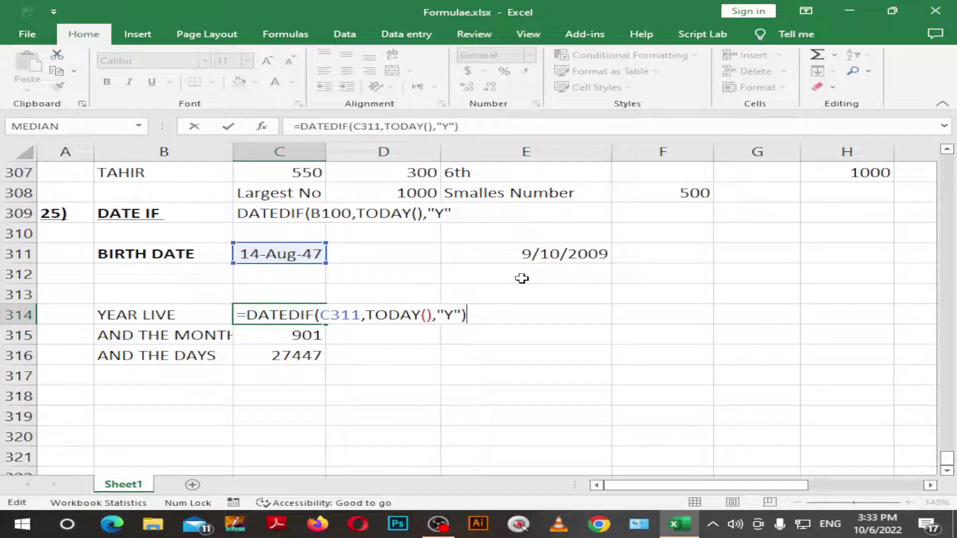
pyautogui.press('Return')
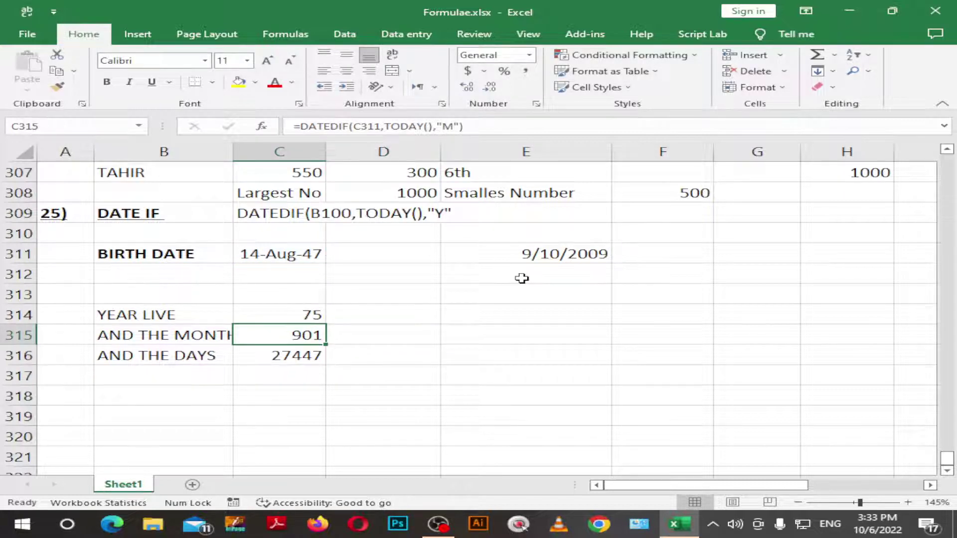
pyautogui.press('F2')
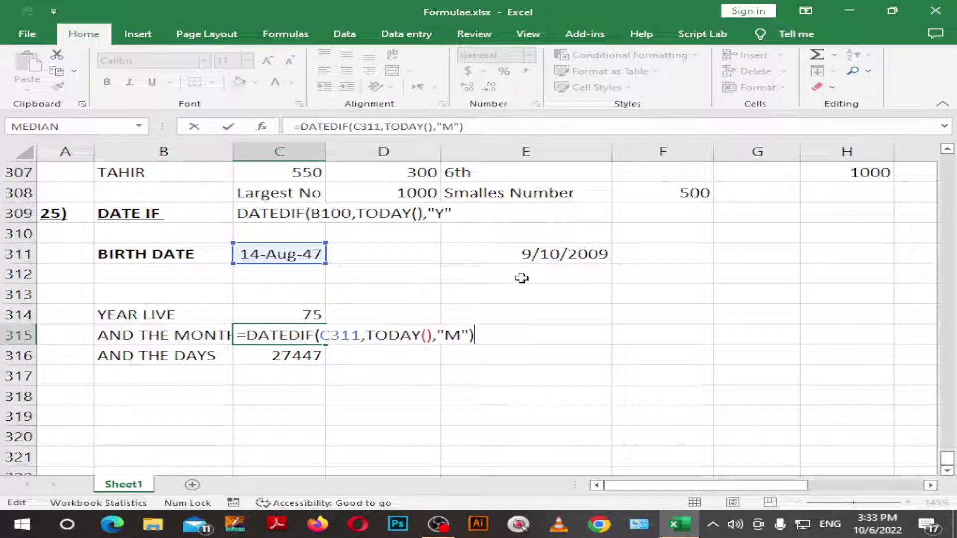
pyautogui.press('Return')
pyautogui.press('Up')
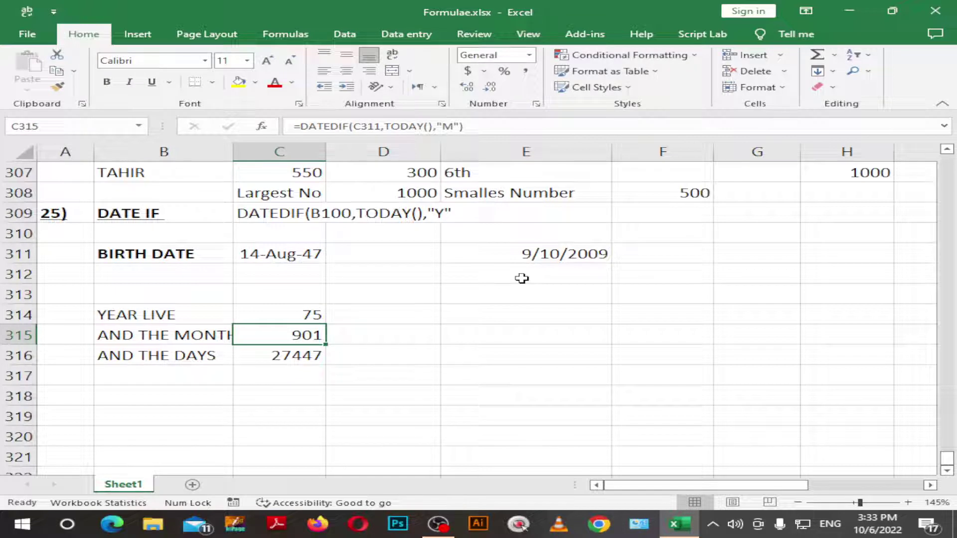
pyautogui.press('Down')
pyautogui.press('Up')
pyautogui.press('Down')
pyautogui.press('Up')
pyautogui.press('Down')
pyautogui.press('F2')
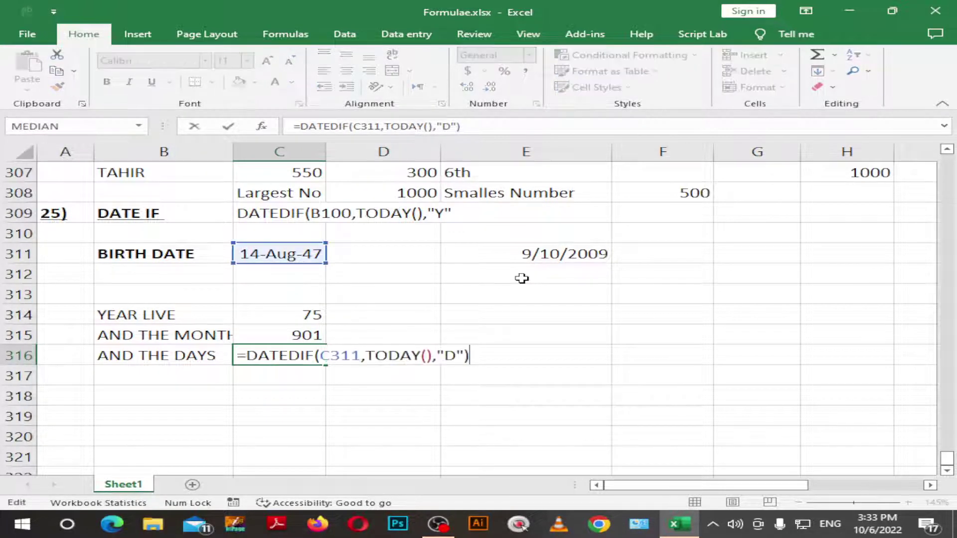
pyautogui.press('Return')
pyautogui.press('Up')
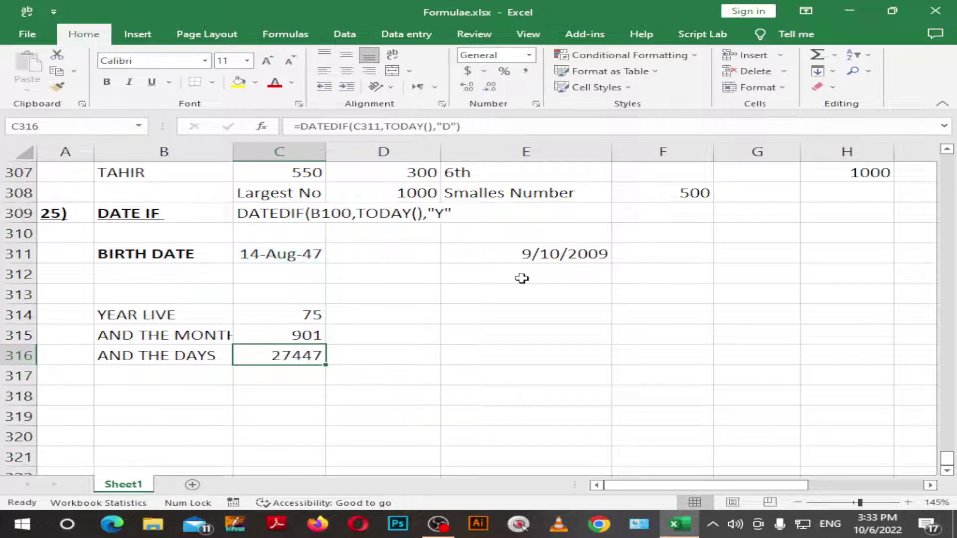
pyautogui.press('Up')
pyautogui.press('Up')
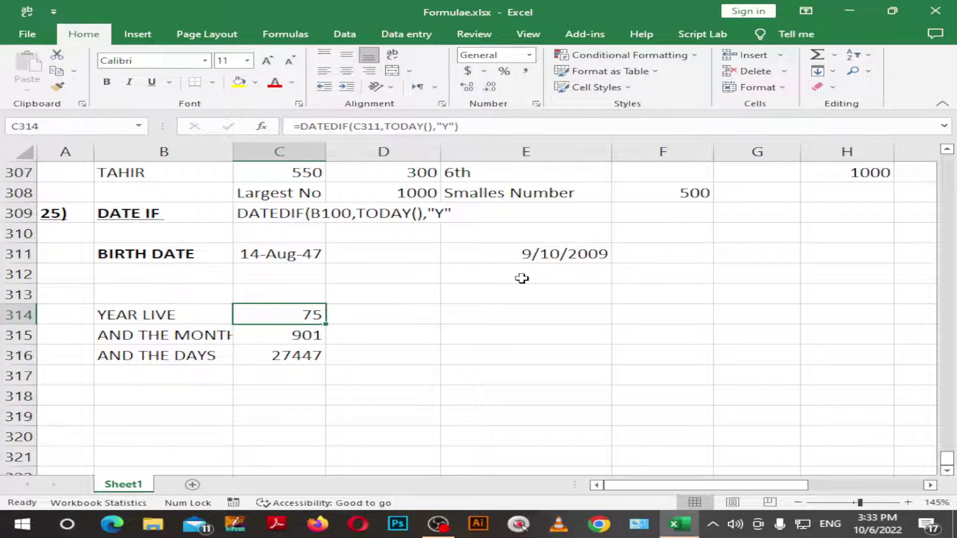
pyautogui.press('F2')
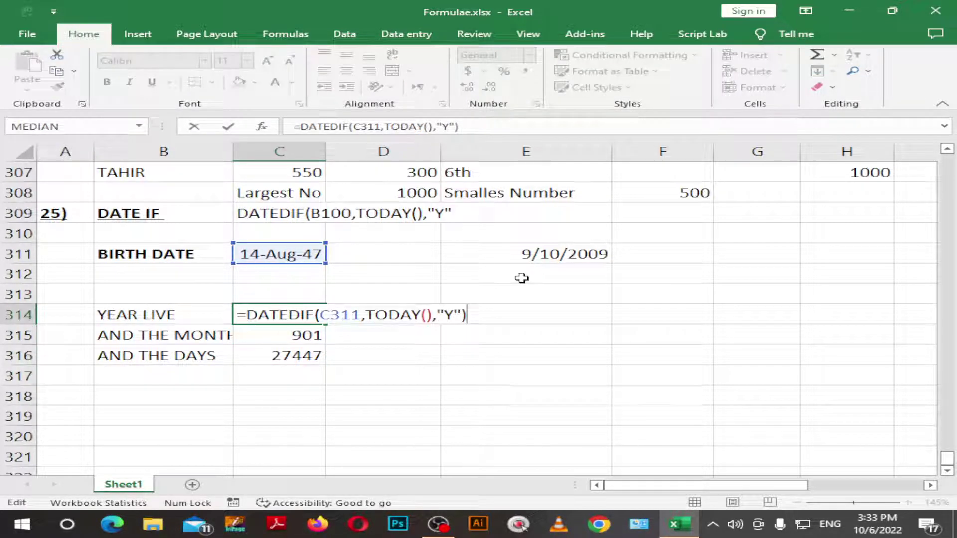
pyautogui.press('Return')
pyautogui.press('Up')
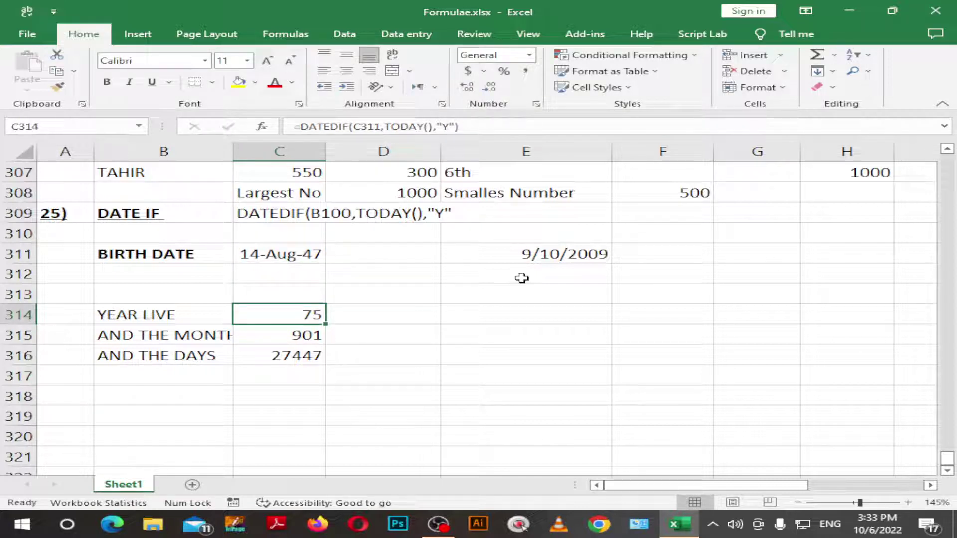
pyautogui.press('Right')
pyautogui.press('Right')
pyautogui.press('Right')
pyautogui.press('Left')
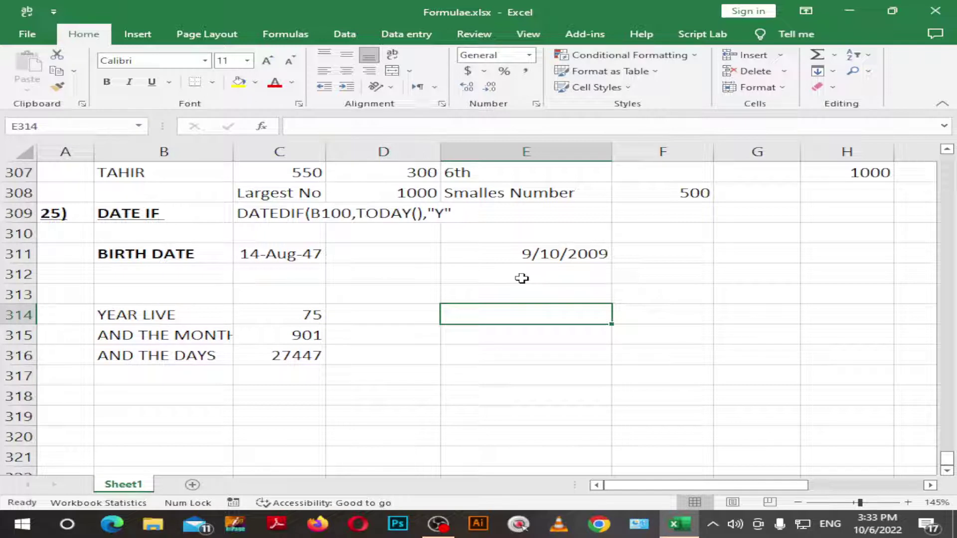
# Step: Review the existing years, months and days formulas in C314:C316
pyautogui.press('Left')
pyautogui.press('Left')
pyautogui.press('Up')
pyautogui.press('Up')
pyautogui.press('Up')
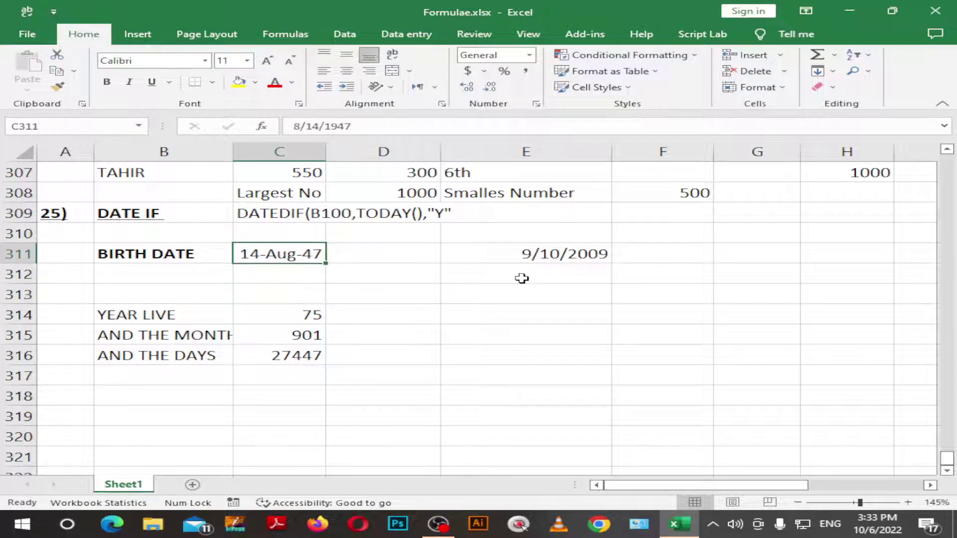
pyautogui.press('Down')
pyautogui.press('Down')
pyautogui.press('Down')
pyautogui.press('F2')
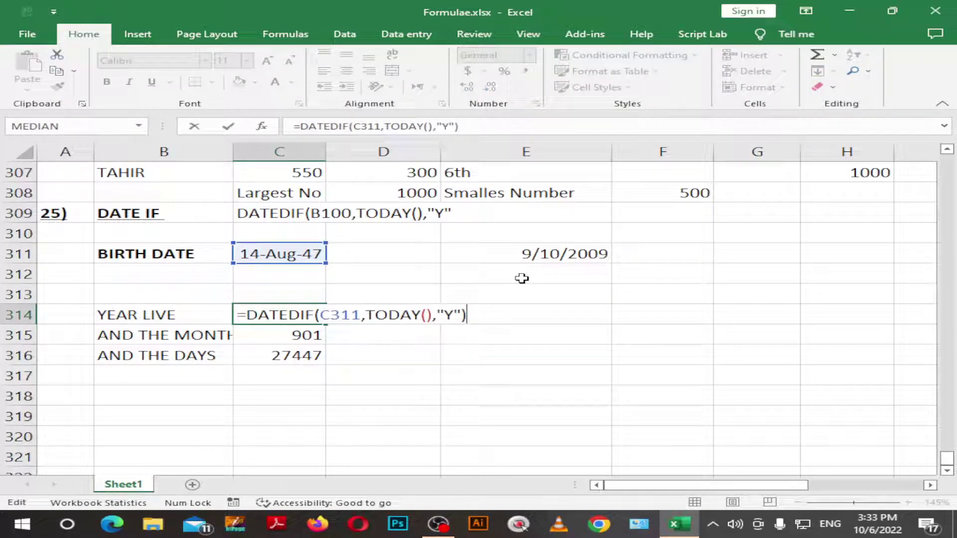
pyautogui.press('Return')
pyautogui.press('F2')
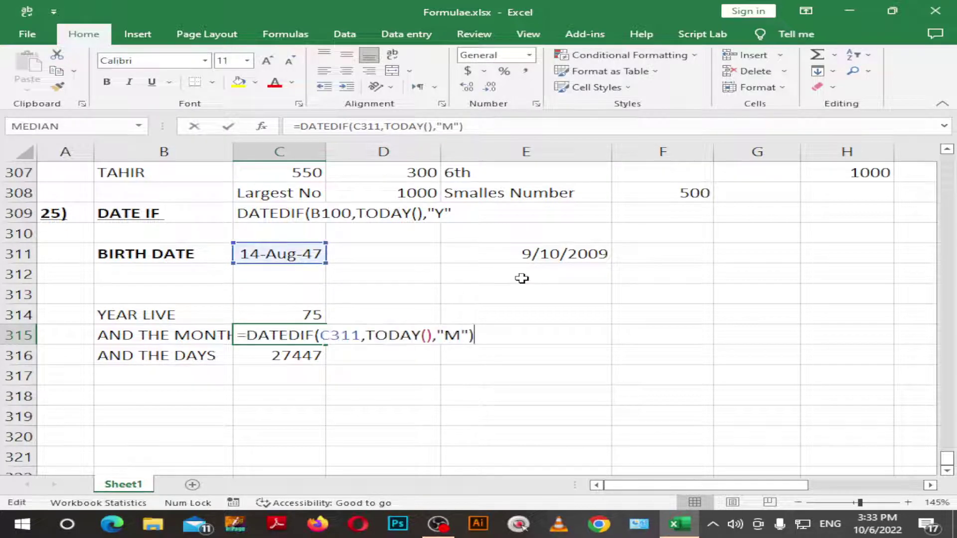
pyautogui.press('Return')
pyautogui.press('Return')
pyautogui.press('Up')
pyautogui.press('F2')
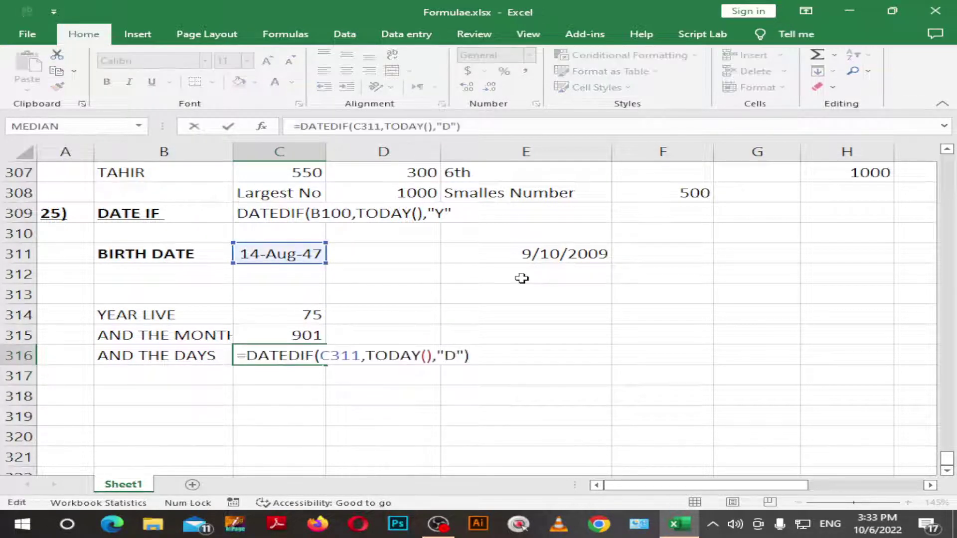
pyautogui.press('Return')
pyautogui.press('Up')
pyautogui.press('Right')
pyautogui.press('Right')
pyautogui.press('Up')
pyautogui.press('Up')
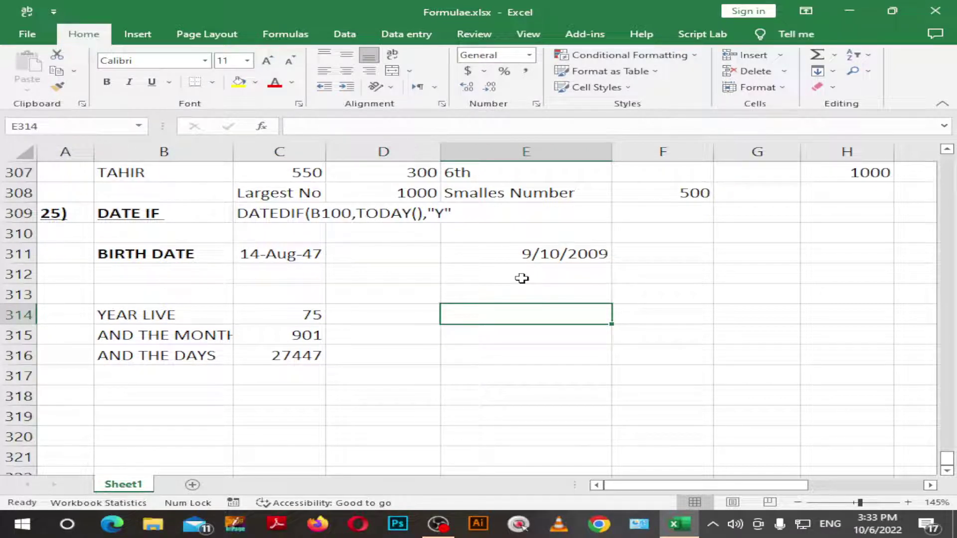
# Step: Try a misspelled =dateif( in E314, erase it, and recheck C314's formula
pyautogui.write('=')
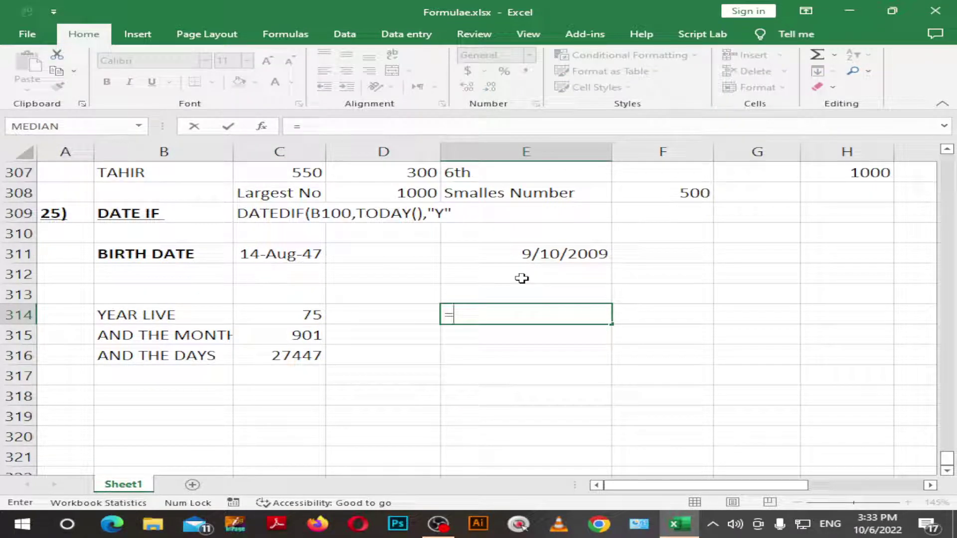
pyautogui.write('dat')
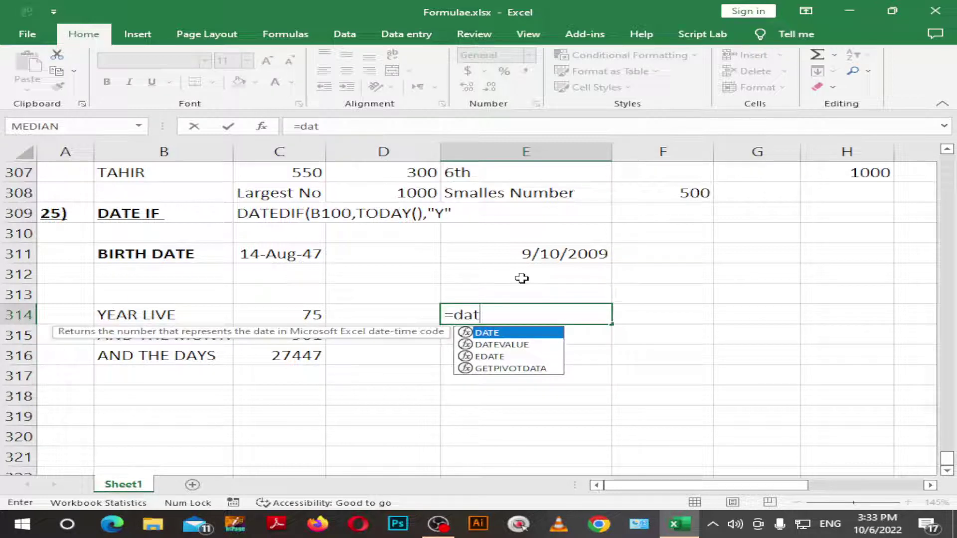
pyautogui.write('eif')
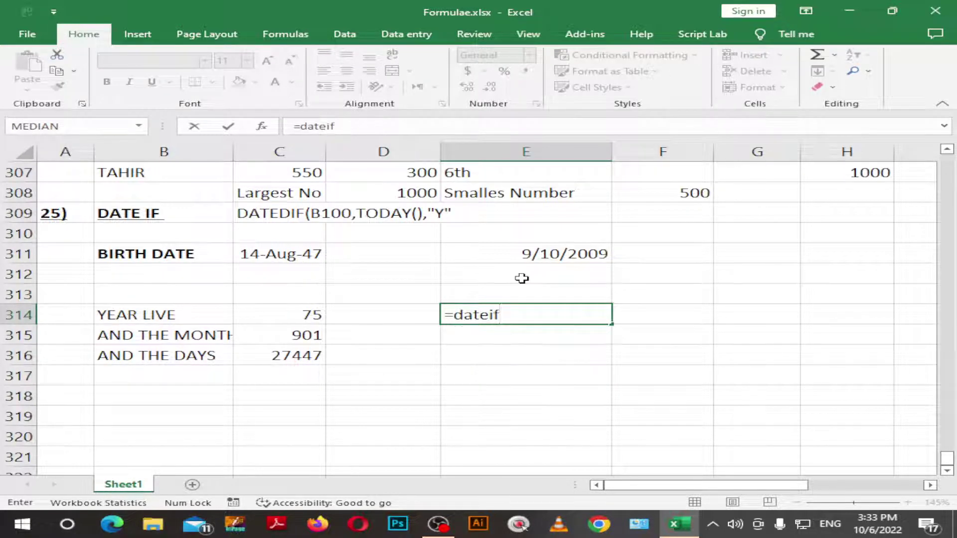
pyautogui.write('(')
pyautogui.press('BackSpace')
pyautogui.press('BackSpace')
pyautogui.press('BackSpace')
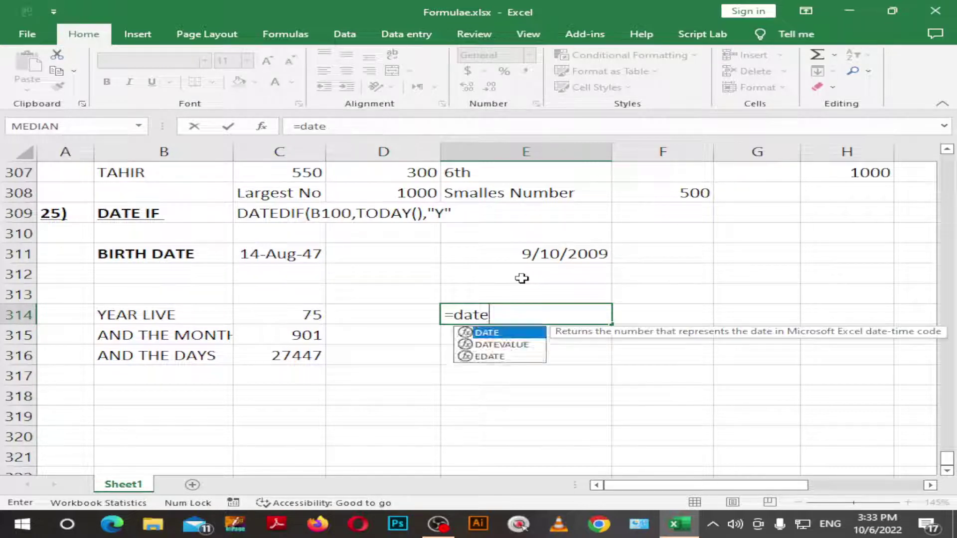
pyautogui.press('BackSpace')
pyautogui.press('BackSpace')
pyautogui.press('BackSpace')
pyautogui.press('BackSpace')
pyautogui.press('Return')
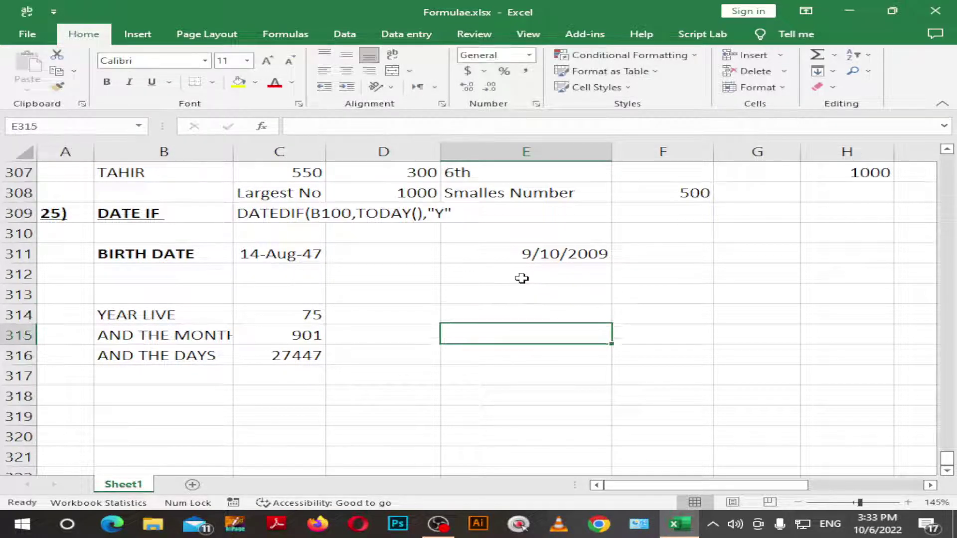
pyautogui.press('Up')
pyautogui.press('Left')
pyautogui.press('Left')
pyautogui.press('F2')
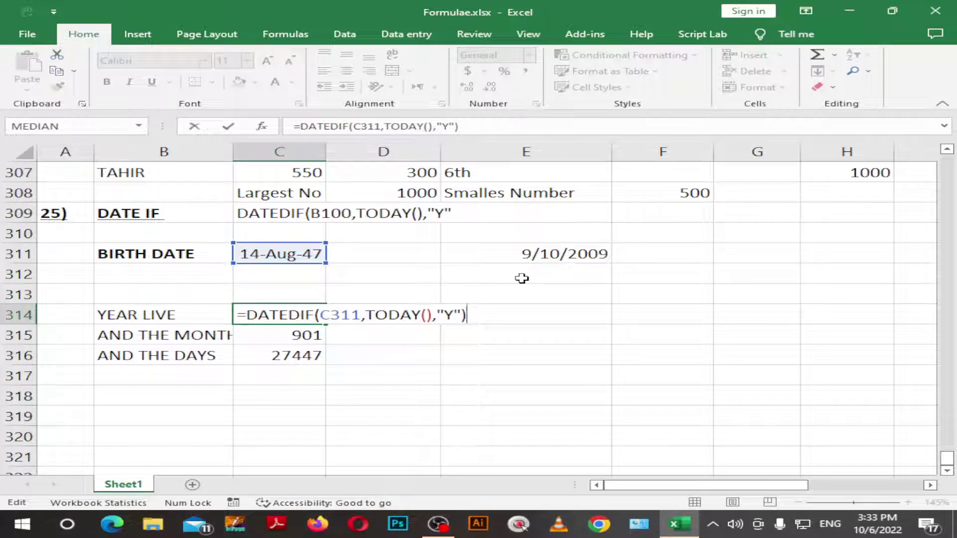
pyautogui.press('Return')
pyautogui.press('Up')
pyautogui.press('Right')
pyautogui.press('Right')
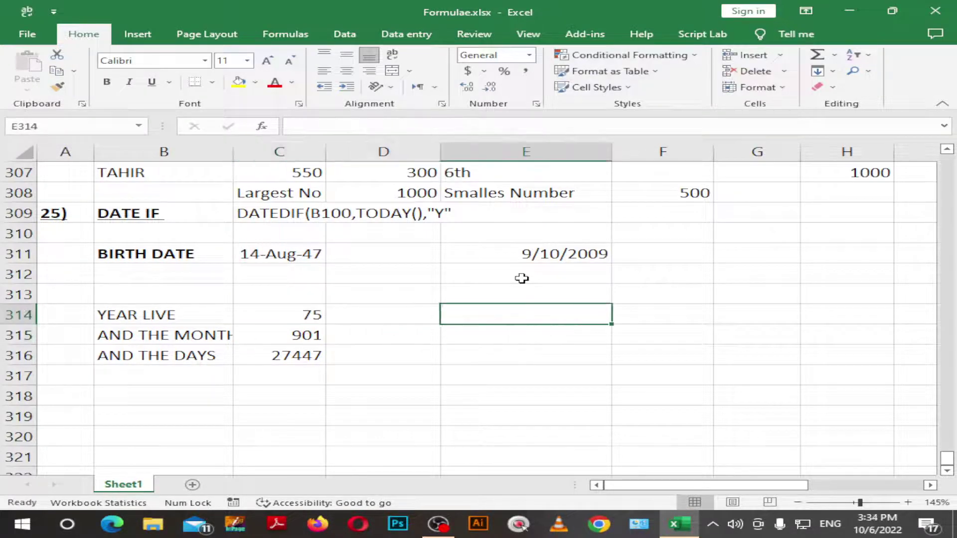
# Step: Retype the DATEDIF name in E314, glance at its help, then abandon the entry
pyautogui.write('=Da')
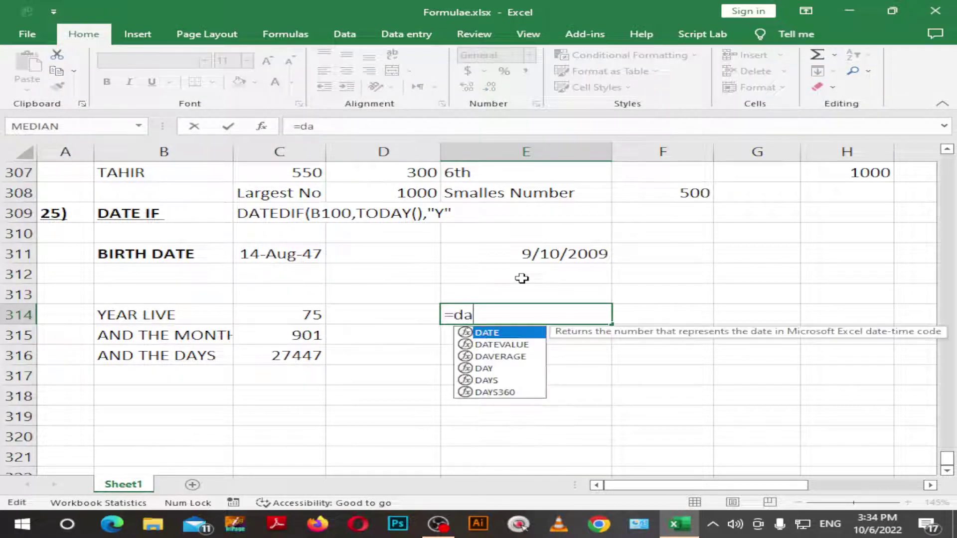
pyautogui.press('BackSpace')
pyautogui.write('ated')
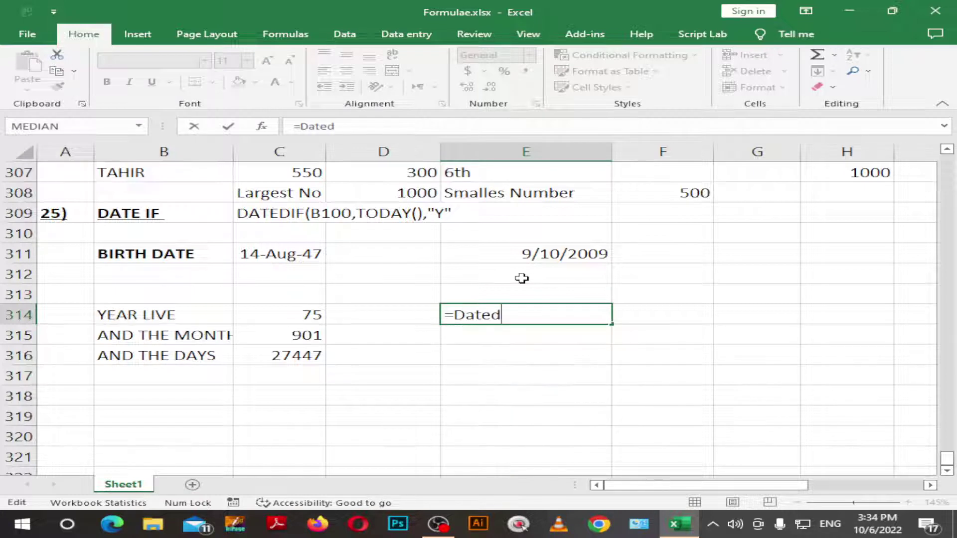
pyautogui.write('if(')
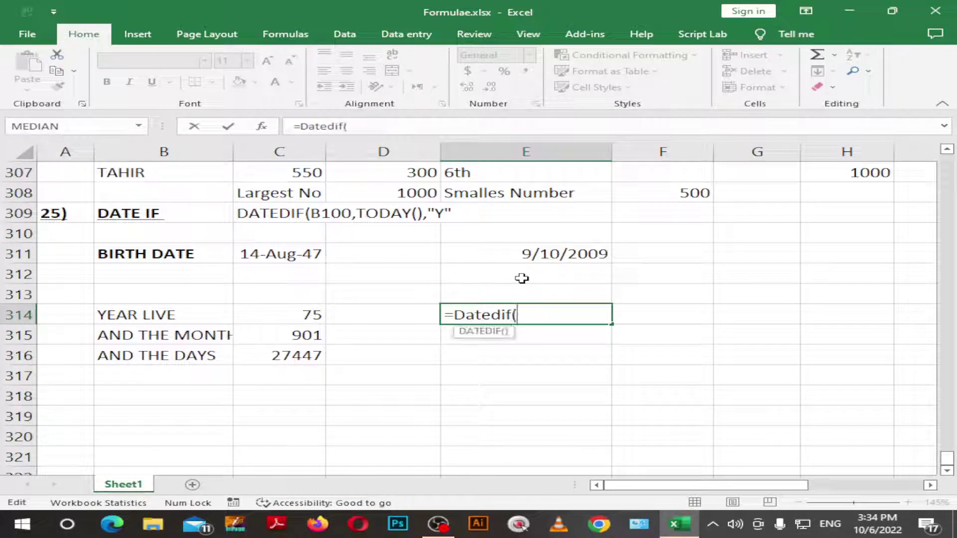
pyautogui.click(495, 332)
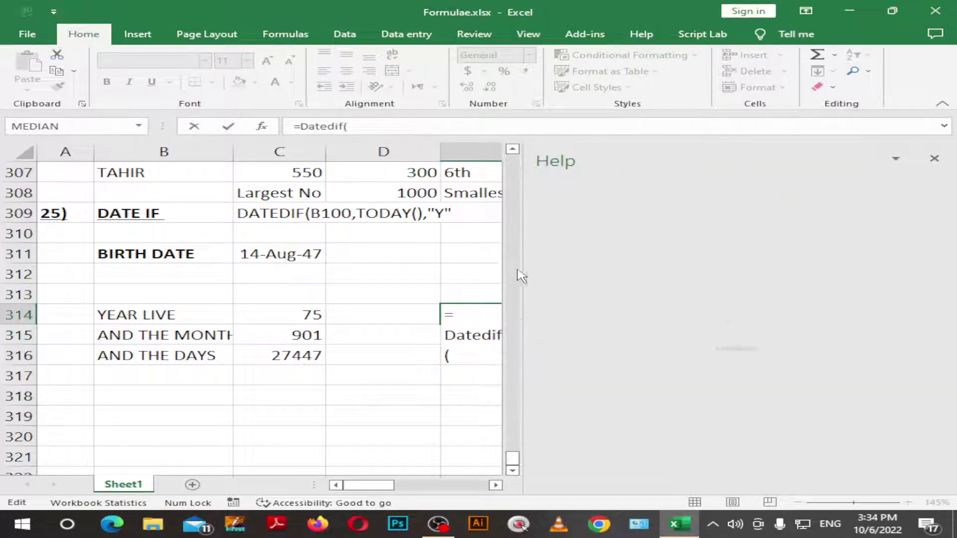
pyautogui.click(934, 158)
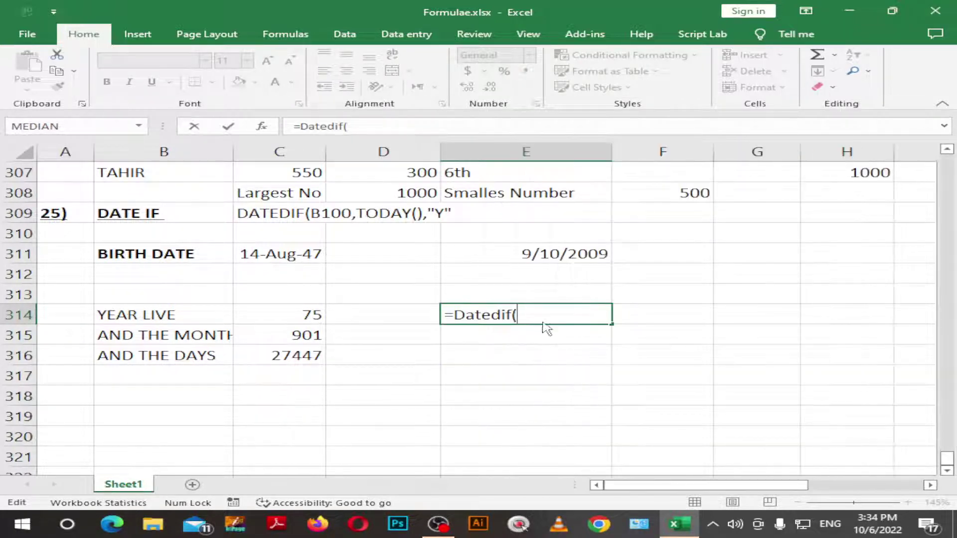
pyautogui.press('BackSpace')
pyautogui.press('BackSpace')
pyautogui.press('BackSpace')
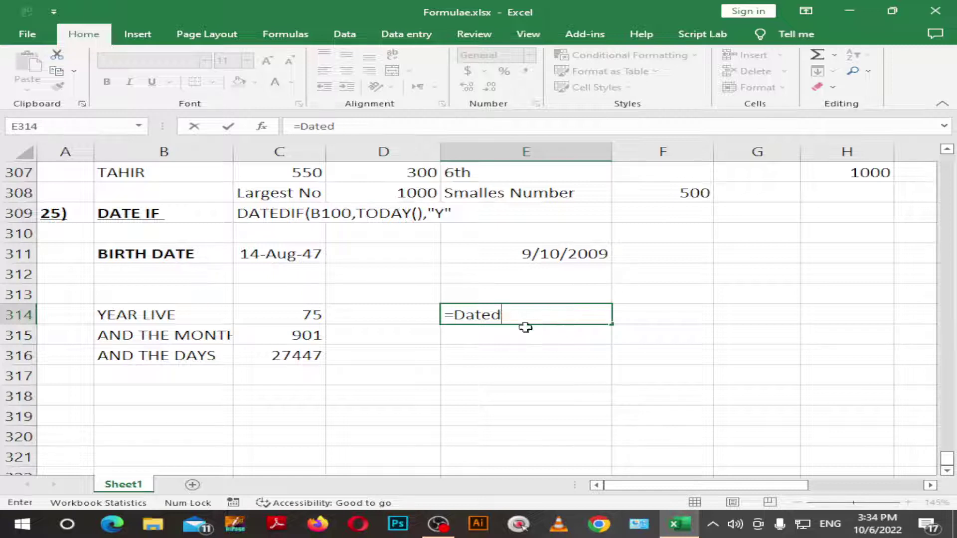
pyautogui.press('BackSpace')
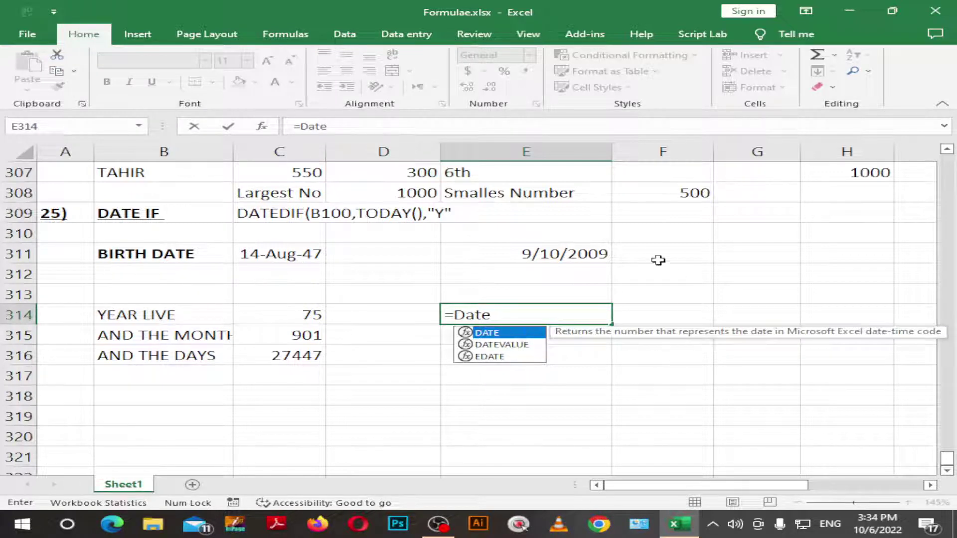
pyautogui.write('d')
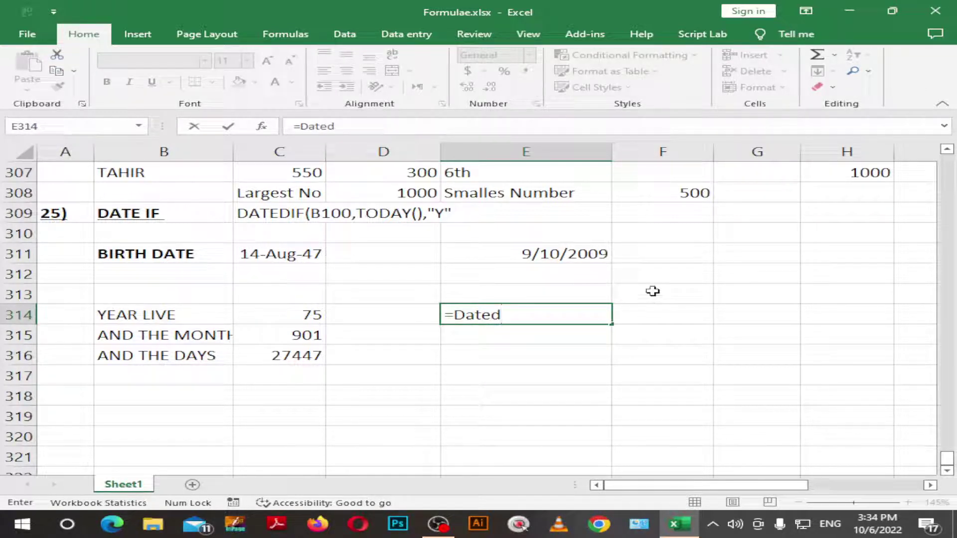
pyautogui.press('BackSpace')
pyautogui.press('BackSpace')
pyautogui.press('BackSpace')
pyautogui.press('BackSpace')
pyautogui.press('Return')
# Step: Step through C314's formula text to check its DATEDIF syntax, leaving it unchanged
pyautogui.press('Up')
pyautogui.press('Left')
pyautogui.press('Left')
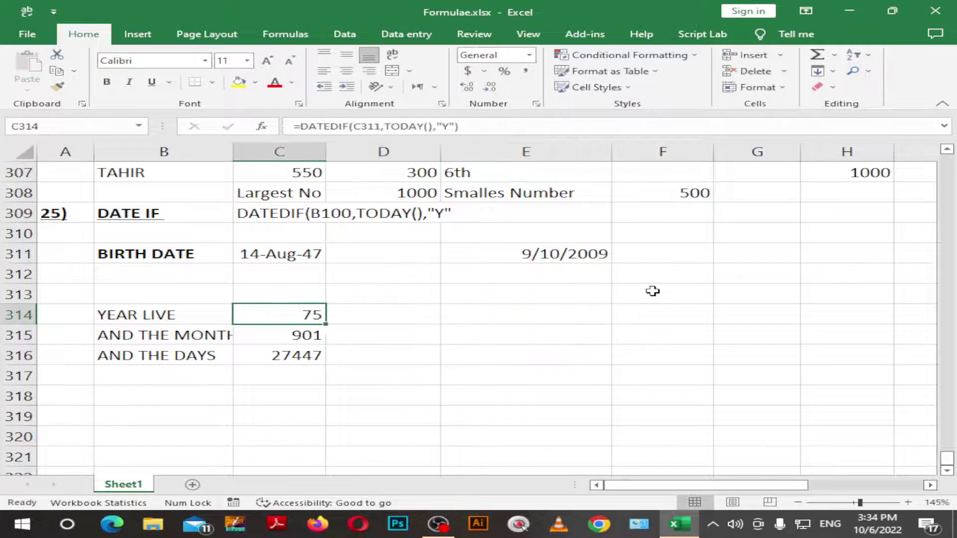
pyautogui.press('F2')
pyautogui.press('Left')
pyautogui.press('Left')
pyautogui.press('Left')
pyautogui.press('Left')
pyautogui.press('Left')
pyautogui.press('Left')
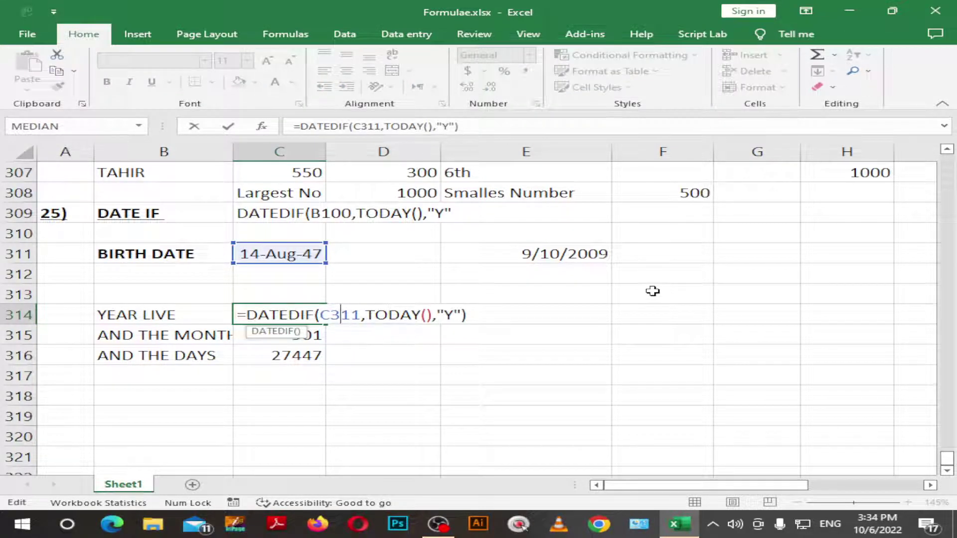
pyautogui.press('Left')
pyautogui.press('Left')
pyautogui.press('Left')
pyautogui.press('Right')
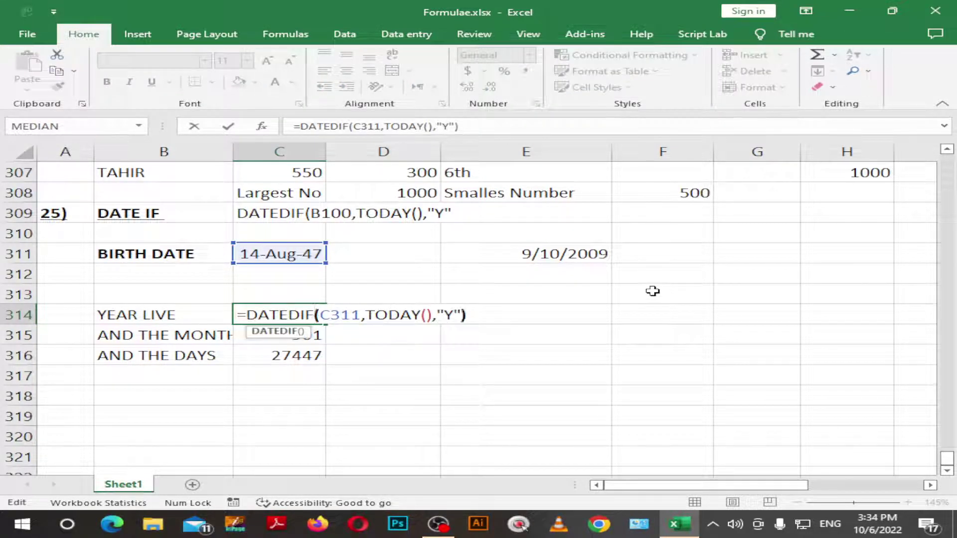
pyautogui.press('Right')
pyautogui.press('Right')
pyautogui.press('Right')
pyautogui.press('Right')
pyautogui.press('Right')
pyautogui.press('Right')
pyautogui.hotkey('shift', 'Return')
# Step: Attempt =DATEDIF( in capitals in E314 several times, then abandon the unfinished formula
pyautogui.press('Right')
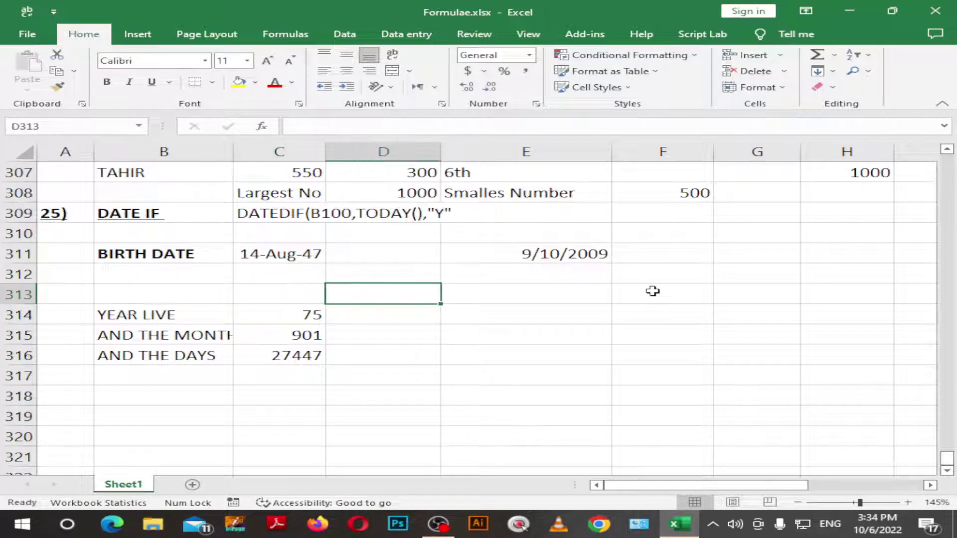
pyautogui.press('Right')
pyautogui.press('Down')
pyautogui.press('F2')
pyautogui.press('capslock')
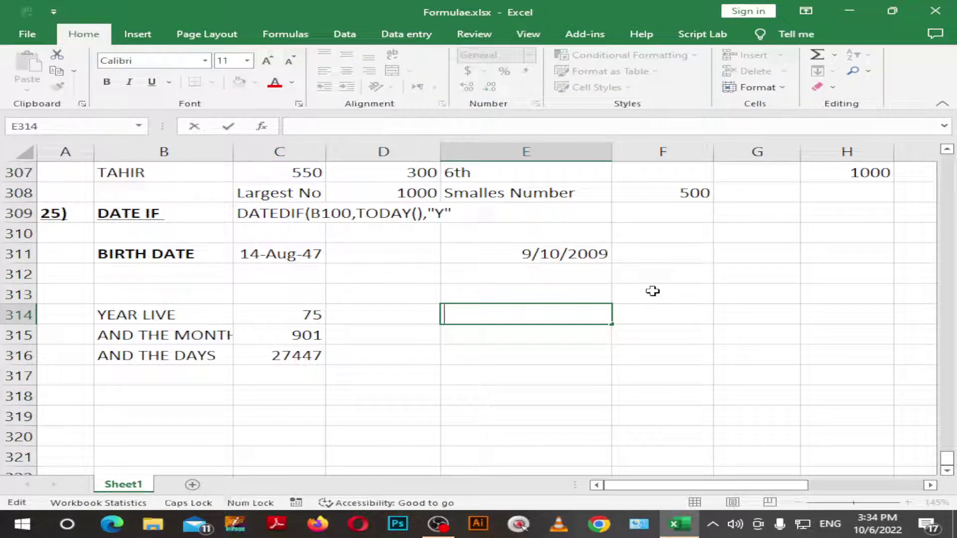
pyautogui.write('DA')
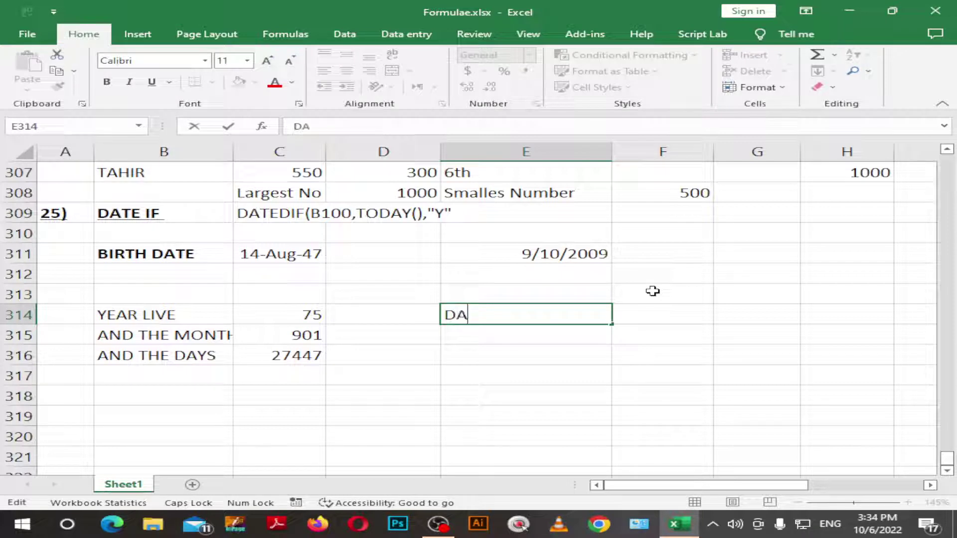
pyautogui.press('BackSpace')
pyautogui.press('BackSpace')
pyautogui.write('=DATY')
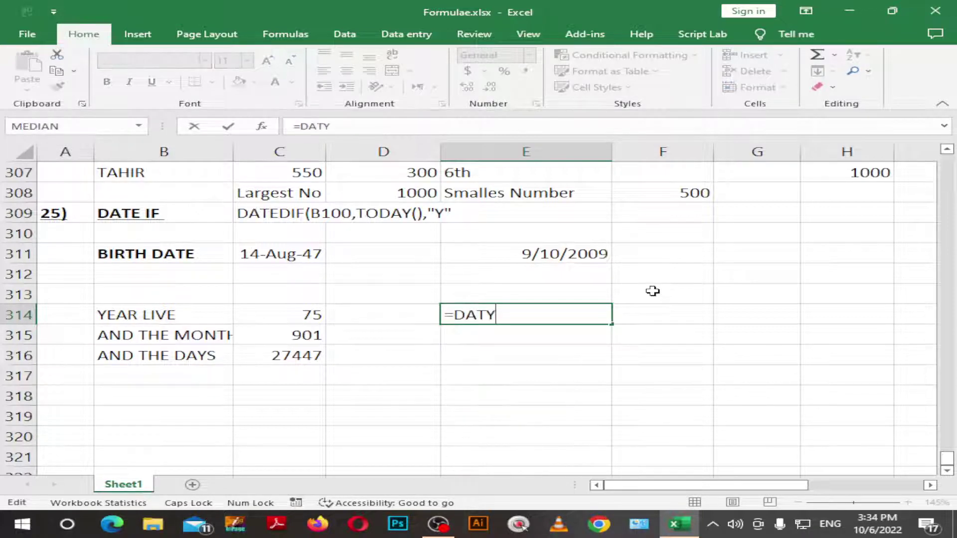
pyautogui.press('BackSpace')
pyautogui.write('ED')
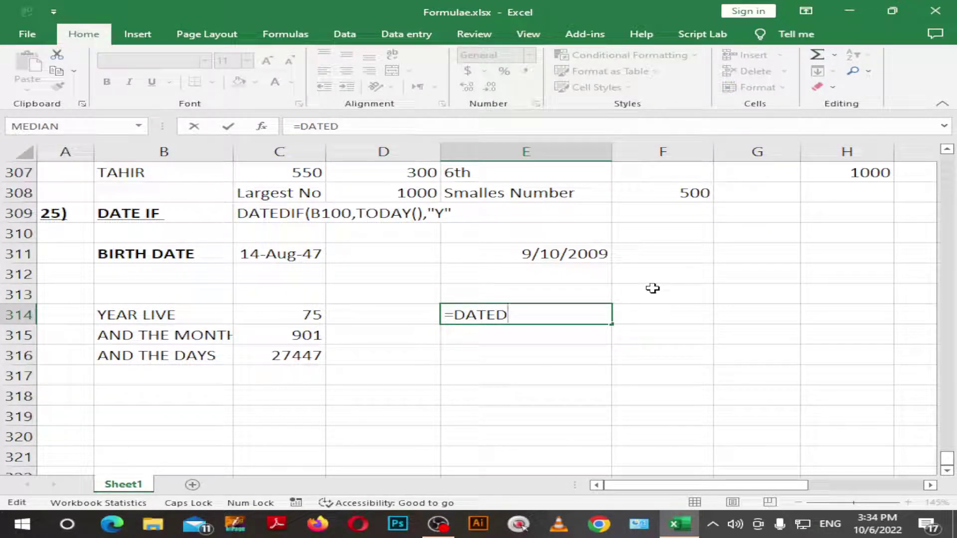
pyautogui.write('IF')
pyautogui.press('BackSpace')
pyautogui.press('BackSpace')
pyautogui.press('BackSpace')
pyautogui.press('BackSpace')
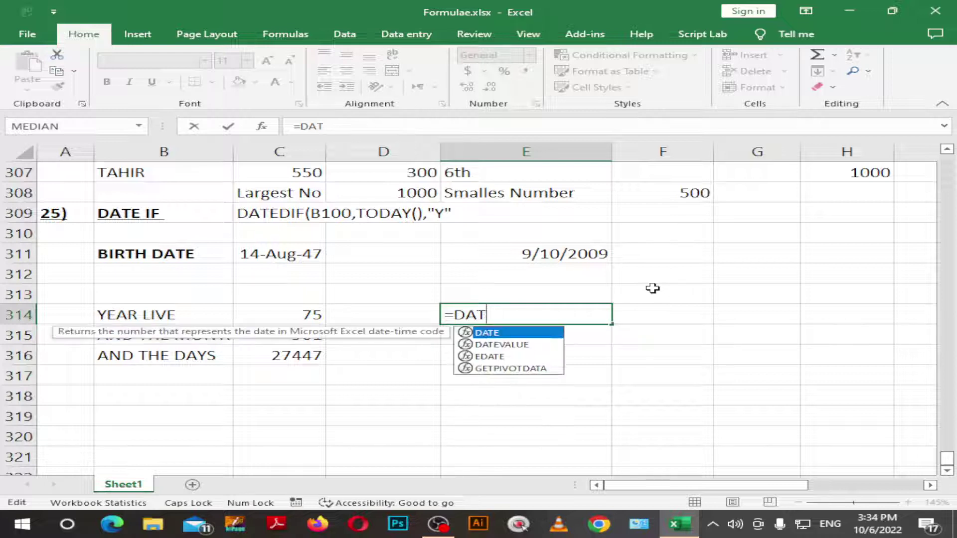
pyautogui.press('BackSpace')
pyautogui.press('BackSpace')
pyautogui.press('BackSpace')
pyautogui.press('Return')
pyautogui.press('Up')
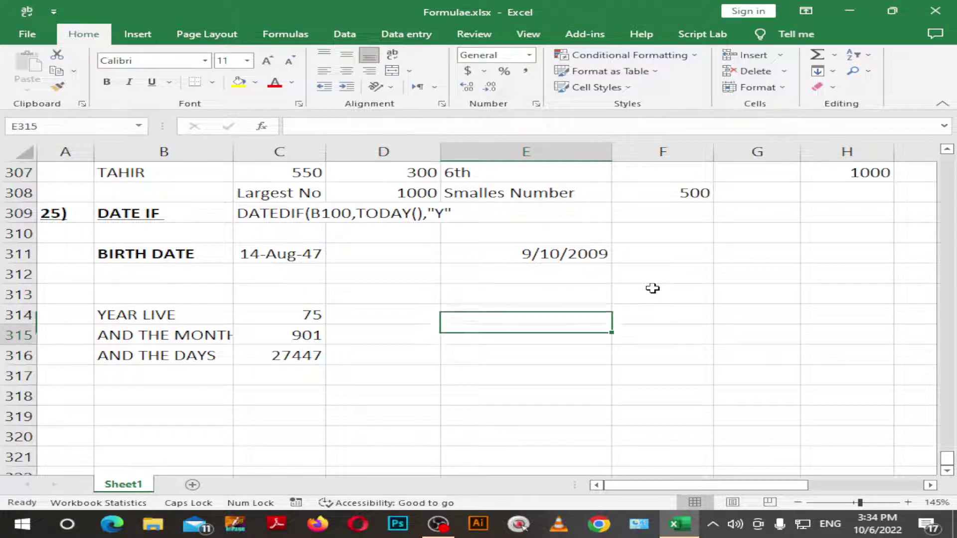
pyautogui.press('Down')
pyautogui.press('Up')
pyautogui.press('Up')
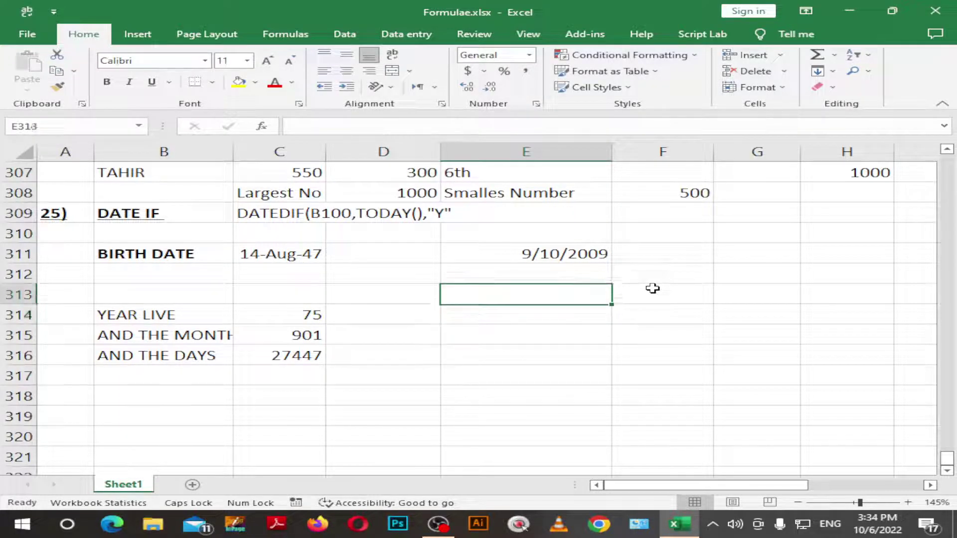
pyautogui.press('Down')
pyautogui.write('=D')
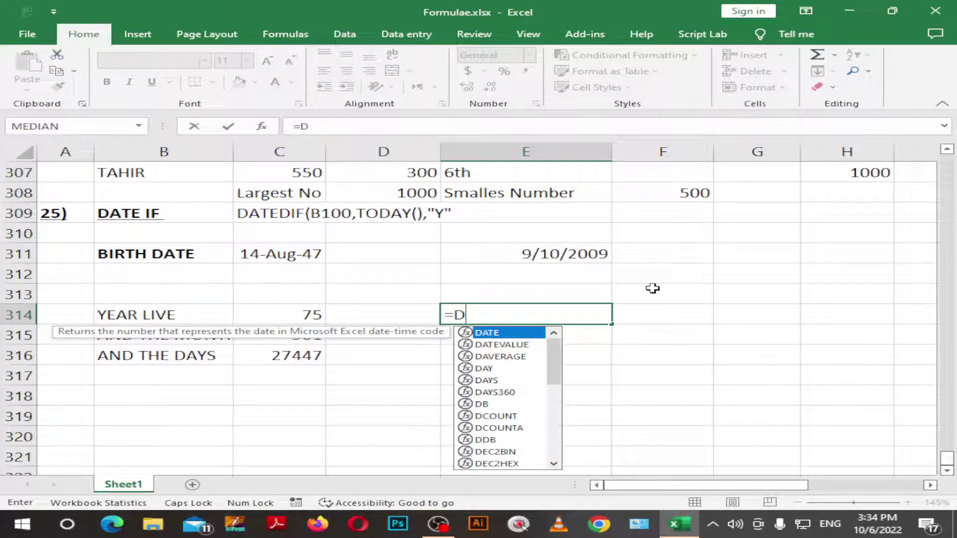
pyautogui.write('ATEDIF')
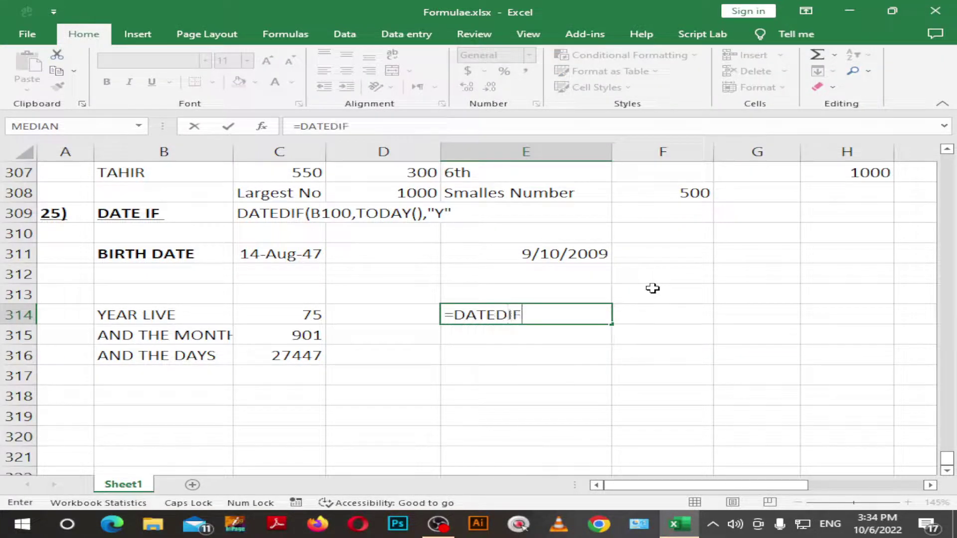
pyautogui.write('(')
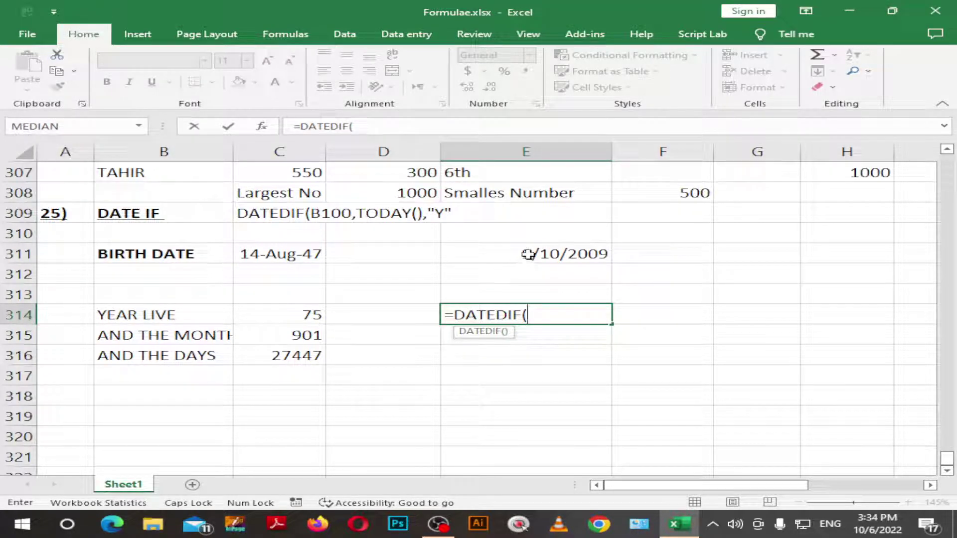
pyautogui.press('BackSpace')
pyautogui.press('Escape')
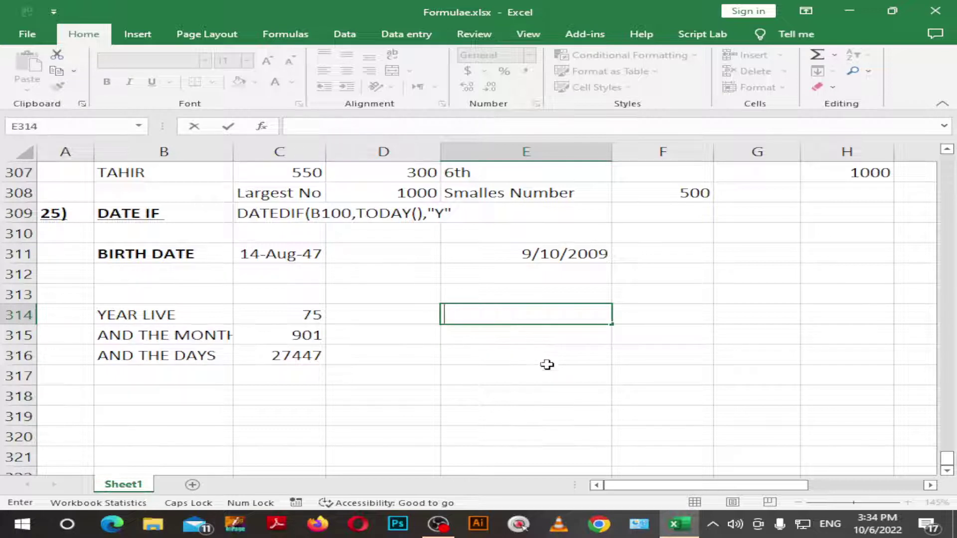
# Step: Edit the E311 birth date to 10/10/2009
pyautogui.click(548, 371)
pyautogui.click(575, 258)
pyautogui.doubleClick(541, 257)
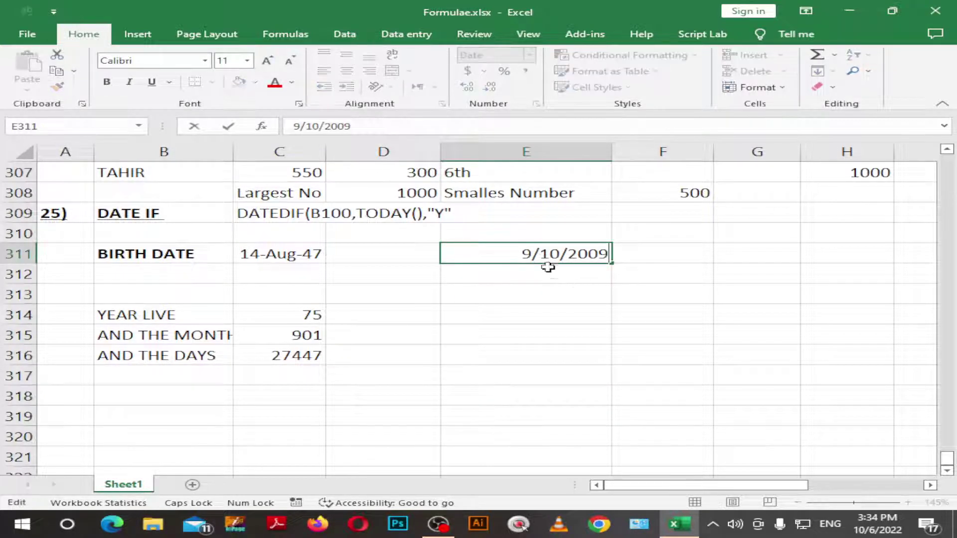
pyautogui.press('BackSpace')
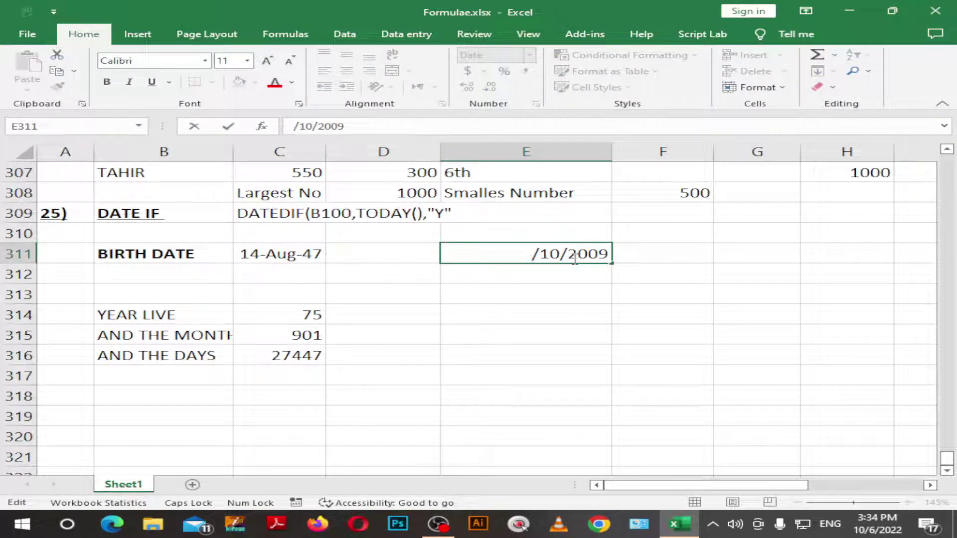
pyautogui.write('10')
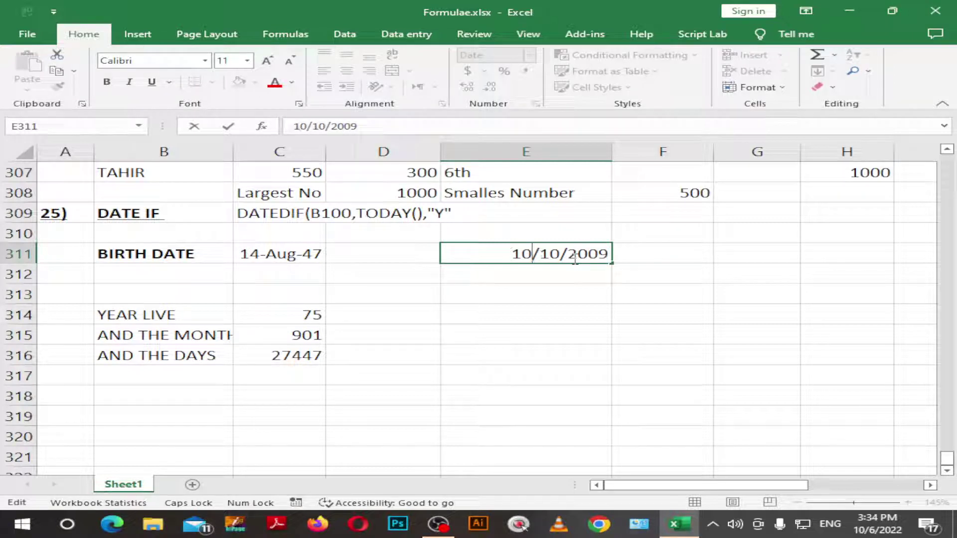
pyautogui.press('Return')
pyautogui.press('Up')
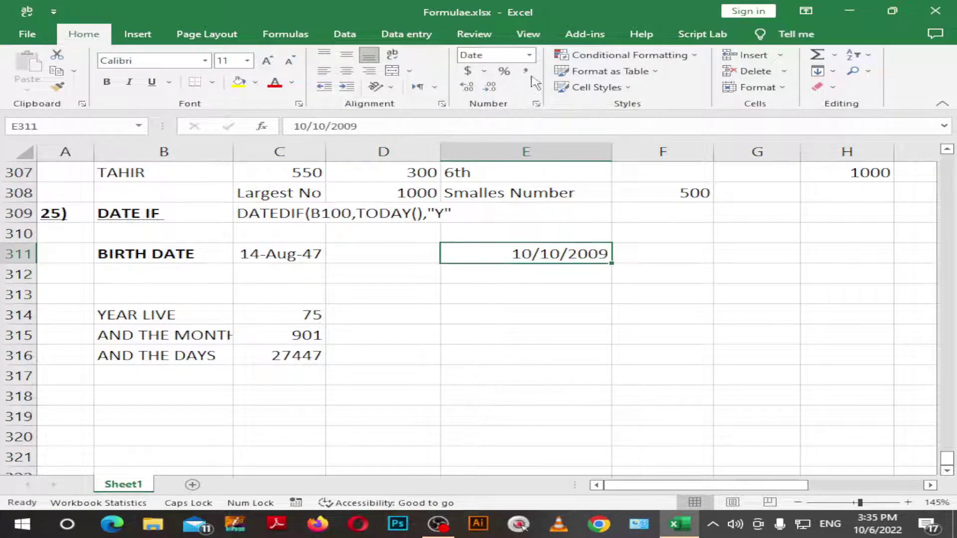
# Step: Open Format Cells from the number format list and cancel without changes
pyautogui.click(529, 55)
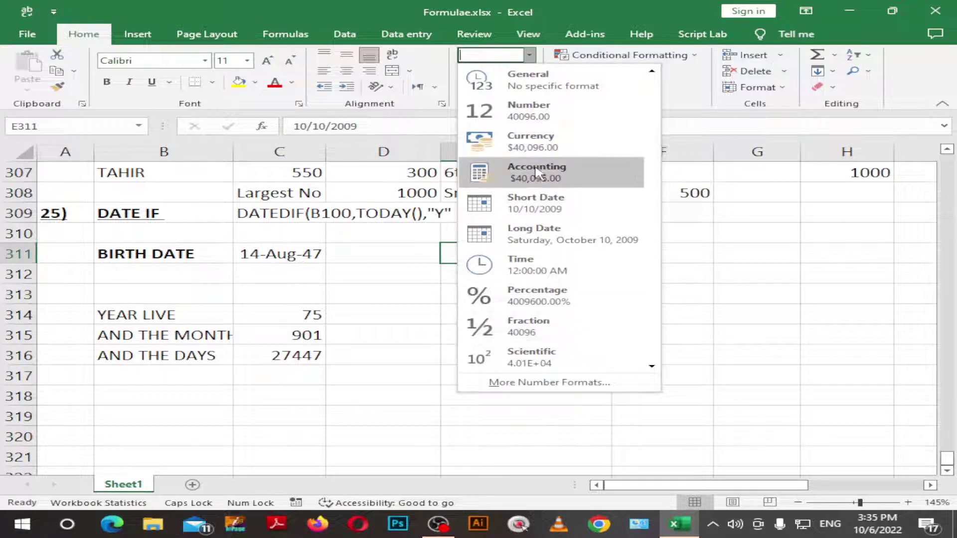
pyautogui.click(546, 383)
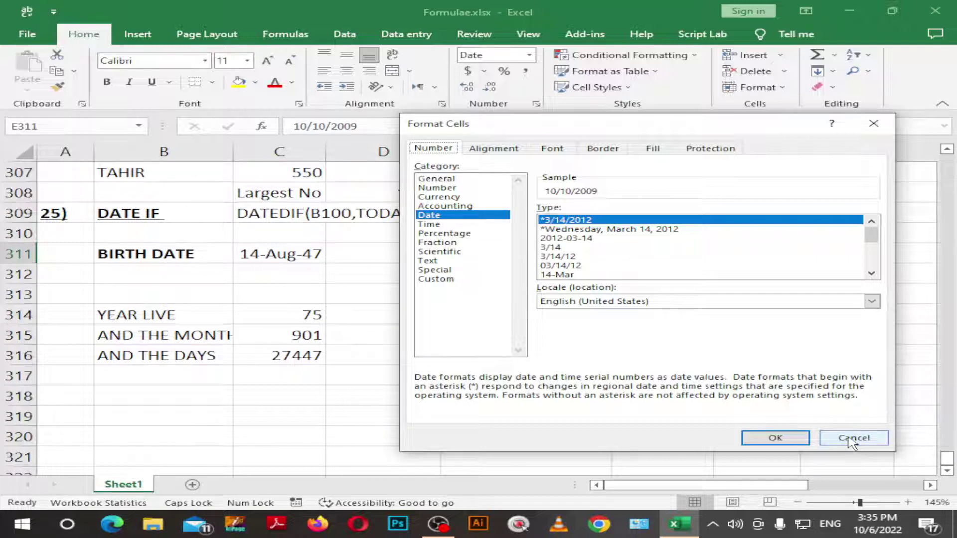
pyautogui.click(853, 438)
# Step: Change the E311 date to 1/10/1996, then begin =DATEDIF( in E314
pyautogui.press('F2')
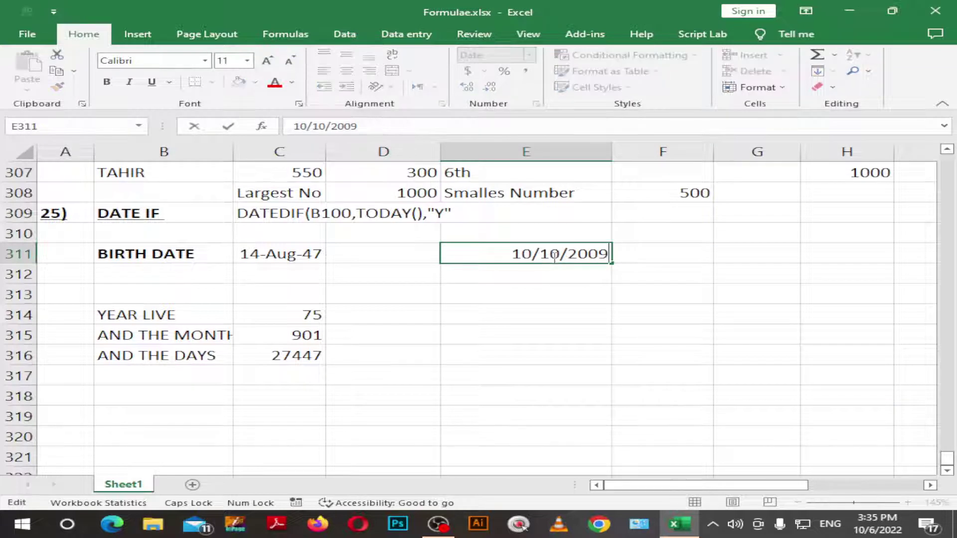
pyautogui.click(552, 256)
pyautogui.press('BackSpace')
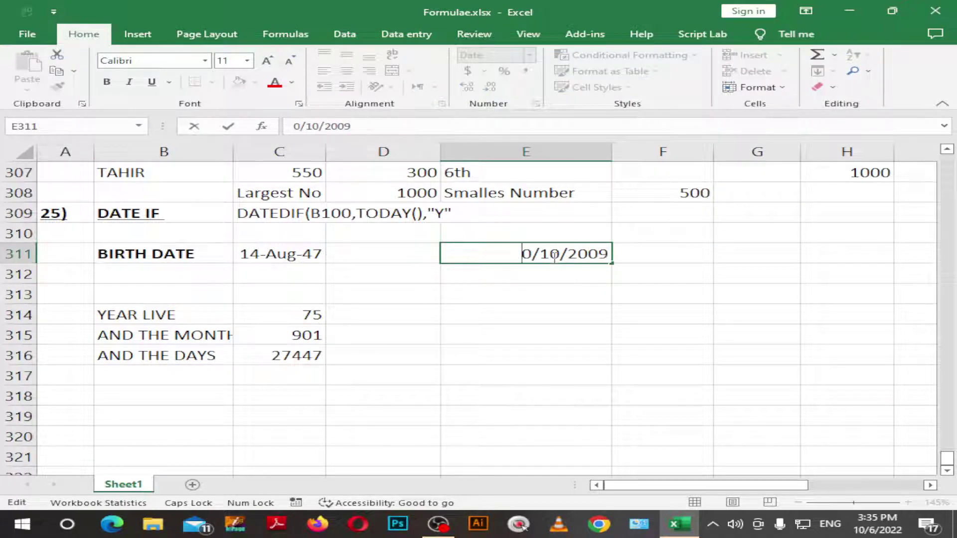
pyautogui.write('1')
pyautogui.press('Right')
pyautogui.press('Right')
pyautogui.press('Right')
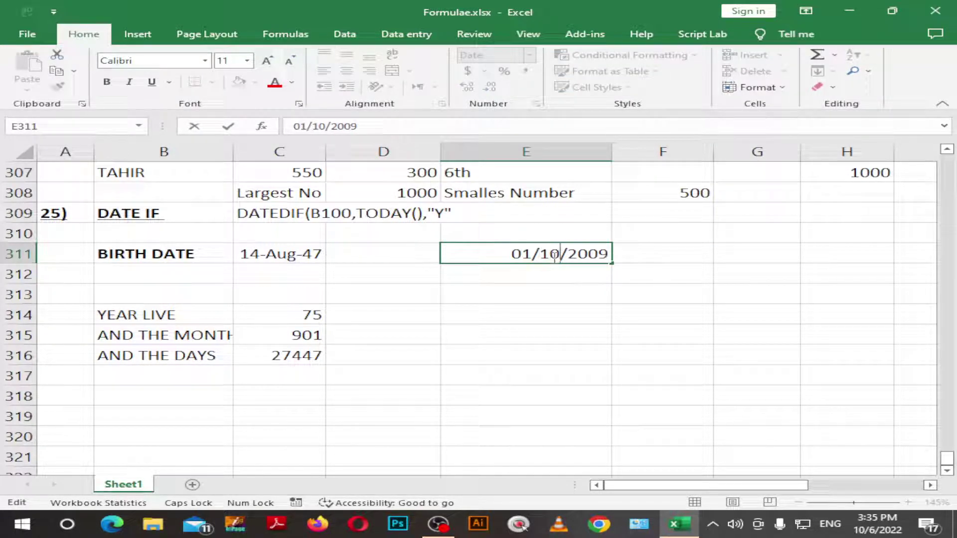
pyautogui.press('BackSpace')
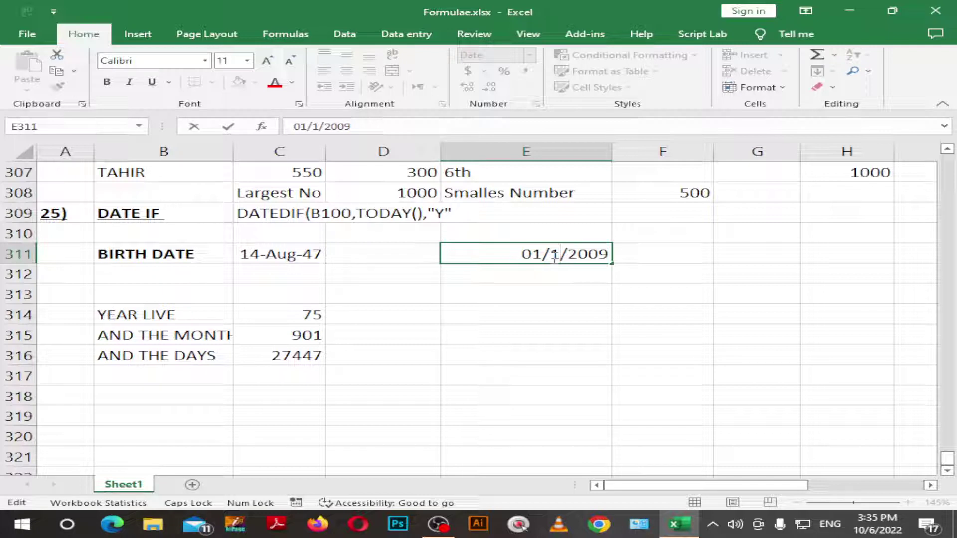
pyautogui.write('10')
pyautogui.press('BackSpace')
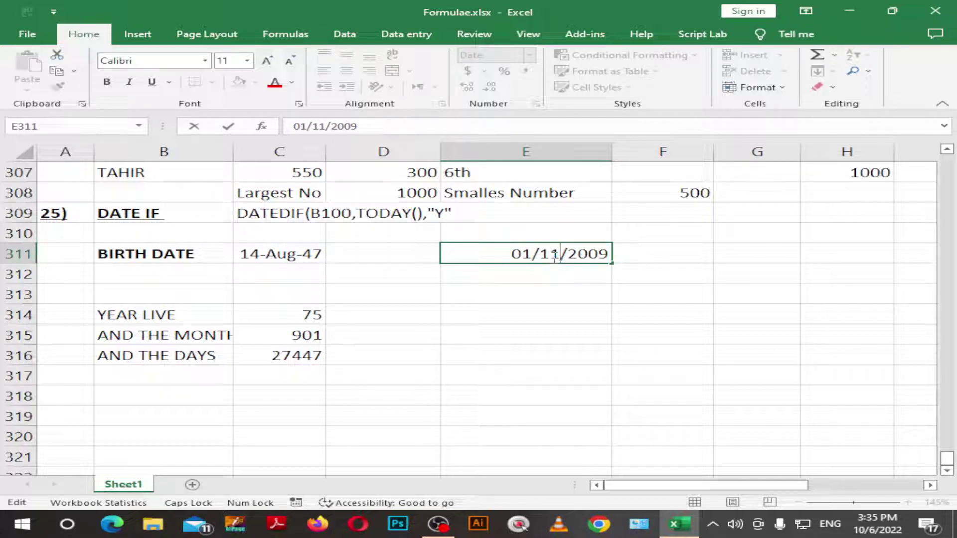
pyautogui.press('BackSpace')
pyautogui.write('0')
pyautogui.press('BackSpace')
pyautogui.press('BackSpace')
pyautogui.press('BackSpace')
pyautogui.press('BackSpace')
pyautogui.write('19')
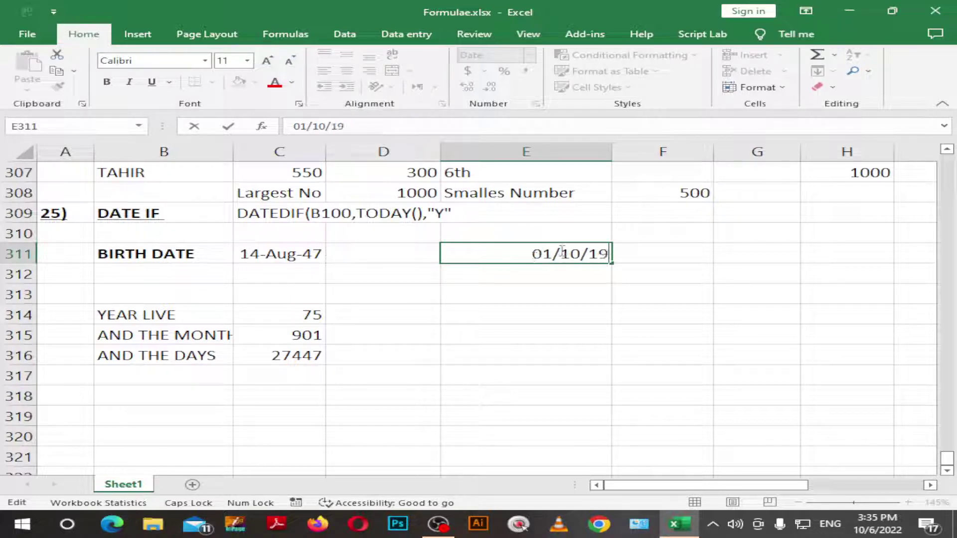
pyautogui.write('96')
pyautogui.press('Return')
pyautogui.press('Down')
pyautogui.press('Down')
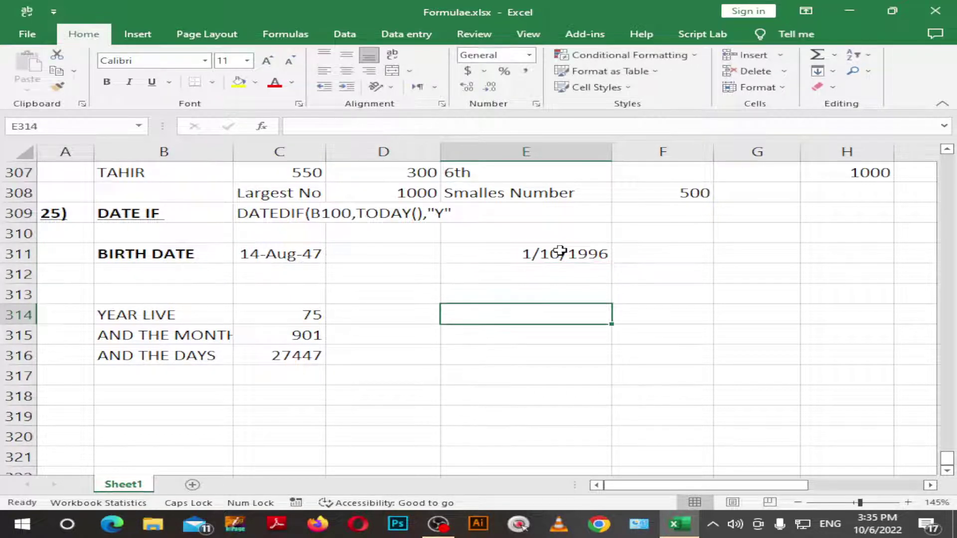
pyautogui.write('=')
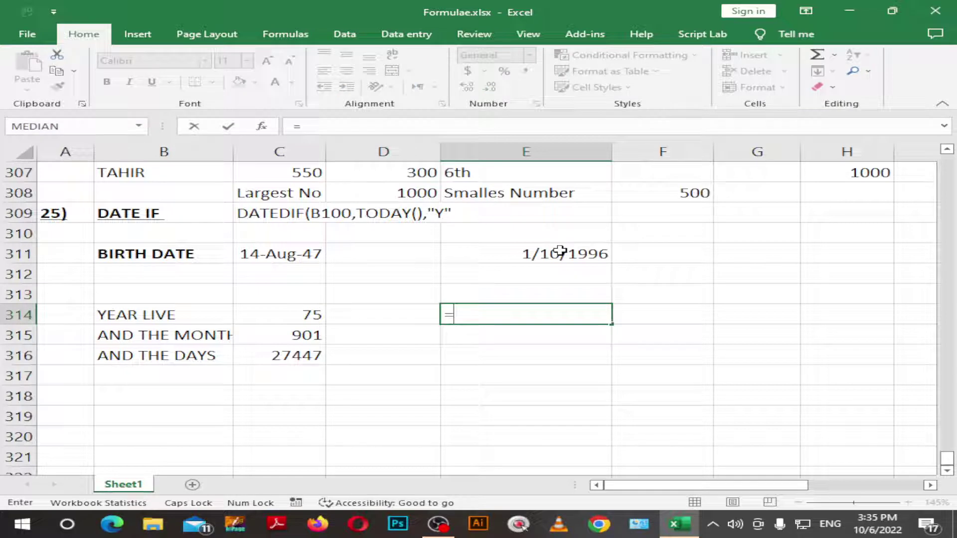
pyautogui.write('DATE')
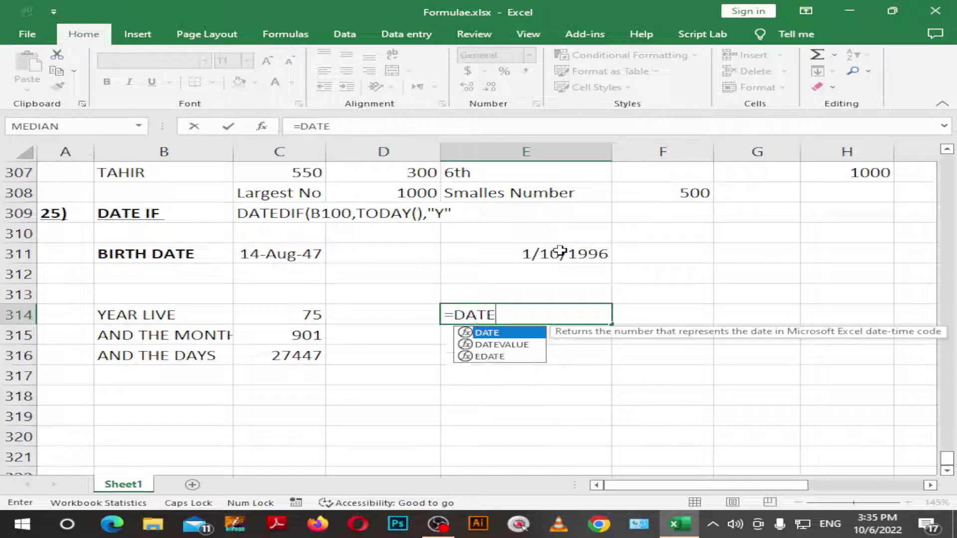
pyautogui.write('DIF(')
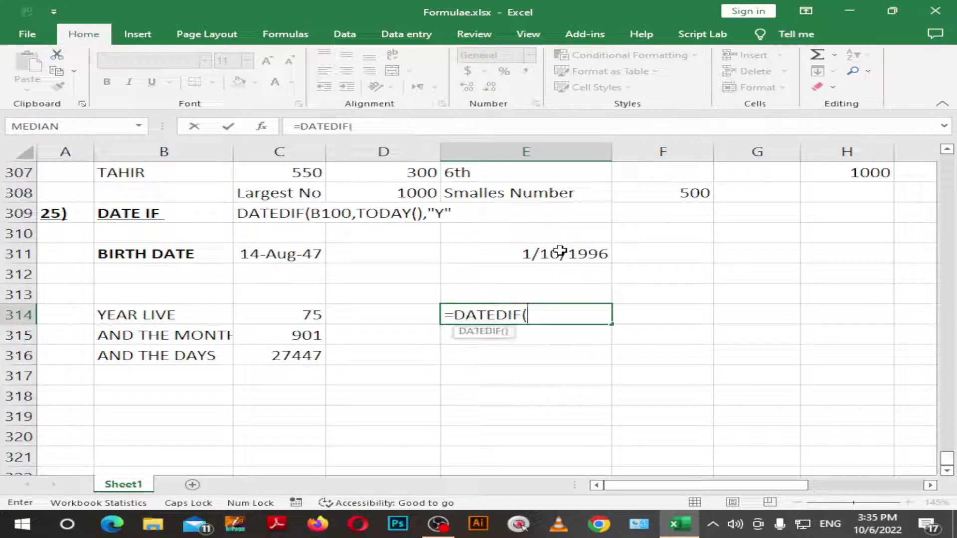
# Step: Build =DATEDIF(E311,TODAY(),"") in E314, declining Excel's correction prompt
pyautogui.click(562, 251)
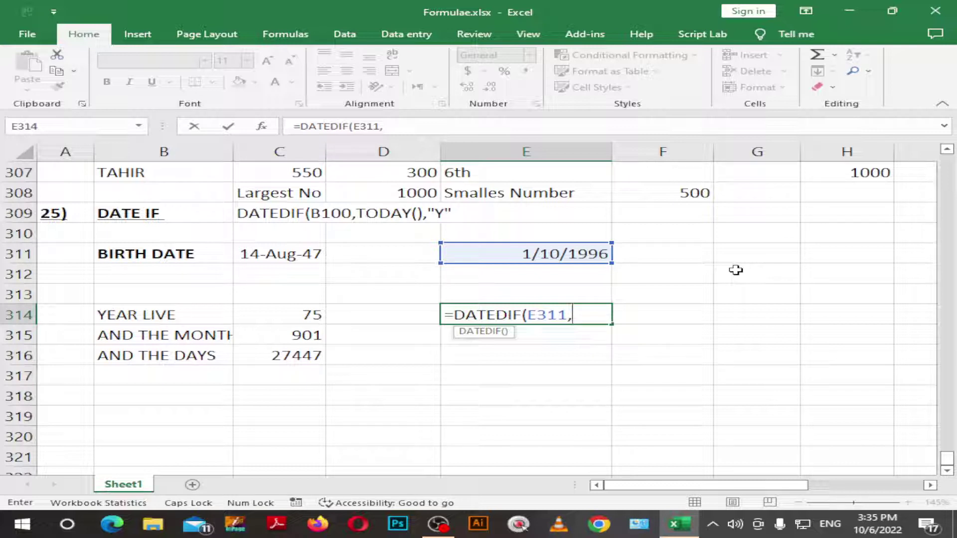
pyautogui.write('TO')
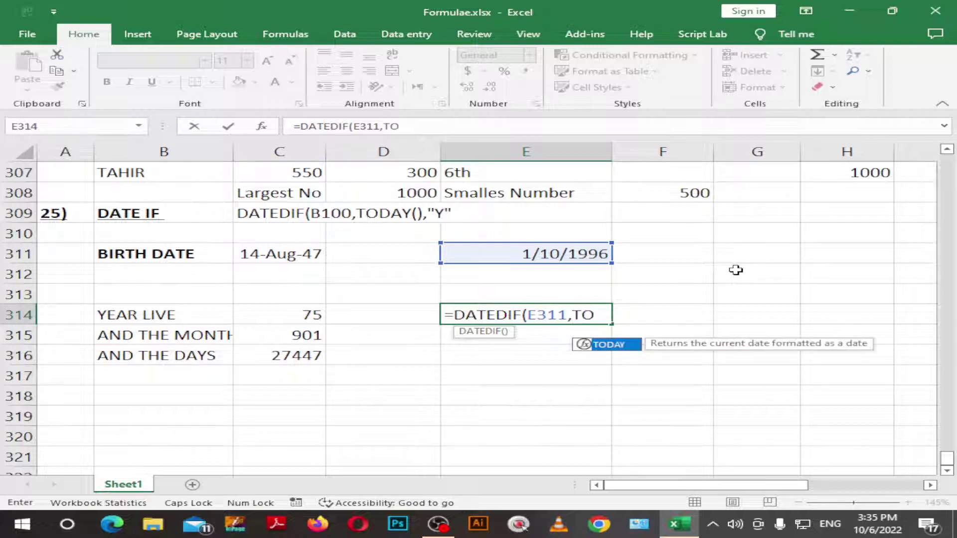
pyautogui.press('Tab')
pyautogui.write(')')
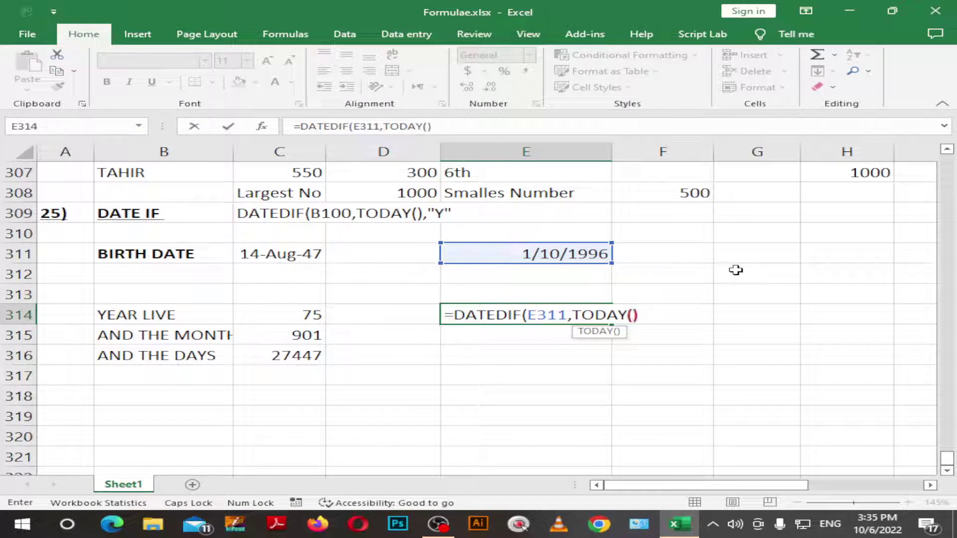
pyautogui.write(',')
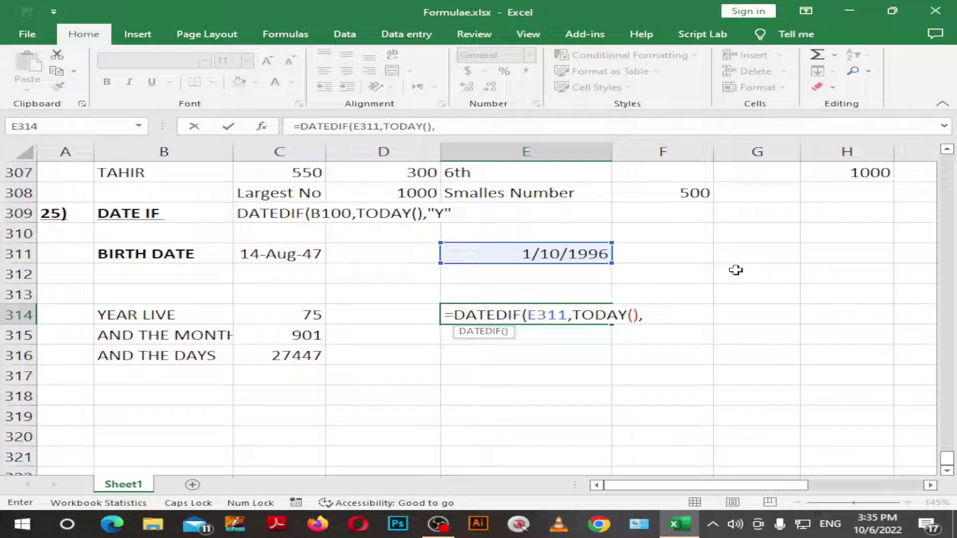
pyautogui.write('""')
pyautogui.press('Return')
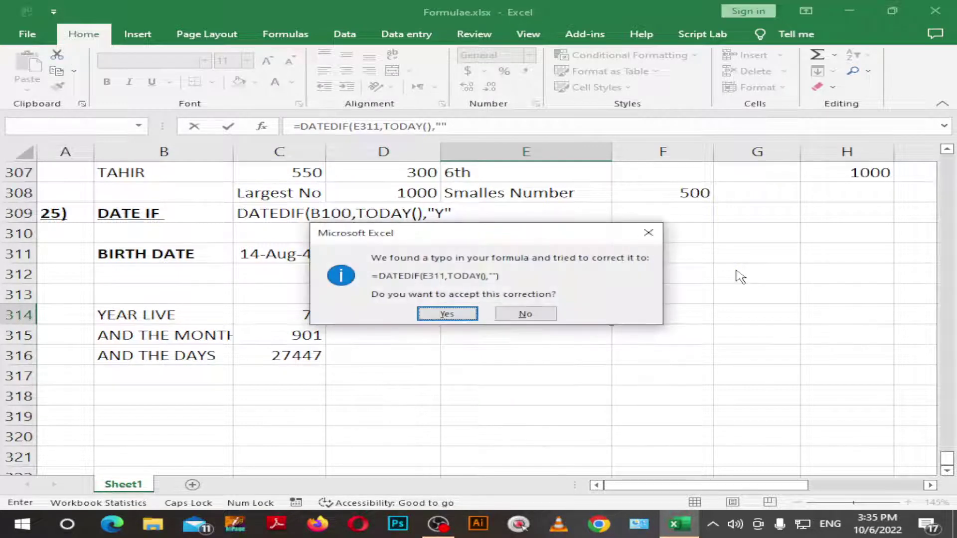
pyautogui.press('Tab')
pyautogui.press('Return')
pyautogui.press('Return')
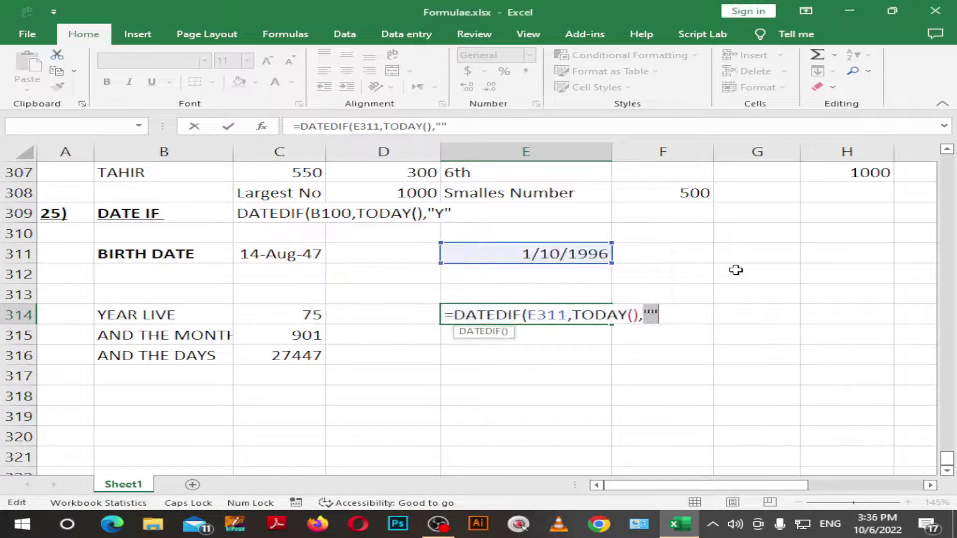
# Step: Fill in the "Y" unit and close the formula, giving 26 years
pyautogui.press('Left')
pyautogui.write('y')
pyautogui.press('BackSpace')
pyautogui.write('Y')
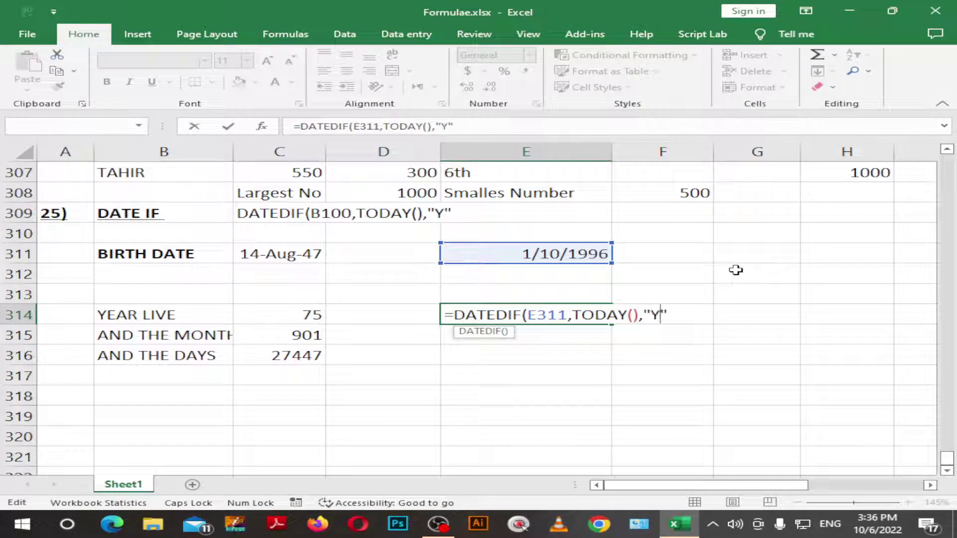
pyautogui.press('Right')
pyautogui.write(')')
pyautogui.press('Return')
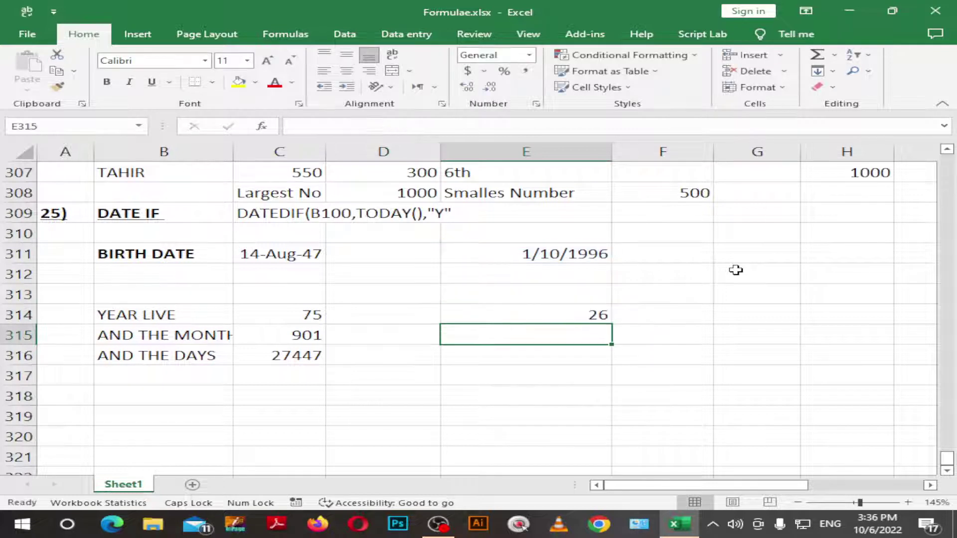
pyautogui.press('Up')
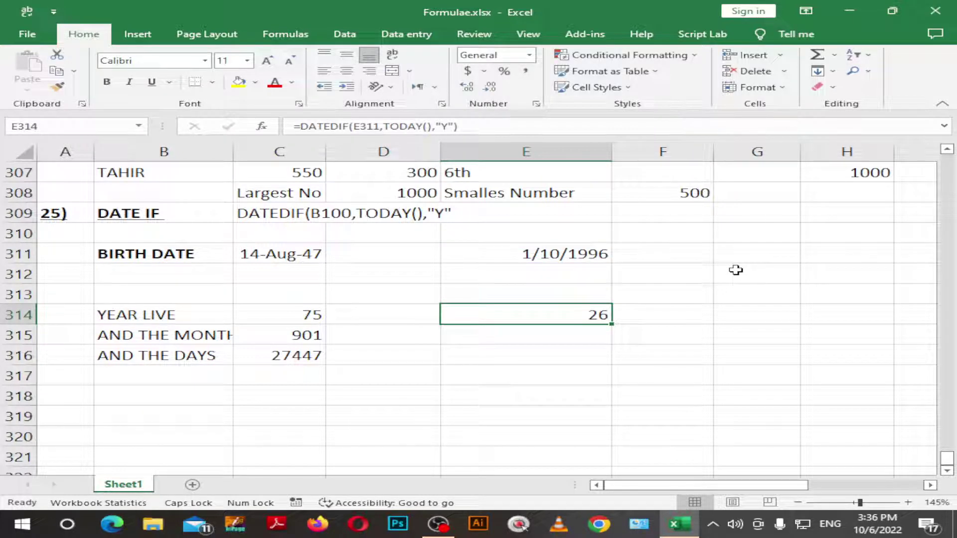
pyautogui.press('Return')
pyautogui.press('Up')
# Step: Copy the years formula to E315:E316 and change E315 to =DATEDIF(E311,TODAY(),"M"), giving 320
pyautogui.moveTo(612, 325); pyautogui.dragTo(610, 361)
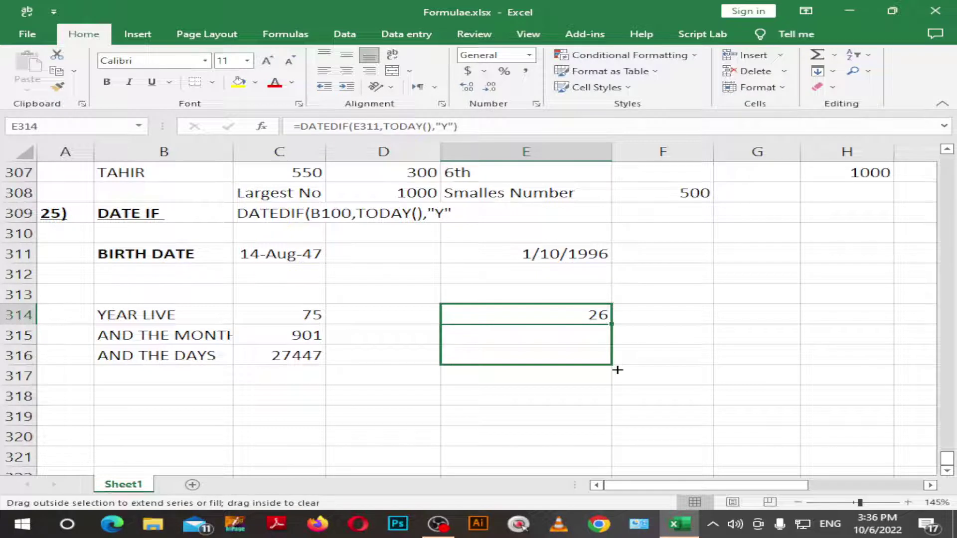
pyautogui.doubleClick(581, 335)
pyautogui.press('BackSpace')
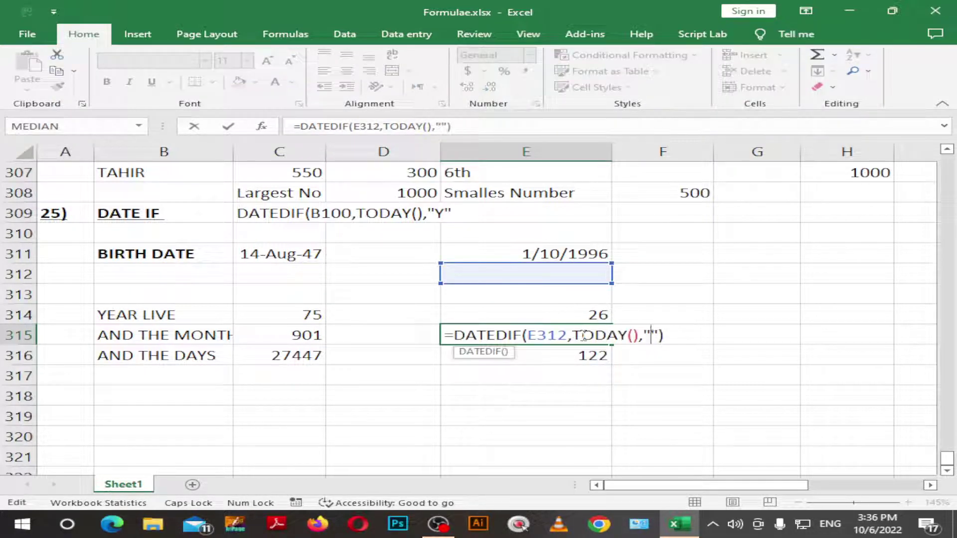
pyautogui.write('m')
pyautogui.press('BackSpace')
pyautogui.click(548, 332)
pyautogui.click(570, 336)
pyautogui.press('BackSpace')
pyautogui.write('1')
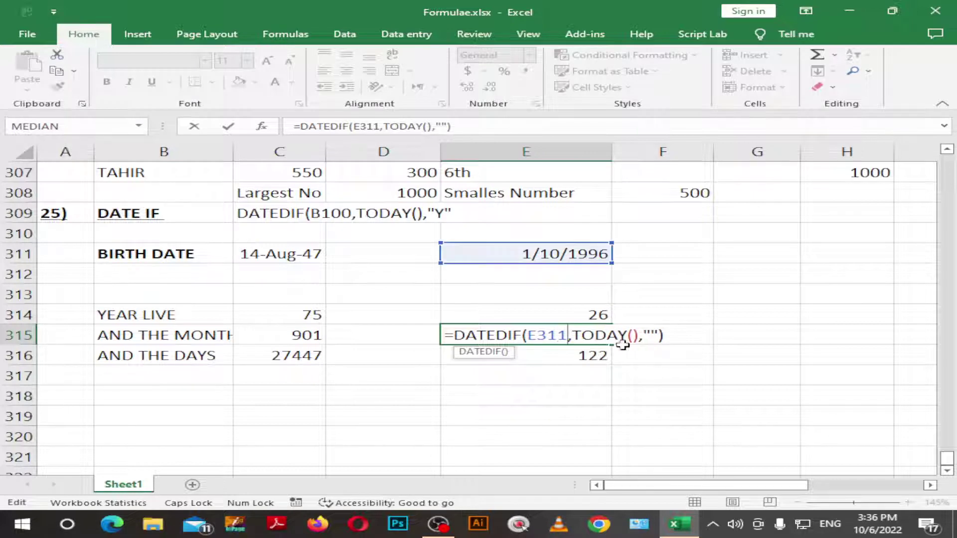
pyautogui.click(649, 335)
pyautogui.write('m')
pyautogui.press('BackSpace')
pyautogui.write('m')
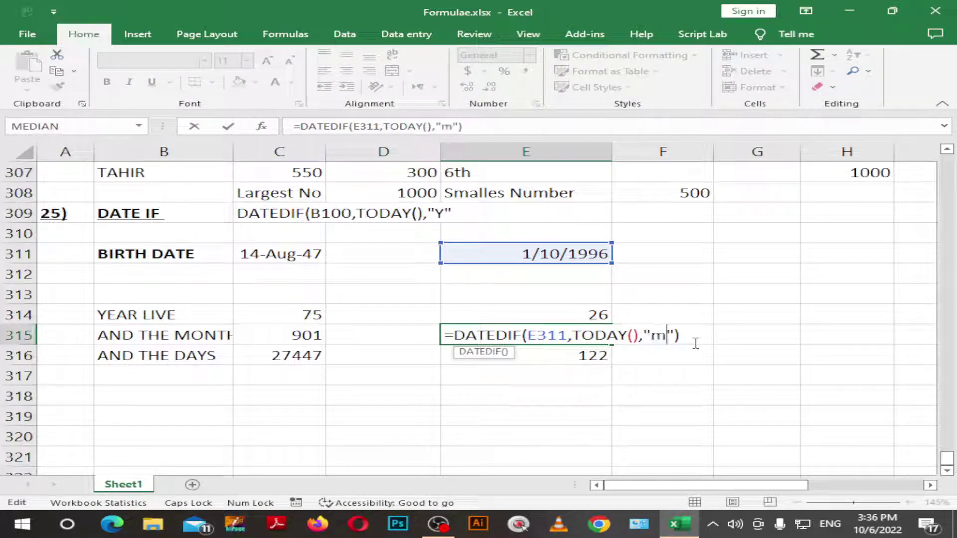
pyautogui.press('BackSpace')
pyautogui.press('capslock')
pyautogui.write('m')
pyautogui.press('BackSpace')
pyautogui.press('capslock')
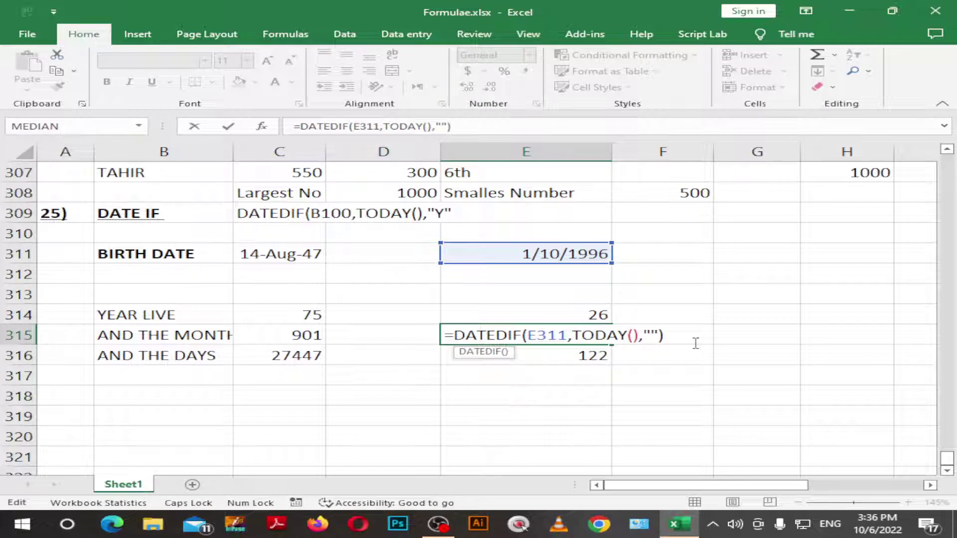
pyautogui.write('M')
pyautogui.press('Return')
pyautogui.press('Up')
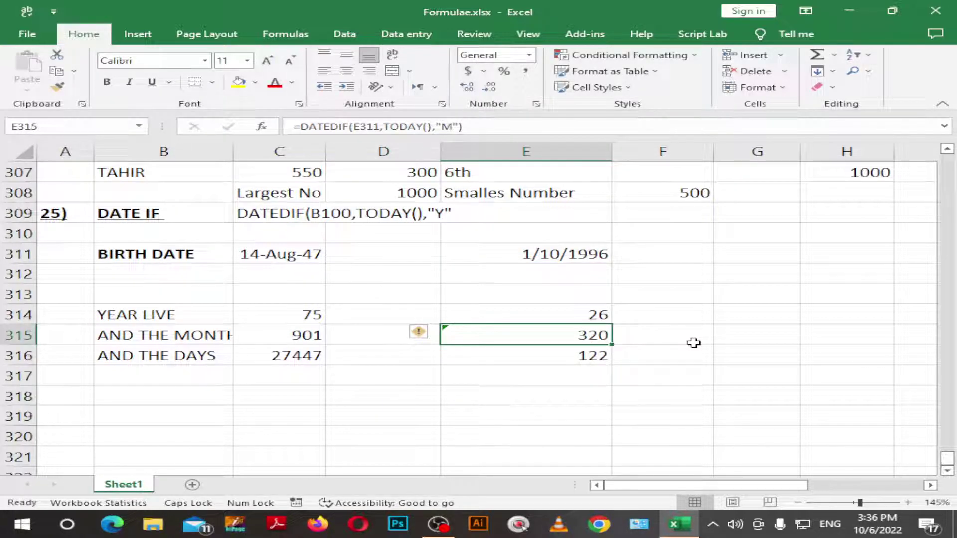
# Step: Change E316 to =DATEDIF(E311,TODAY(),"D"), giving 9766 days
pyautogui.press('Down')
pyautogui.press('F2')
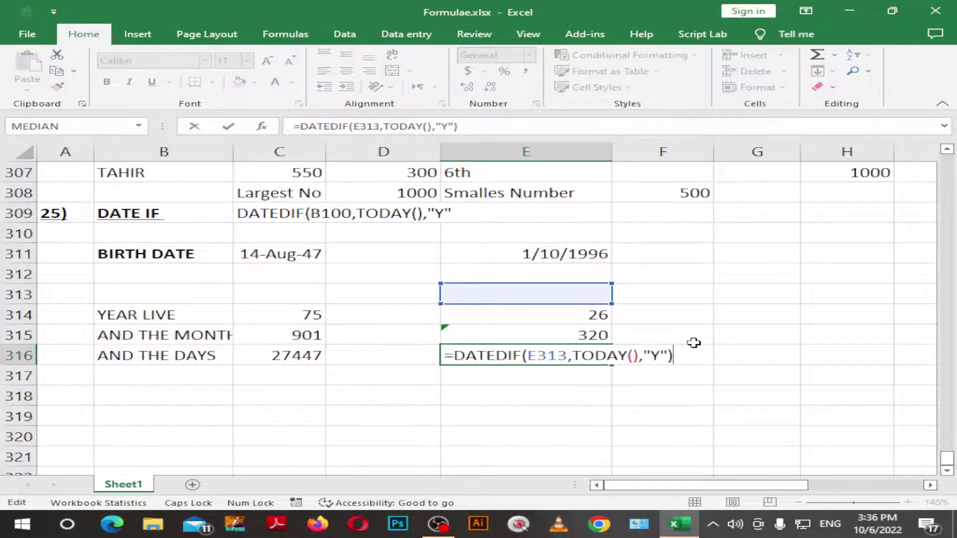
pyautogui.press('Left')
pyautogui.press('Left')
pyautogui.press('BackSpace')
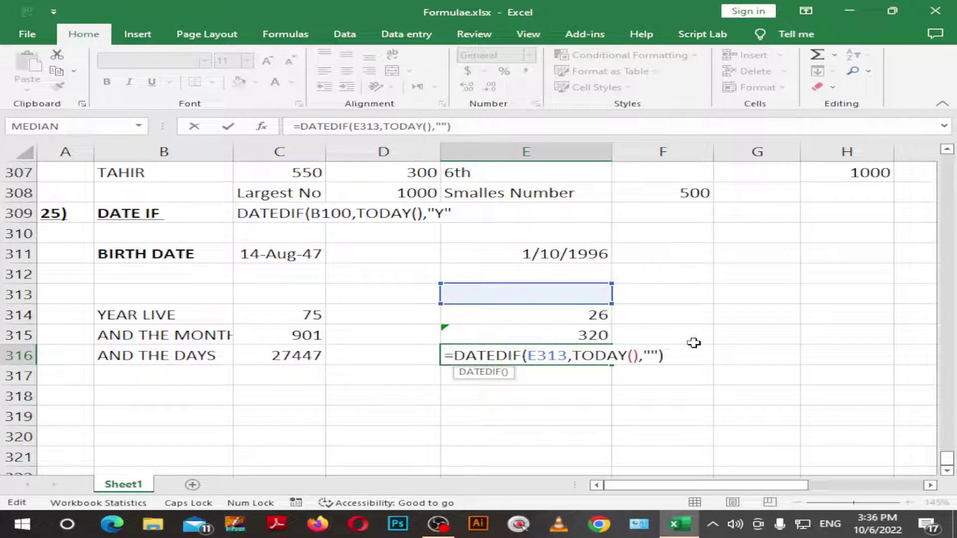
pyautogui.write('d')
pyautogui.press('BackSpace')
pyautogui.write('d')
pyautogui.press('BackSpace')
pyautogui.write('D')
pyautogui.press('Left')
pyautogui.press('Left')
pyautogui.press('Left')
pyautogui.press('Left')
pyautogui.press('Left')
pyautogui.press('Left')
pyautogui.press('Left')
pyautogui.press('Left')
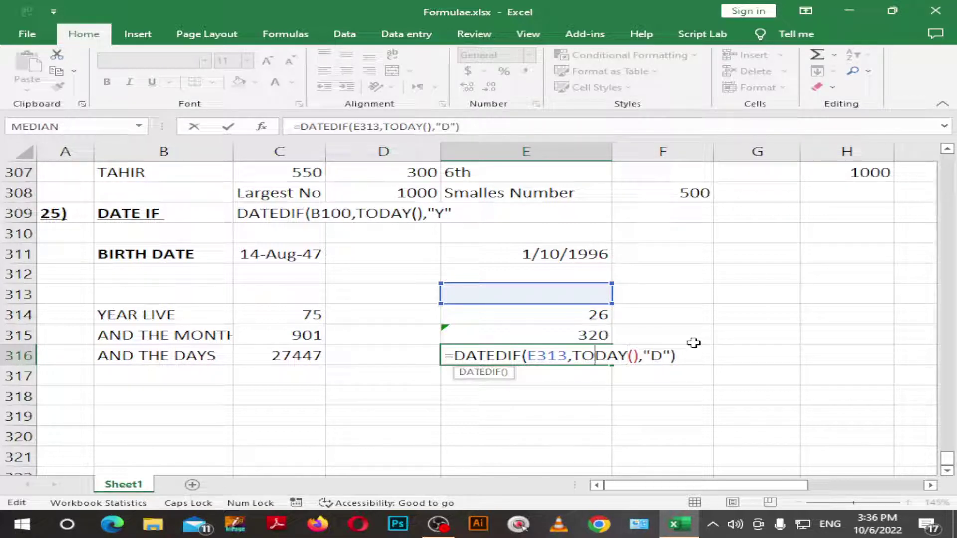
pyautogui.press('Left')
pyautogui.press('Left')
pyautogui.press('Left')
pyautogui.press('BackSpace')
pyautogui.write('1')
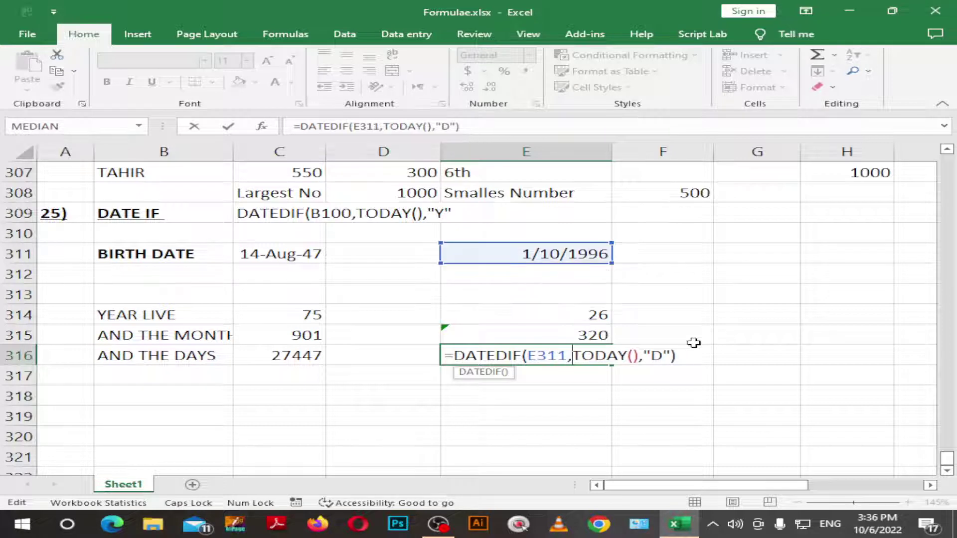
pyautogui.press('Right')
pyautogui.press('Right')
pyautogui.press('Right')
pyautogui.press('Return')
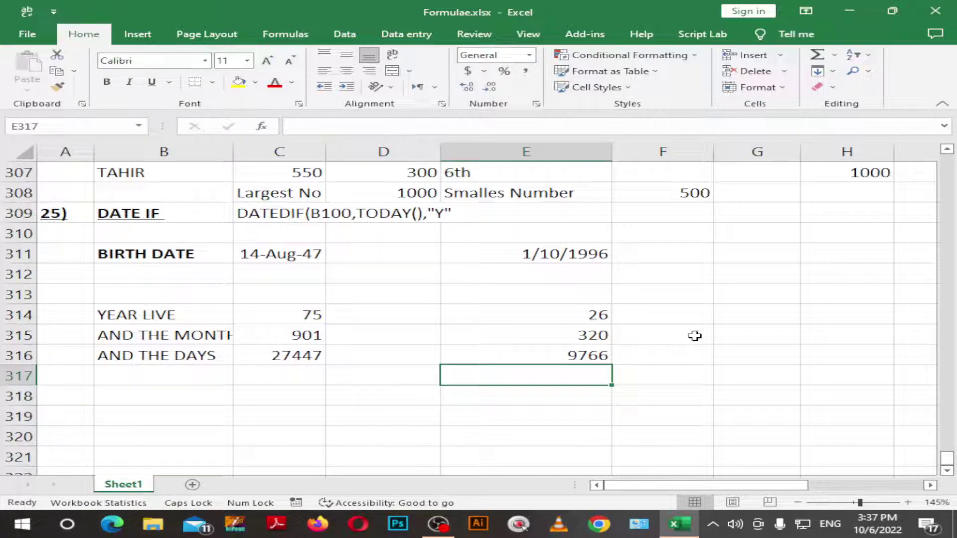
pyautogui.click(678, 311)
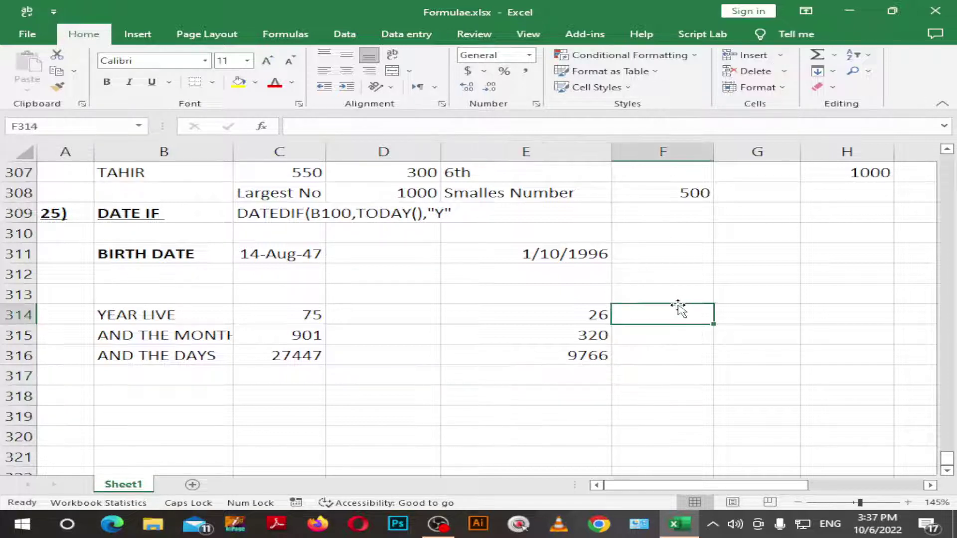
pyautogui.click(740, 290)
pyautogui.write('=TO')
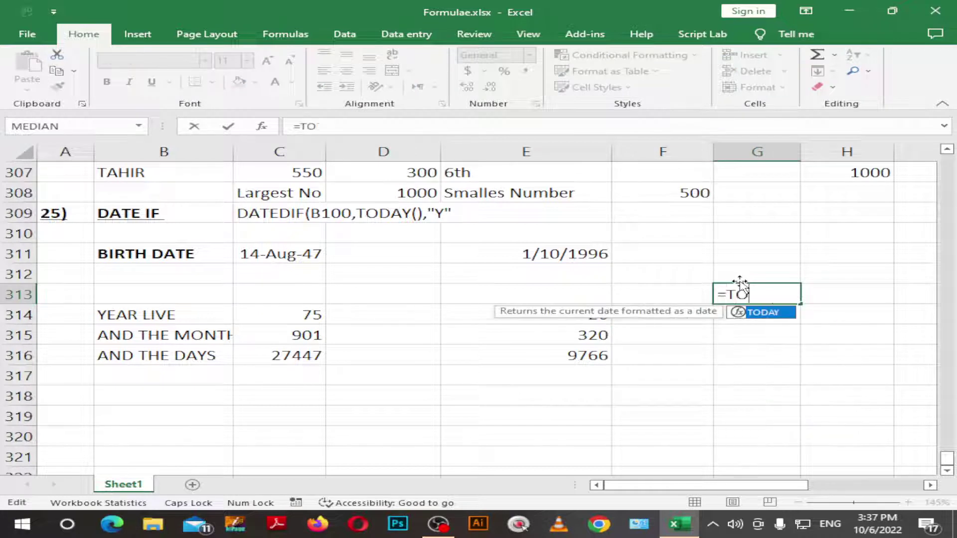
pyautogui.write('DAY()')
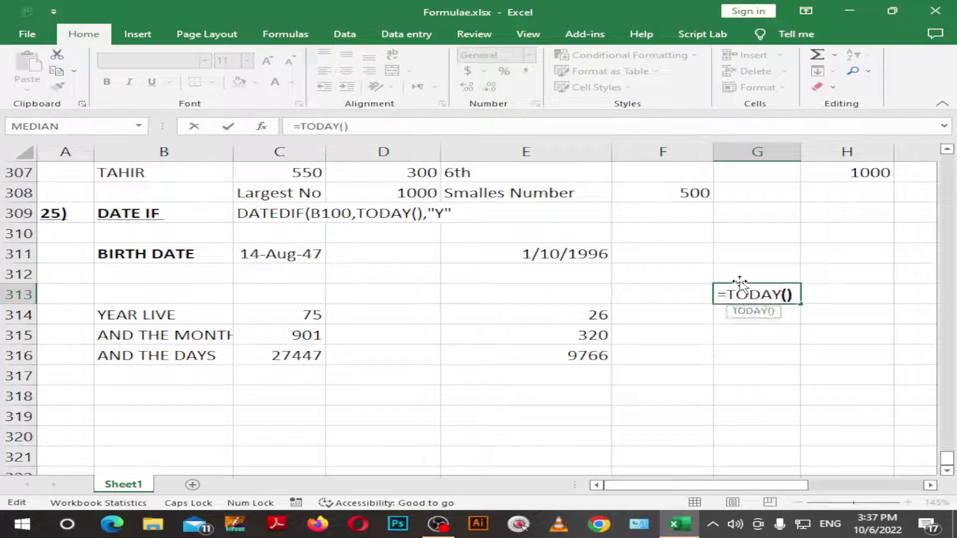
pyautogui.press('Return')
pyautogui.press('Up')
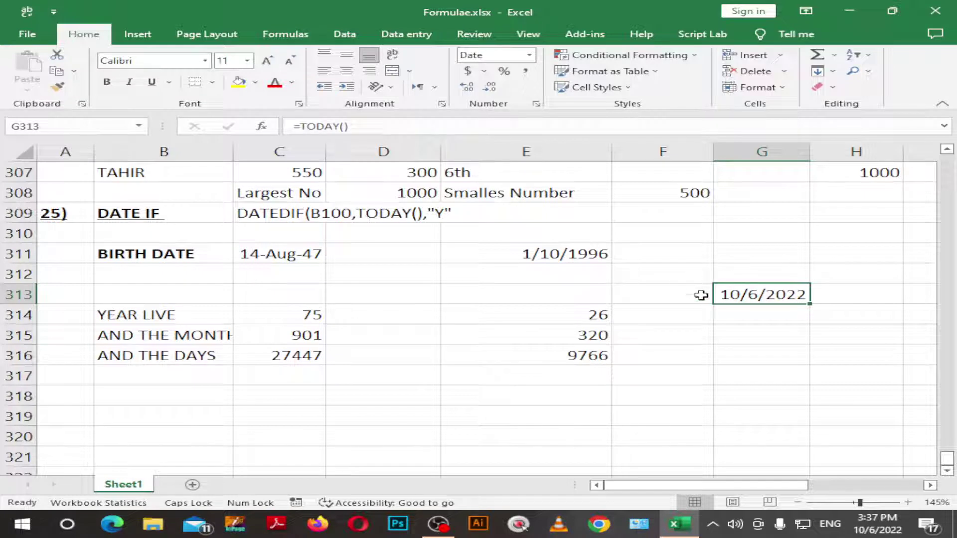
pyautogui.press('Delete')
pyautogui.click(737, 392)
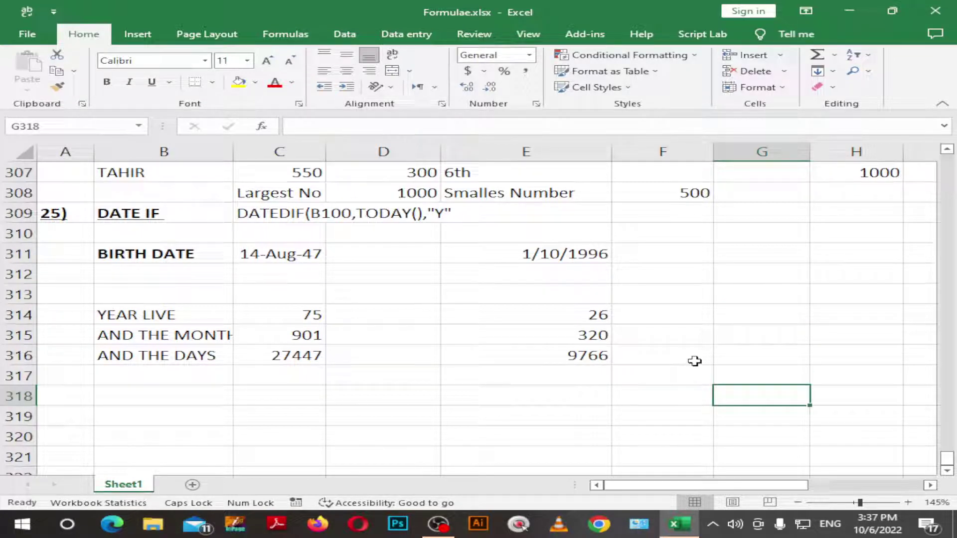
pyautogui.click(581, 332)
pyautogui.press('Up')
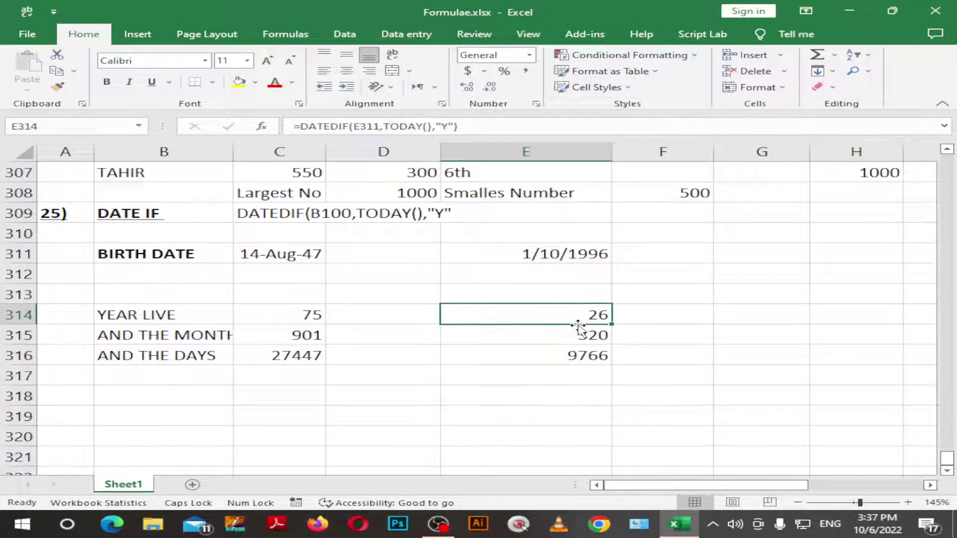
pyautogui.hotkey('shift', 'Down')
pyautogui.hotkey('shift', 'Down')
pyautogui.hotkey('shift', 'Down')
pyautogui.hotkey('shift', 'Up')
pyautogui.hotkey('shift', 'Up')
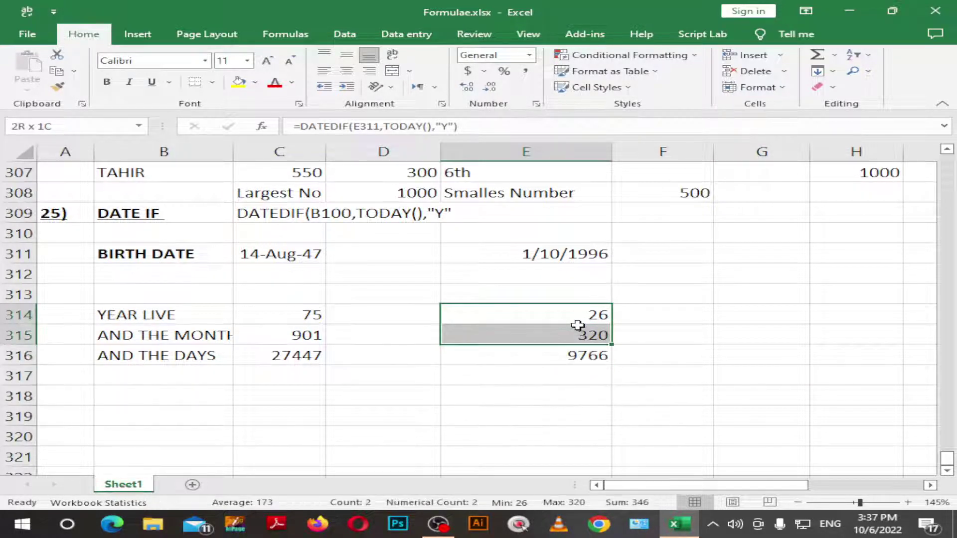
pyautogui.hotkey('shift', 'Down')
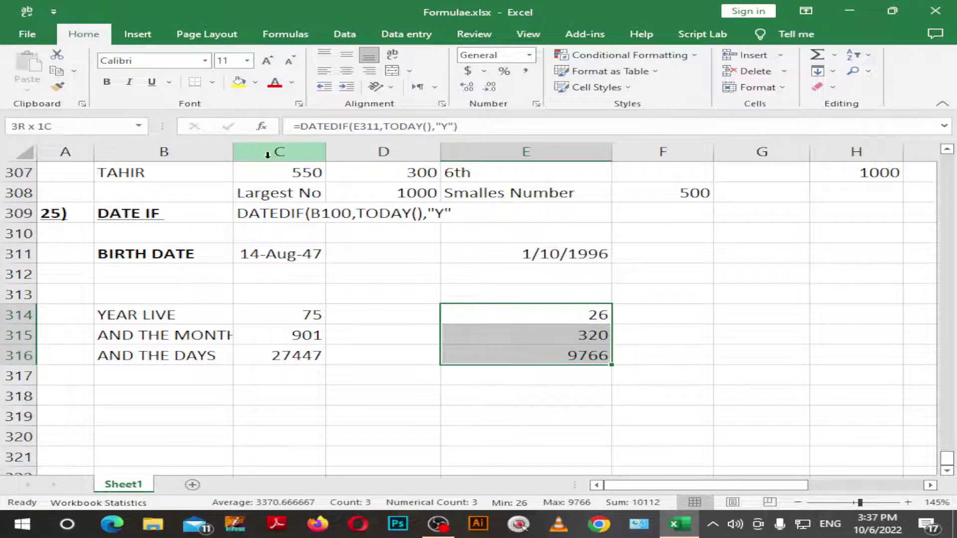
pyautogui.scroll(-4, 389, 204)
pyautogui.scroll(5, 394, 199)
pyautogui.scroll(1, 468, 214)
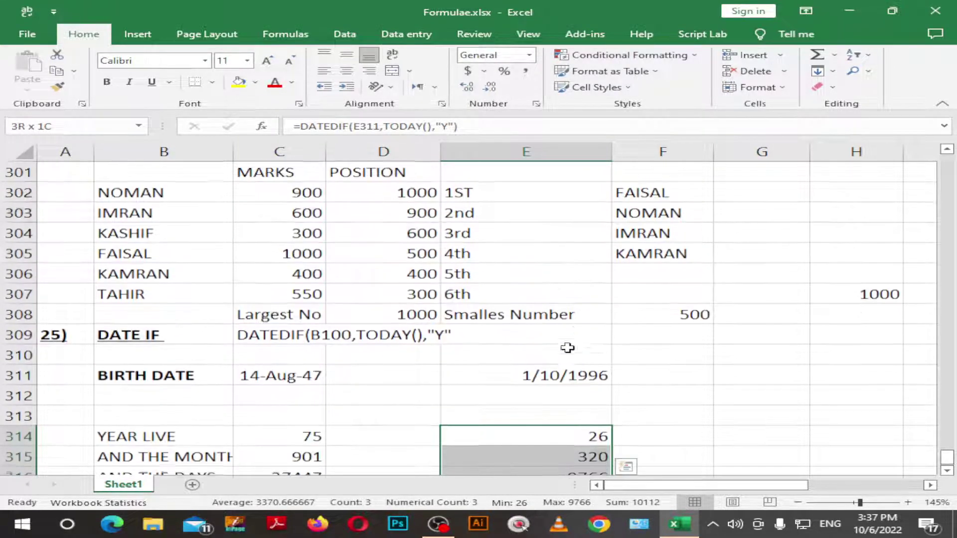
pyautogui.click(580, 361)
pyautogui.press('Down')
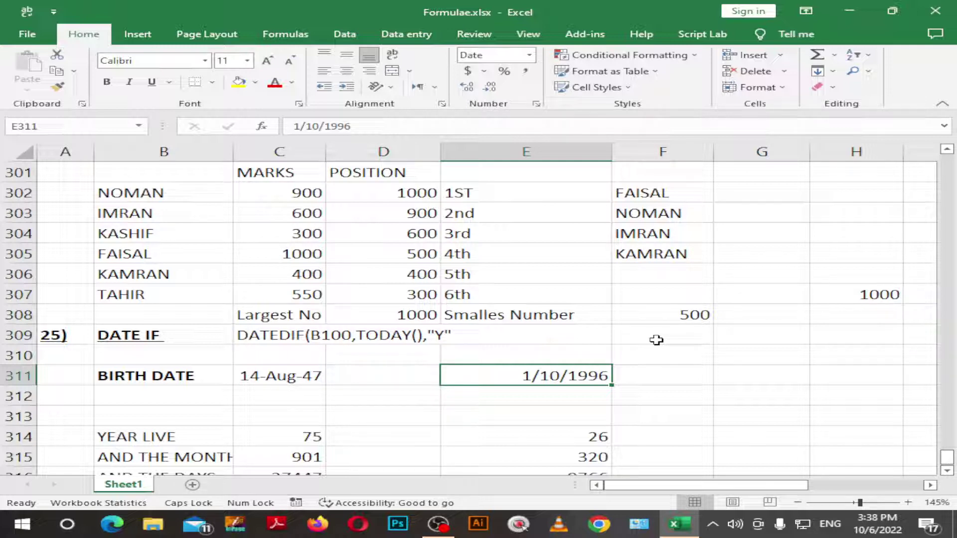
# Step: Check the DATEDIF results by selecting the years value in E314 and the days value in E316
pyautogui.scroll(-1, 613, 354)
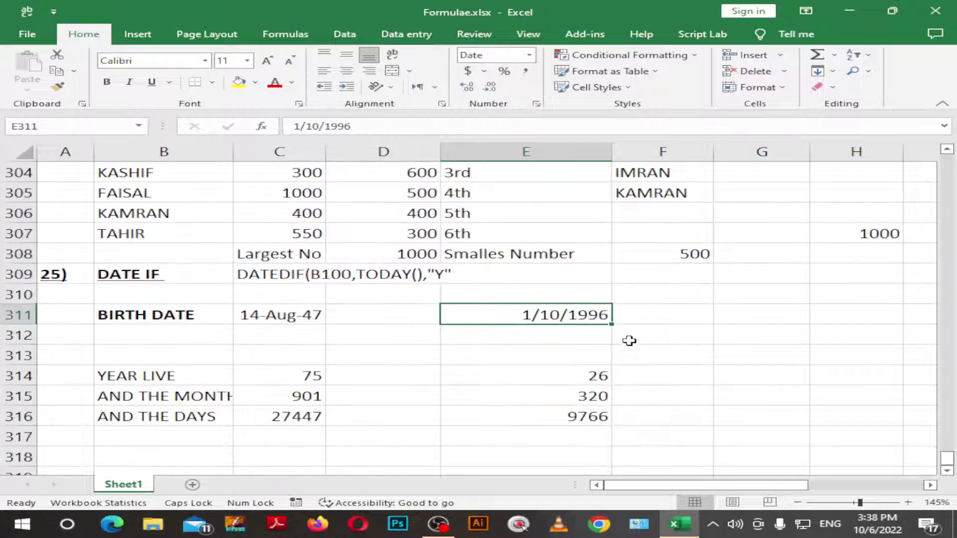
pyautogui.scroll(-1, 622, 311)
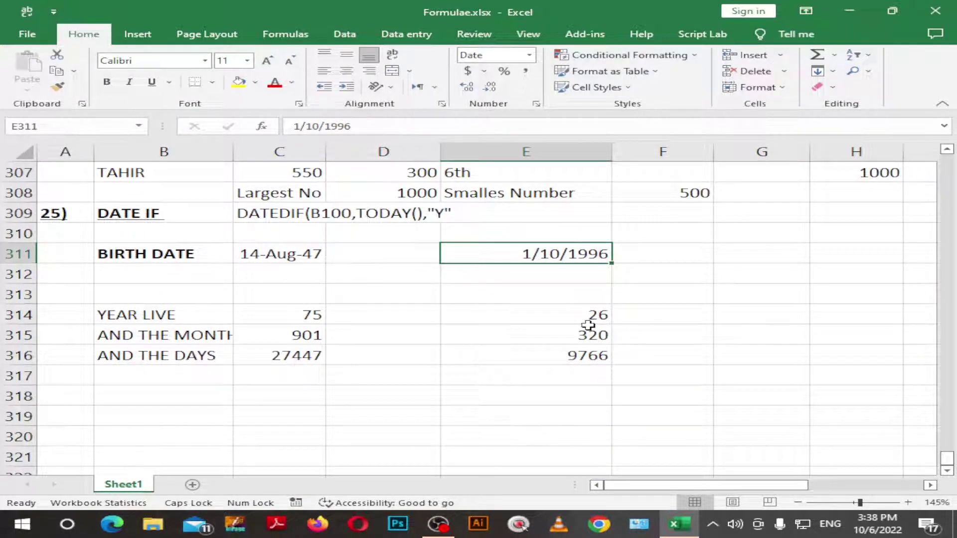
pyautogui.scroll(2, 586, 326)
pyautogui.scroll(-2, 584, 329)
pyautogui.click(594, 313)
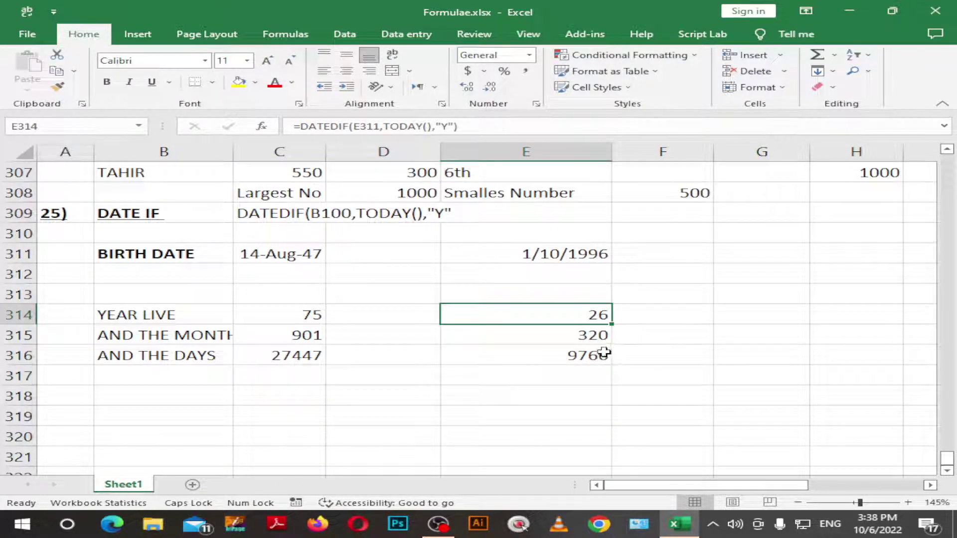
pyautogui.click(564, 355)
# Step: Scroll back to the top of the sheet and close the Excel window
pyautogui.scroll(3, 525, 357)
pyautogui.scroll(4, 524, 343)
pyautogui.scroll(3, 522, 329)
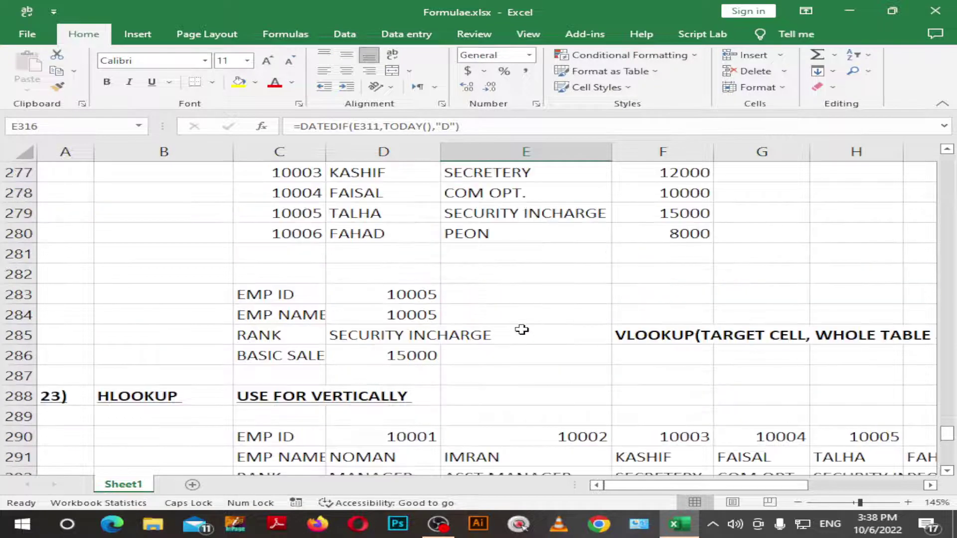
pyautogui.scroll(4, 522, 326)
pyautogui.scroll(4, 524, 323)
pyautogui.scroll(4, 524, 321)
pyautogui.scroll(2, 526, 320)
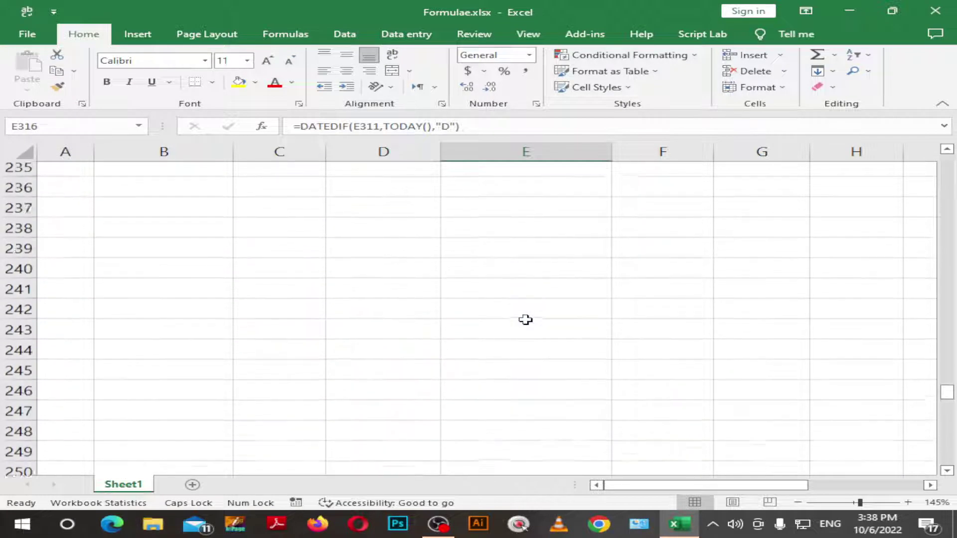
pyautogui.scroll(2, 525, 320)
pyautogui.scroll(6, 523, 321)
pyautogui.scroll(6, 523, 321)
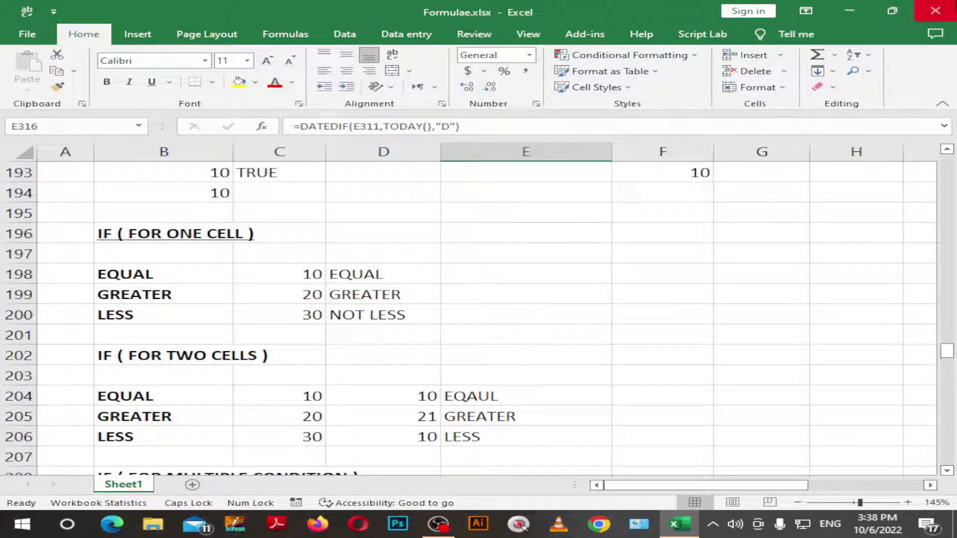
pyautogui.click(935, 10)
# Step: Refresh the Windows desktop and restore the OBS Studio window from the taskbar
pyautogui.rightClick(505, 181)
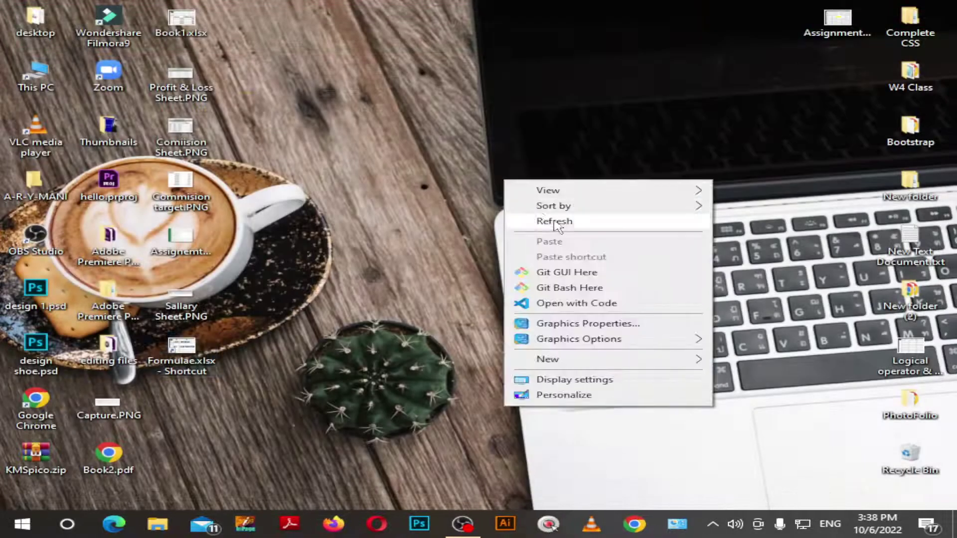
pyautogui.click(556, 223)
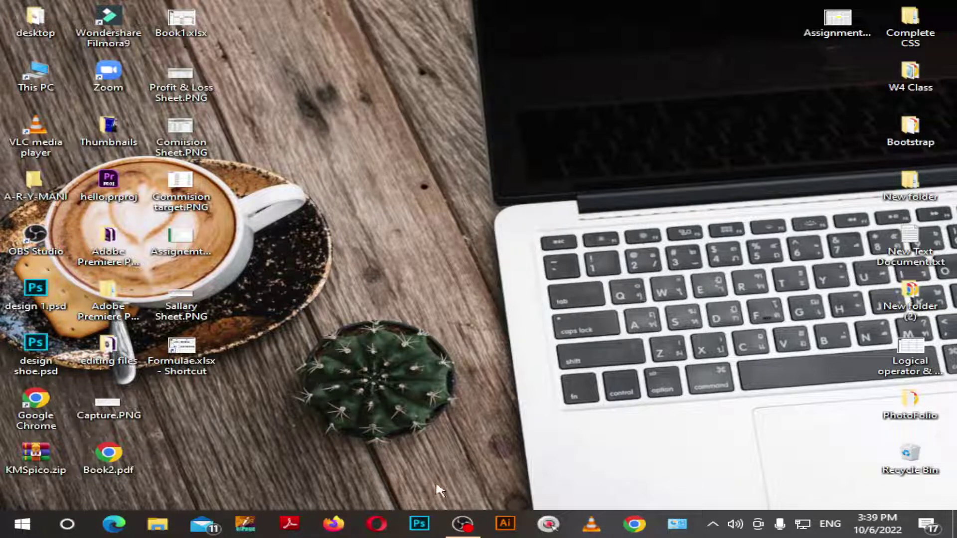
pyautogui.click(461, 524)
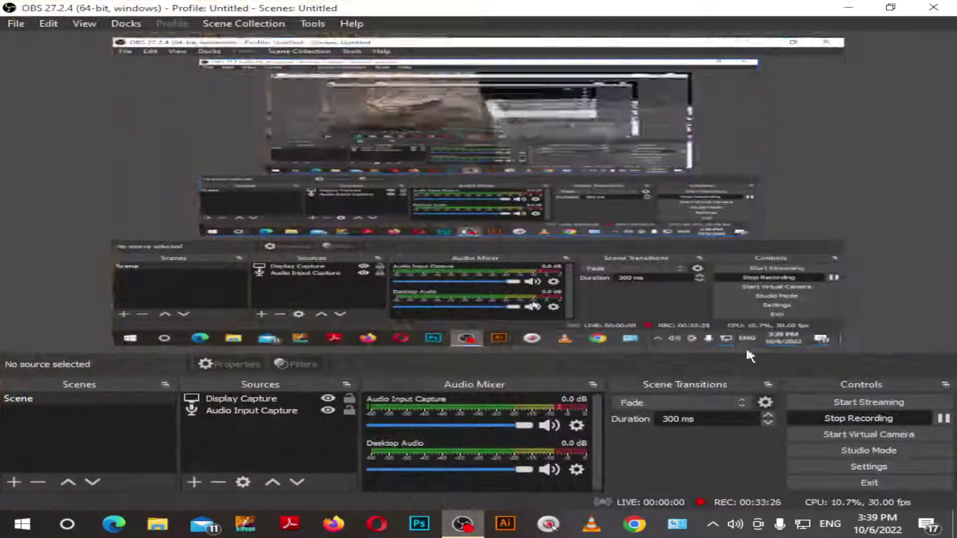